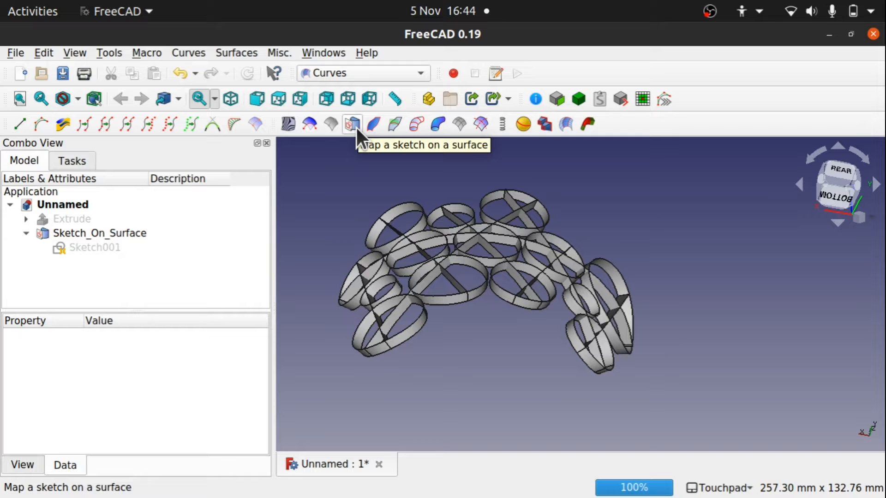
- Open Sketch001 for editing and hide the Extrude surface to examine the flat pattern of circles and lines
double_click(107, 248)
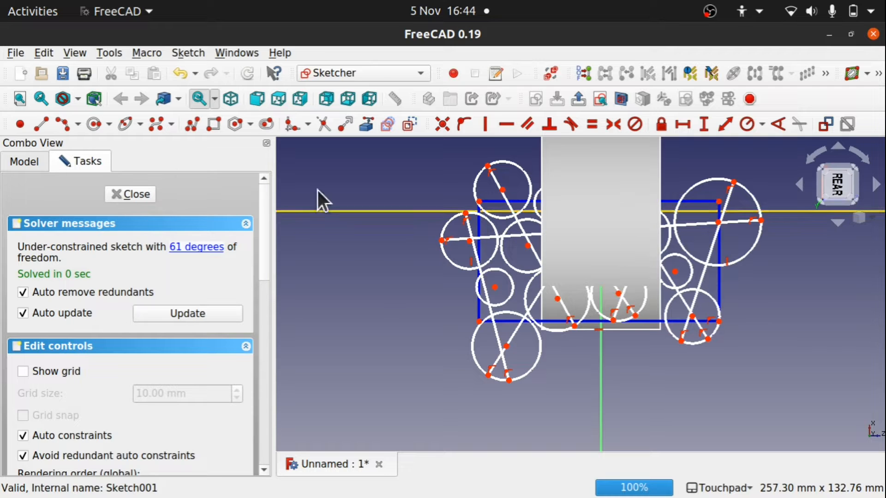
mouse_move(498, 209)
left_mouse_down("alt")
mouse_move(589, 222)
mouse_move(620, 263)
mouse_move(429, 199)
left_mouse_up("alt")
left_click(37, 166)
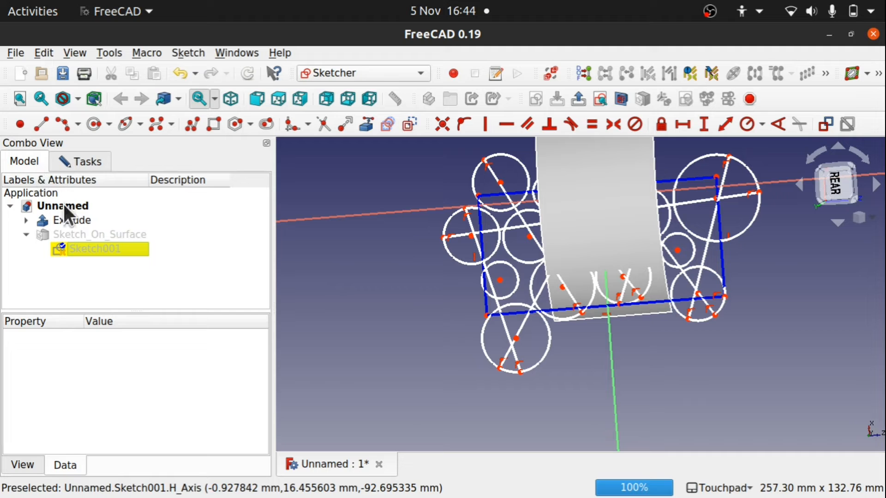
left_click(109, 234)
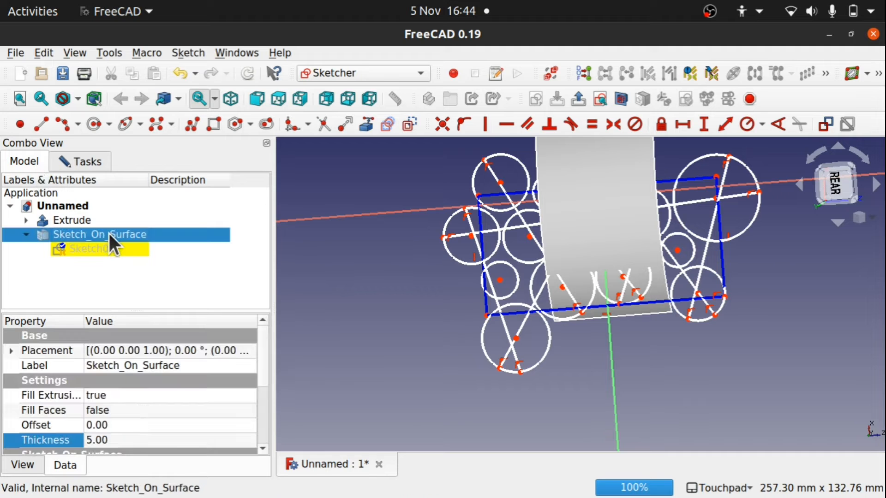
left_click(71, 217)
key("space")
mouse_move(669, 233)
left_mouse_down("alt")
mouse_move(731, 212)
mouse_move(715, 191)
mouse_move(660, 214)
left_mouse_up("alt")
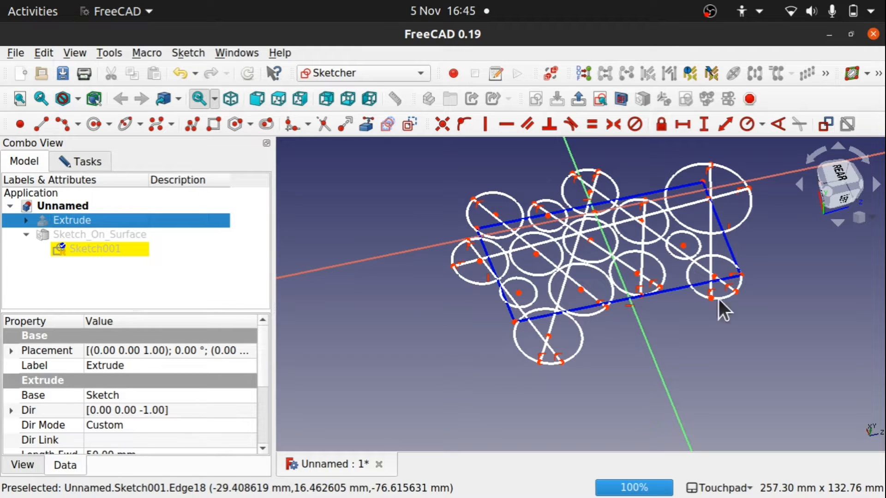
- Show Sketch_On_Surface beside the open Sketch001 to compare the mapped and flat patterns, and close the sketch
left_click(103, 233)
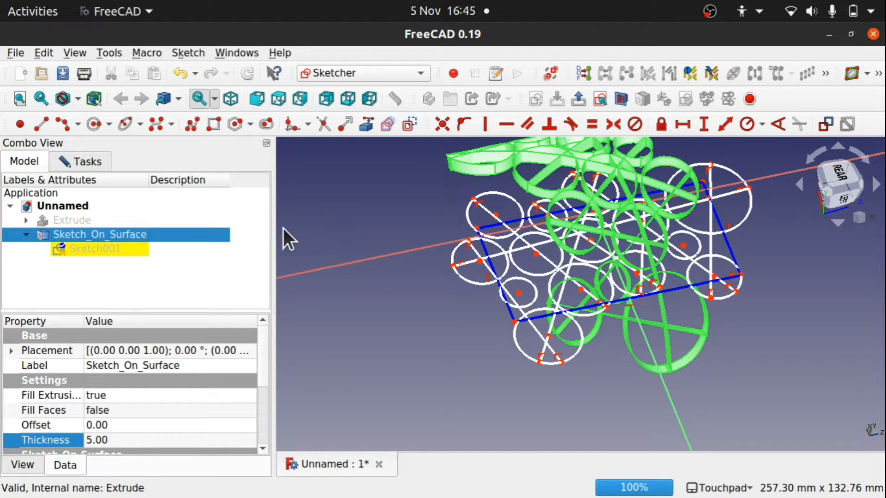
left_click(97, 248)
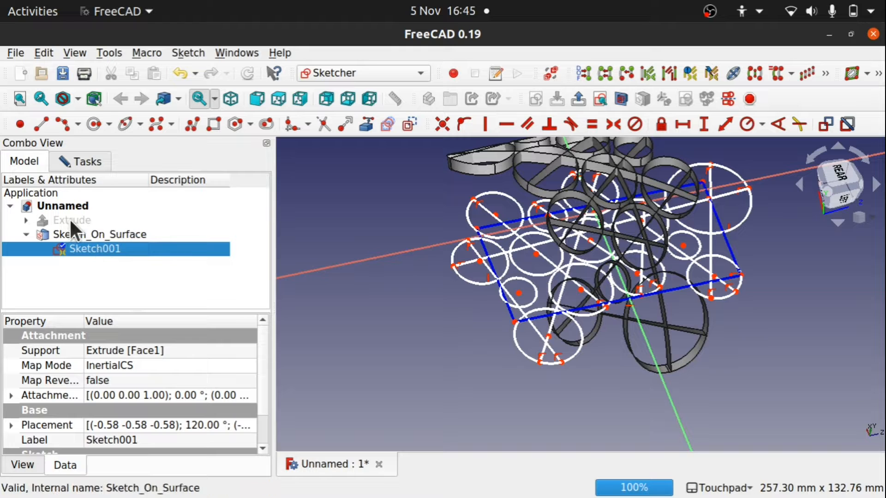
left_click(74, 162)
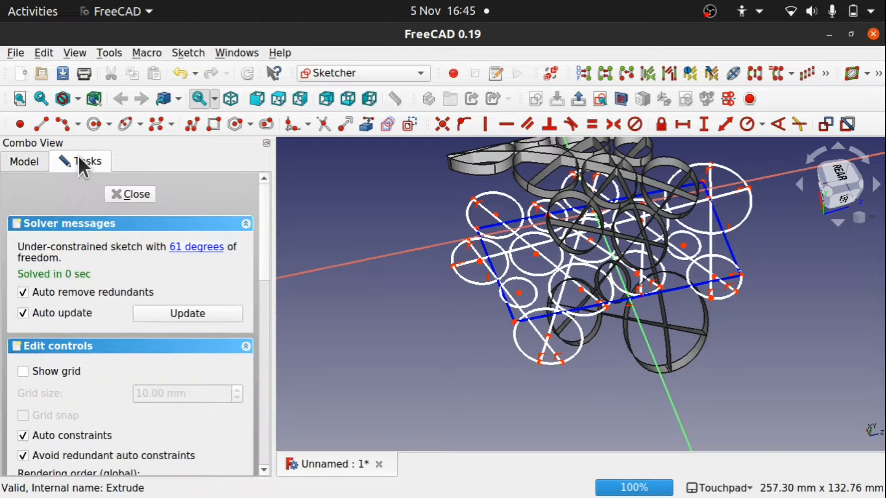
left_click(118, 200)
key("space")
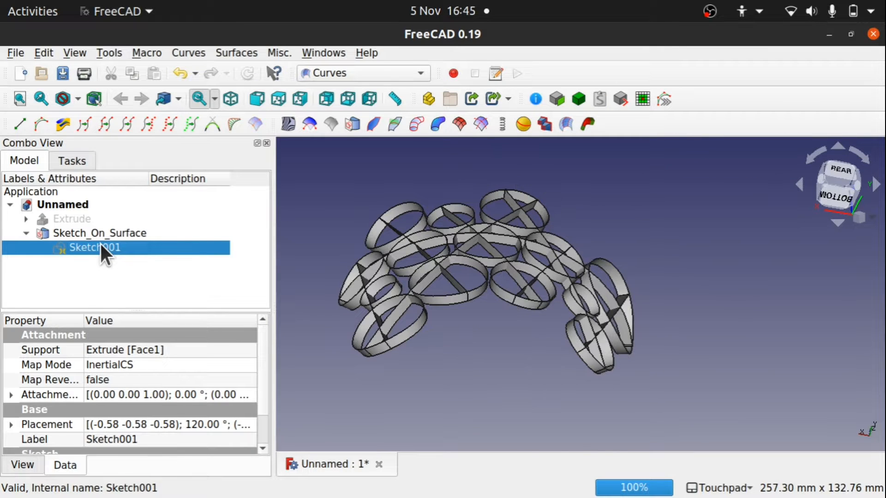
- Show the Extrude surface to inspect from several sides how the mapped pattern follows it, and hide it again
left_click(76, 215)
key("space")
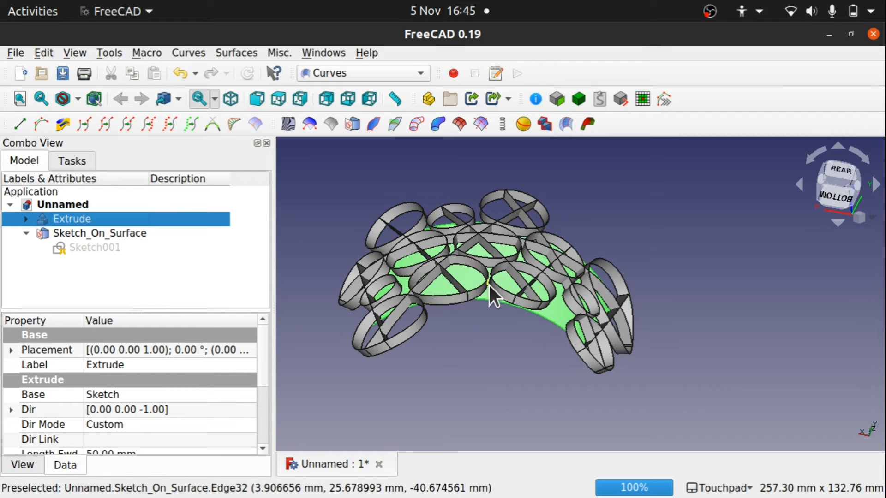
mouse_move(525, 251)
left_mouse_down("alt")
mouse_move(494, 310)
mouse_move(521, 263)
mouse_move(544, 166)
mouse_move(596, 166)
mouse_move(587, 192)
mouse_move(471, 276)
mouse_move(531, 263)
mouse_move(540, 251)
left_mouse_up("alt")
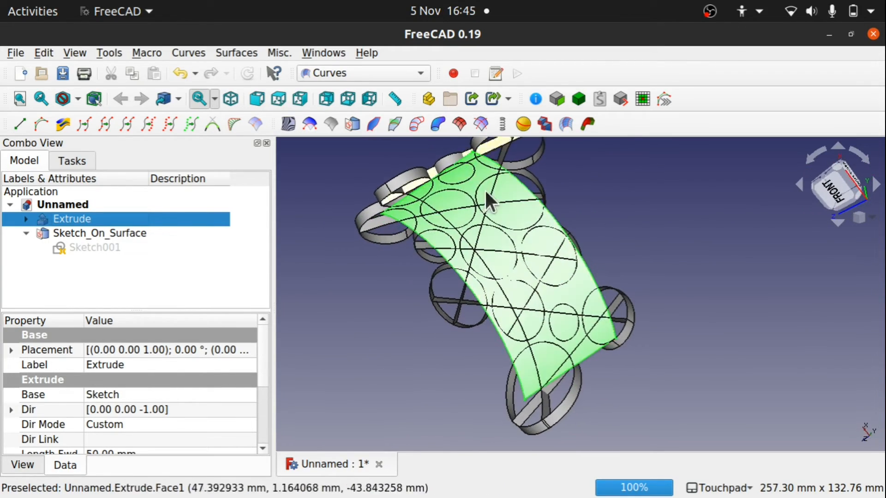
left_click_drag(595, 217, 482, 318, "alt")
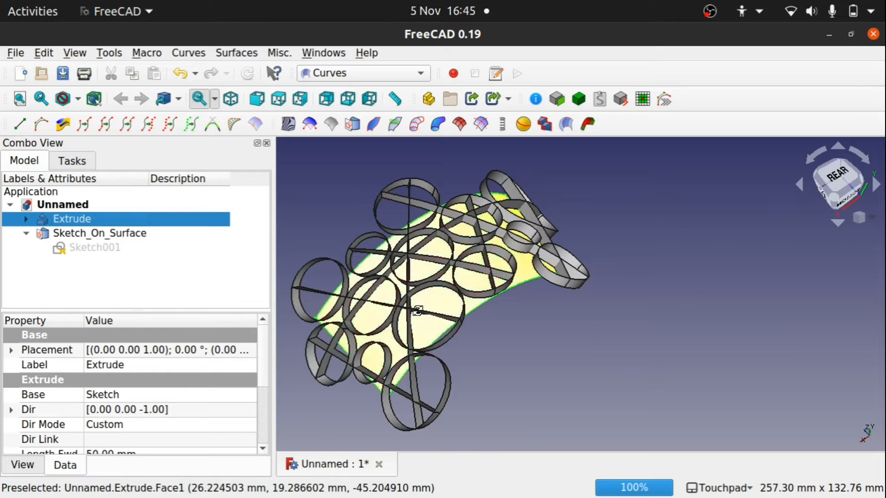
mouse_move(484, 272)
left_mouse_down("alt")
mouse_move(495, 231)
mouse_move(530, 282)
mouse_move(415, 318)
mouse_move(613, 251)
mouse_move(406, 351)
mouse_move(364, 277)
left_mouse_up("alt")
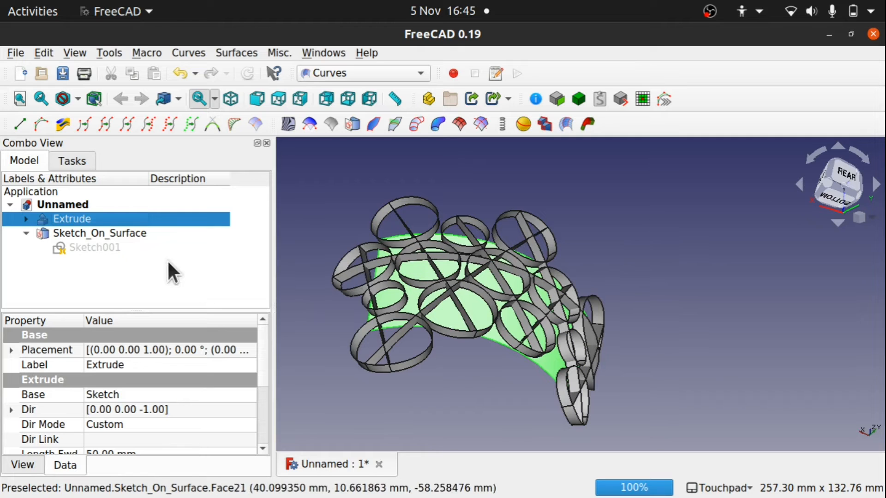
left_click(111, 233)
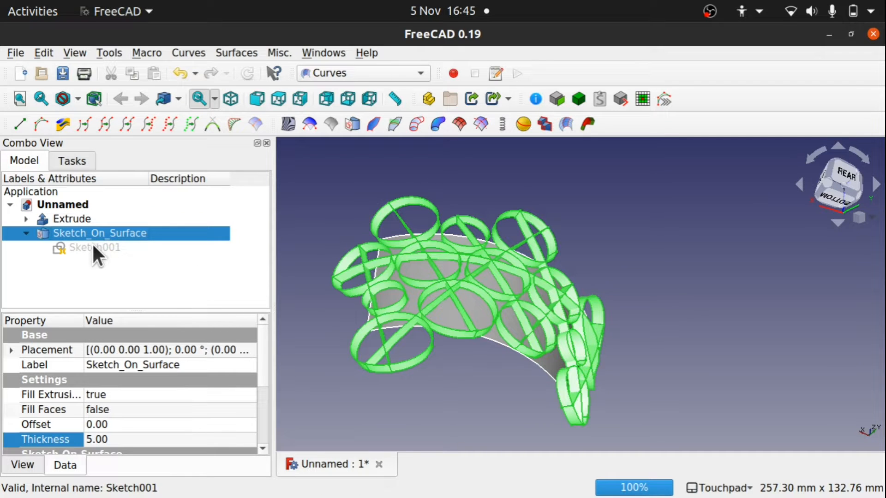
left_click(76, 218)
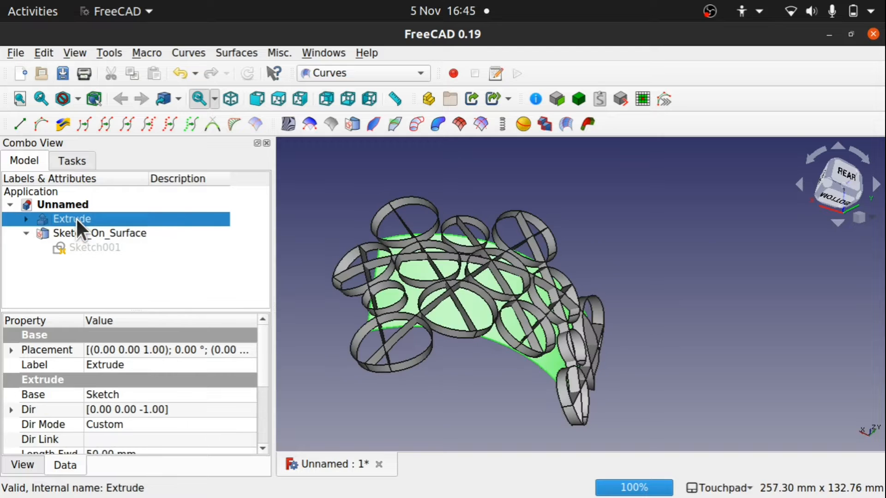
key("4")
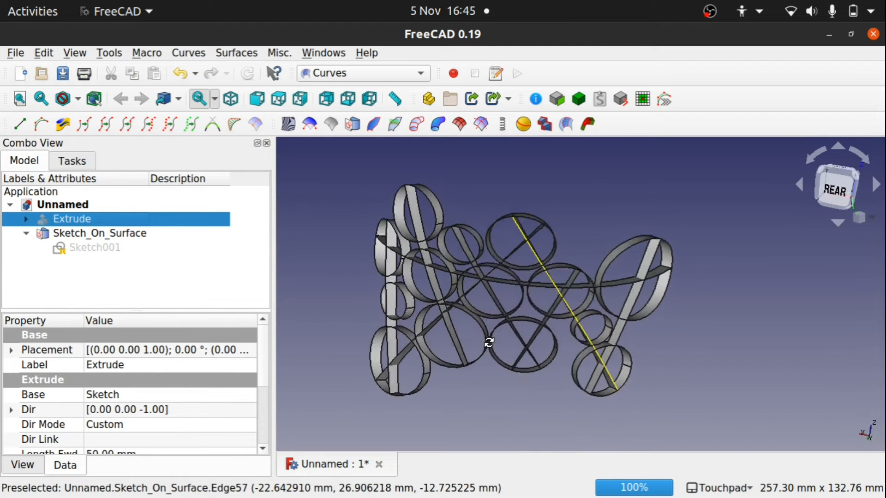
left_click(483, 382)
left_click_drag(482, 382, 640, 231, "alt")
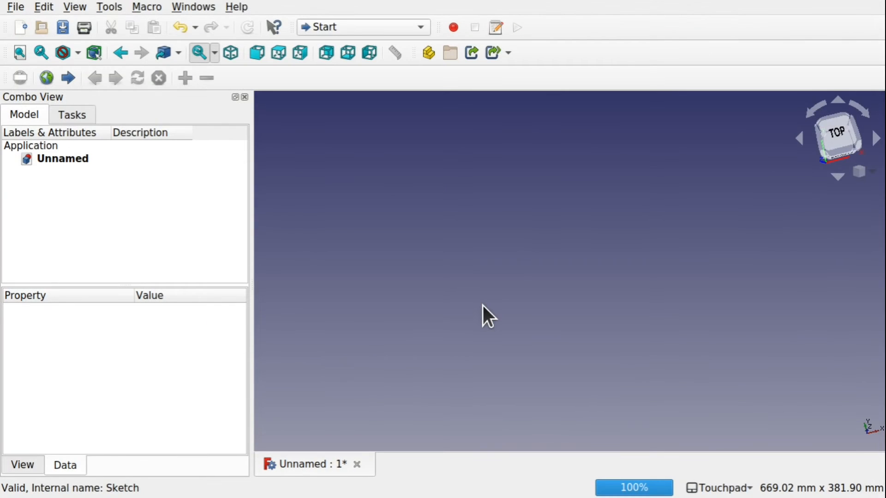
- Look up the Curves addon in the Addon Manager and activate the Curves workbench to find its sketch-on-surface tool
left_click(340, 28)
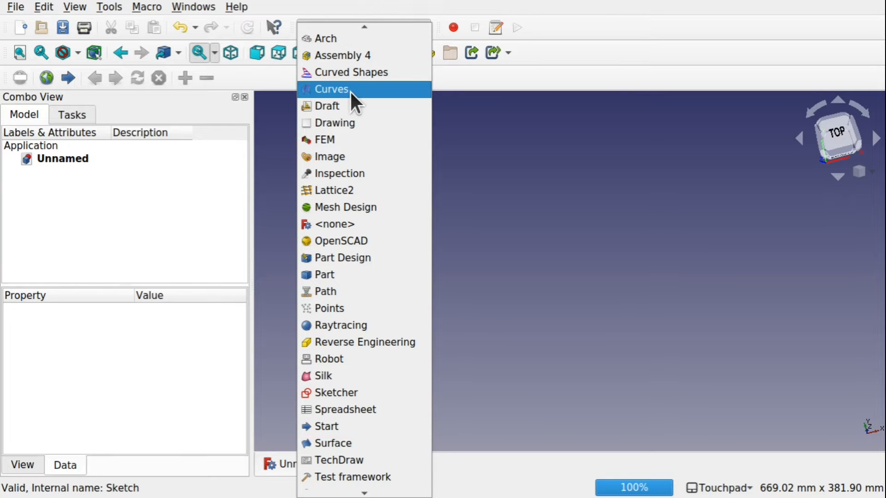
left_click(112, 10)
left_click(112, 10)
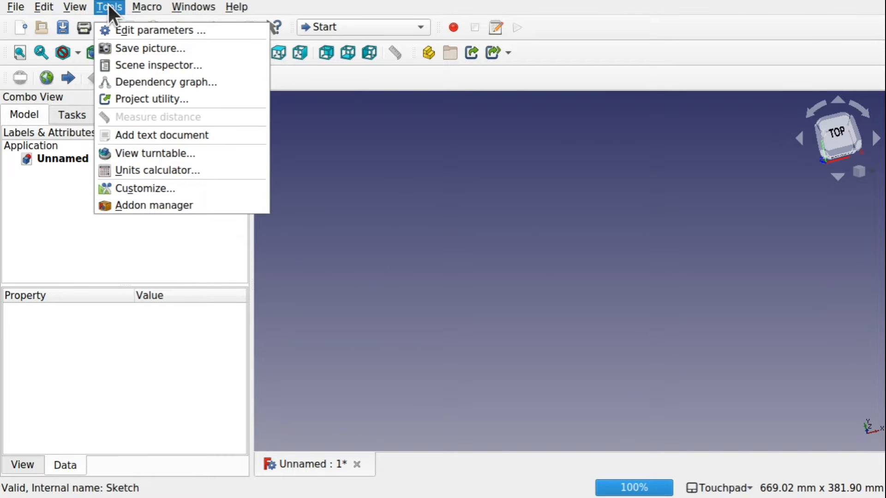
left_click(174, 203)
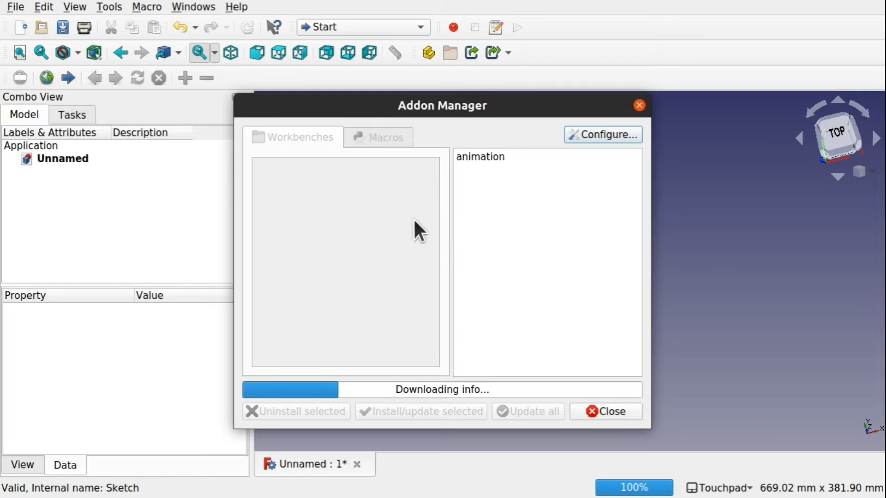
left_click(426, 189)
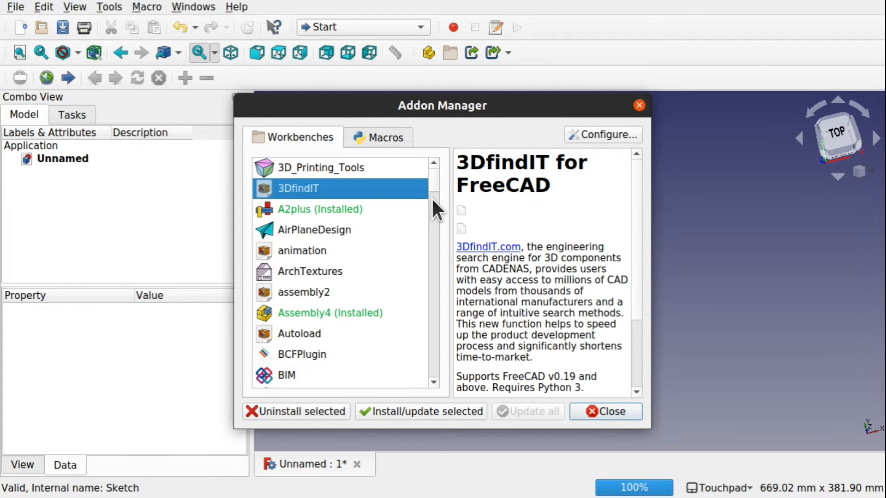
left_click_drag(433, 184, 435, 228)
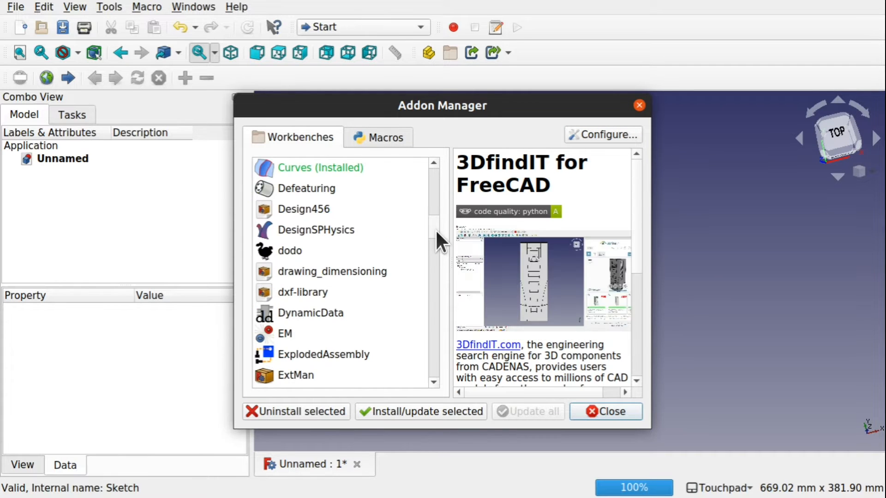
left_click(330, 167)
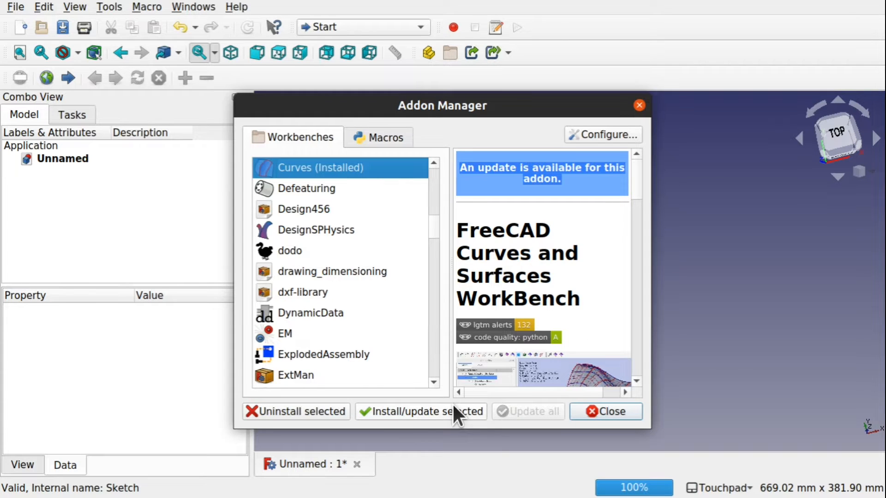
left_click(641, 106)
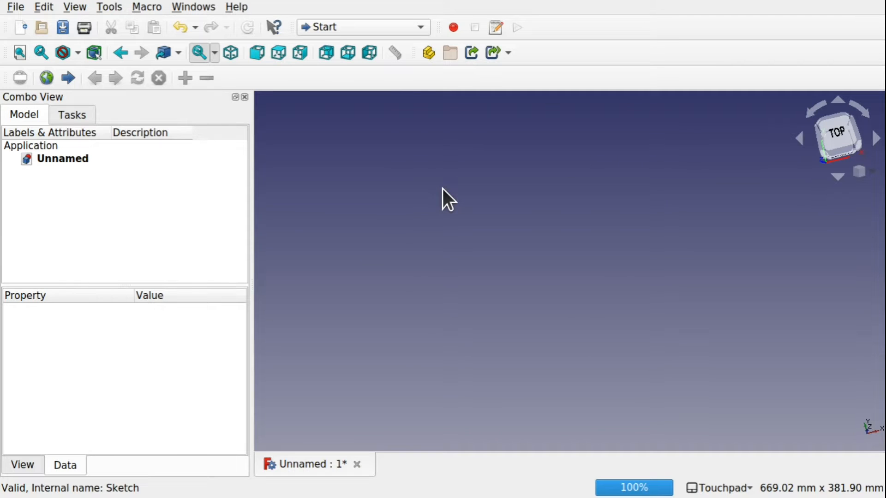
left_click(345, 23)
left_click(343, 98)
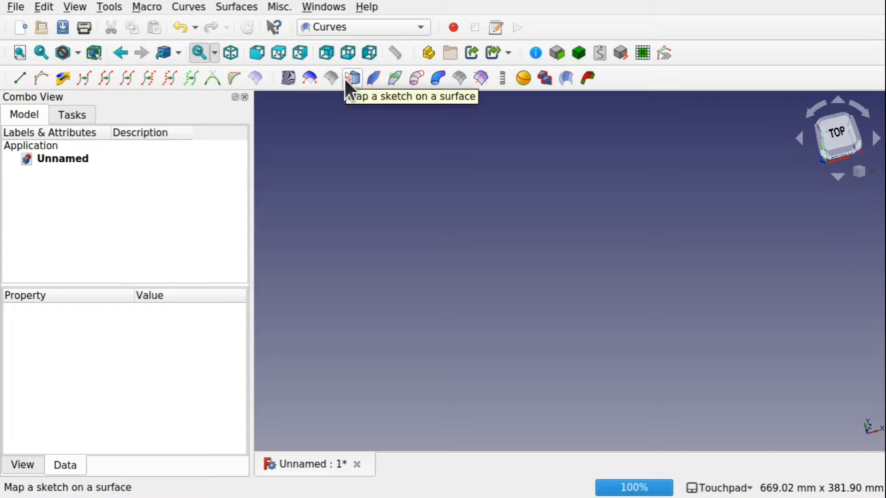
- Create a new sketch on the XY-Plane with 0 mm offset in the Sketcher workbench
left_click(355, 30)
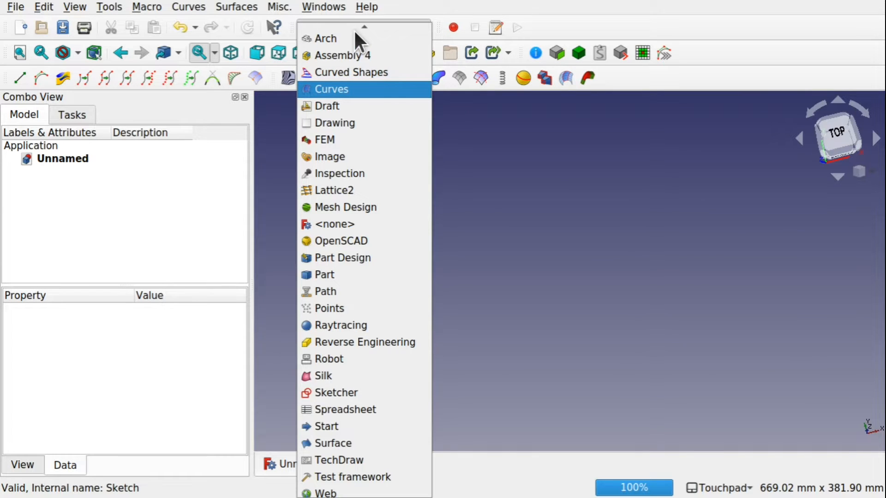
left_click(342, 390)
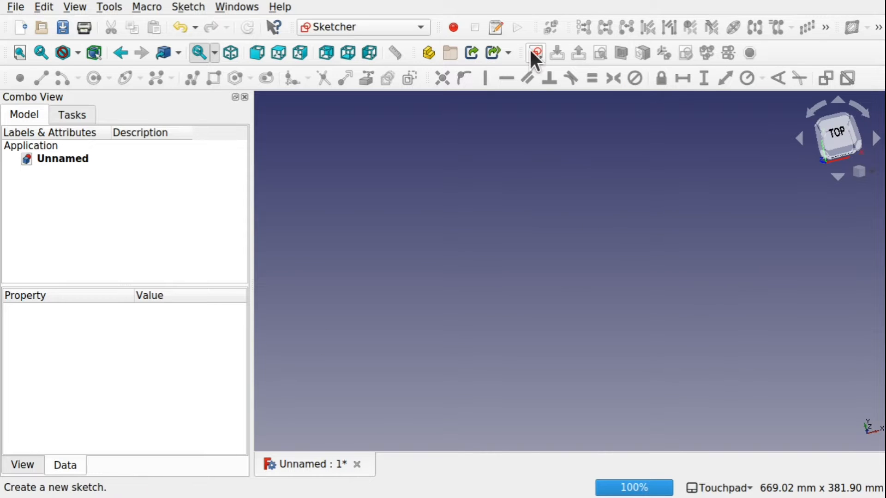
left_click(535, 65)
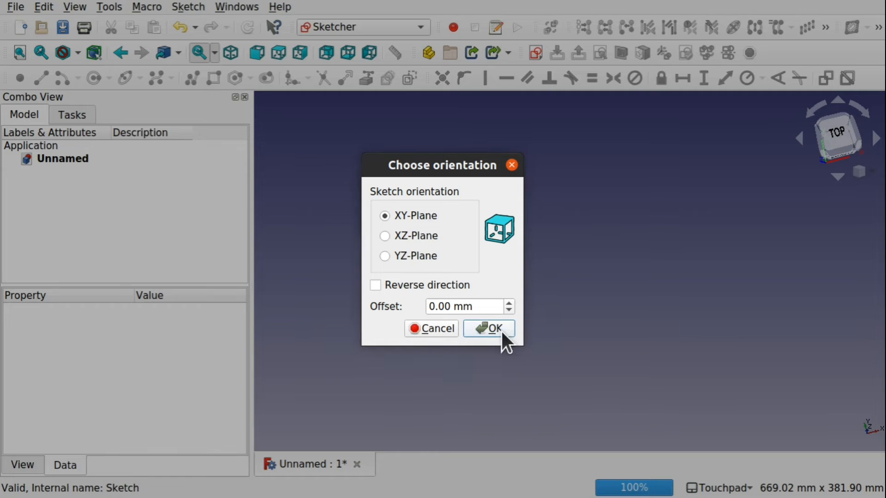
left_click(503, 330)
- Draw an open B-spline with four control points across the vertical axis, starting at about (-117, 13) mm
left_click(158, 80)
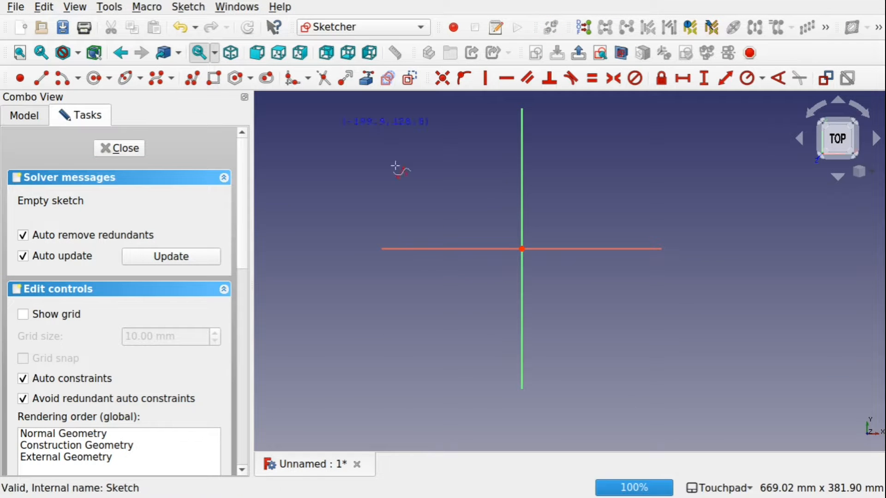
left_click(411, 237)
left_click(504, 224)
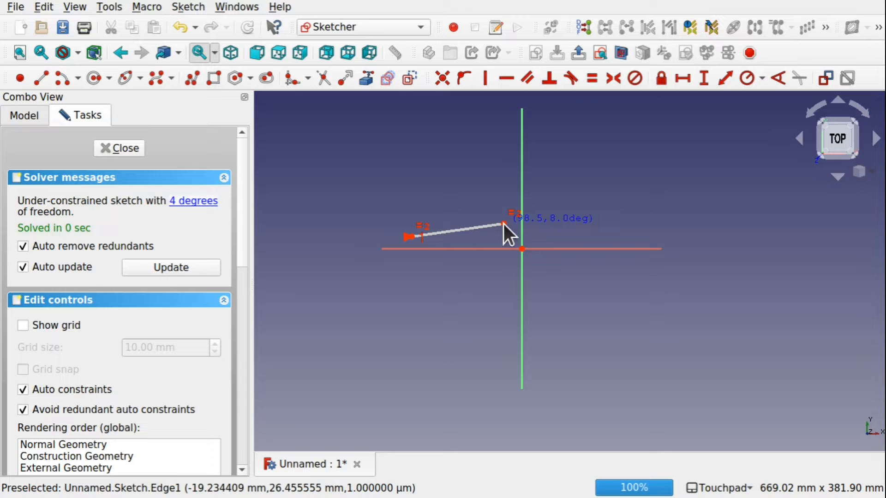
left_click(575, 279)
left_click(632, 218)
right_click(633, 217)
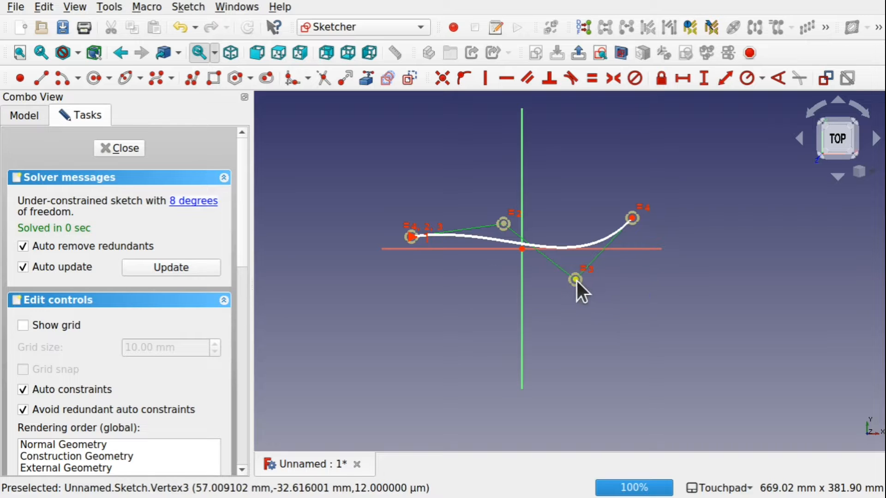
- Reshape the B-spline into a deeper S by lowering its first and third control points and moving the second to about (-47, 122) mm; close the sketch
left_click_drag(576, 280, 571, 344)
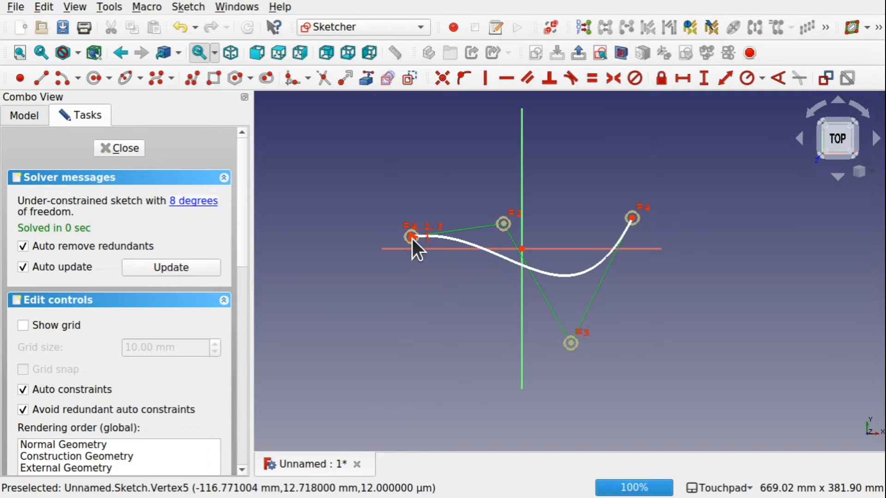
left_click_drag(413, 237, 383, 300)
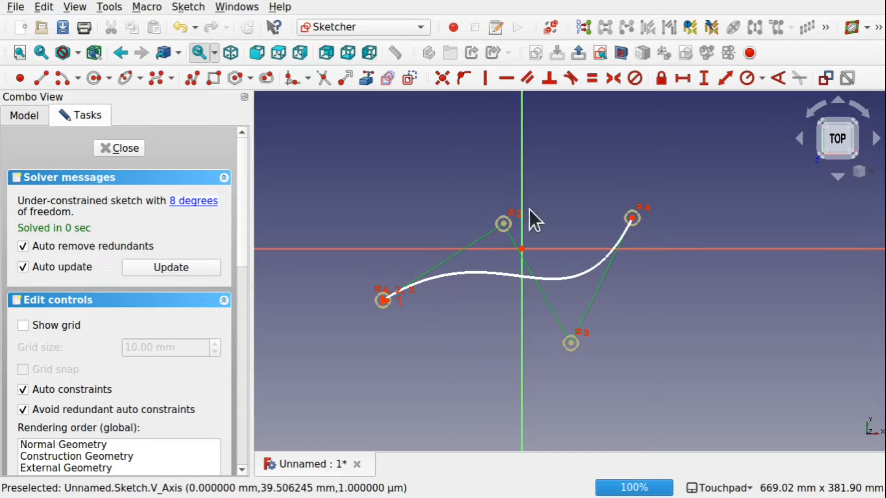
left_click_drag(503, 225, 477, 135)
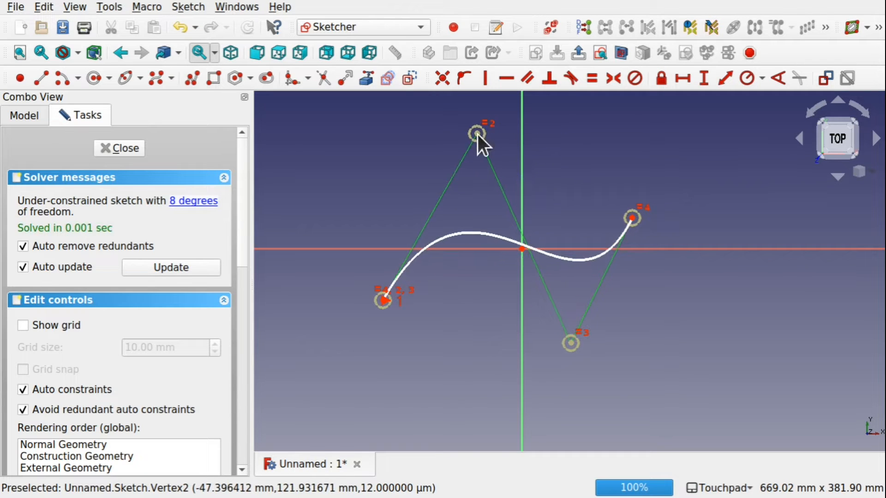
left_click(124, 148)
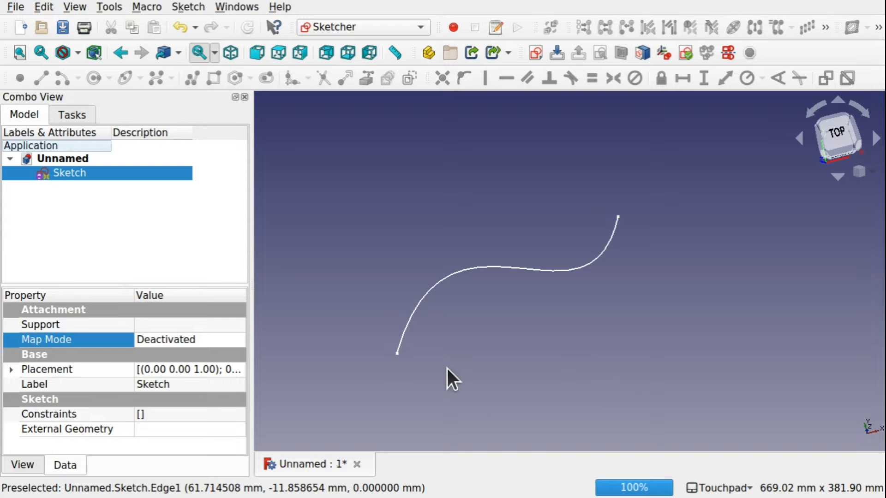
mouse_move(549, 343)
left_mouse_down("shift")
mouse_move(530, 236)
mouse_move(533, 298)
left_mouse_up("shift")
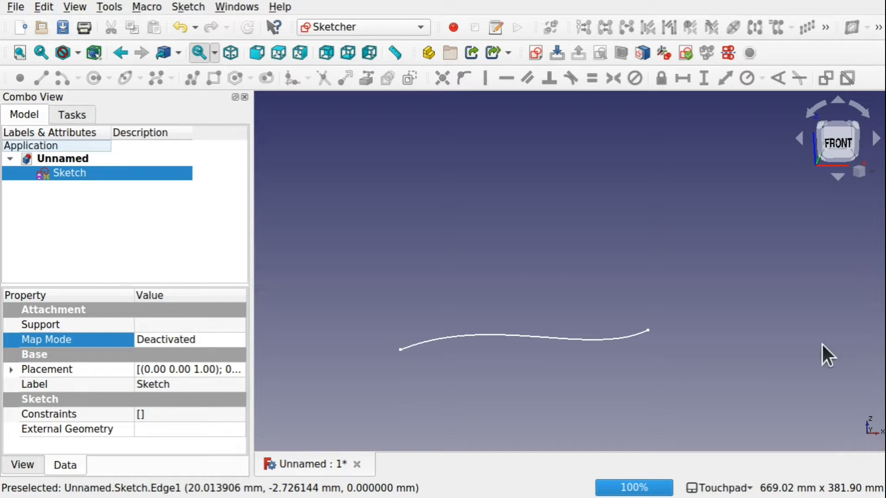
- Switch to the Part workbench and extrude the B-spline sketch 175 mm in the negative Z direction
left_click(345, 26)
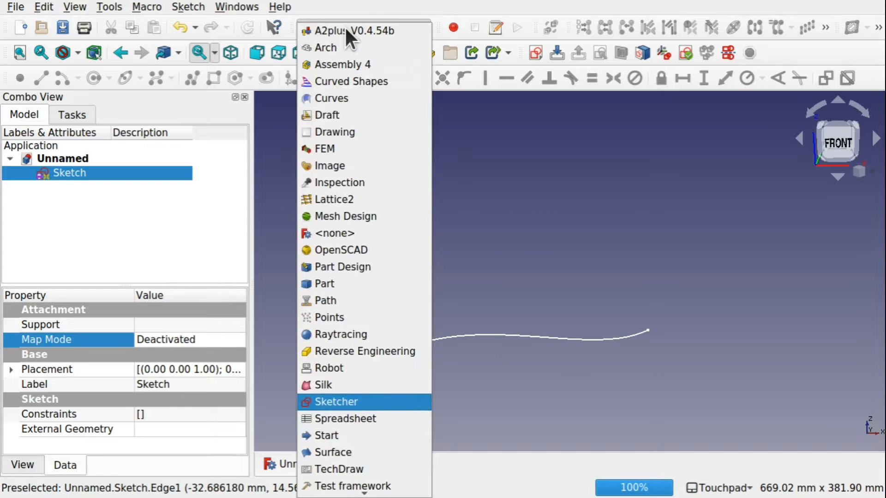
key("Escape")
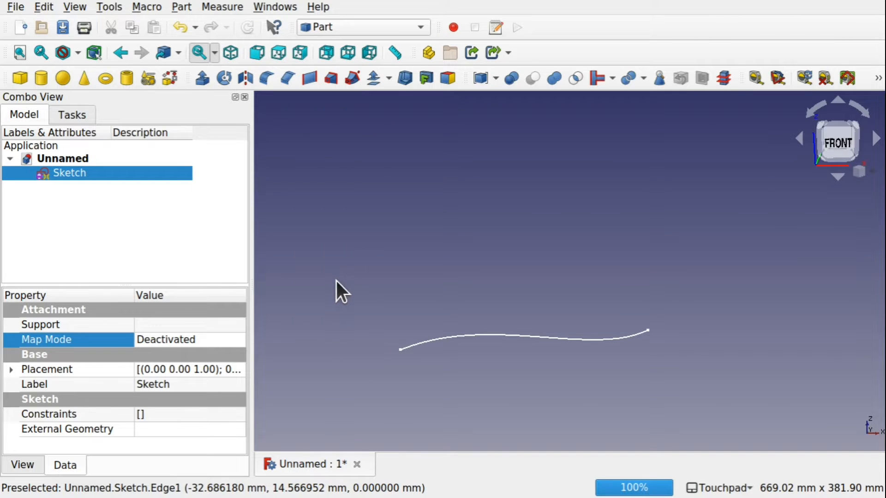
left_click(201, 80)
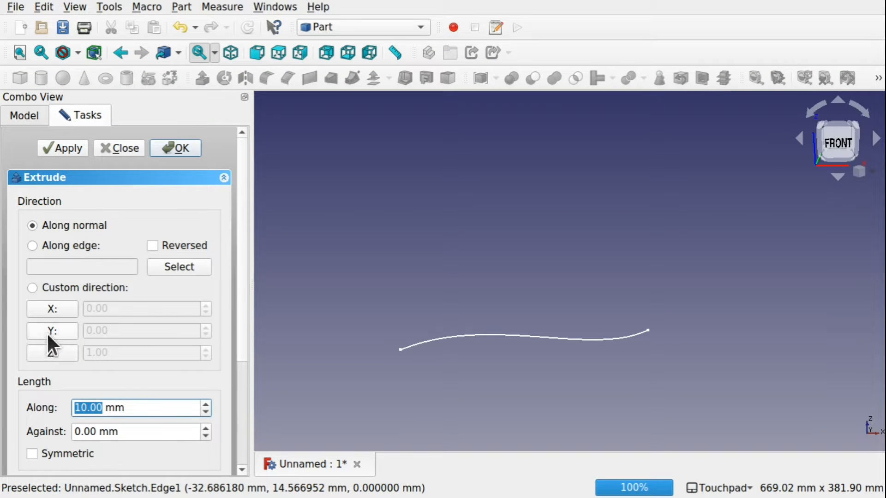
left_click(51, 354)
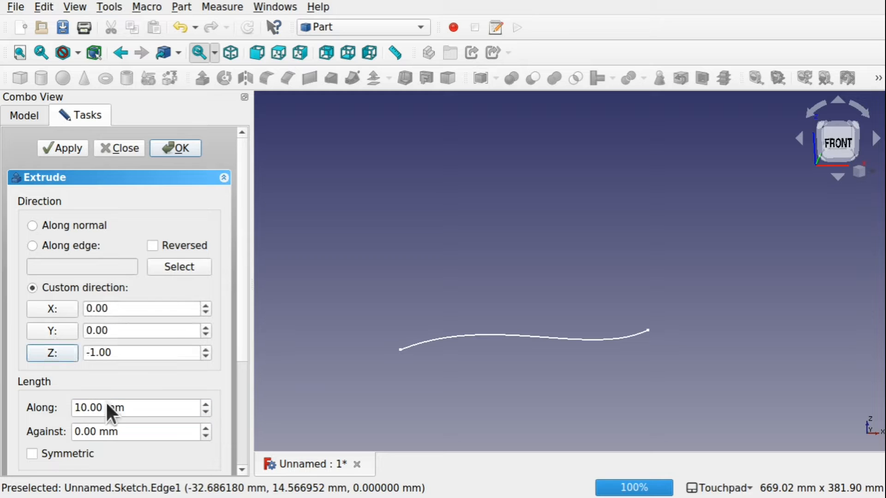
left_click(82, 407)
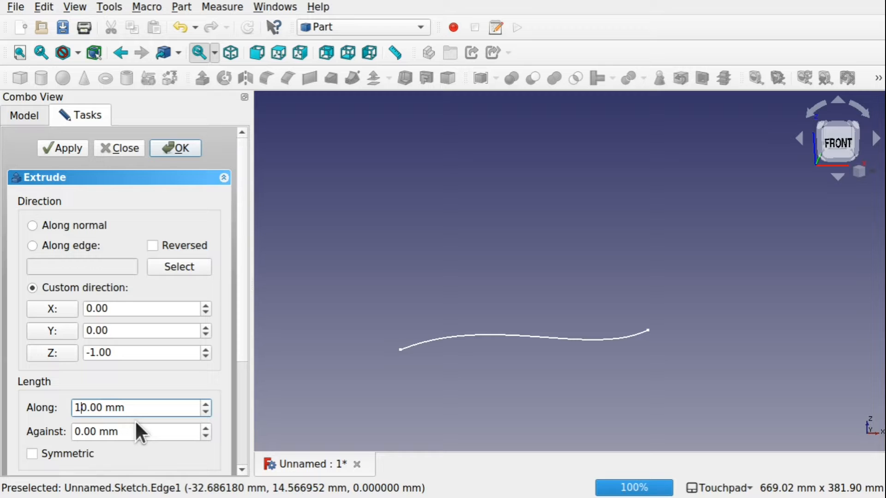
type("7")
key("Right")
key("BackSpace")
type("5")
key("Return")
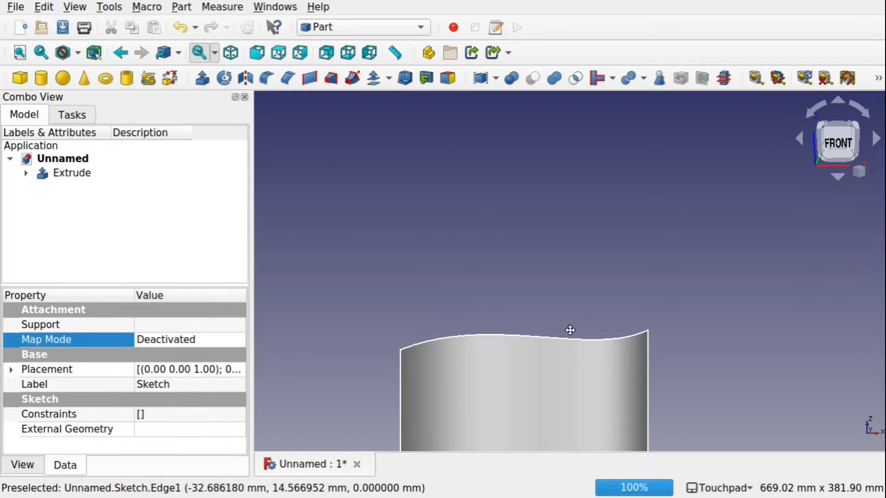
- Try thickening the curved surface with a 10 mm extrusion along Y, and delete that second extrusion
middle_click_drag(567, 327, 579, 176, "shift")
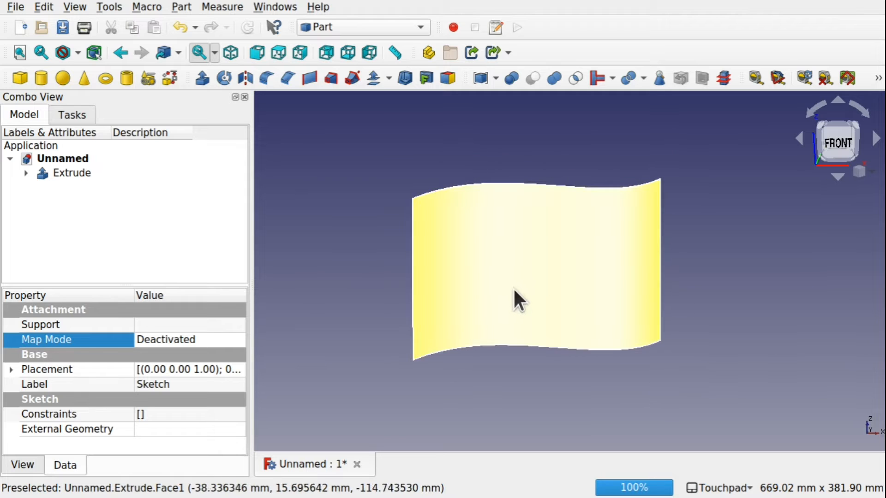
left_click_drag(542, 211, 563, 317, "shift")
left_click(450, 216)
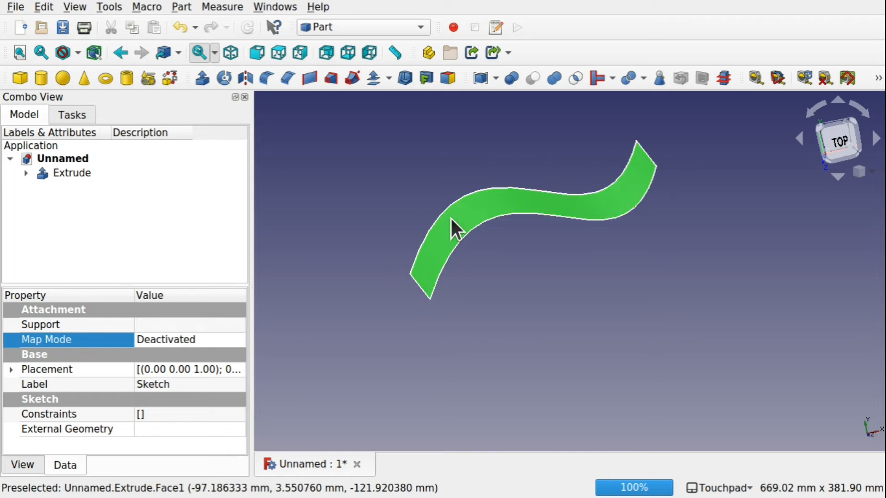
left_click(201, 76)
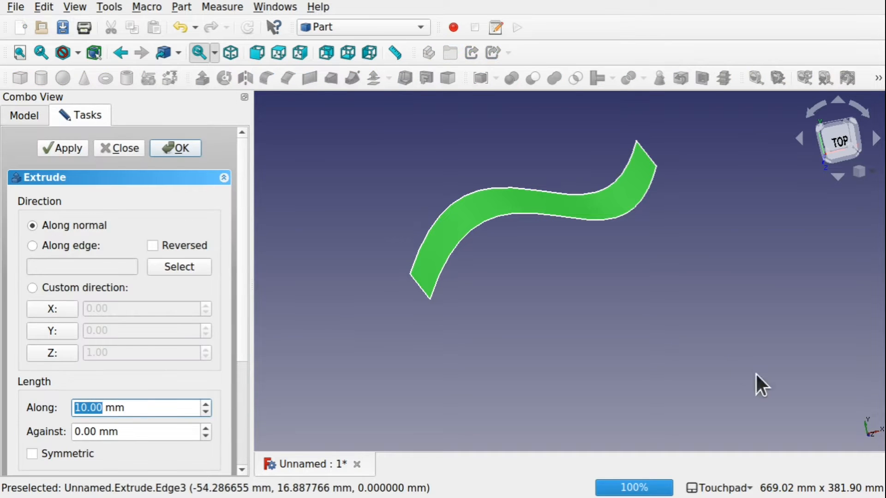
left_click(35, 331)
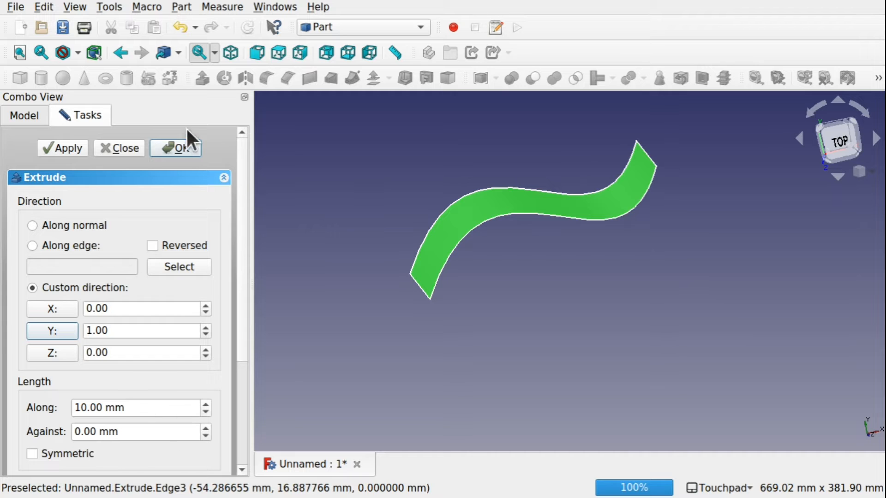
left_click(175, 148)
middle_click_drag(473, 178, 477, 310)
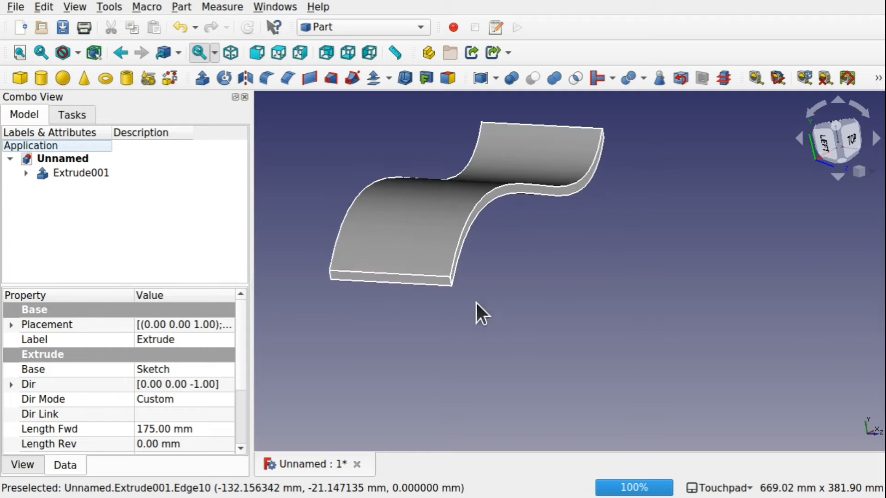
middle_click_drag(480, 245, 402, 200)
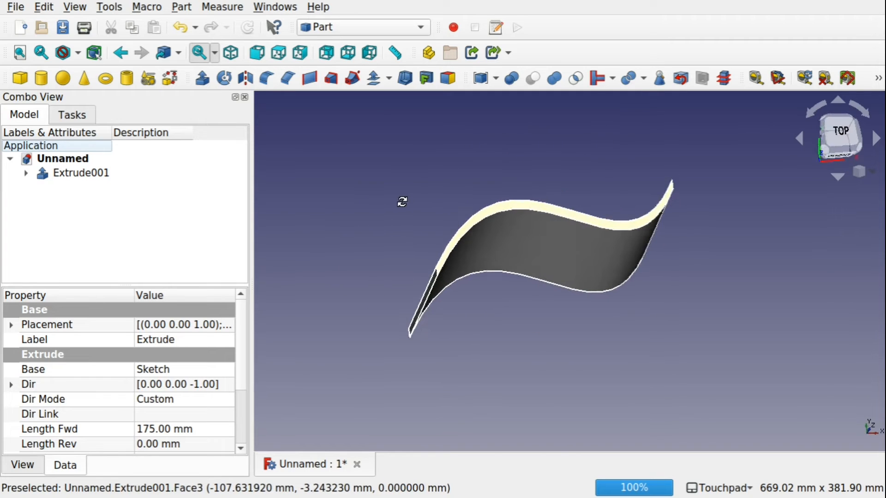
left_click(65, 173)
key("Delete")
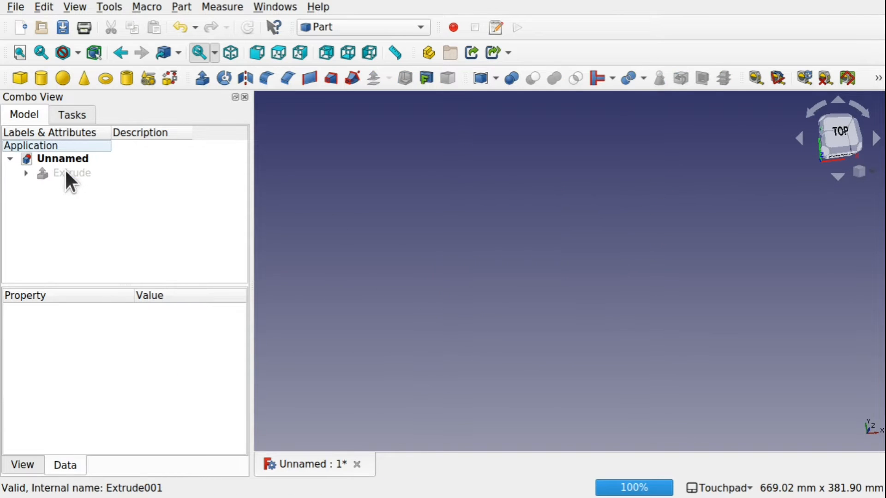
- Thicken the extruded surface with a 10 mm 3D offset in Skin mode with Fill offset enabled
left_click(57, 173)
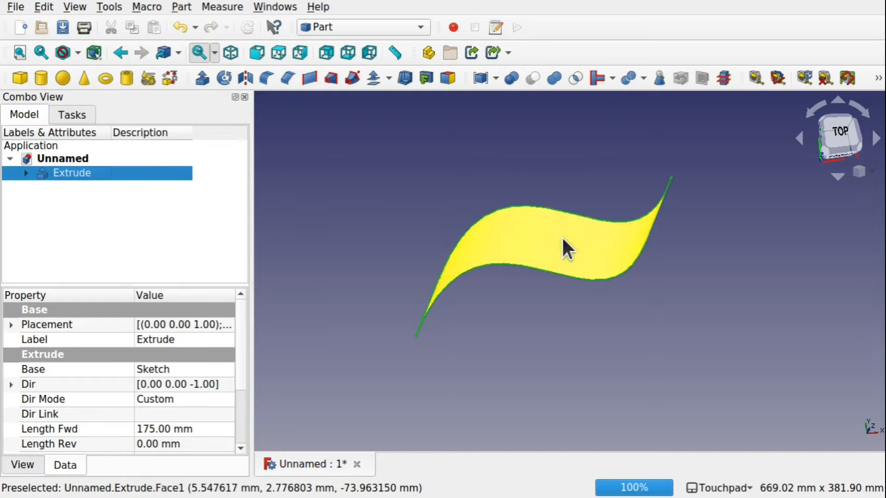
left_click(374, 77)
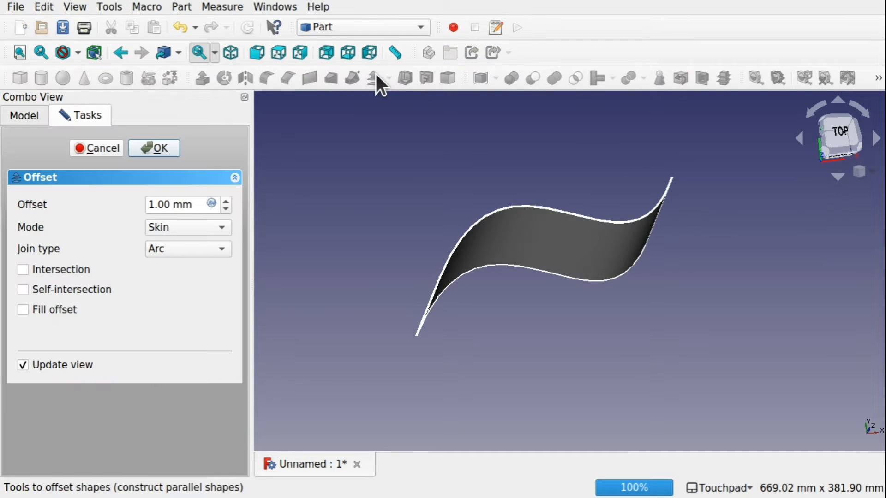
left_click(225, 201)
left_click(225, 201)
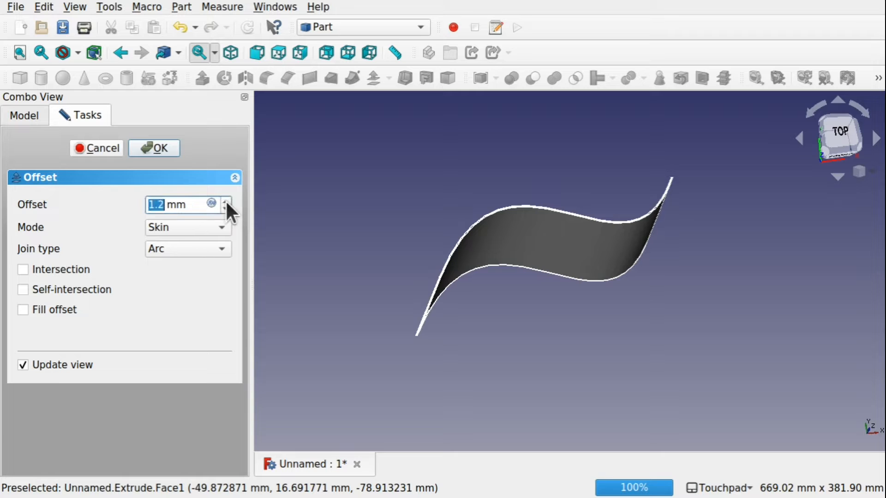
left_click(225, 201)
type("10")
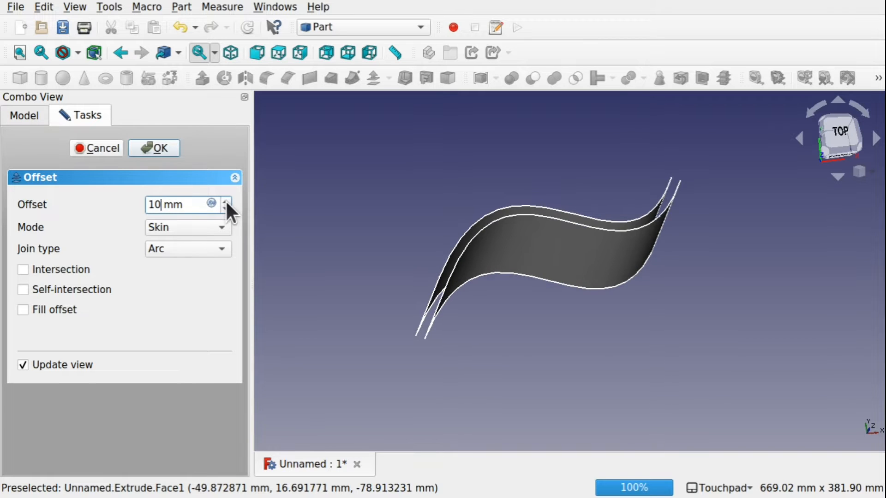
left_click(30, 309)
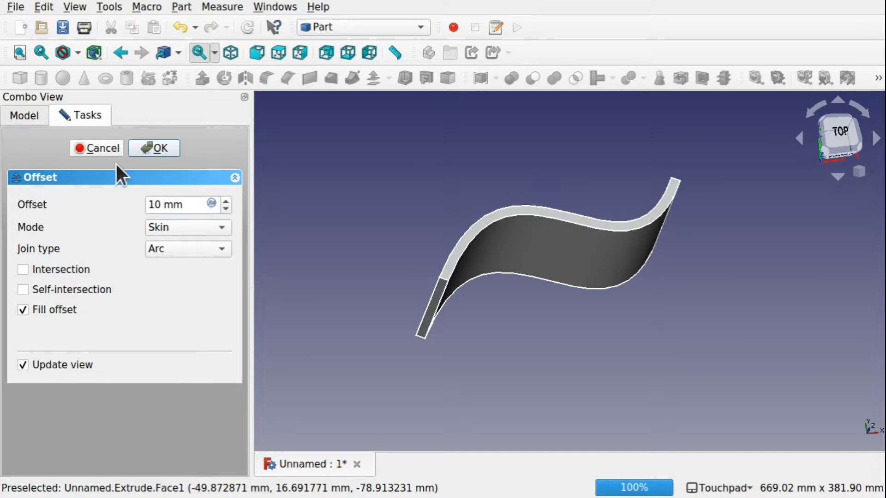
left_click(159, 148)
- Examine the thickened curved solid from several angles and its source Extrude in the model tree
middle_click_drag(636, 295, 609, 291)
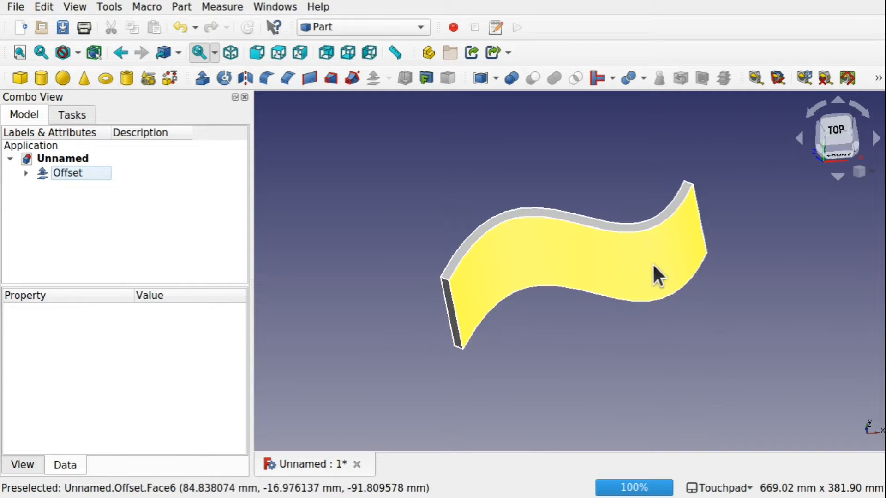
middle_click_drag(652, 265, 561, 192)
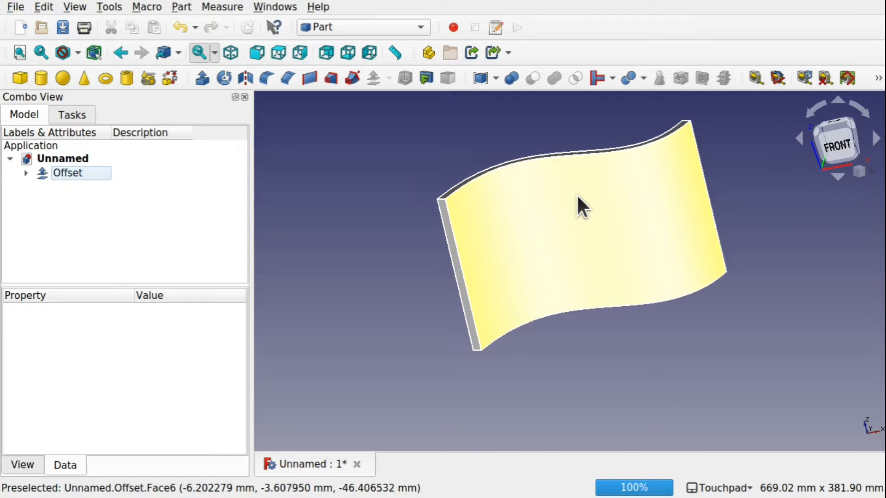
left_click(26, 174)
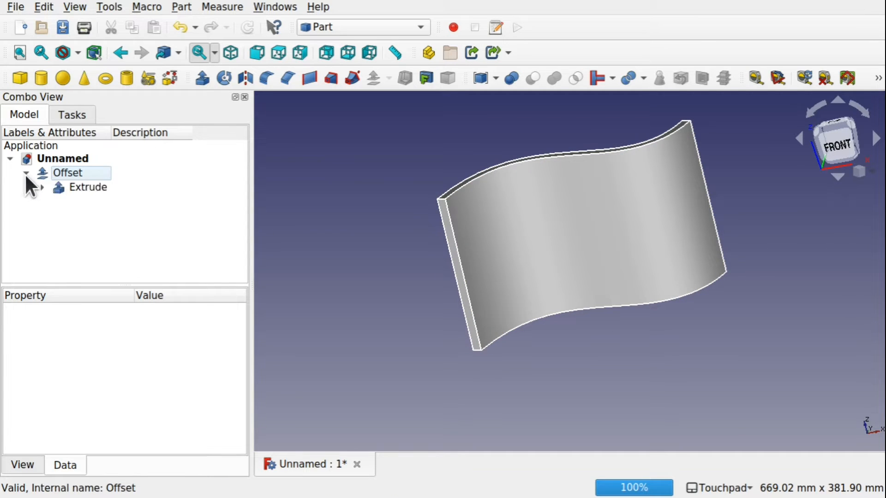
left_click(74, 187)
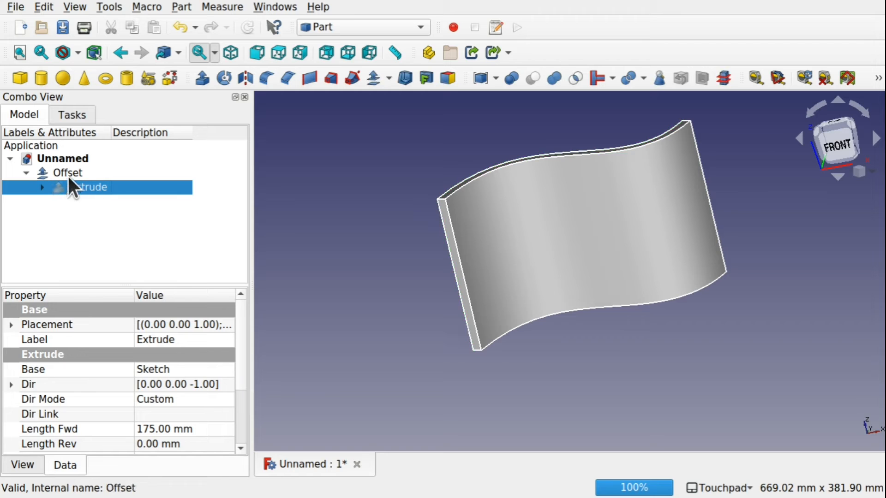
left_click(67, 175)
left_click_drag(406, 174, 365, 245, "alt")
left_click(650, 238)
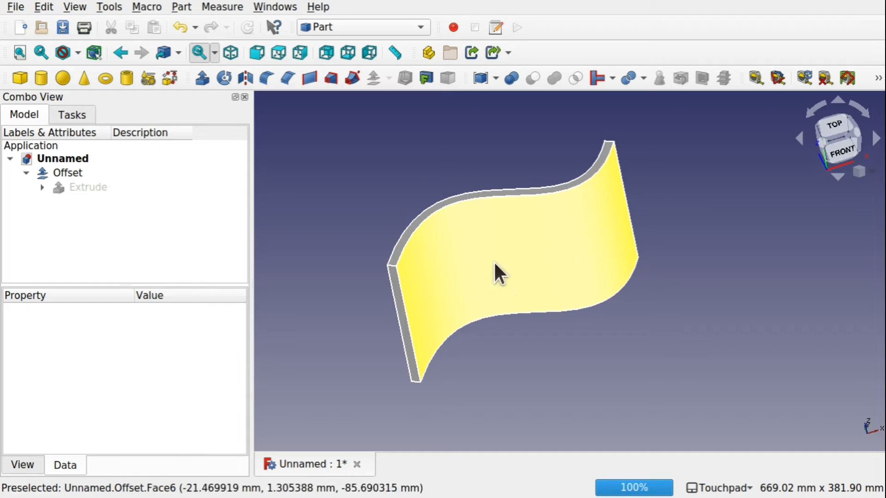
left_click_drag(493, 261, 406, 279, "alt")
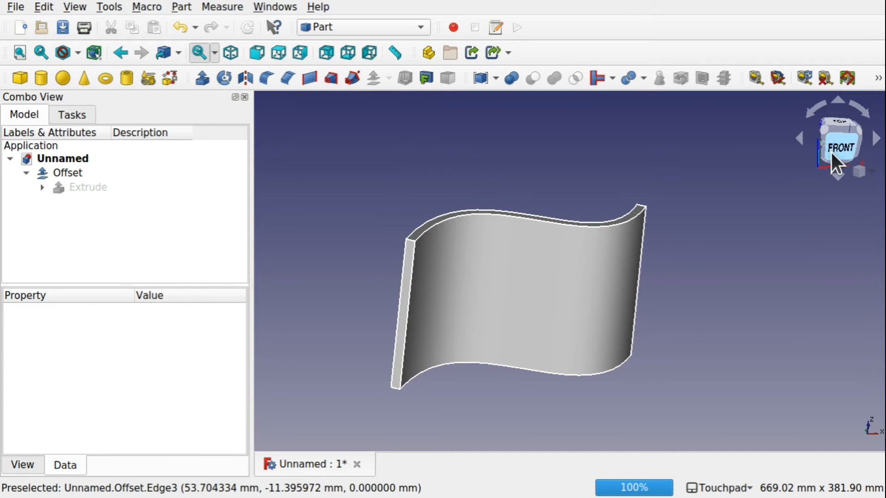
- Set the view to the front of the solid and switch to the Sketcher workbench
left_click(835, 152)
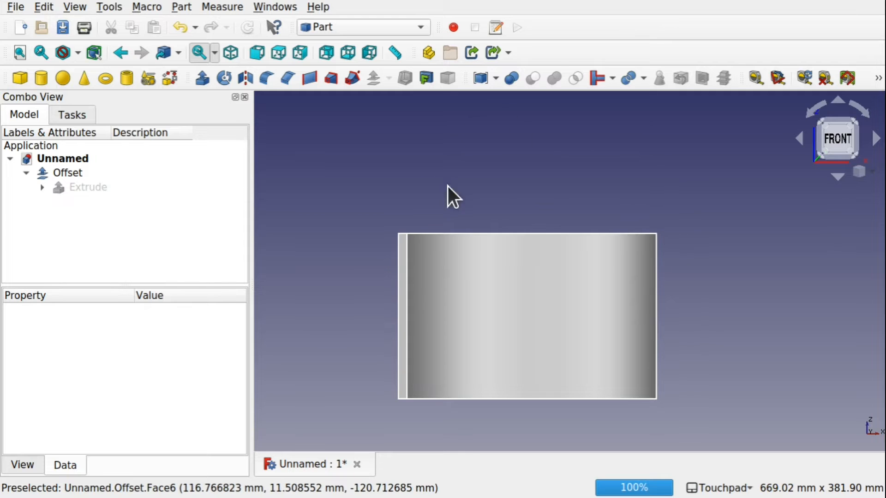
left_click(367, 27)
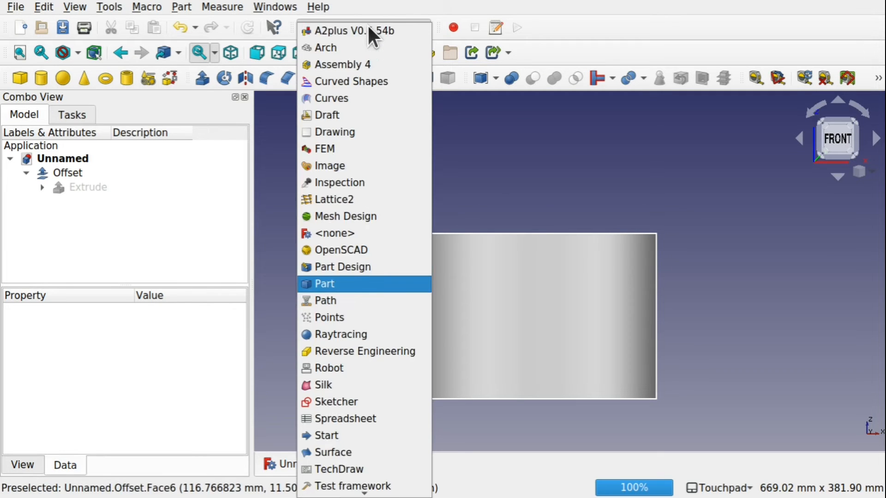
left_click(364, 405)
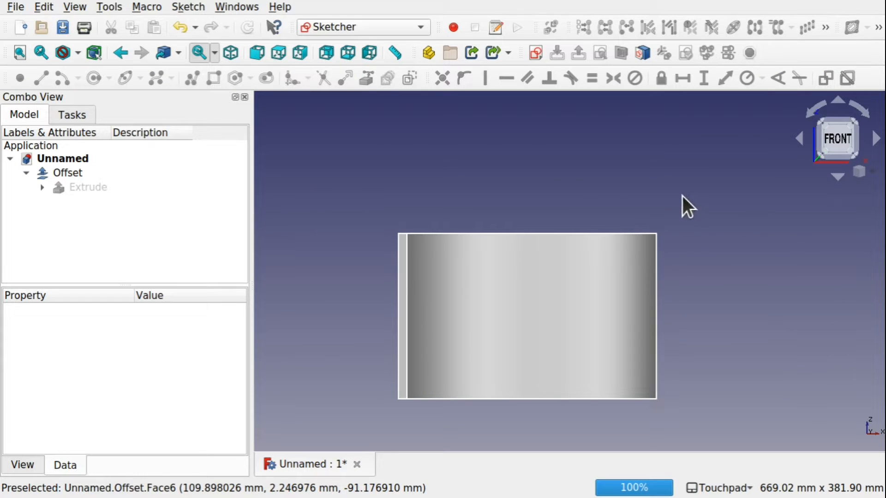
- Try to create a sketch attached to the solid's curved front face, and delete the empty sketch
left_click(535, 54)
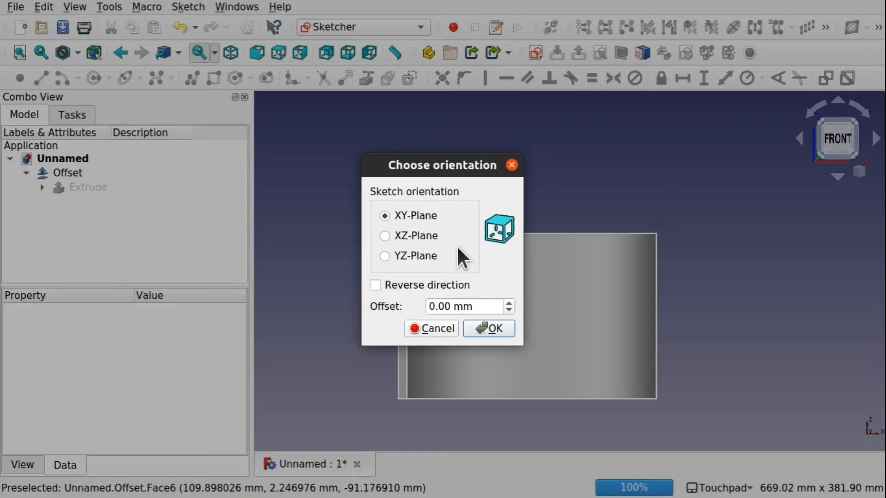
left_click(441, 329)
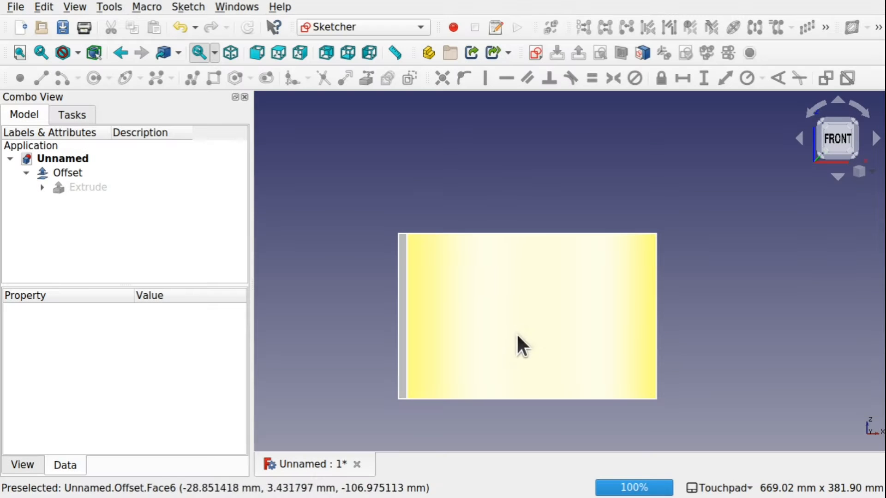
left_click(502, 286)
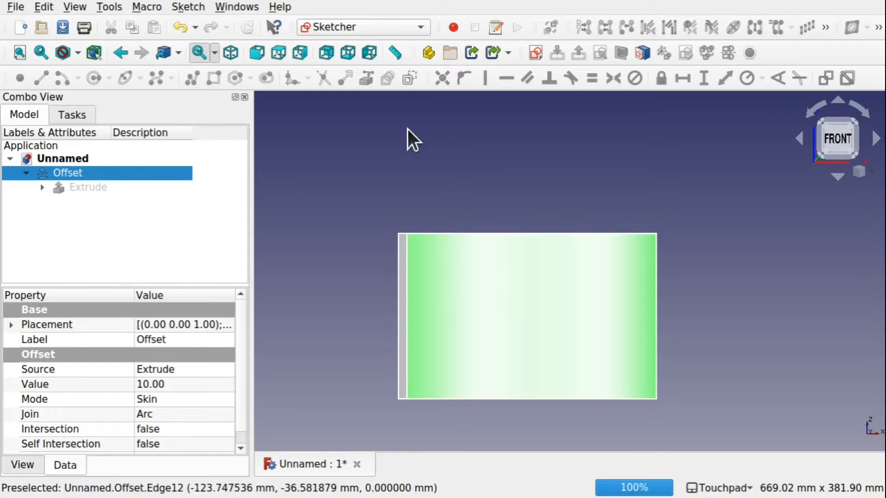
left_click(534, 54)
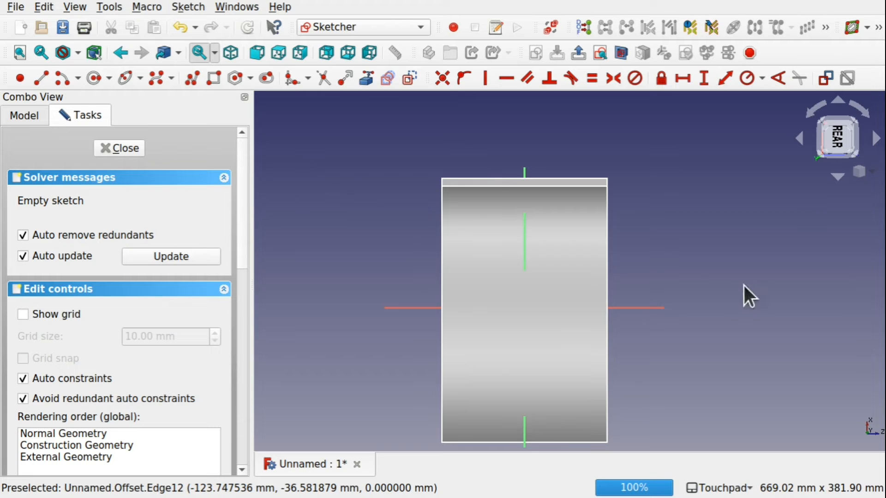
left_click(131, 151)
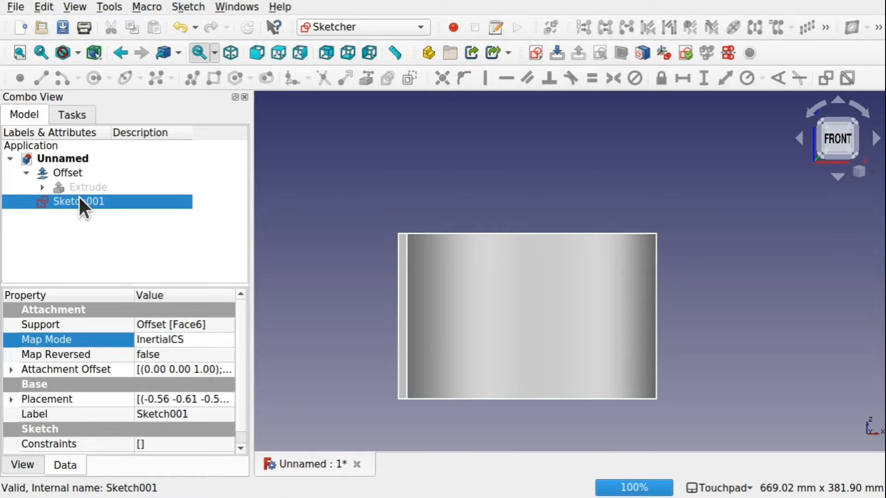
key("Delete")
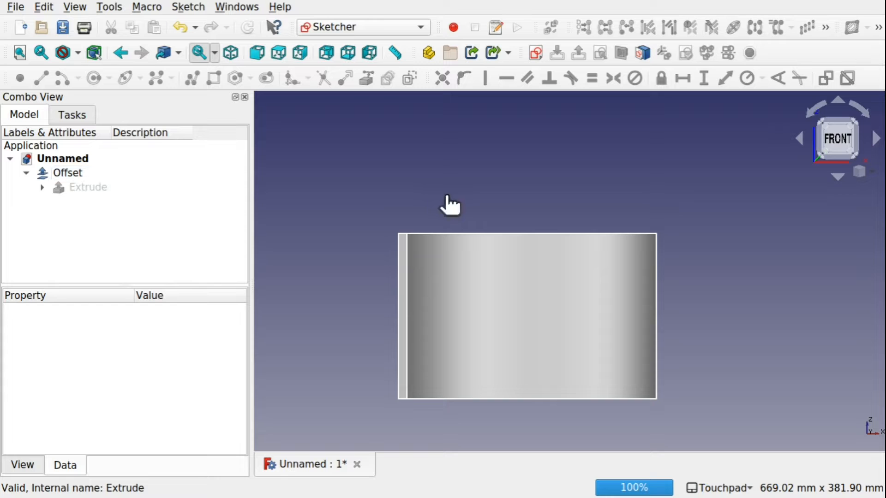
left_click(74, 173)
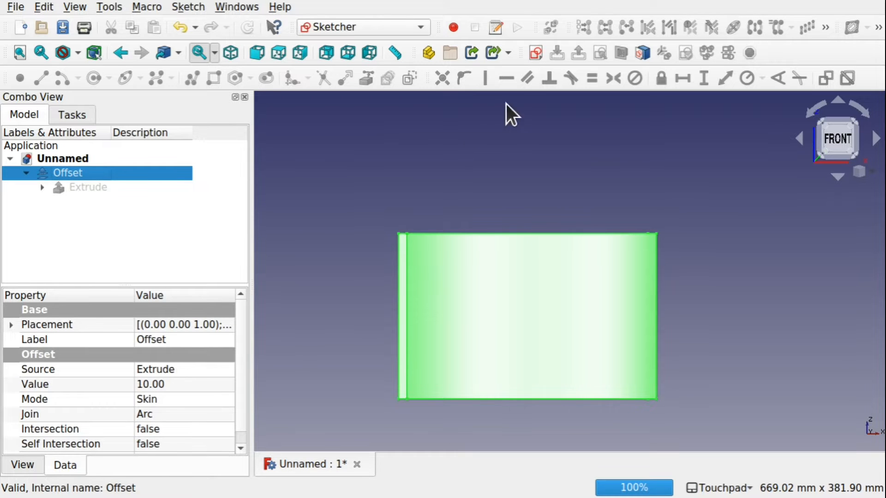
left_click(536, 51)
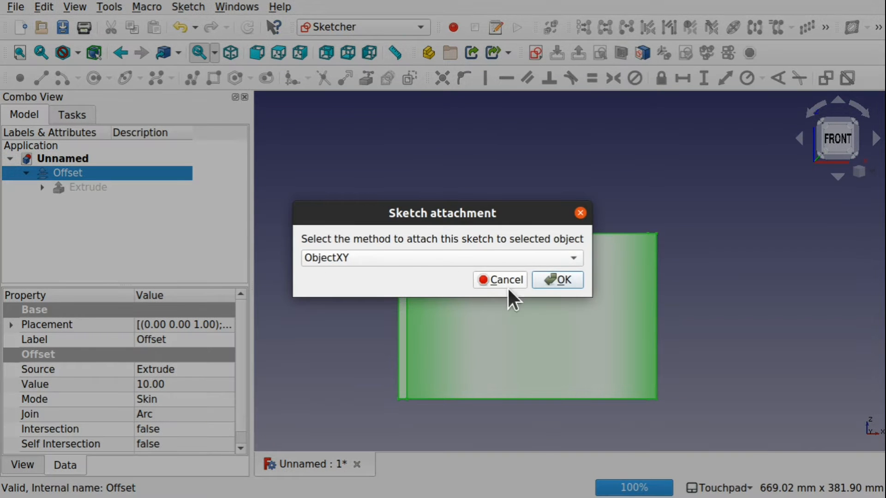
left_click(508, 283)
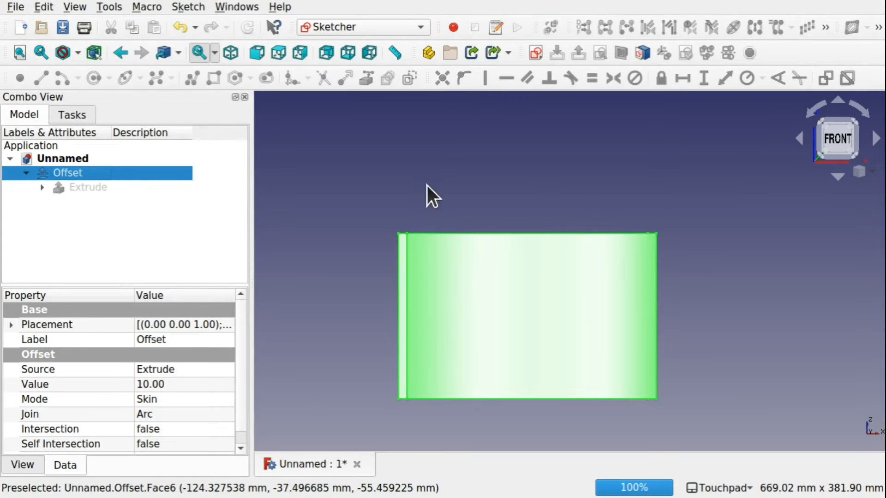
left_click(441, 182)
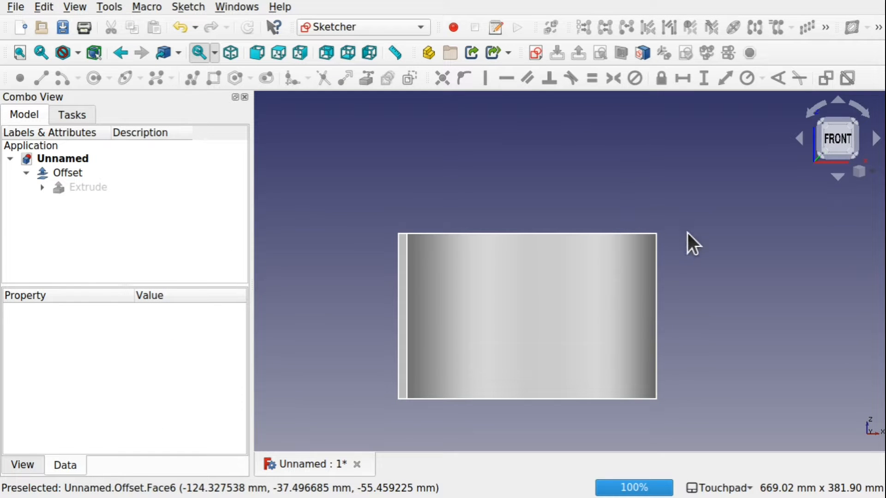
- Create a new sketch on the XZ-Plane with a 0 mm offset and no attachment
left_click(531, 48)
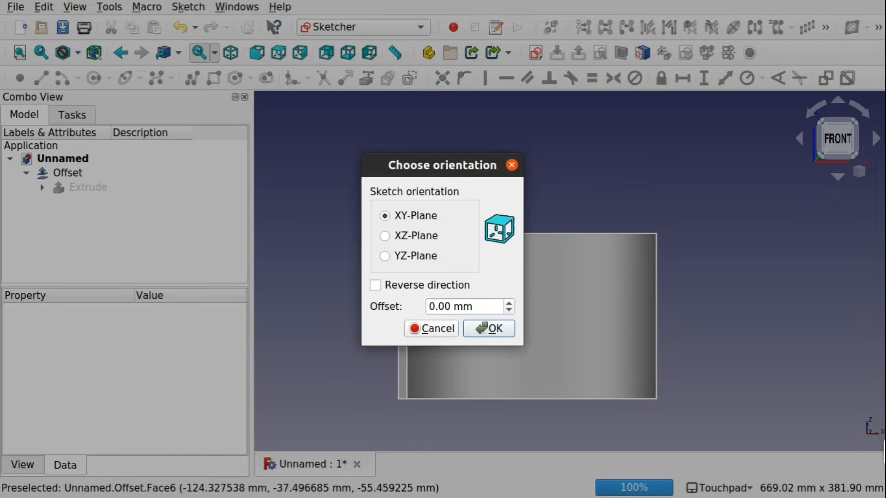
left_click(417, 235)
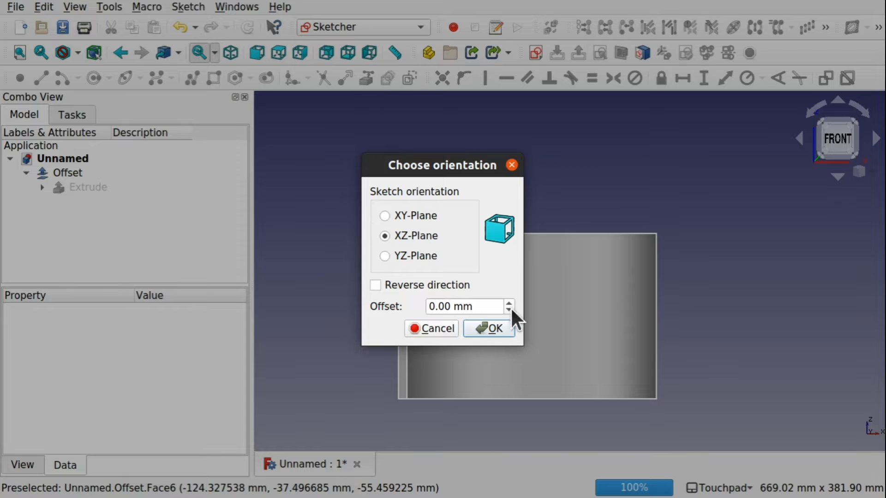
left_click(488, 328)
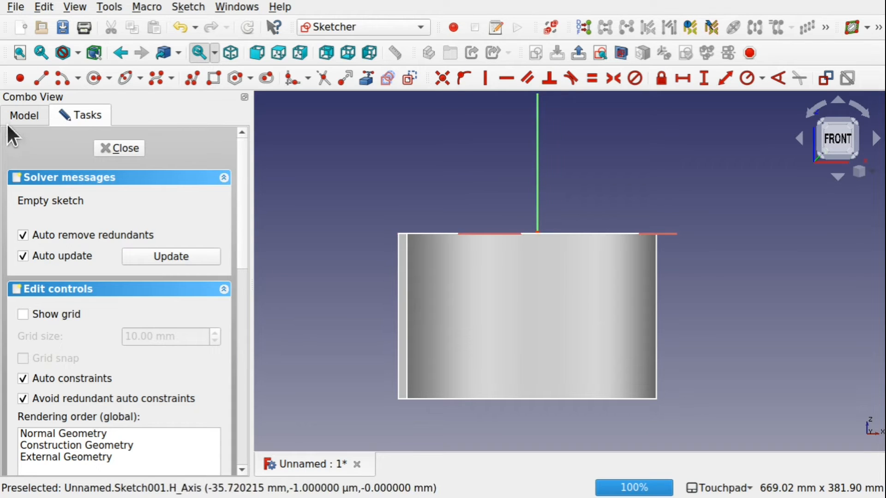
- Move the new sketch in front of the solid by setting its placement position y to -63 mm, and close the sketch
left_click(21, 115)
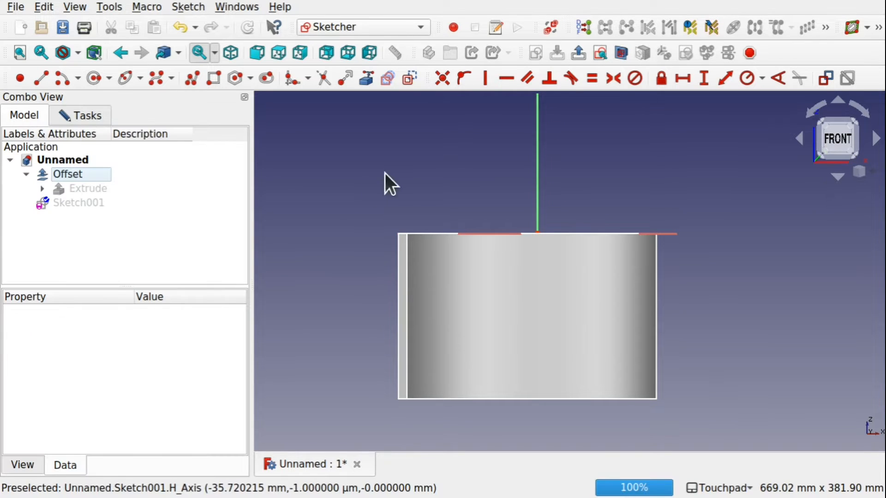
left_click(36, 203)
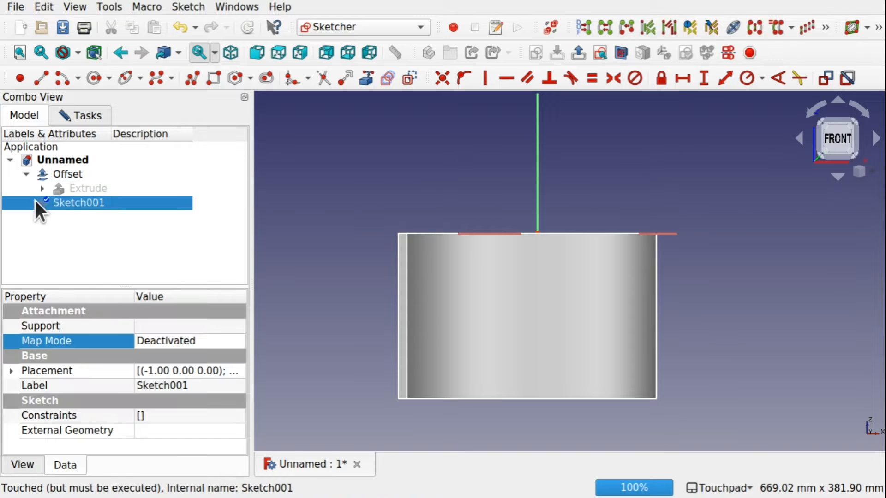
left_click(8, 369)
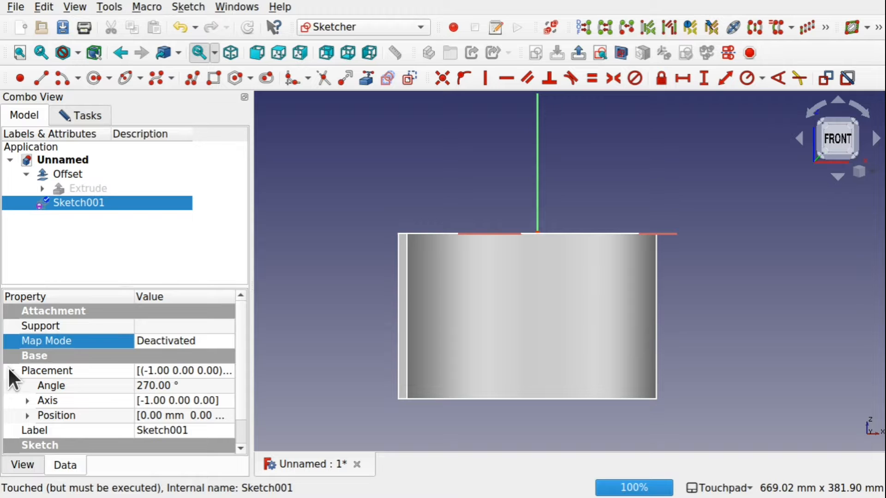
left_click(27, 414)
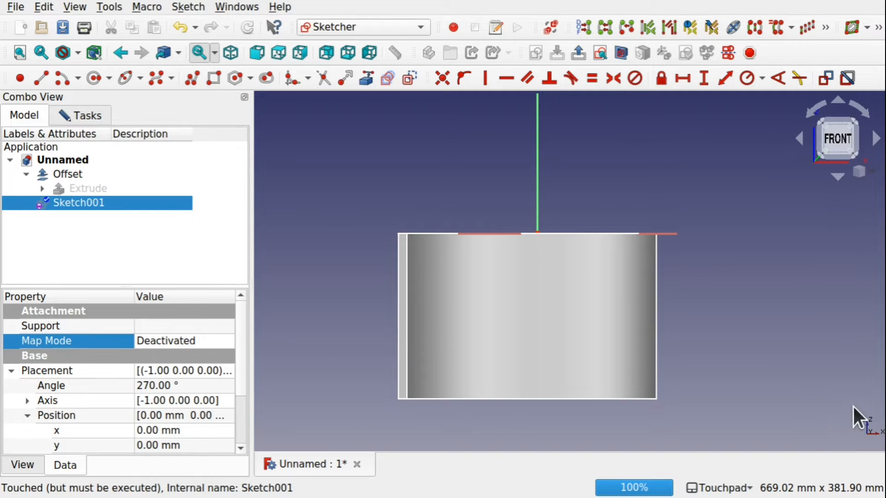
left_click_drag(852, 405, 678, 245, "shift")
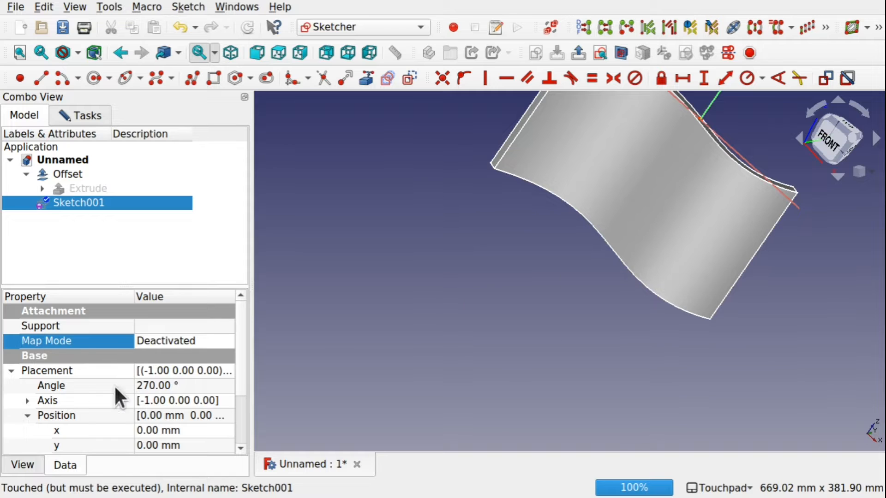
left_click_drag(545, 281, 478, 336, "shift")
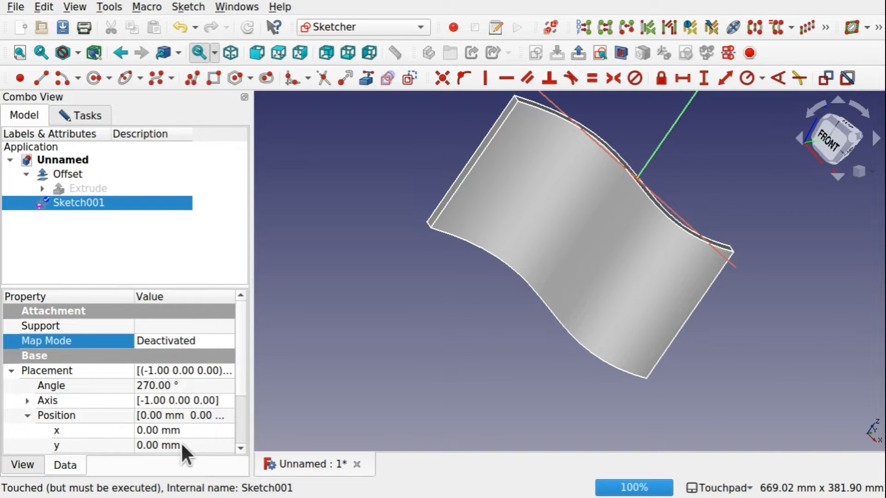
left_click(194, 446)
scroll(195, 448, "up", 16)
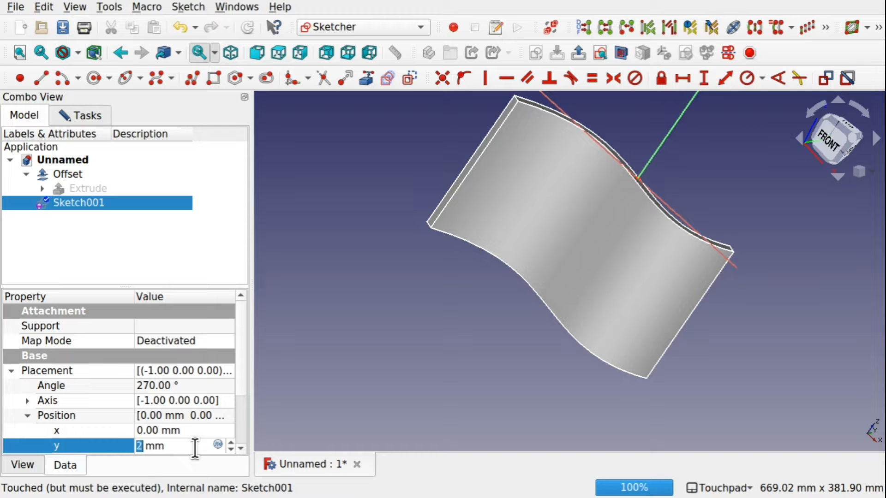
scroll(195, 448, "down", 20)
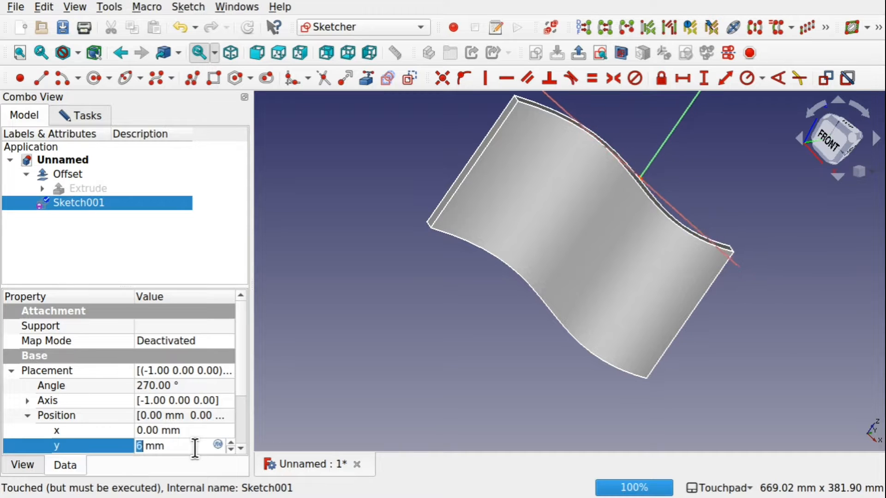
scroll(195, 449, "down", 2)
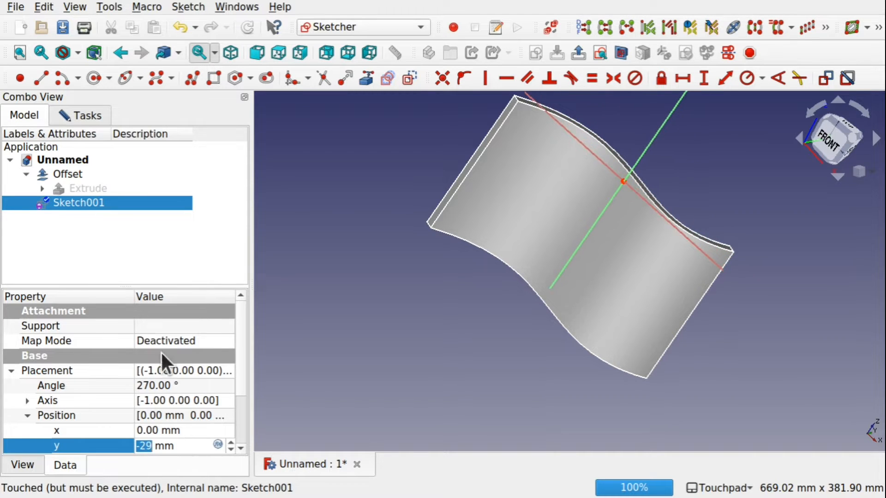
key("Down")
key("Down")
key("Down")
key("Down")
key("Down")
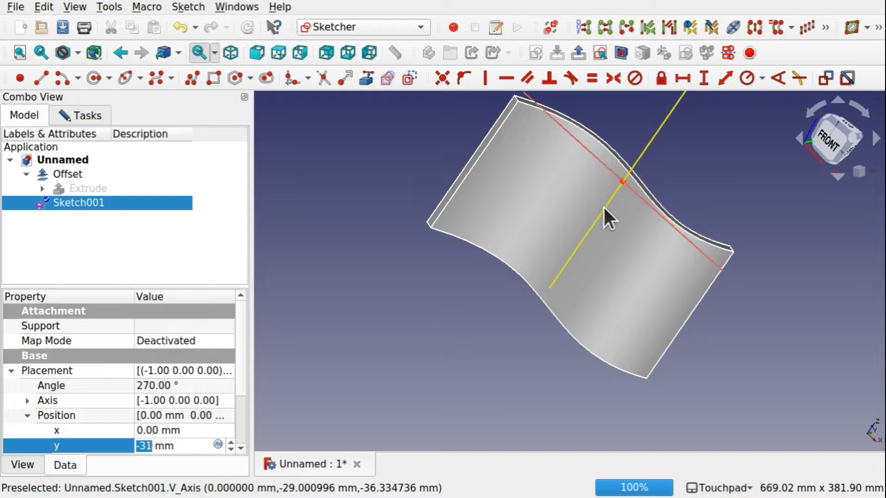
key("Down")
key("Down")
key("Down")
key("Down")
key("Down")
key("Down")
key("Down")
key("Down")
key("Down")
key("Down")
key("Down")
key("Down")
key("Down")
key("Down")
key("Down")
key("Down")
key("Down")
key("Down")
key("Down")
key("Down")
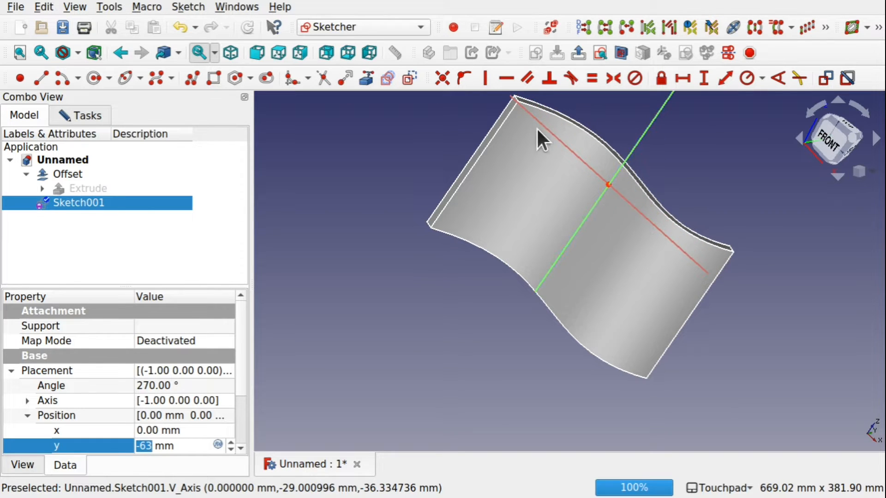
mouse_move(536, 127)
left_mouse_down("alt")
mouse_move(599, 262)
mouse_move(520, 303)
mouse_move(526, 277)
mouse_move(488, 212)
mouse_move(467, 217)
mouse_move(569, 170)
mouse_move(605, 231)
mouse_move(663, 223)
mouse_move(622, 212)
mouse_move(572, 231)
left_mouse_up("alt")
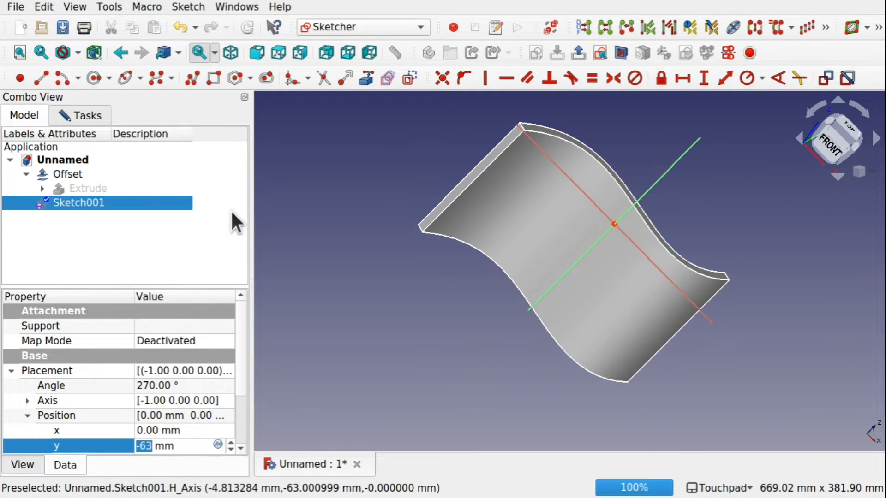
left_click(89, 116)
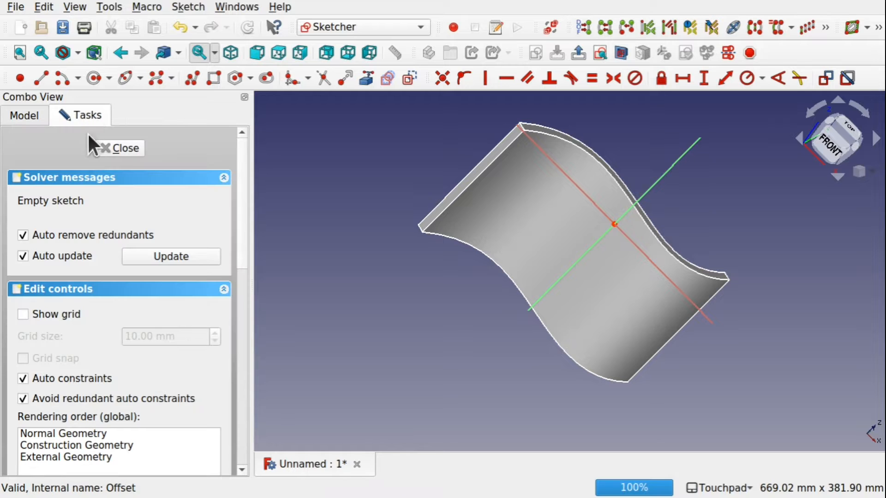
left_click(119, 148)
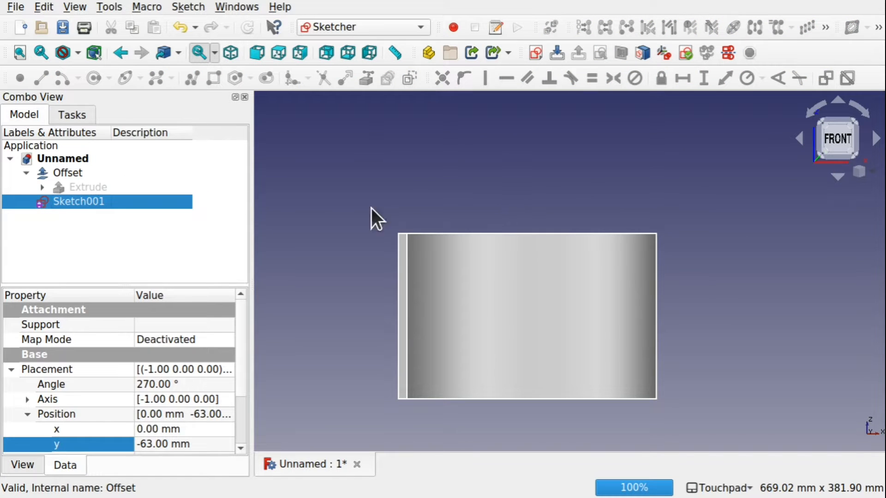
- Reopen the empty sketch for editing and switch the geometry tools to construction mode
double_click(99, 203)
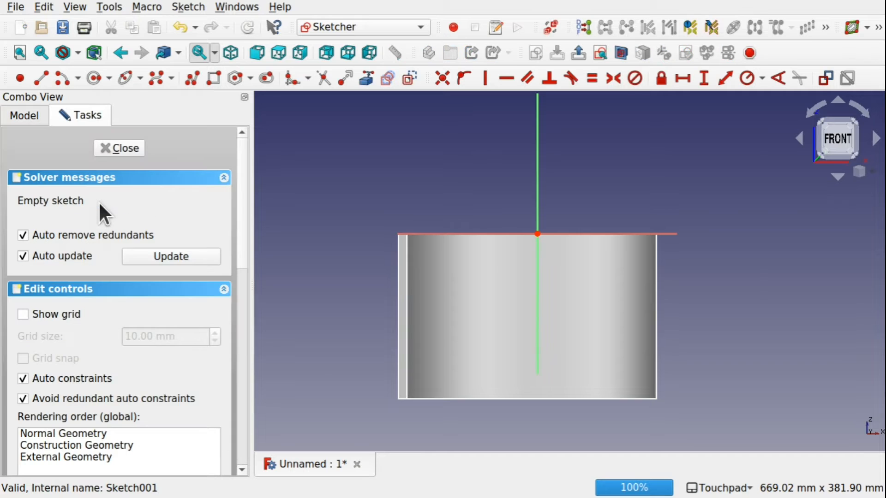
mouse_move(507, 194)
left_mouse_down("alt")
mouse_move(522, 240)
mouse_move(512, 220)
mouse_move(561, 264)
mouse_move(564, 281)
mouse_move(533, 301)
mouse_move(498, 245)
mouse_move(489, 172)
mouse_move(508, 182)
left_mouse_up("alt")
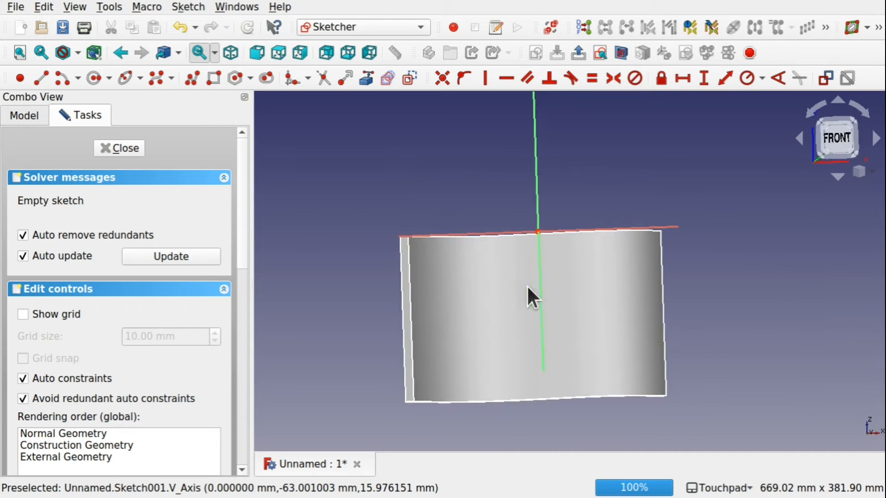
left_click_drag(527, 287, 529, 246, "alt")
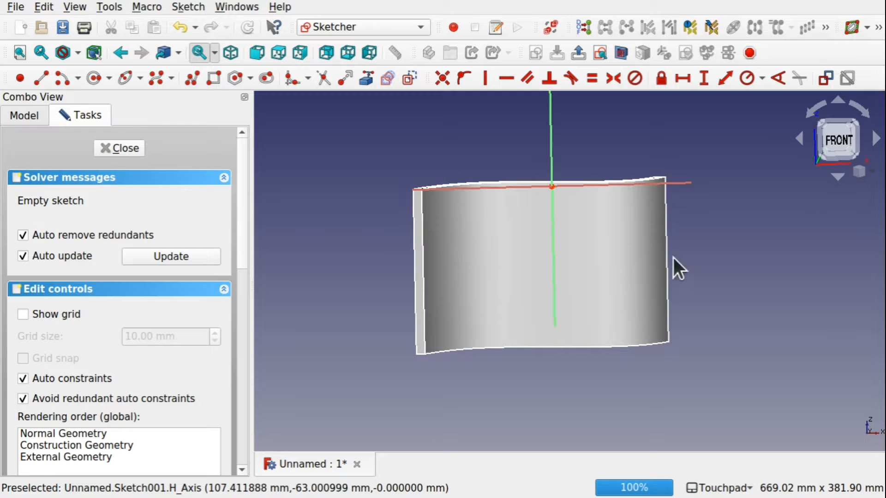
mouse_move(416, 179)
left_mouse_down()
mouse_move(672, 330)
mouse_move(707, 336)
mouse_move(655, 349)
mouse_move(696, 353)
mouse_move(674, 351)
left_mouse_up()
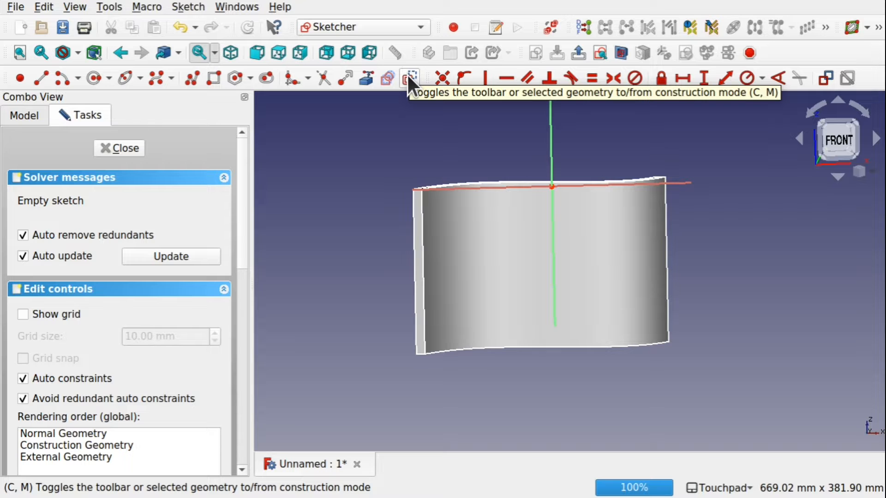
left_click(187, 4)
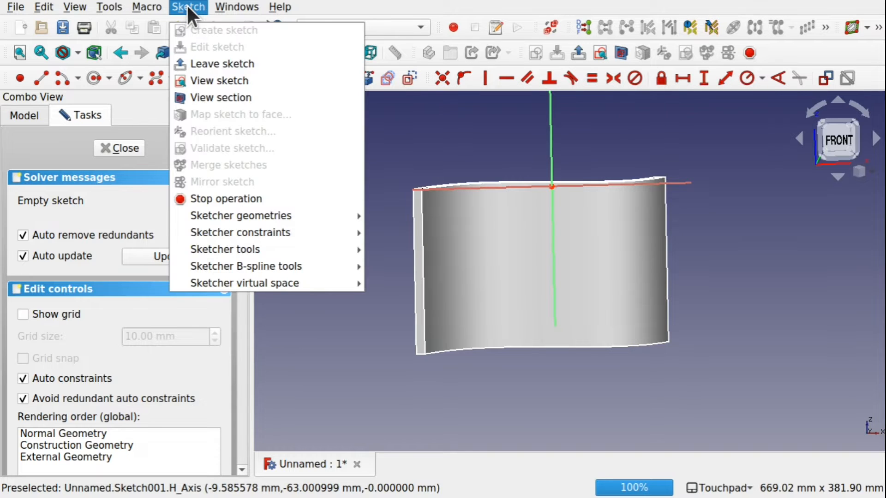
mouse_move(253, 212)
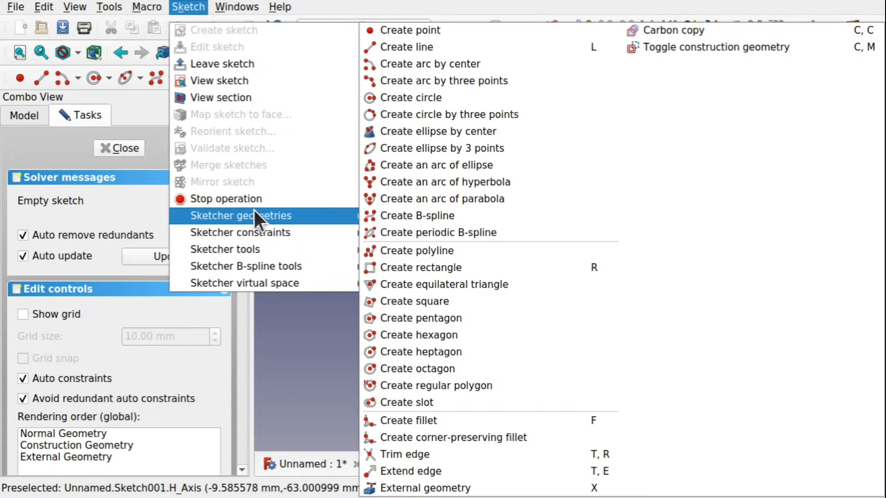
left_click(657, 45)
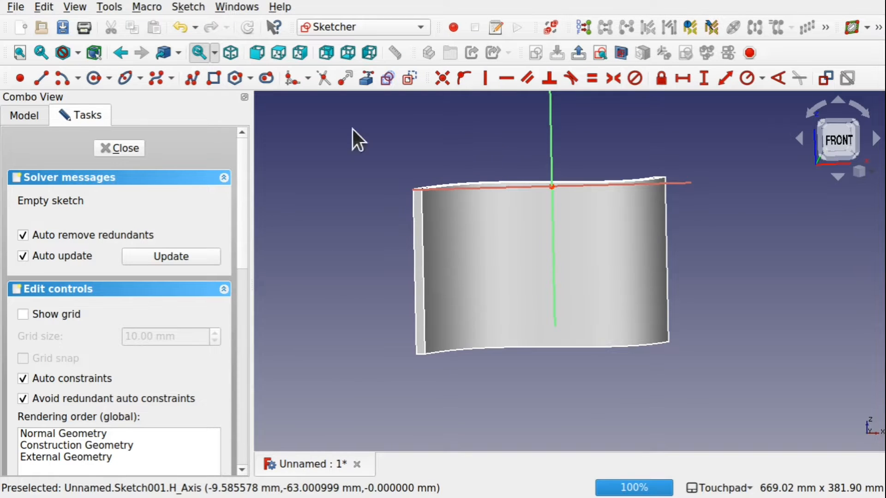
- Draw a construction rectangle matching the outline of the solid's curved front face in front view, with its upper edge on the horizontal axis
left_click(213, 77)
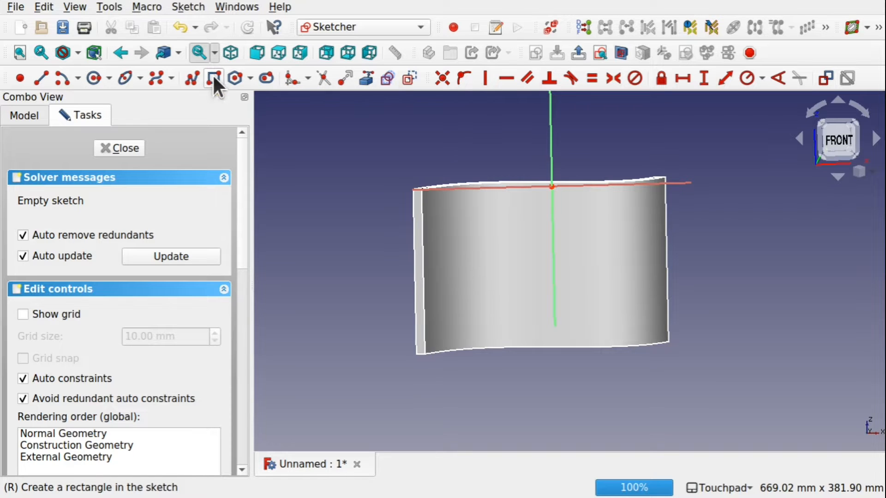
left_click(837, 143)
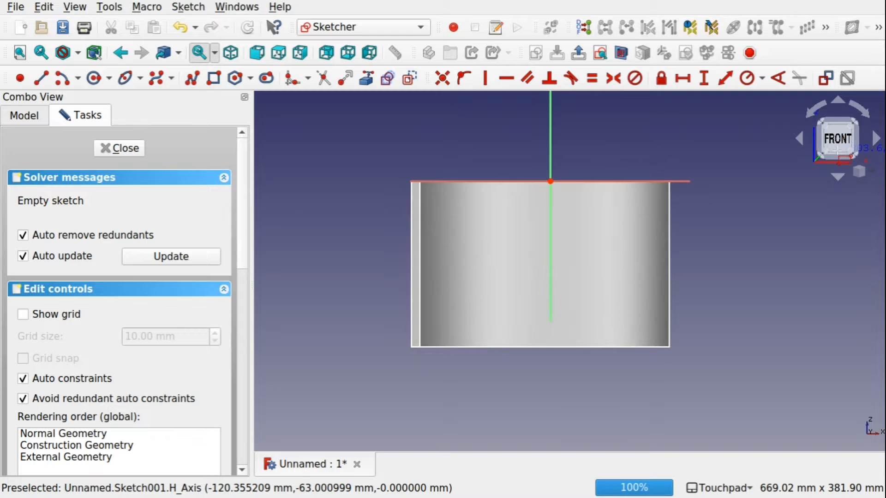
left_click(420, 180)
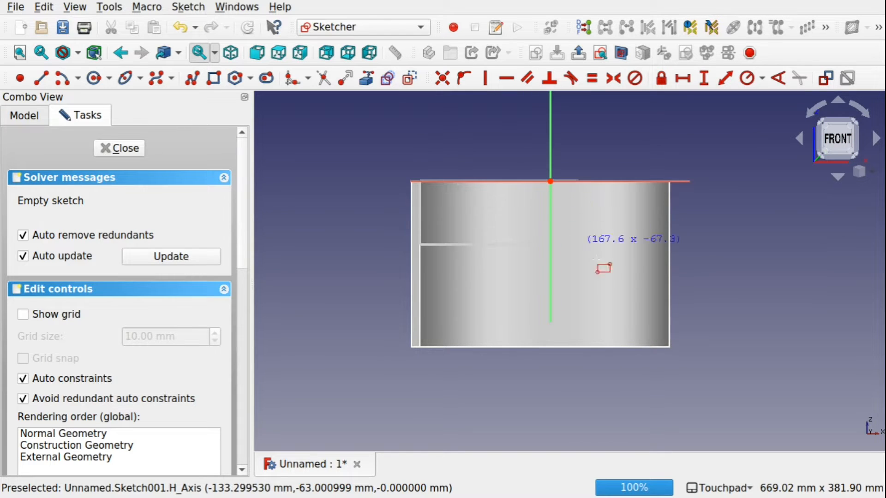
left_click(669, 347)
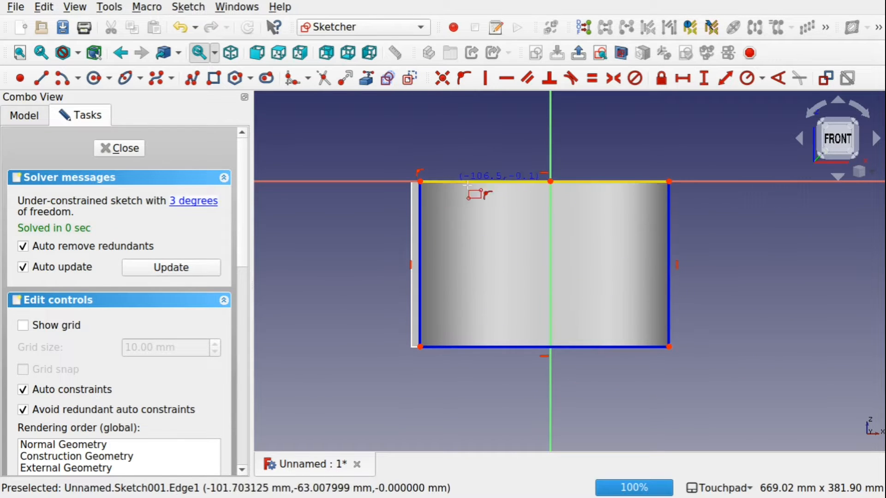
- Draw a closed, leaf-shaped B-spline with ten control points inside the construction rectangle in front view
mouse_move(579, 225)
left_mouse_down("alt")
mouse_move(546, 345)
mouse_move(599, 332)
mouse_move(575, 321)
mouse_move(566, 238)
mouse_move(579, 212)
mouse_move(642, 236)
mouse_move(519, 229)
left_mouse_up("alt")
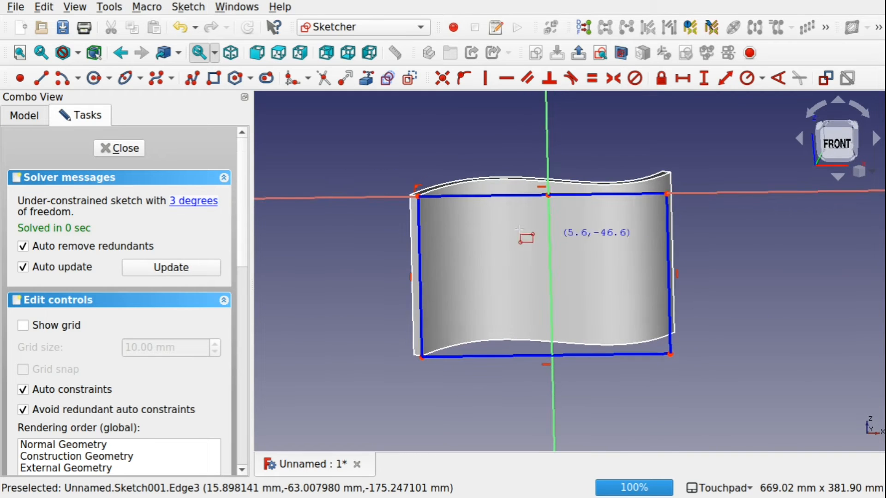
left_click_drag(415, 227, 413, 215, "alt")
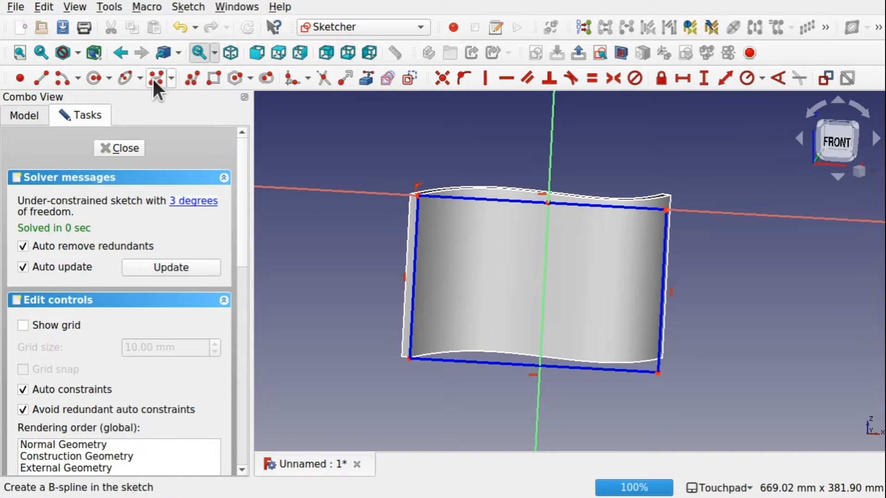
left_click(206, 77)
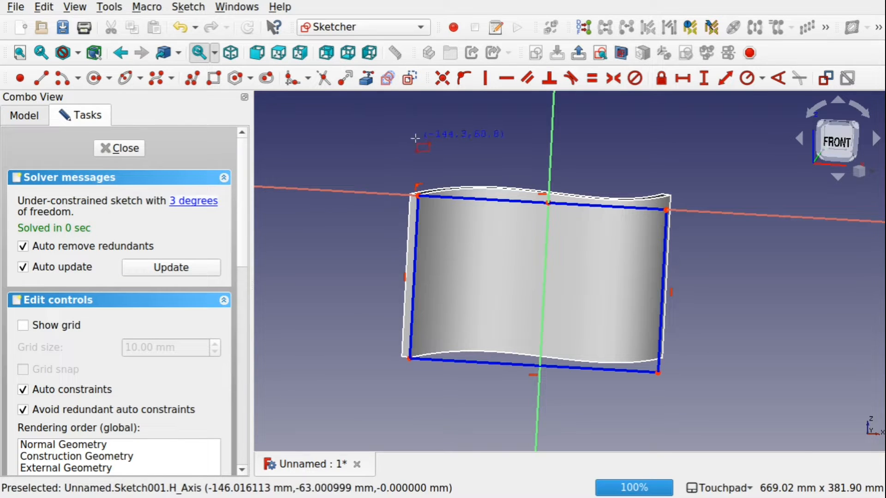
left_click(836, 140)
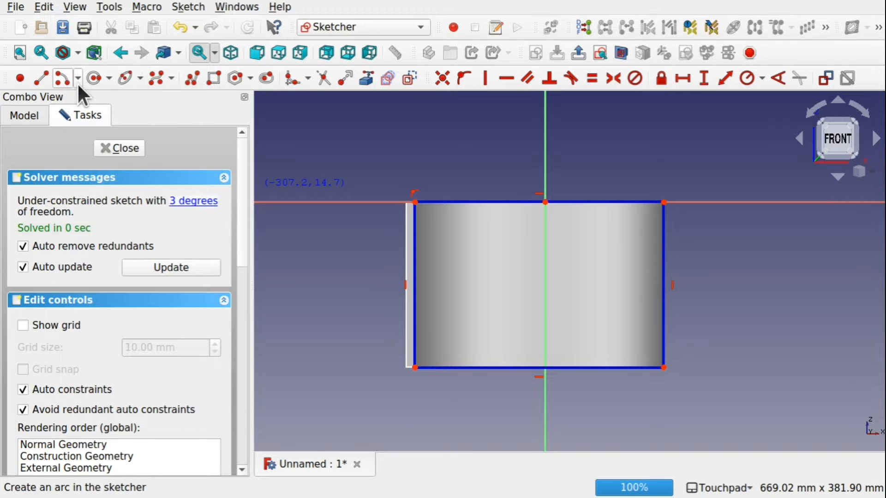
left_click(153, 76)
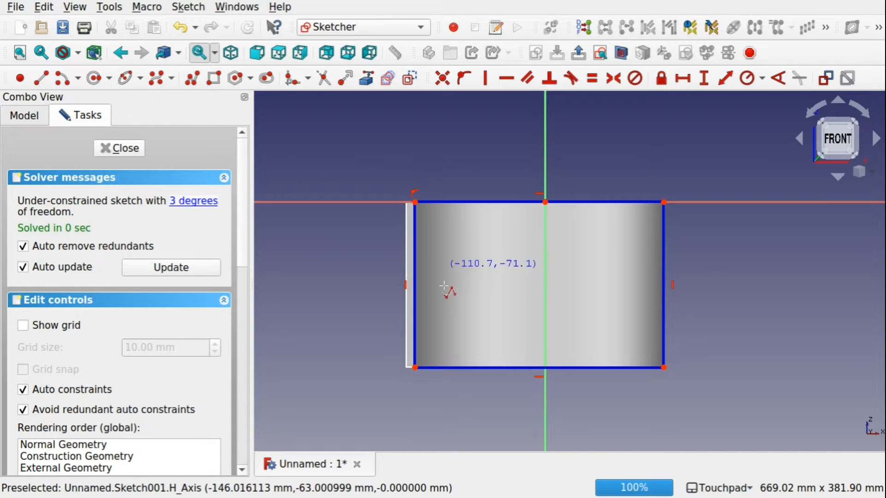
left_click(446, 282)
left_click(441, 227)
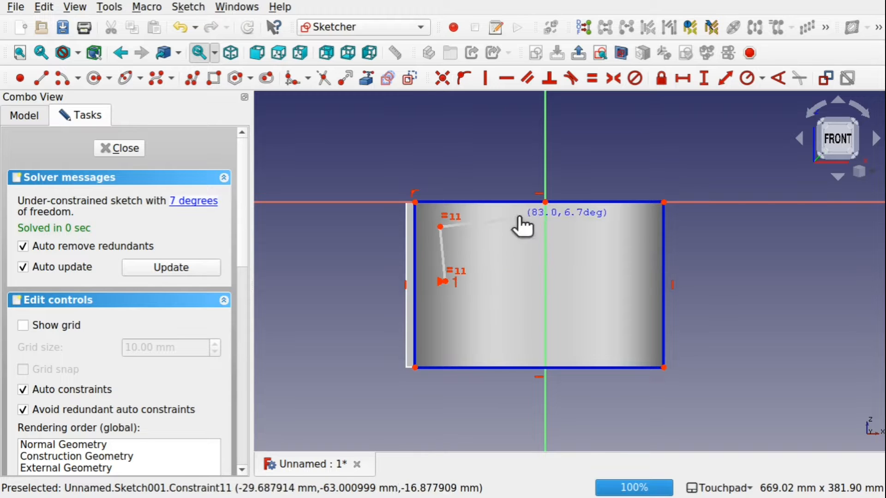
left_click(518, 218)
left_click(576, 238)
left_click(626, 281)
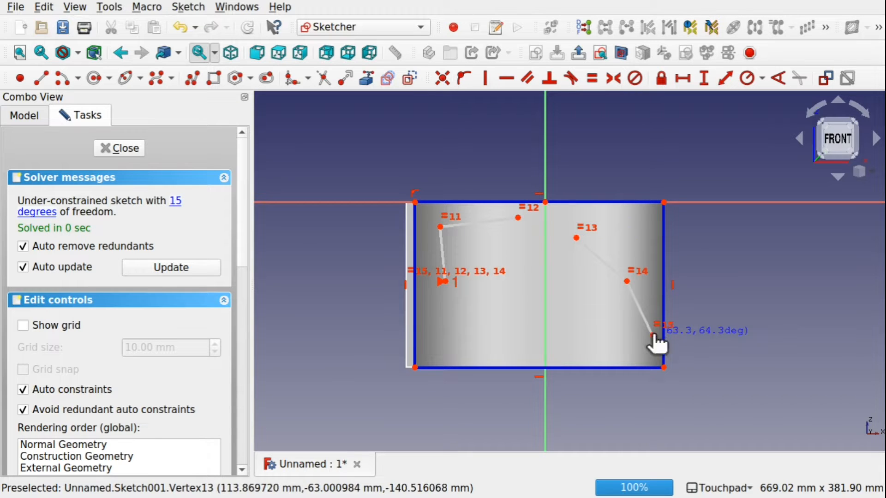
left_click(653, 335)
left_click(627, 348)
left_click(571, 293)
left_click(516, 313)
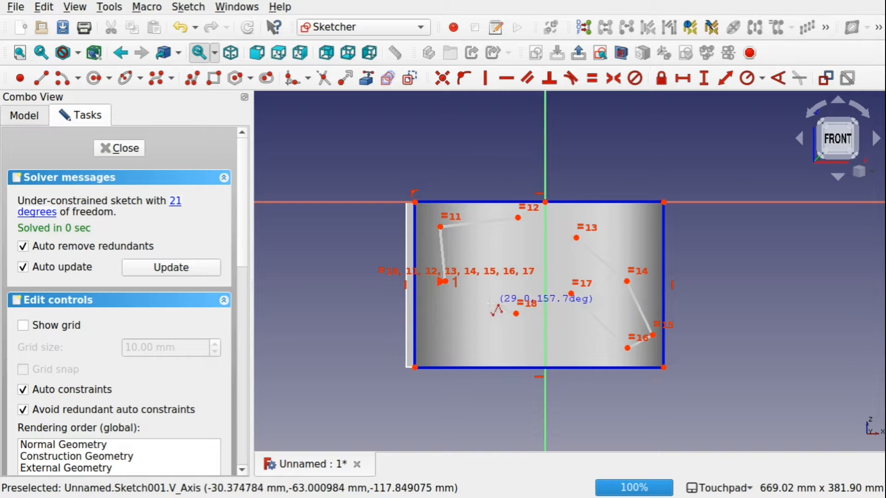
left_click(469, 296)
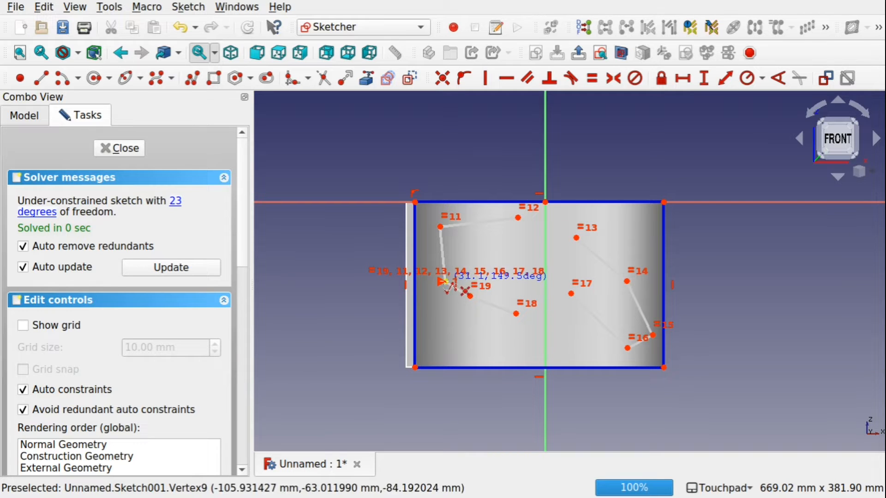
left_click(445, 281)
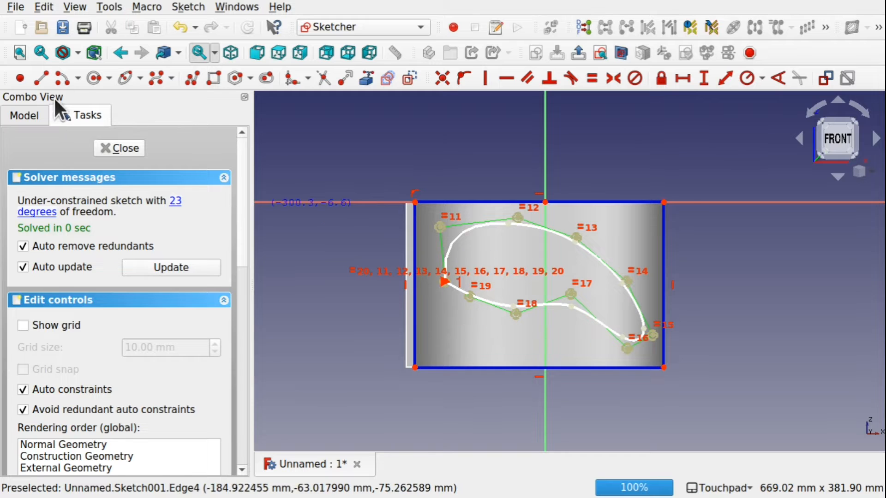
- Draw a larger and a smaller circle side by side below the B-spline's left half, and close the sketch
left_click(95, 80)
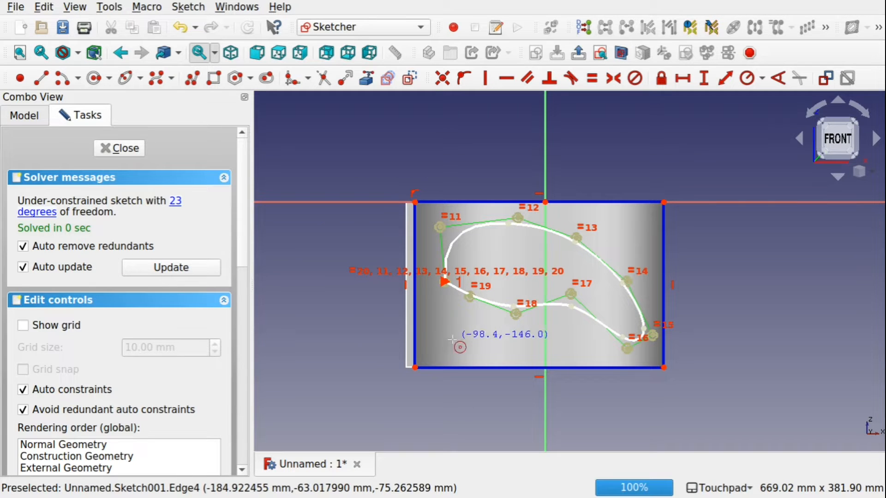
left_click(452, 340)
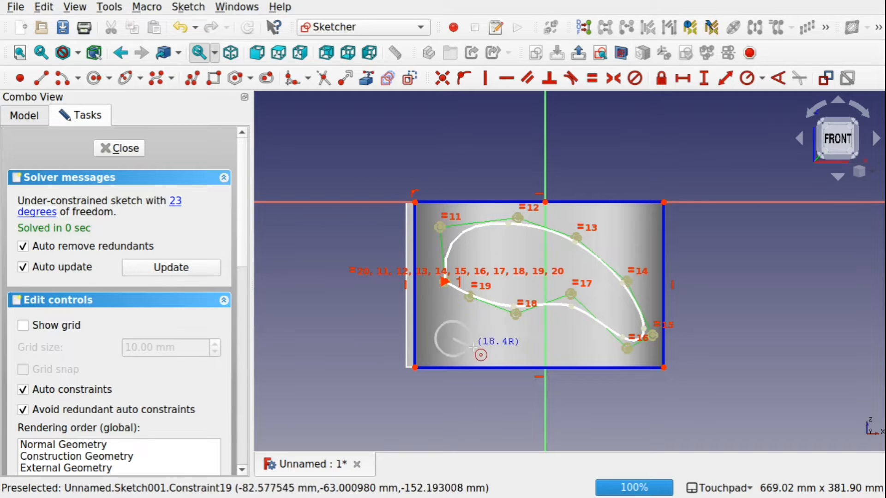
left_click(522, 339)
left_click(536, 345)
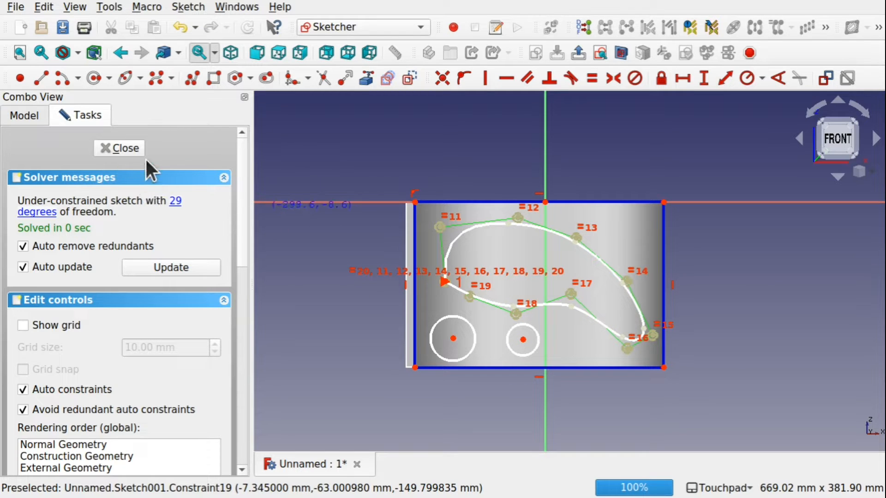
left_click(121, 148)
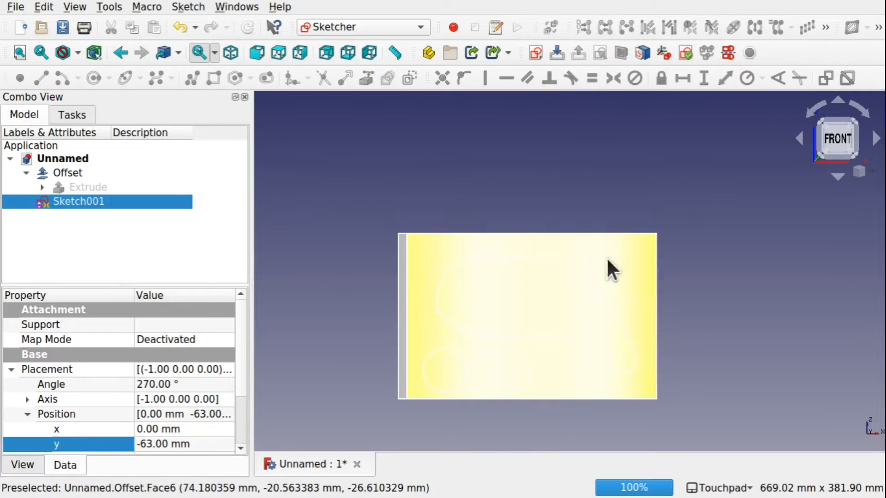
- Switch to the Curves workbench with the solid and its sketch shown at an angle
mouse_move(606, 256)
left_mouse_down("alt")
mouse_move(528, 356)
mouse_move(587, 292)
mouse_move(697, 313)
mouse_move(701, 326)
mouse_move(591, 359)
mouse_move(587, 298)
mouse_move(585, 310)
mouse_move(548, 331)
mouse_move(593, 211)
mouse_move(622, 172)
mouse_move(572, 234)
mouse_move(539, 324)
mouse_move(547, 326)
mouse_move(561, 271)
mouse_move(532, 335)
left_mouse_up("alt")
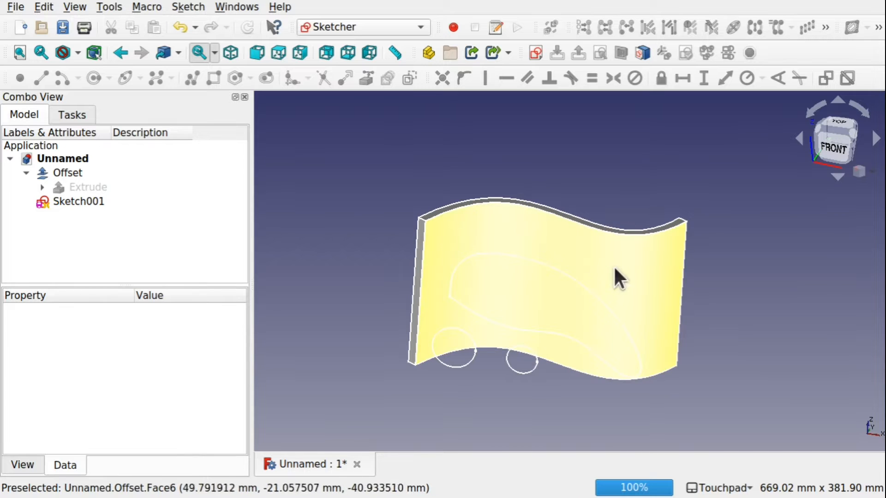
mouse_move(613, 270)
left_mouse_down("alt")
mouse_move(642, 279)
mouse_move(623, 311)
mouse_move(619, 263)
left_mouse_up("alt")
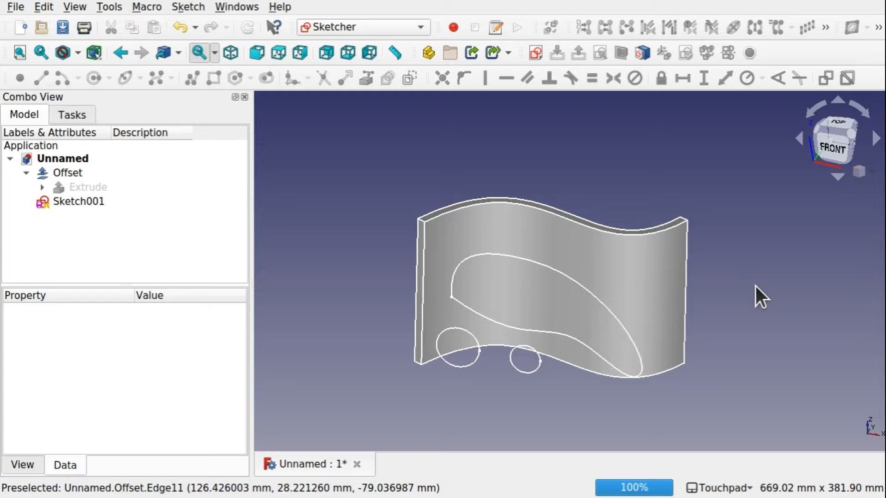
left_click(358, 29)
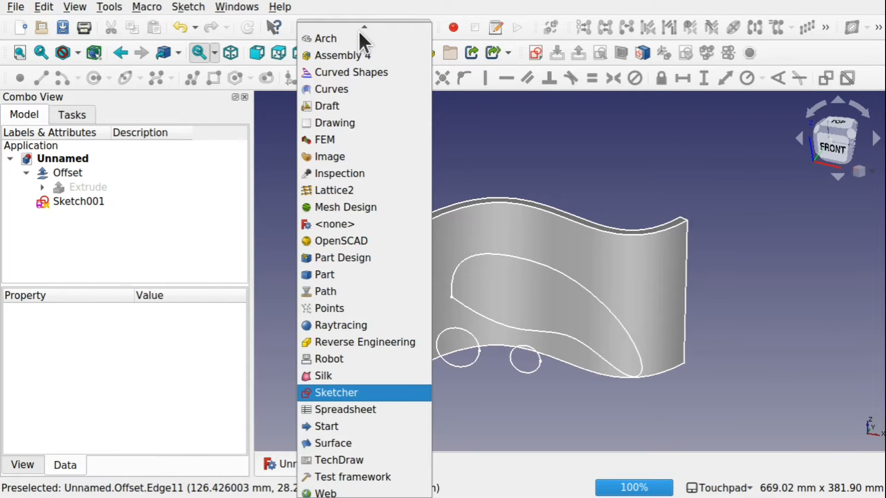
left_click(348, 85)
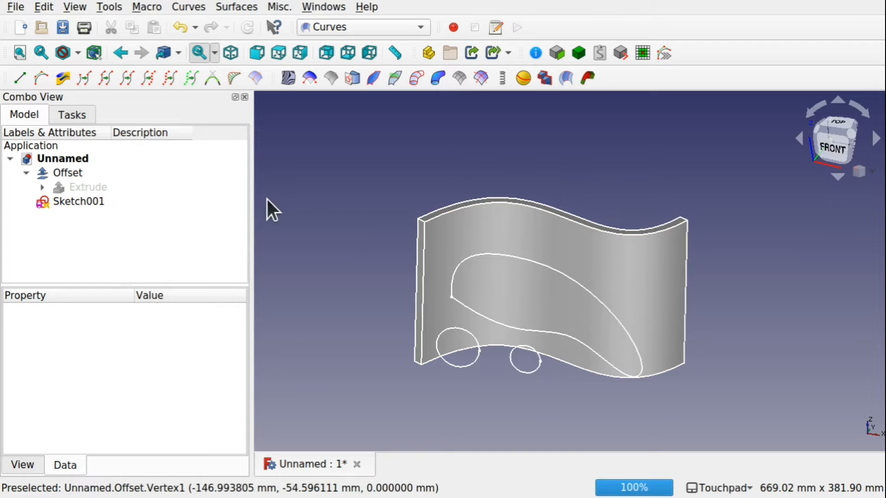
- Attach Sketch001 to the solid's curved front face with the Inertia 2-3 attachment mode
left_click(99, 201)
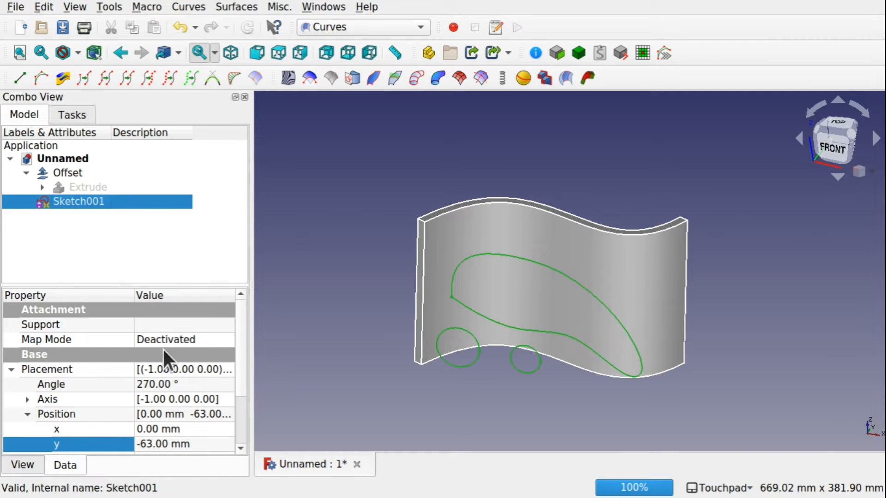
left_click(230, 340)
left_click(229, 340)
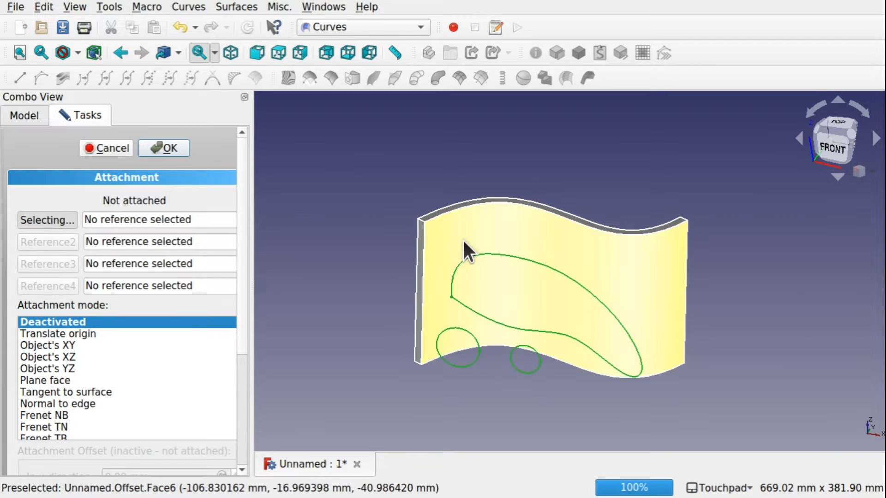
left_click(463, 242)
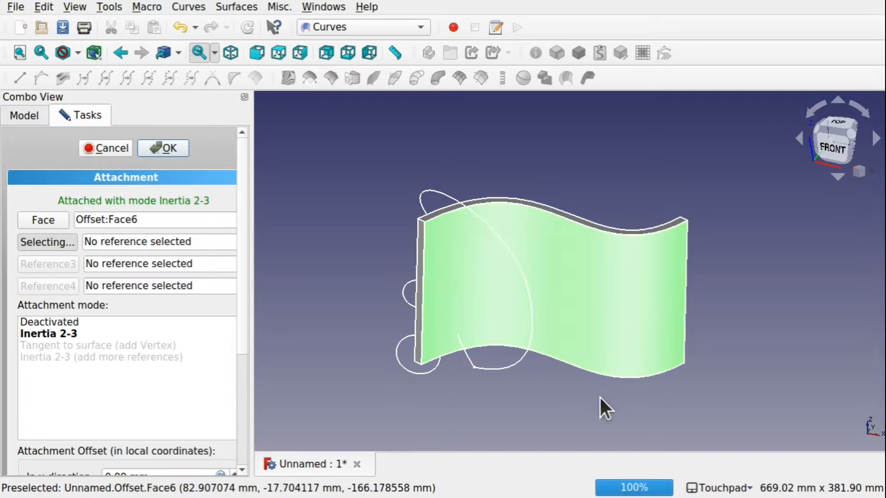
middle_click_drag(593, 346, 585, 282)
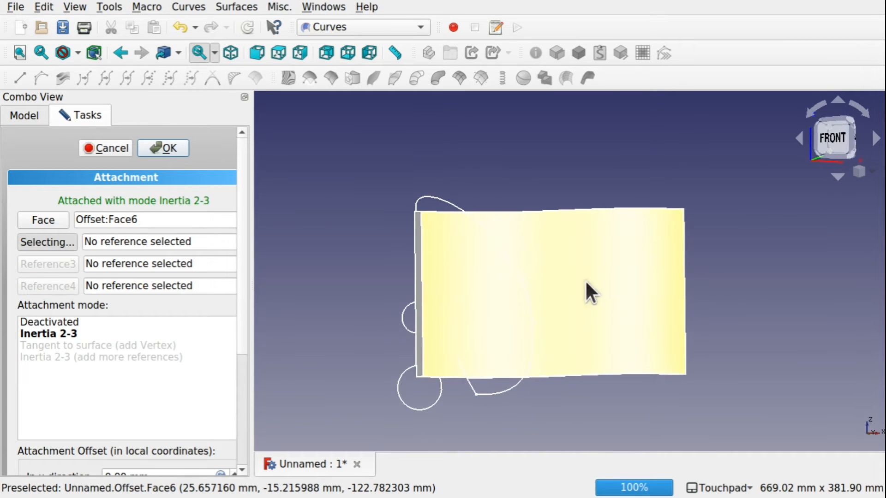
left_click(163, 149)
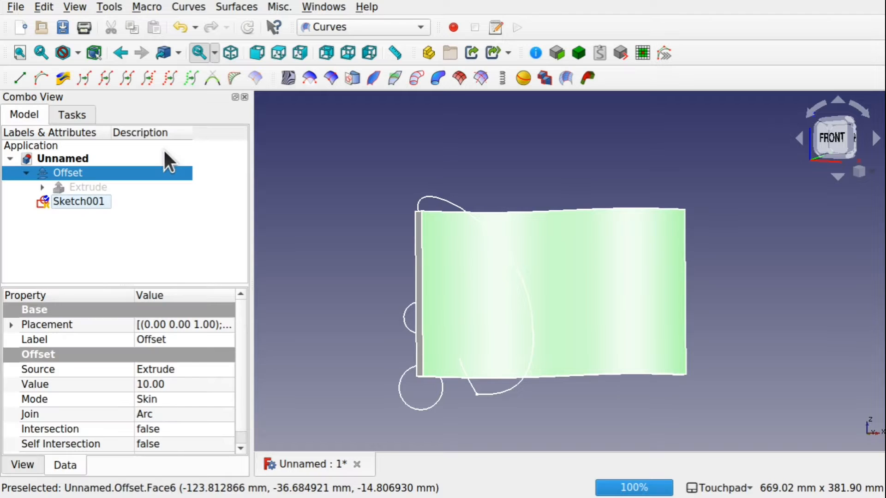
left_click(391, 146)
- Map Sketch001 onto the solid's curved front face with the Sketch On Surface tool
left_click(64, 209)
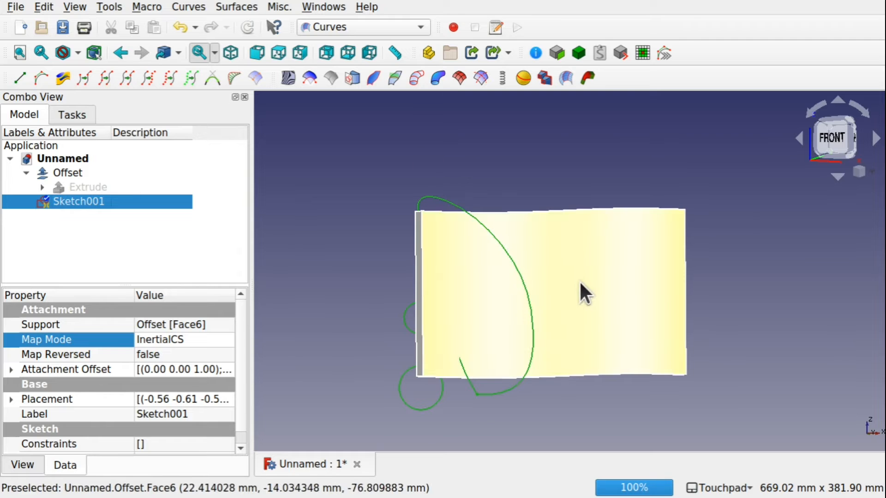
left_click(579, 281, "ctrl")
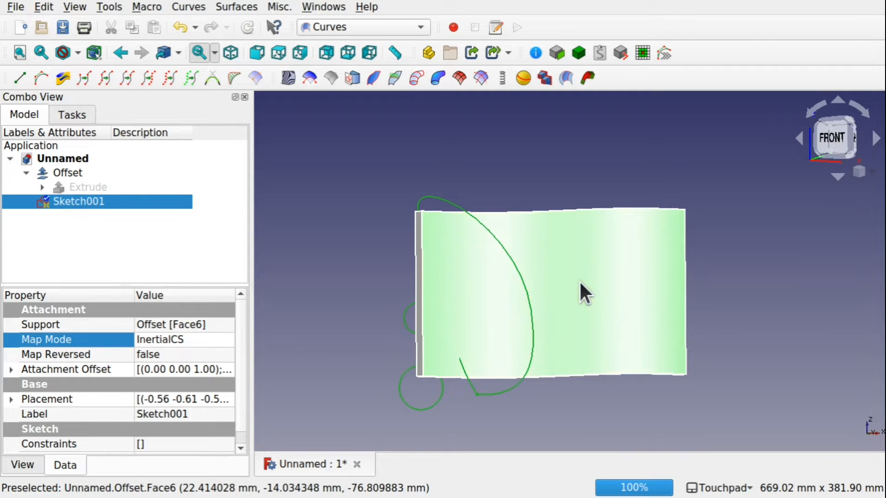
left_click(351, 82)
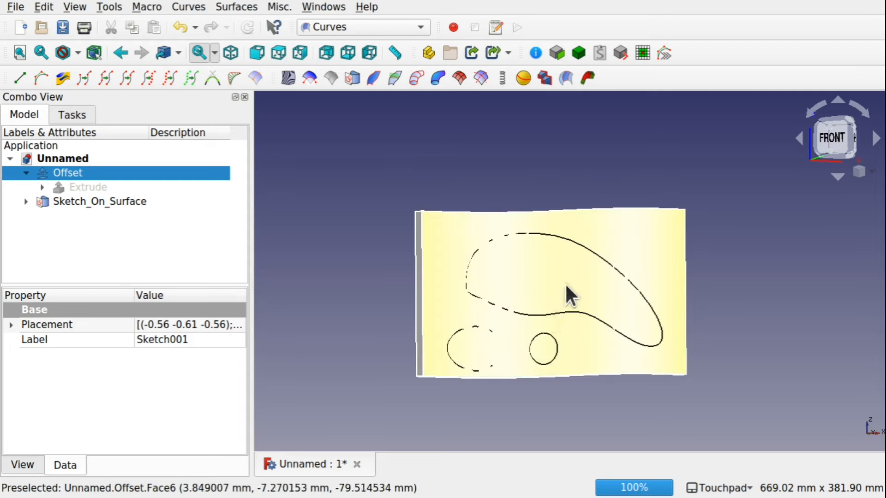
- Delete the Sketch_On_Surface object made from Sketch001
mouse_move(564, 284)
left_mouse_down("shift")
mouse_move(486, 354)
mouse_move(506, 364)
mouse_move(559, 353)
mouse_move(559, 342)
mouse_move(563, 356)
mouse_move(552, 283)
mouse_move(540, 262)
mouse_move(549, 279)
left_mouse_up("shift")
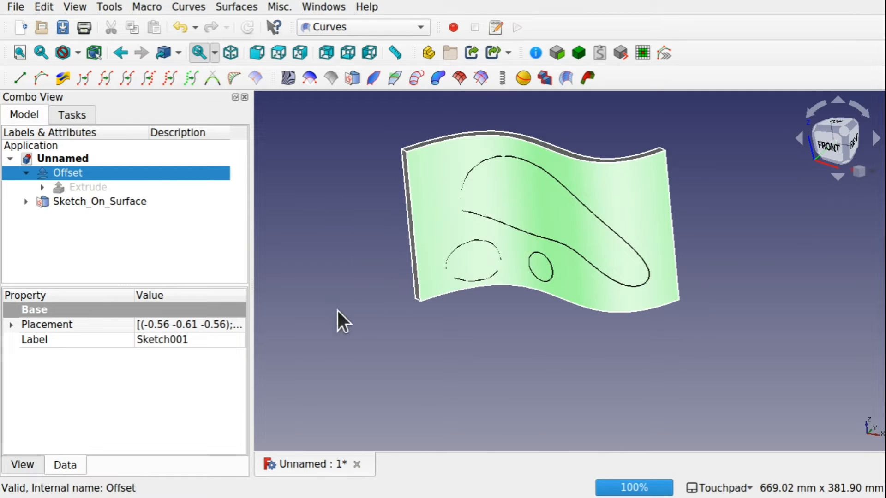
left_click(106, 203)
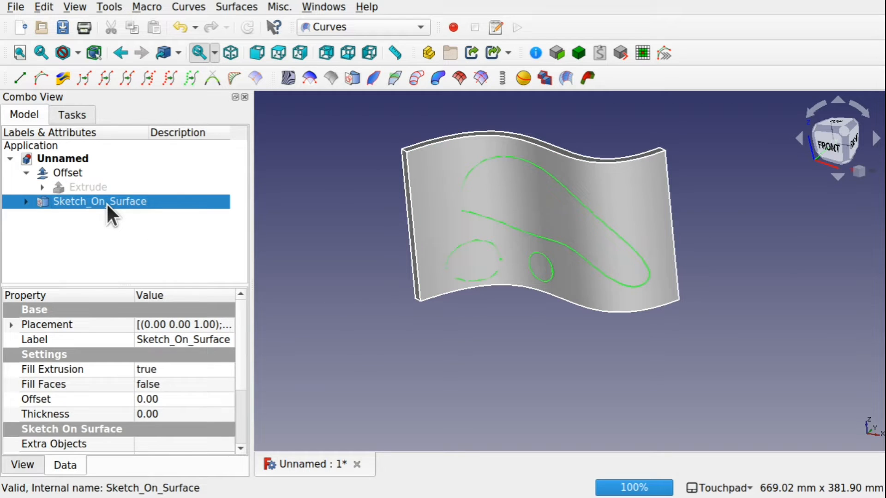
key("Delete")
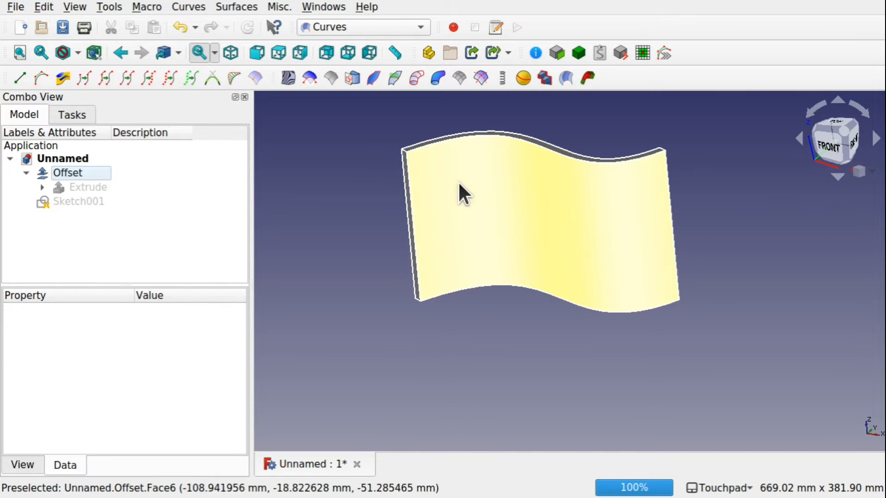
- Create a new Sketch On Surface from the curved front face alone, review its properties and expand it to show its child sketch
left_click(469, 182)
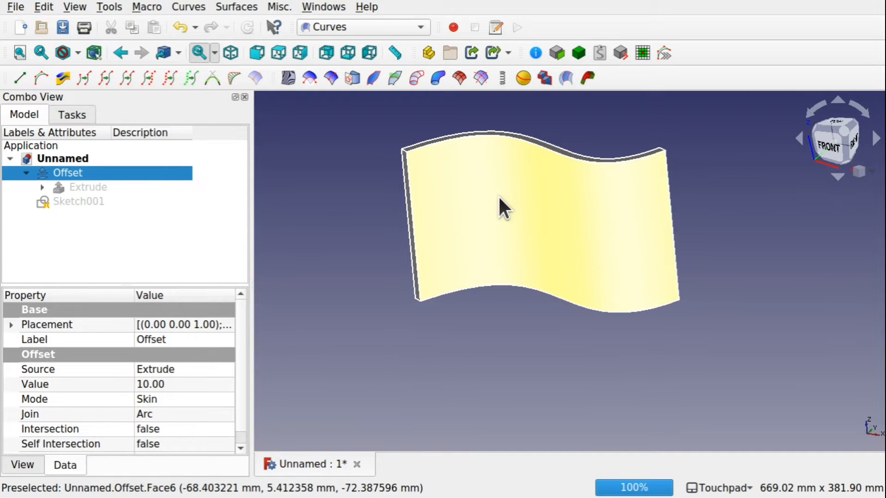
left_click(350, 77)
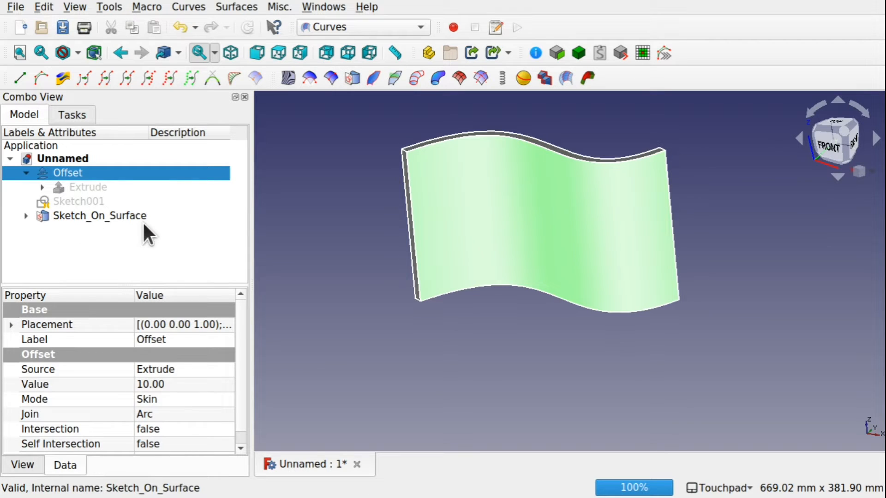
left_click(108, 216)
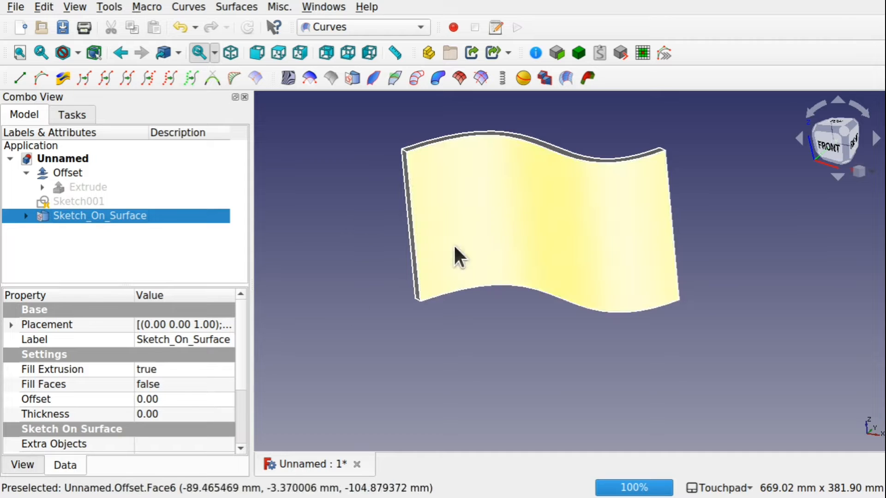
scroll(244, 369, "down", 2)
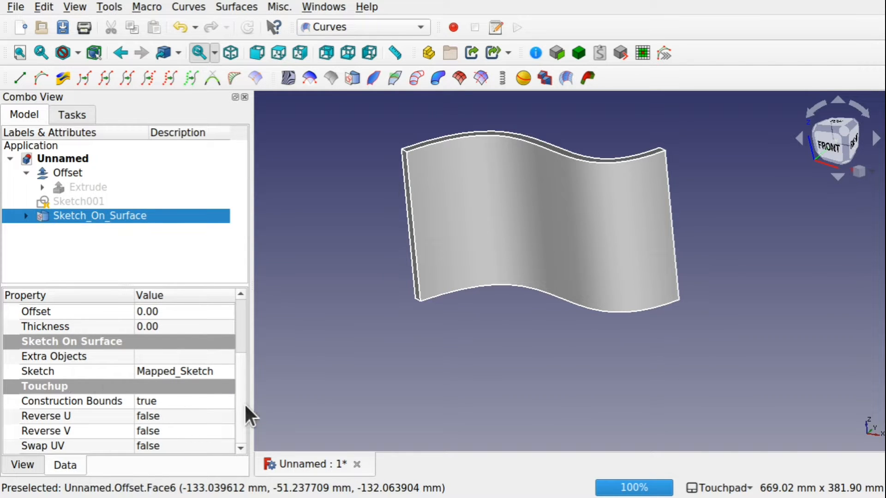
scroll(242, 403, "up", 2)
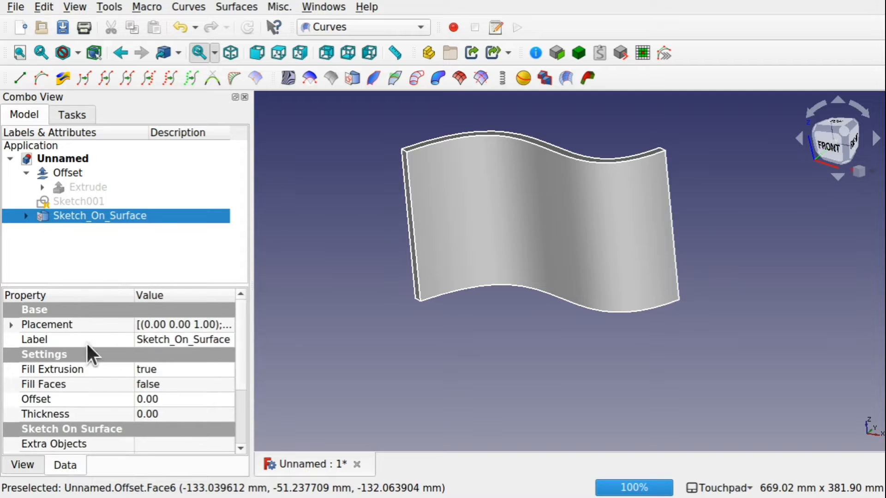
left_click(26, 216)
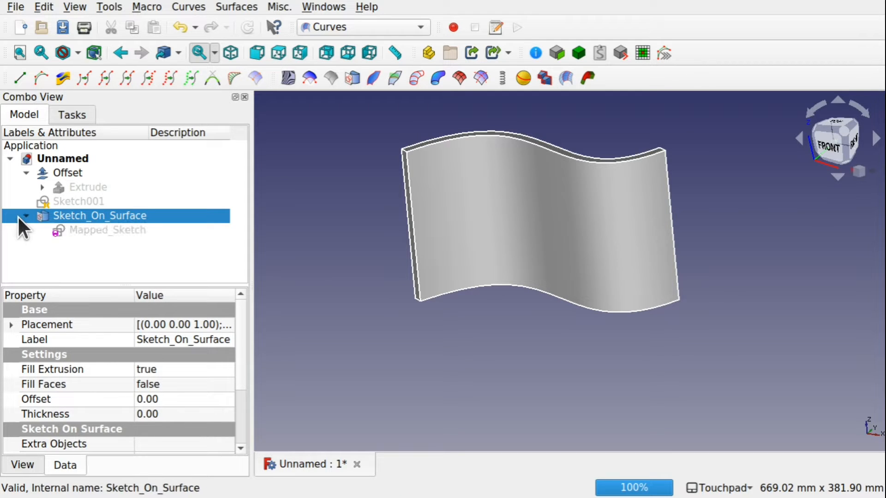
- Open Mapped_Sketch under Sketch_On_Surface and examine its geometry relative to the curved solid before closing it
left_click(105, 228)
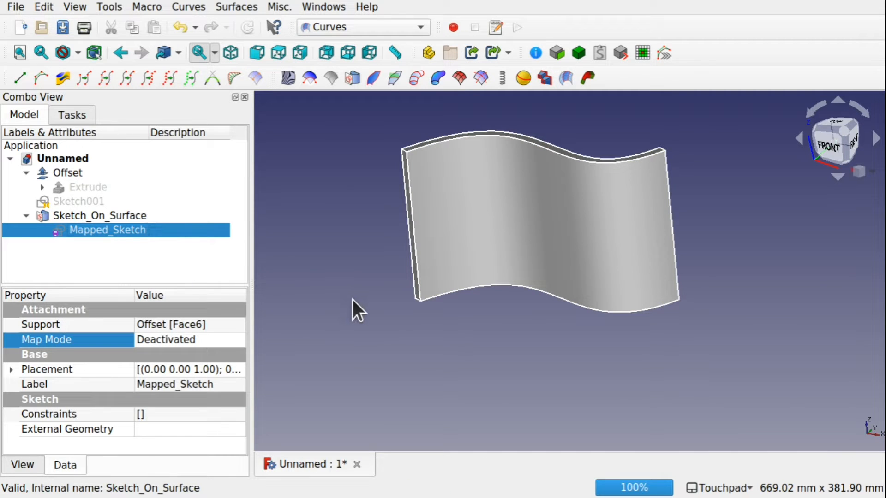
double_click(99, 231)
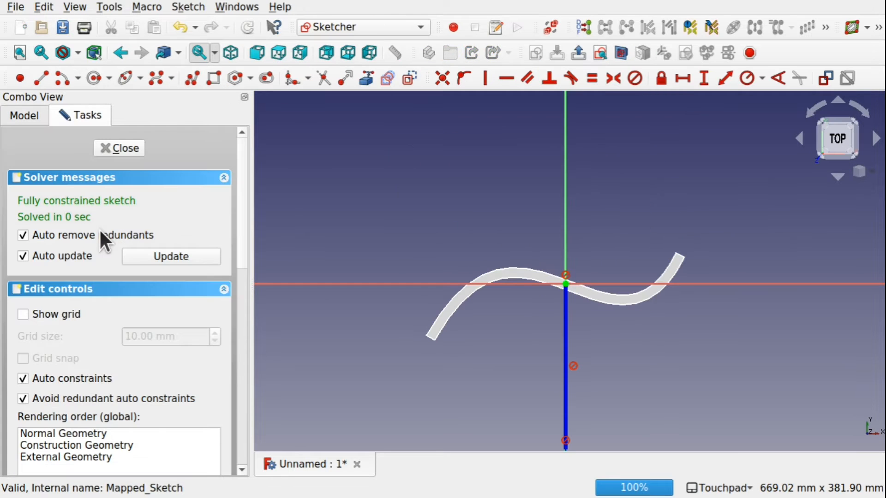
mouse_move(568, 382)
left_mouse_down("alt")
mouse_move(579, 278)
mouse_move(506, 322)
mouse_move(505, 345)
mouse_move(511, 358)
mouse_move(556, 362)
mouse_move(612, 344)
mouse_move(551, 308)
left_mouse_up("alt")
scroll(546, 350, "up", 4)
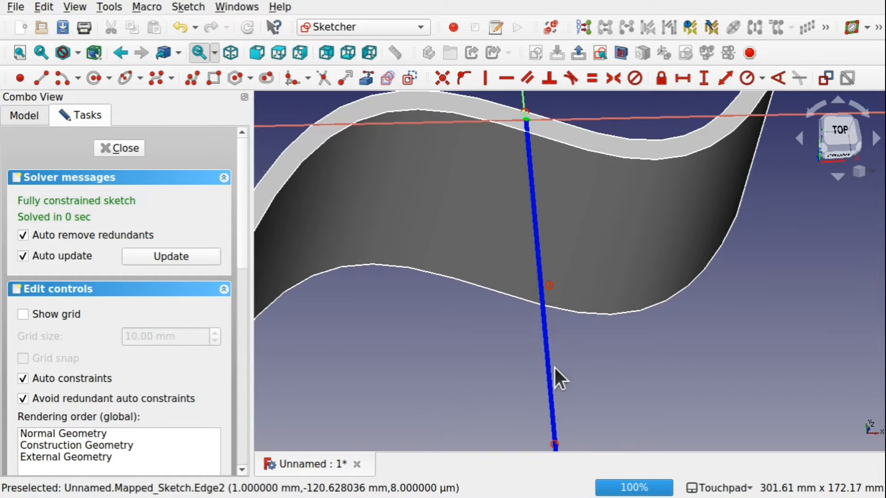
mouse_move(594, 342)
left_mouse_down("alt")
mouse_move(577, 240)
mouse_move(587, 326)
left_mouse_up("alt")
scroll(586, 327, "down", 5)
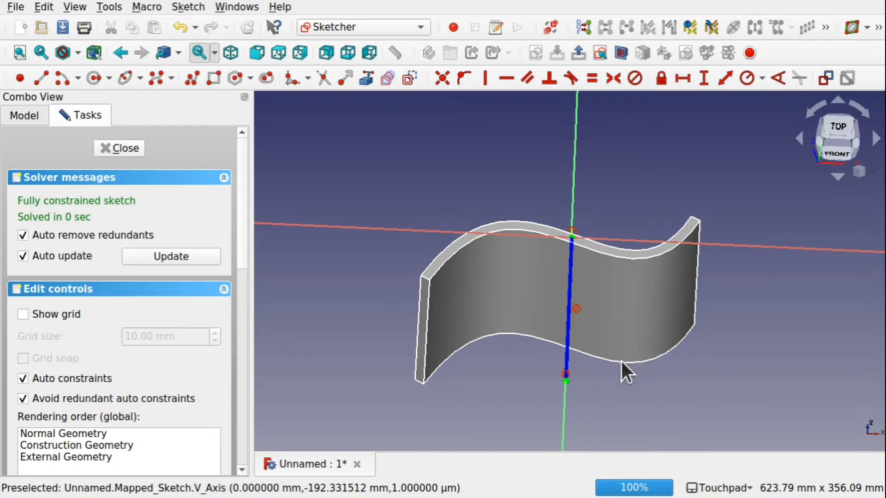
left_click(121, 149)
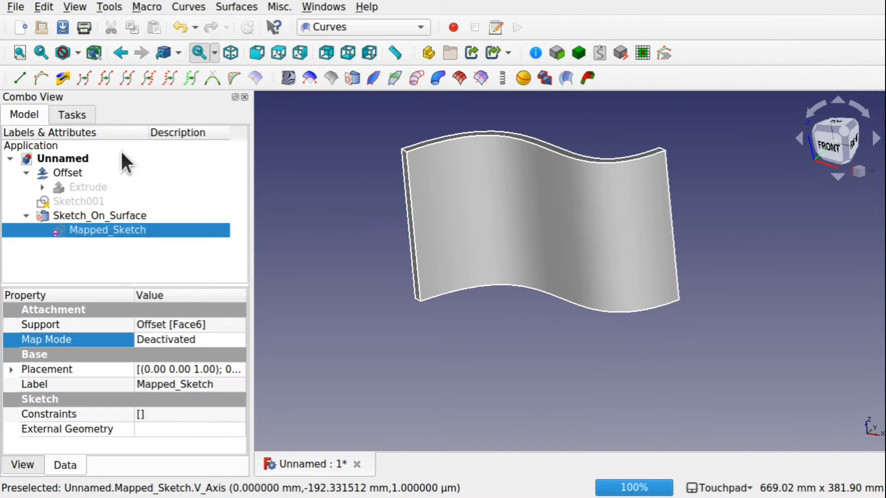
- Switch to the Part workbench and add a cylinder primitive
left_click(306, 236)
left_click(348, 29)
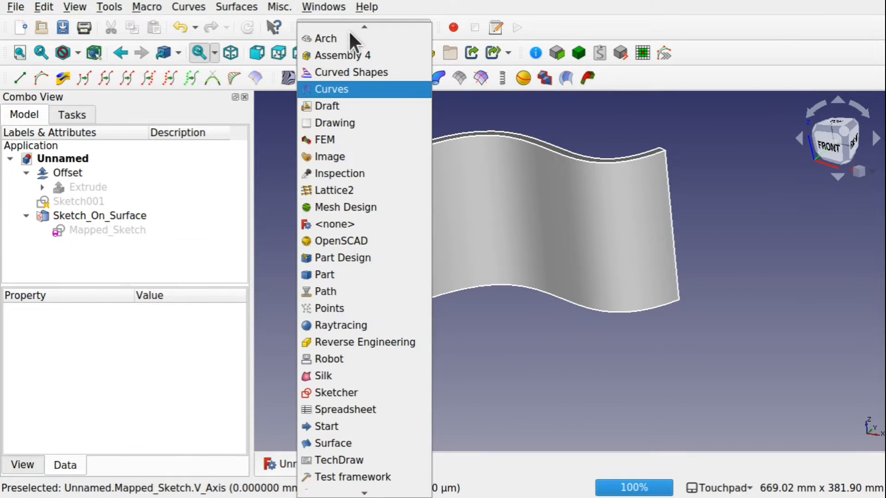
left_click(343, 273)
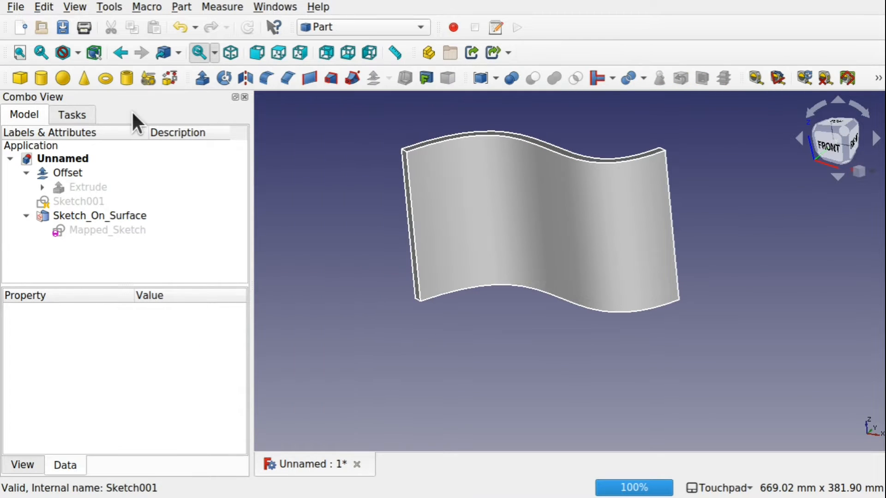
left_click(42, 80)
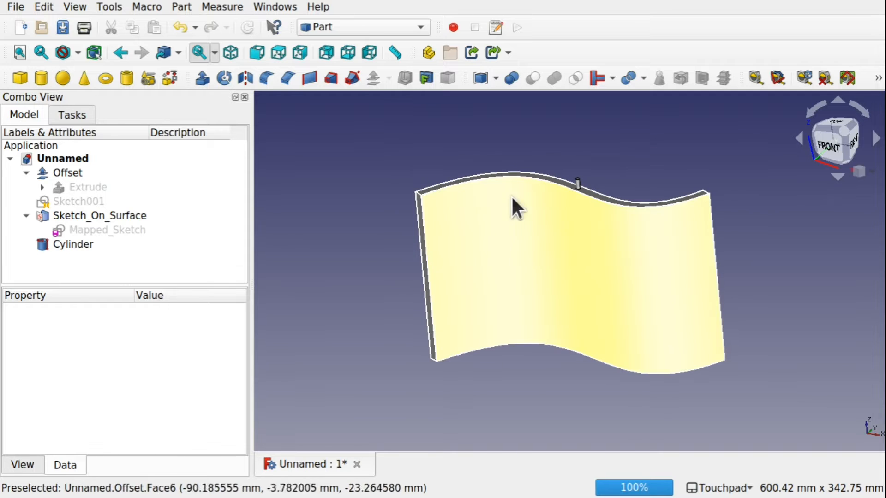
- Set the cylinder's height to 100 mm and its radius to 100 mm
left_click(67, 243)
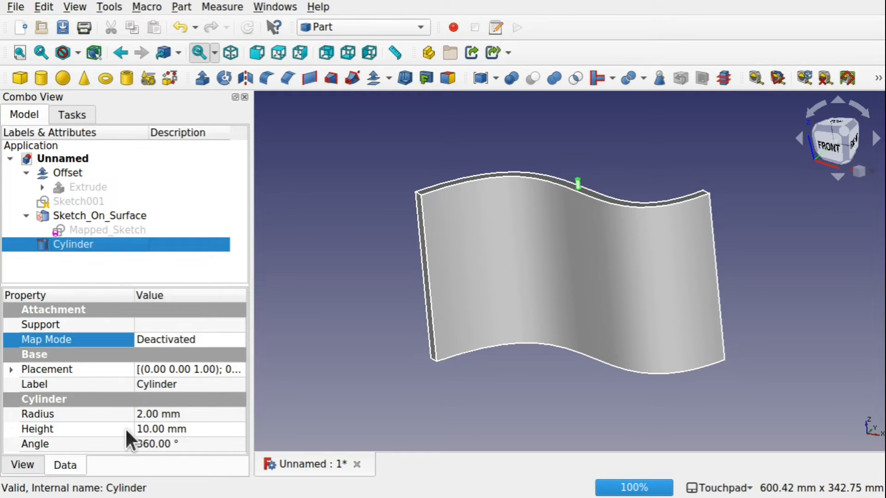
left_click(167, 427)
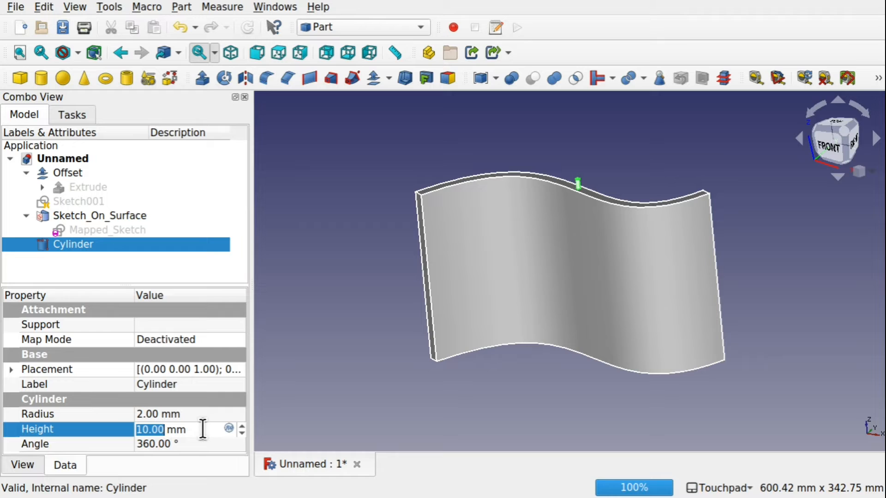
type("100")
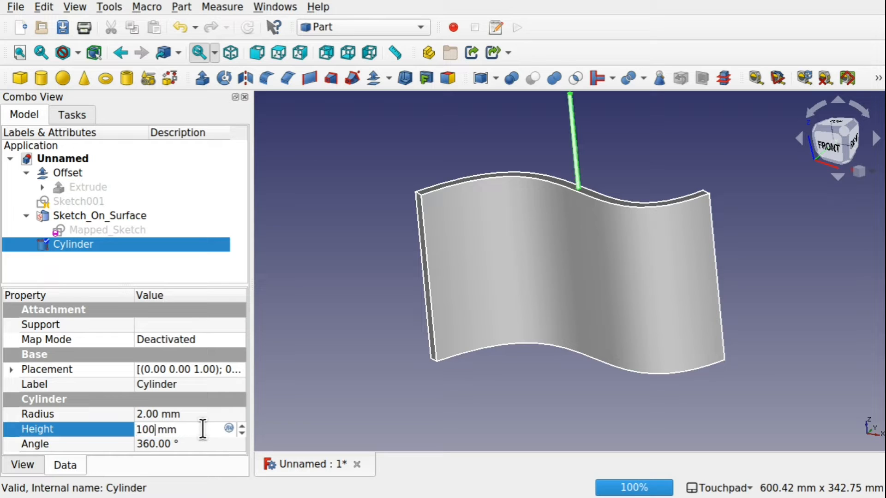
left_click(184, 413)
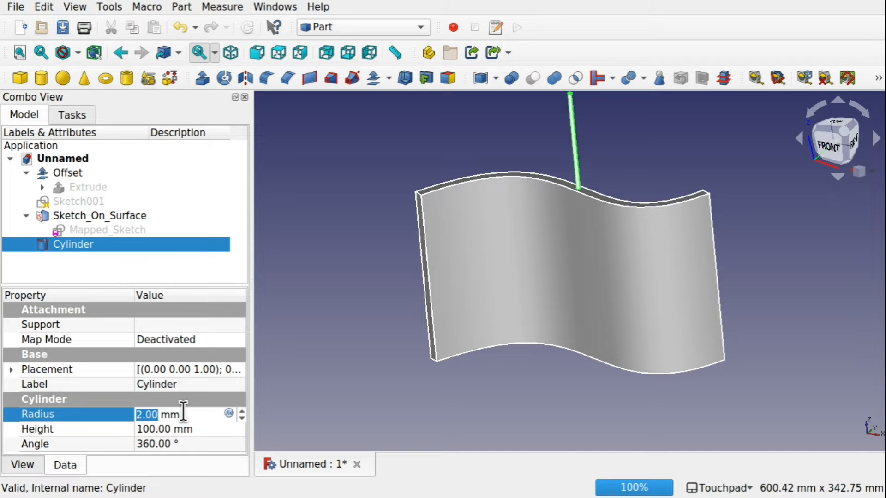
type("100")
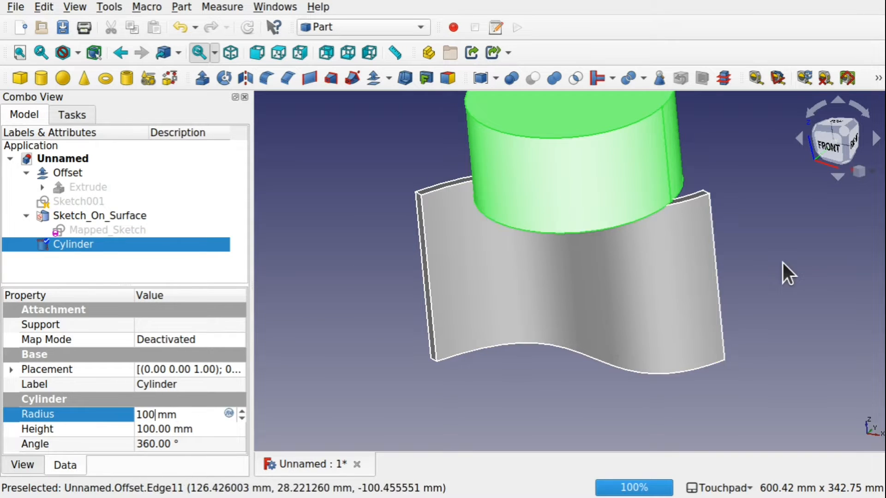
left_click(783, 262)
- Hide the Offset solid and centre the cylinder in the view
left_click(673, 297)
key("space")
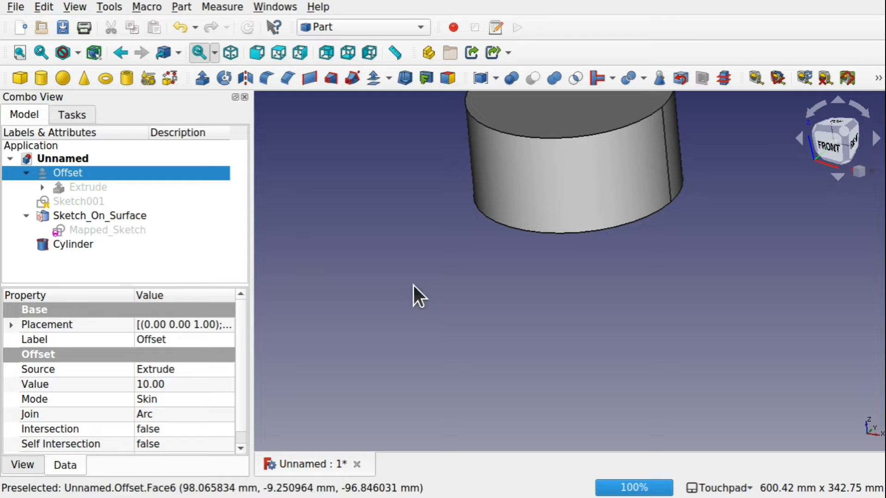
left_click(295, 249)
left_click(531, 189)
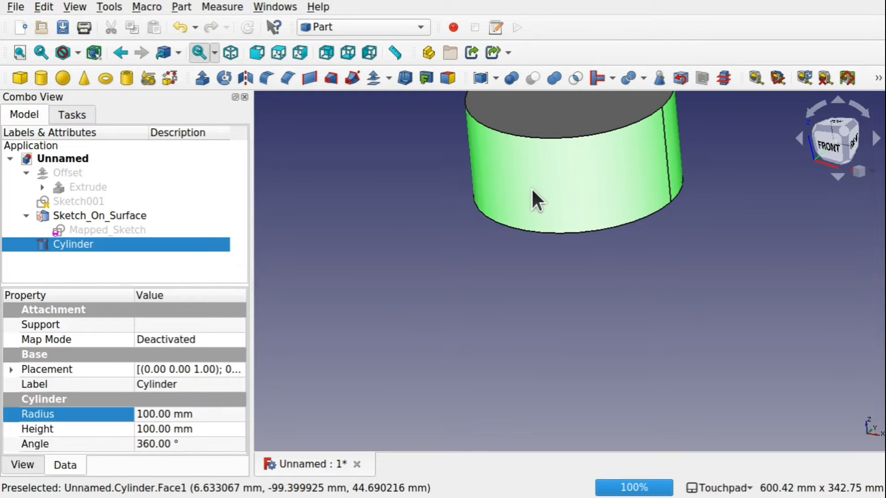
middle_click_drag(531, 187, 498, 311)
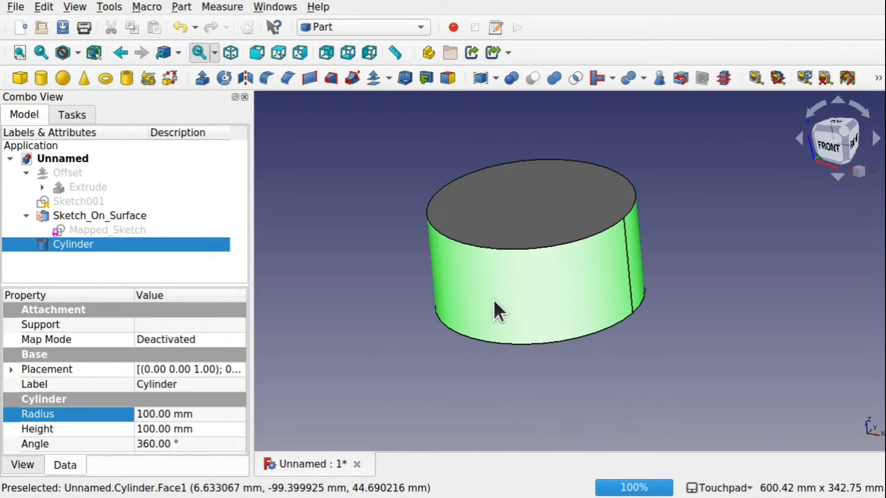
- Switch to the Curves workbench and create a Sketch On Surface from the cylinder's curved side face
left_click(386, 118)
left_click(370, 27)
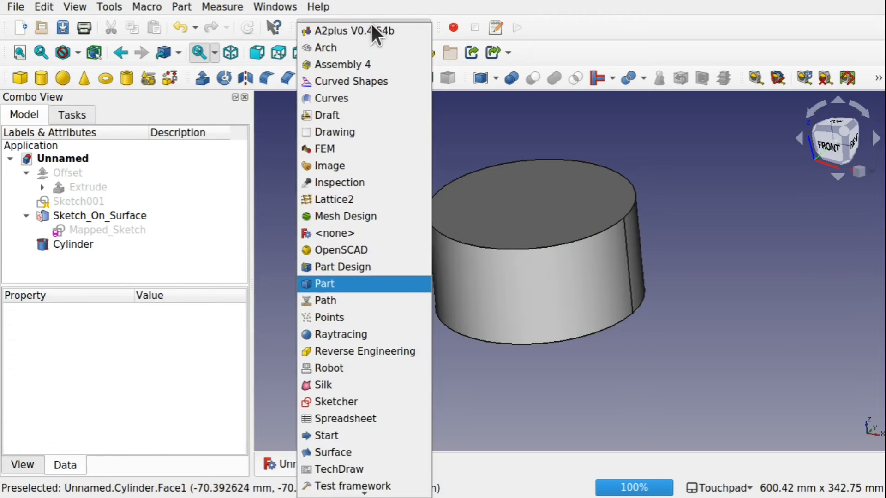
left_click(352, 98)
left_click(497, 299)
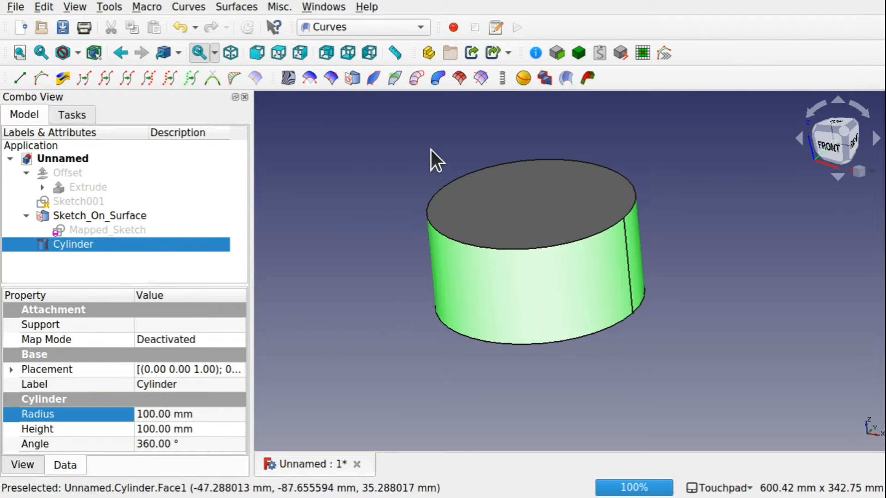
left_click(351, 85)
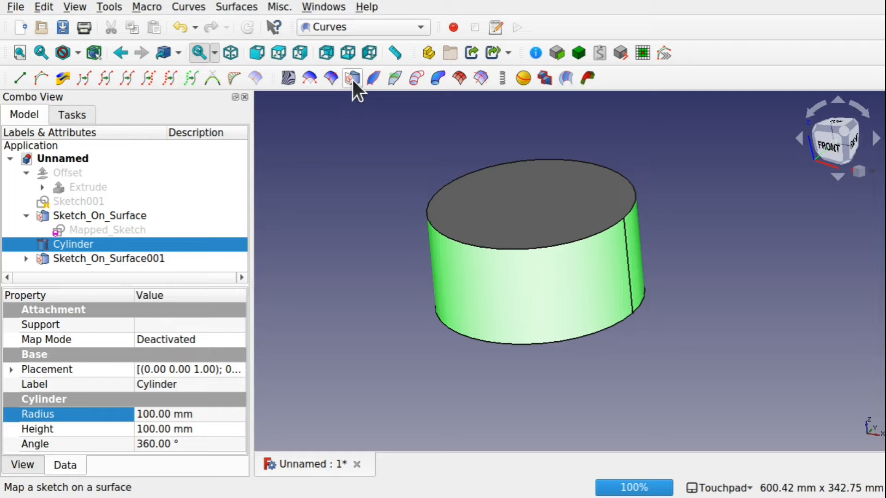
- Edit Mapped_Sketch001 under Sketch_On_Surface001 and draw a long horizontal slot inside its construction rectangle
left_click(26, 258)
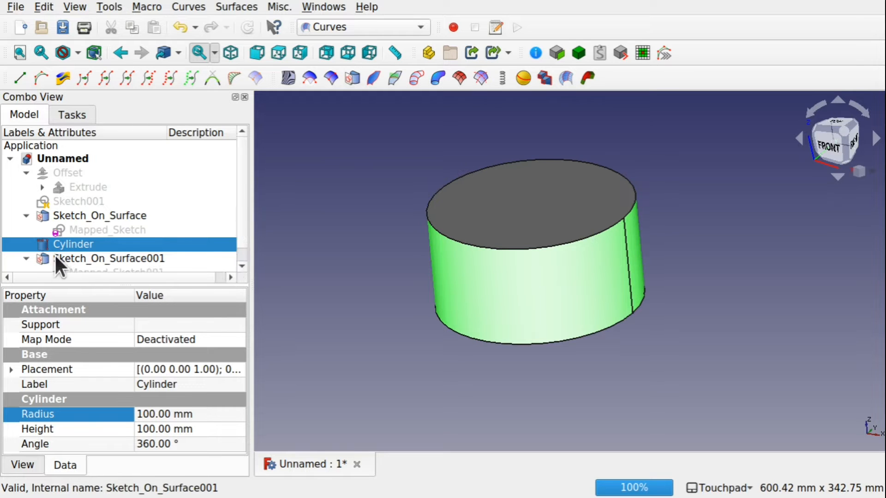
scroll(242, 200, "down", 1)
left_click(146, 261)
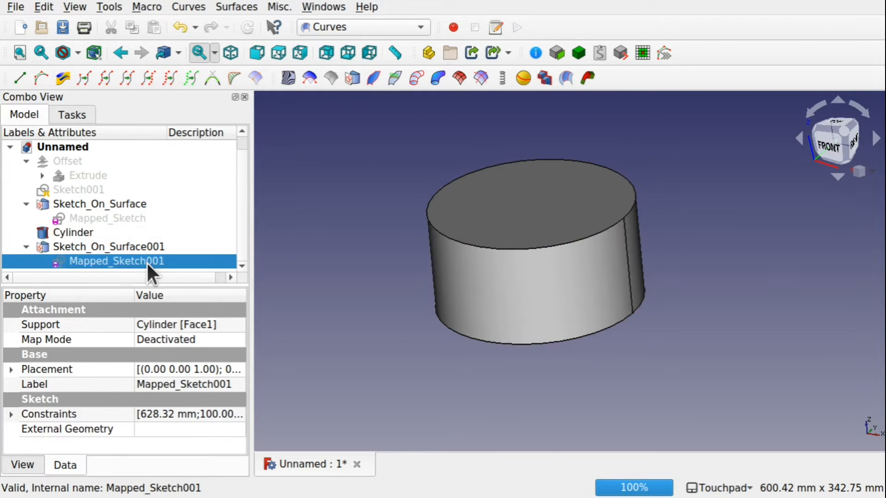
double_click(146, 262)
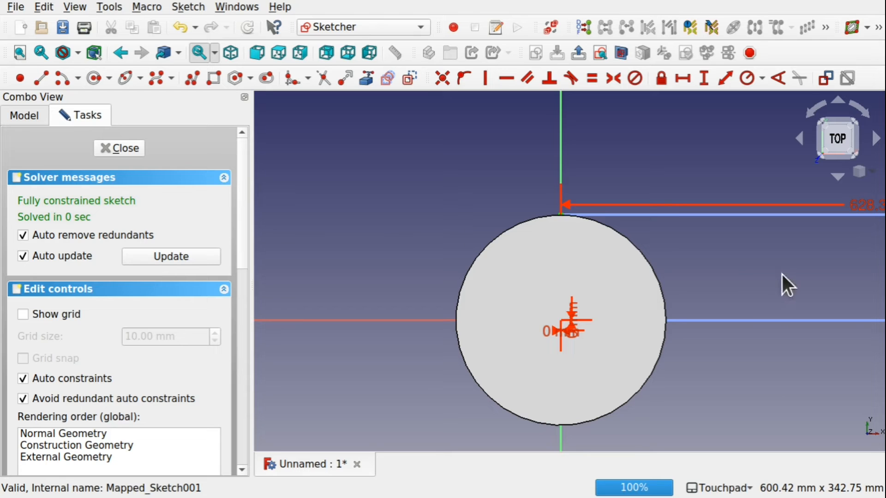
middle_click_drag(780, 274, 354, 277, "shift")
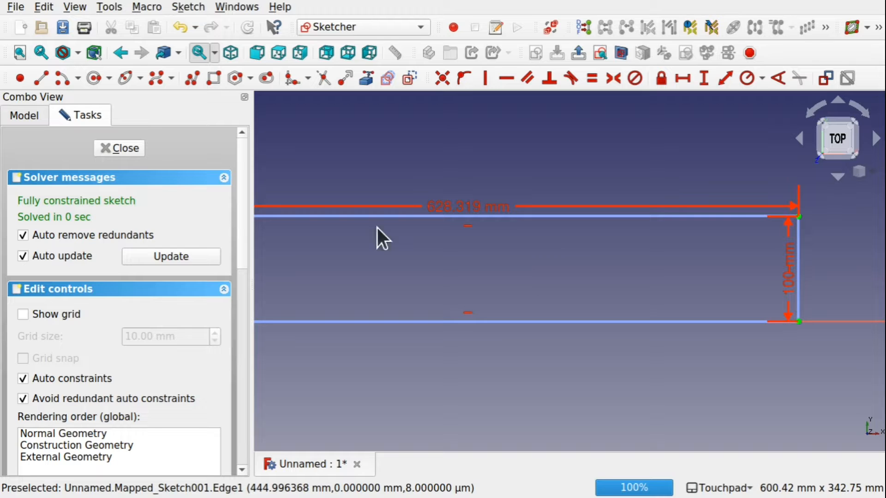
left_click(268, 81)
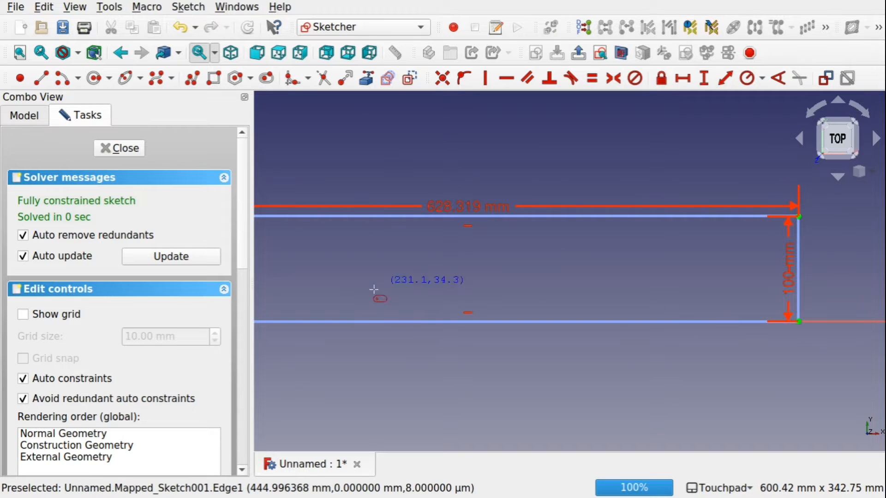
left_click(339, 266)
left_click(704, 293)
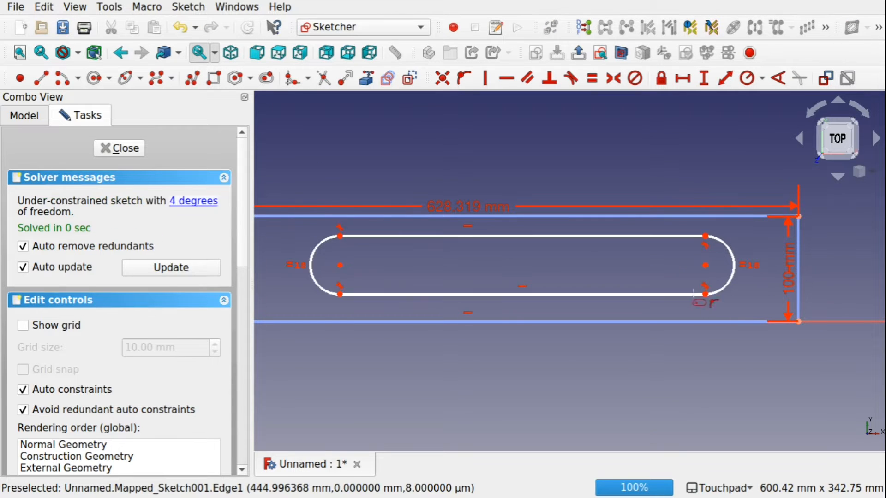
left_click(115, 143)
left_click_drag(387, 325, 431, 318, "alt")
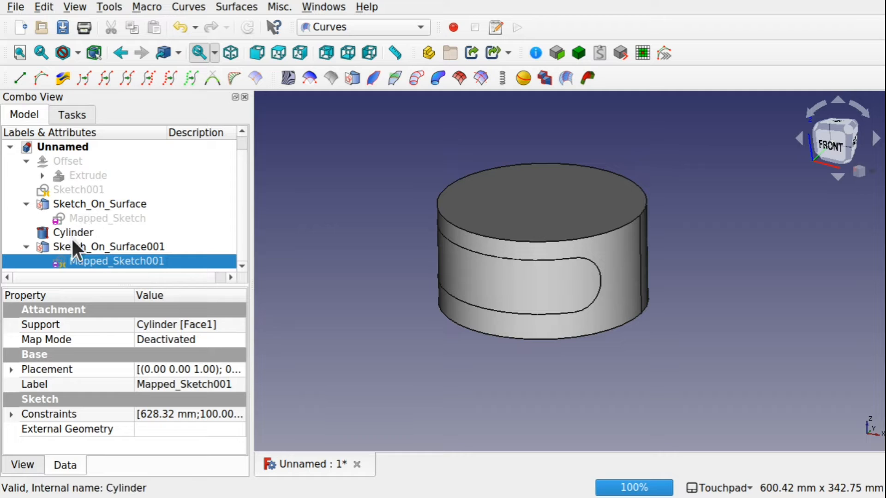
- Delete the cylinder together with Sketch_On_Surface001 and Mapped_Sketch001
left_click(86, 232, "shift")
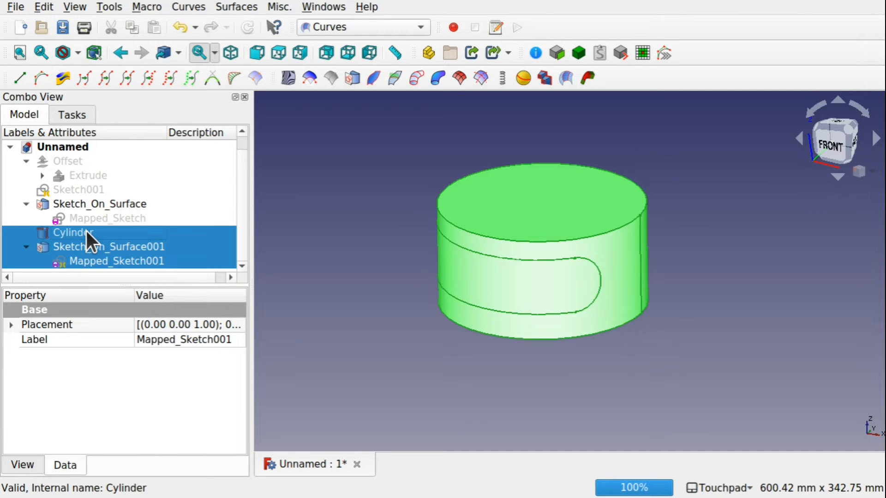
left_click(76, 232)
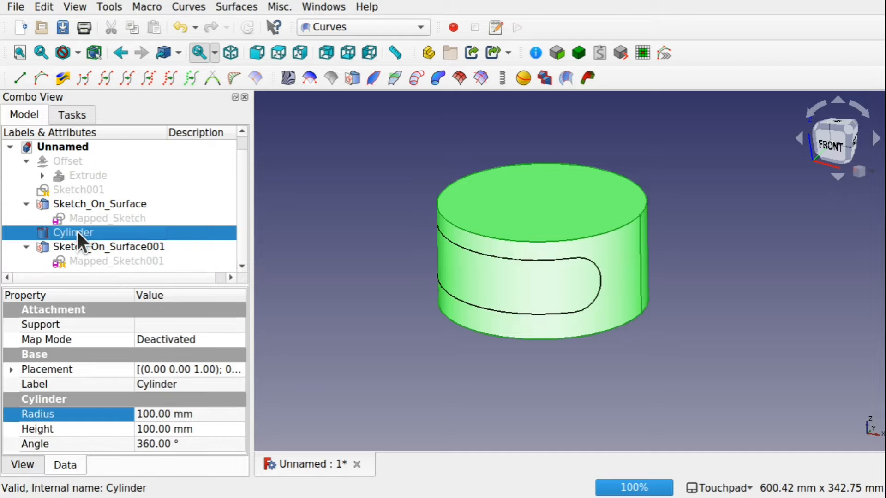
left_click(116, 261, "shift")
key("Delete")
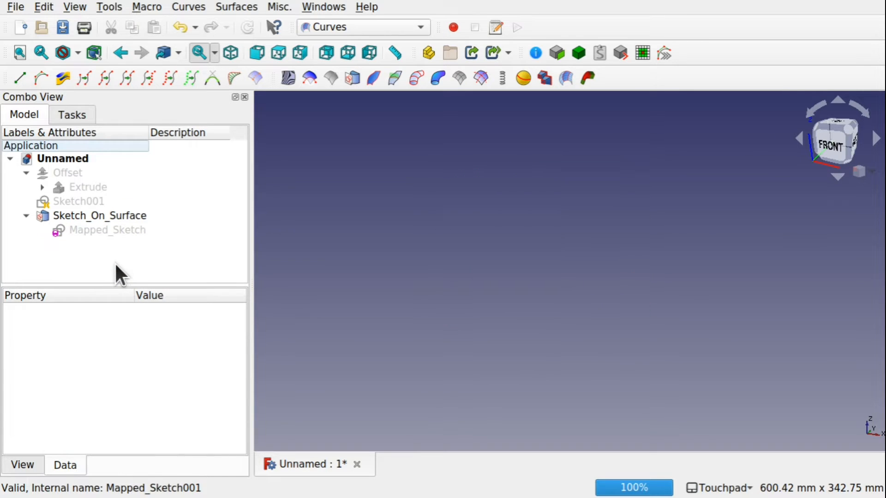
- Show the Offset solid again and recheck the geometry of its Mapped_Sketch
left_click(93, 218)
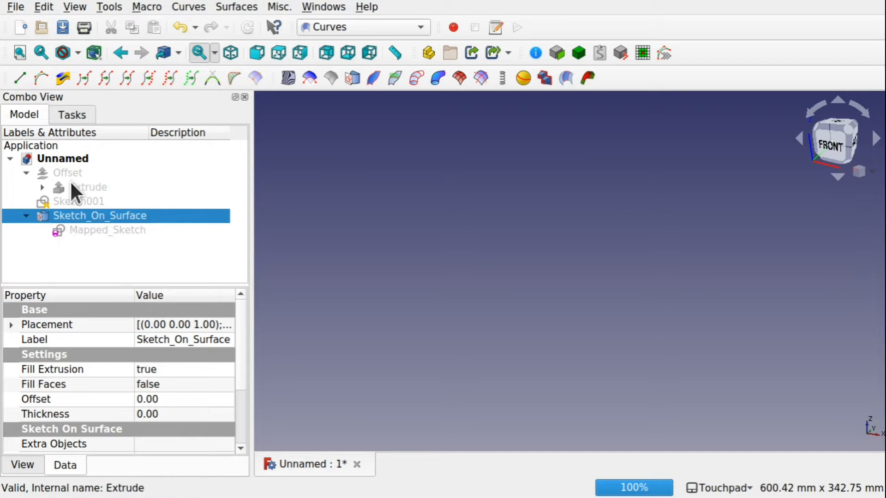
left_click(56, 173)
key("space")
double_click(104, 231)
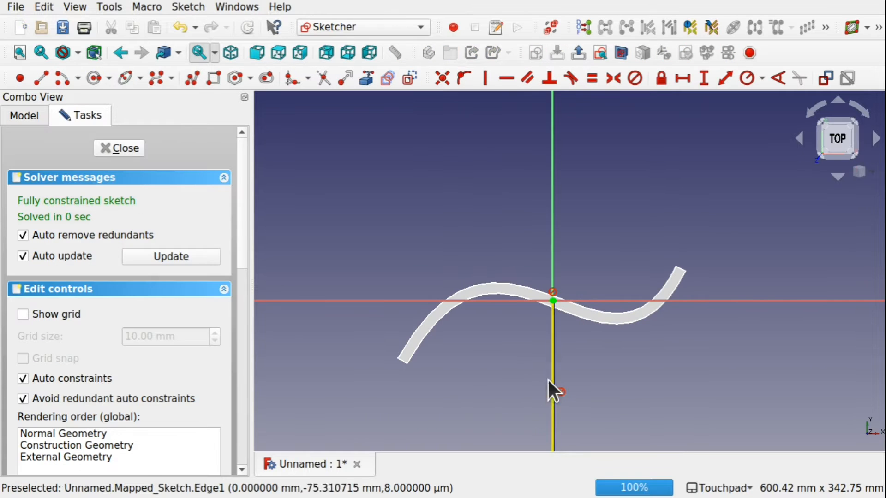
left_click(121, 148)
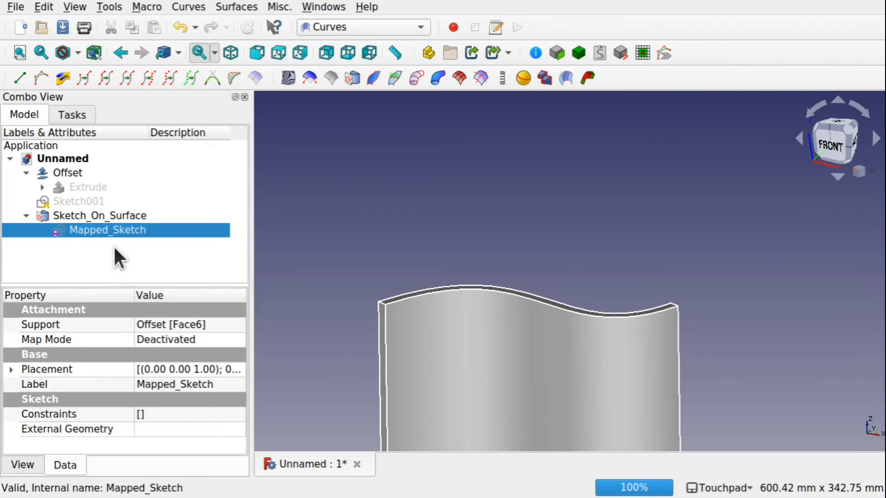
- Delete Mapped_Sketch and its parent Sketch_On_Surface, keeping the Offset solid and Sketch001
key("Delete")
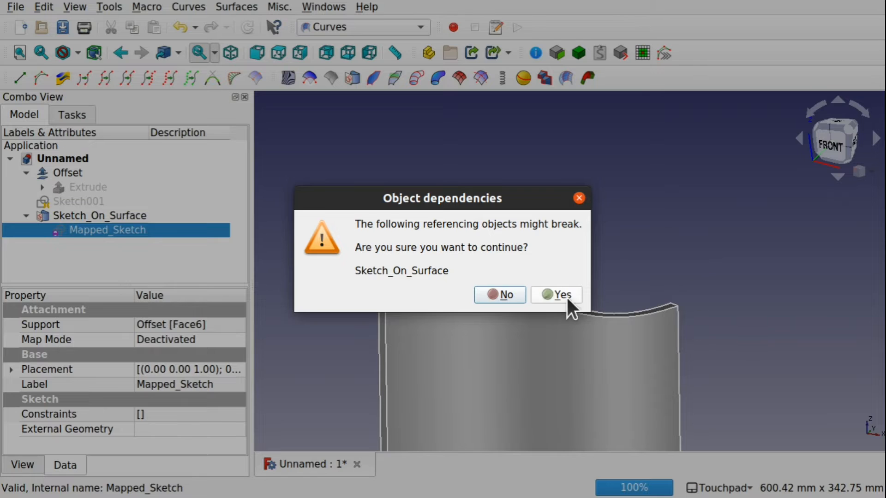
left_click(567, 298)
left_click(123, 218)
key("Delete")
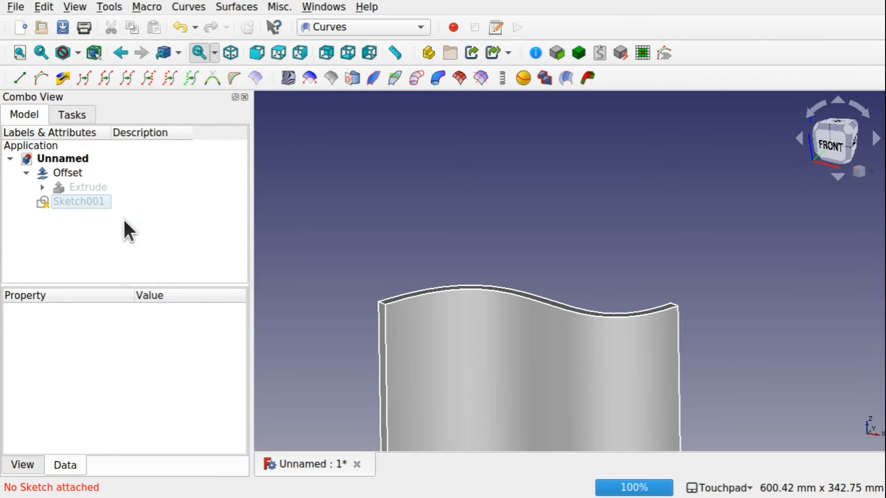
middle_click_drag(612, 332, 599, 252, "shift")
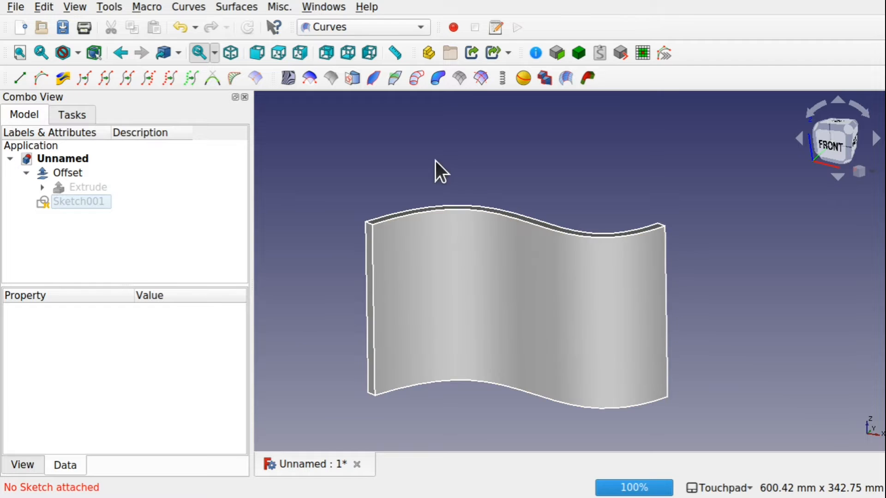
- Switch to the Sketcher workbench and create a new sketch on the XZ-Plane with zero offset
left_click(352, 28)
left_click(336, 402)
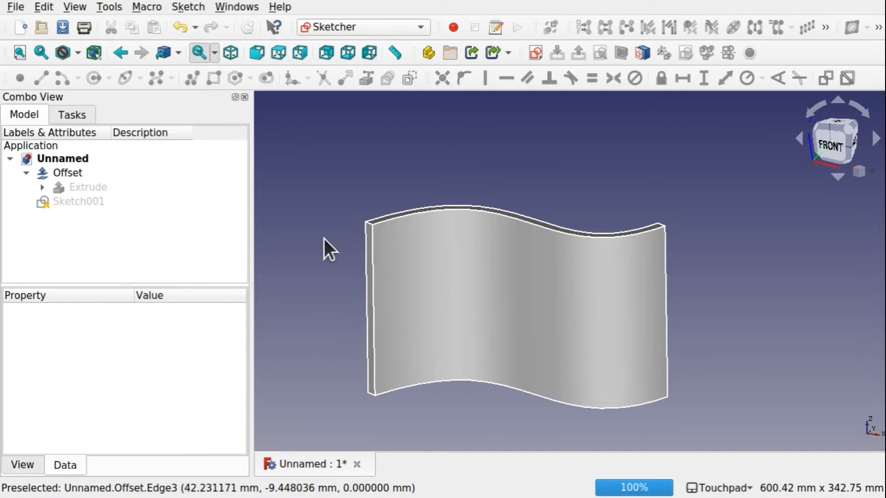
left_click(536, 55)
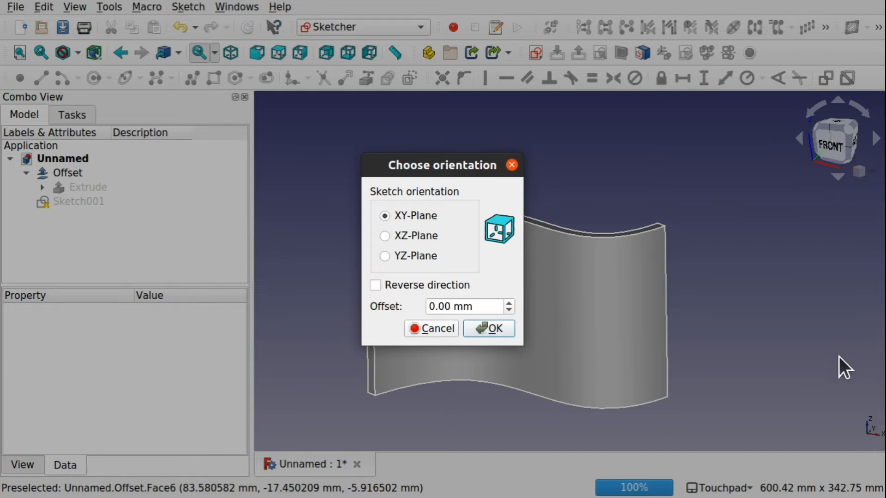
left_click(386, 233)
left_click(488, 330)
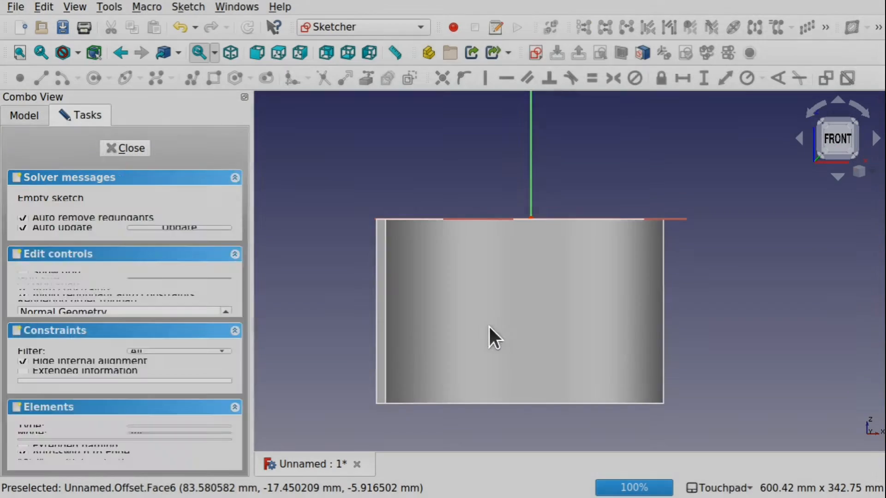
- Compare the attachment and placement properties of Sketch001 with those of the new Sketch002
left_click(25, 116)
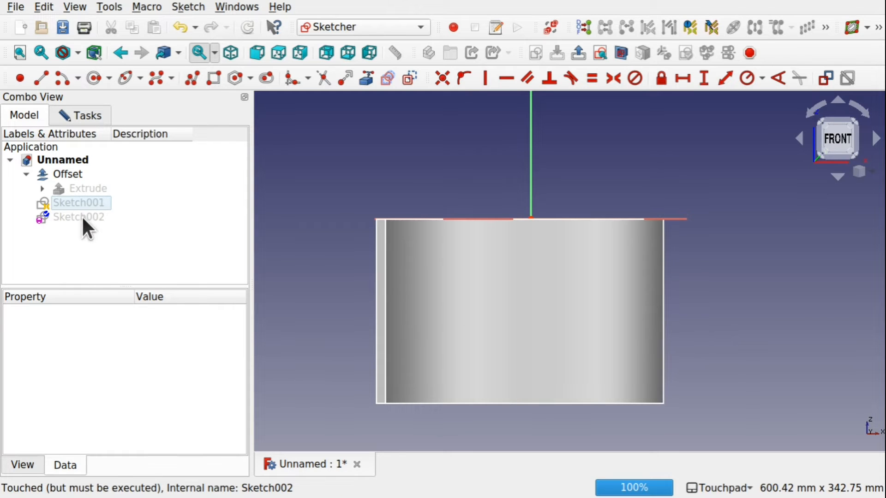
mouse_move(330, 176)
middle_mouse_down()
mouse_move(310, 220)
mouse_move(409, 218)
middle_mouse_up()
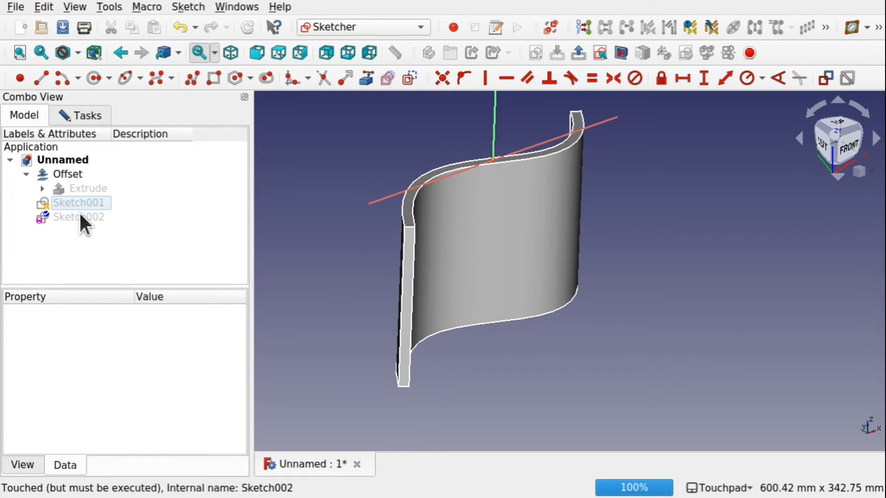
left_click(79, 211)
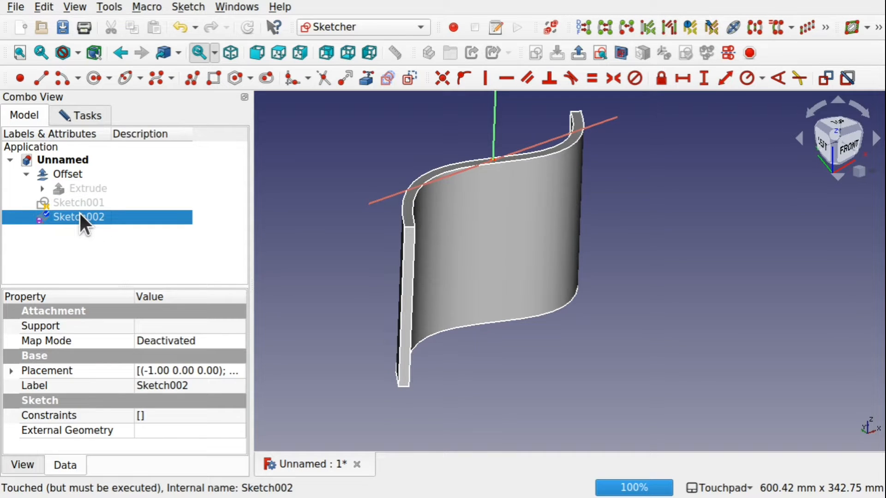
left_click(85, 201)
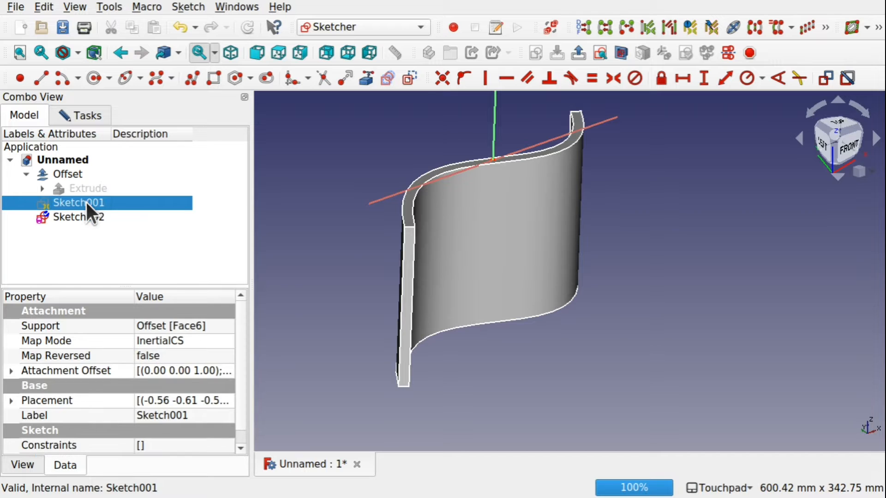
scroll(239, 326, "down", 1)
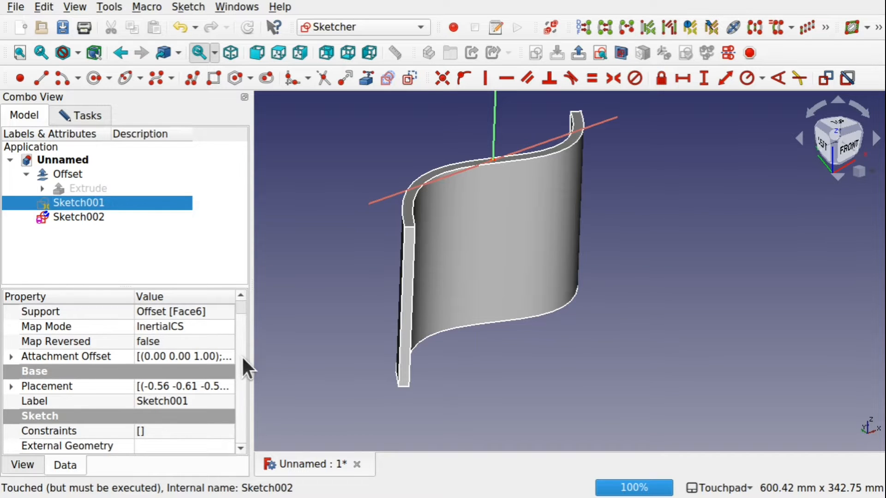
left_click(82, 215)
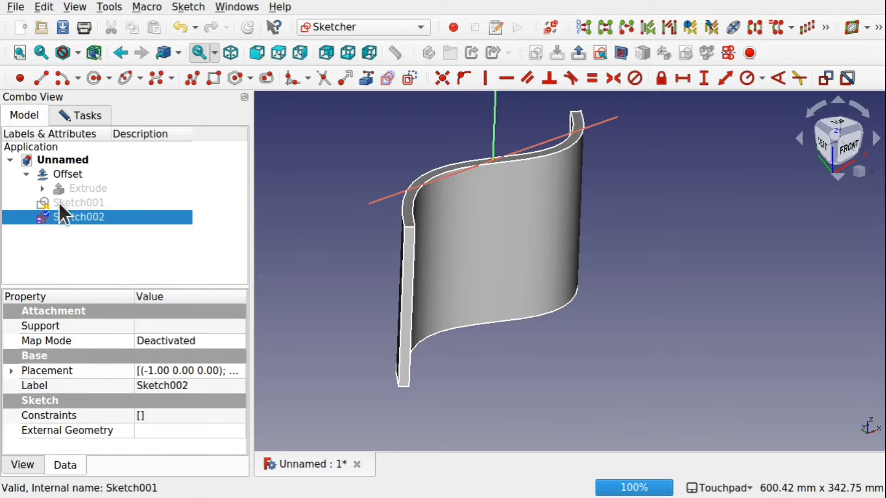
- Set the y position in Sketch002's placement to -39 mm
left_click(11, 371)
left_click(27, 415)
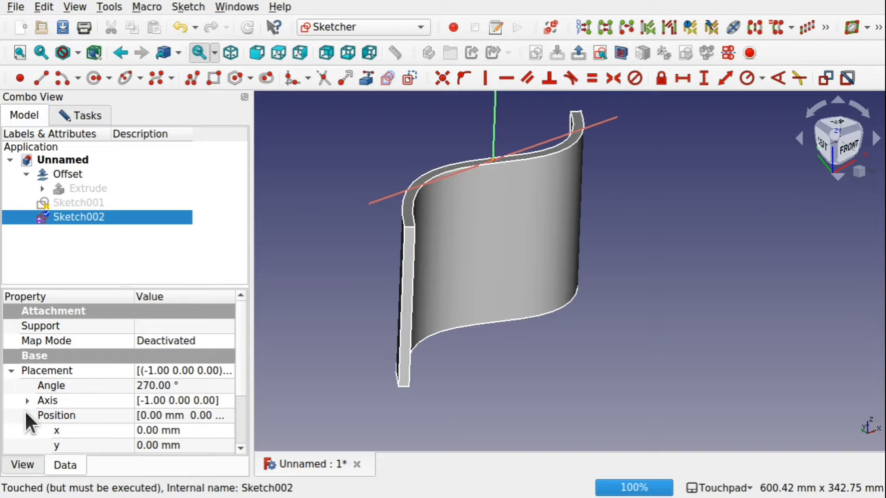
scroll(240, 377, "down", 2)
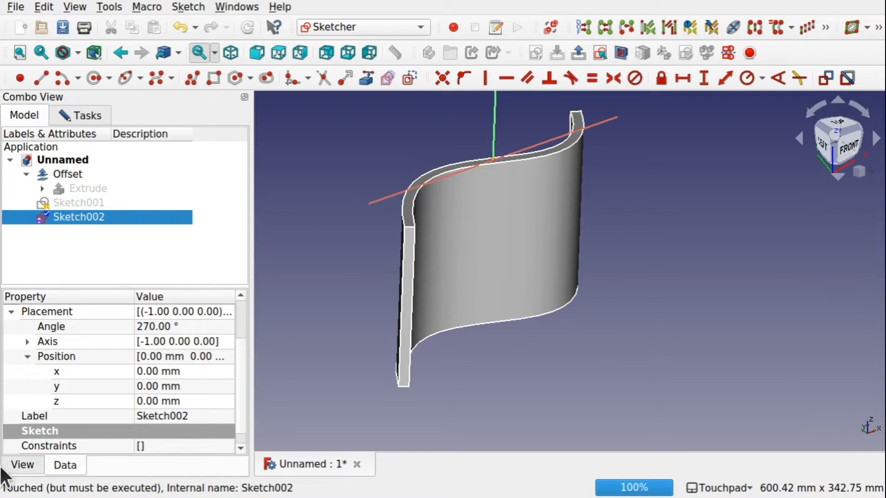
left_click(198, 385)
type("-26")
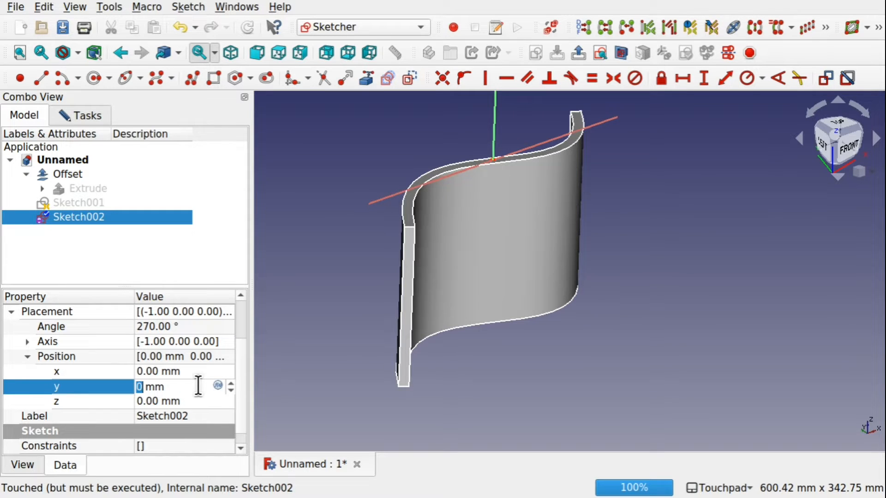
key("Return")
scroll(199, 386, "down", 13)
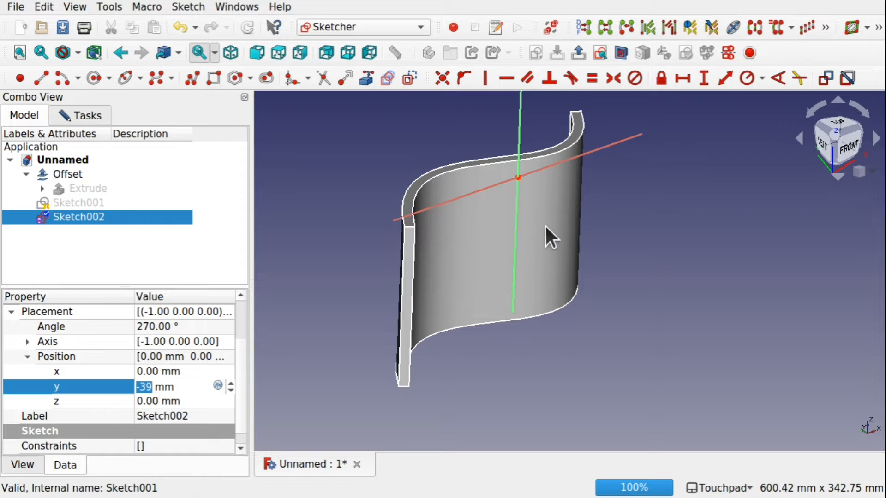
- Return to editing Sketch002 and draw a construction rectangle around the Offset solid's wavy face in the front view
mouse_move(546, 227)
left_mouse_down("alt")
mouse_move(464, 281)
mouse_move(362, 242)
left_mouse_up("alt")
left_click(86, 115)
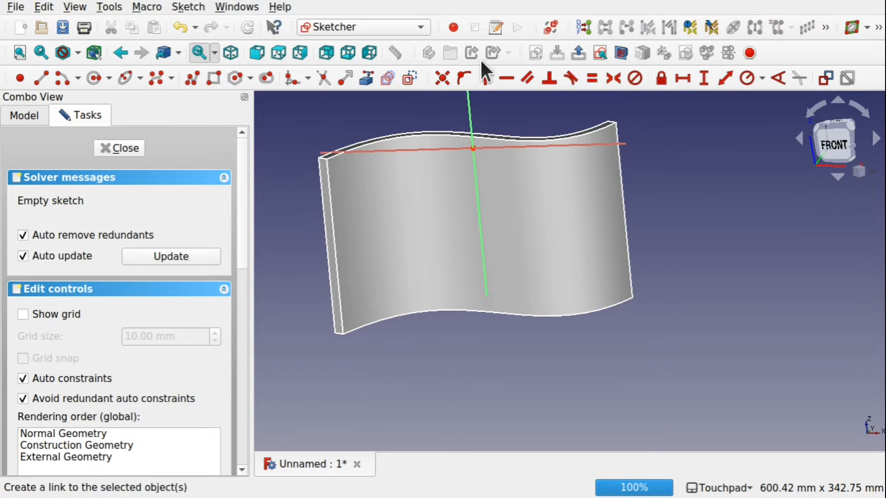
left_click(213, 78)
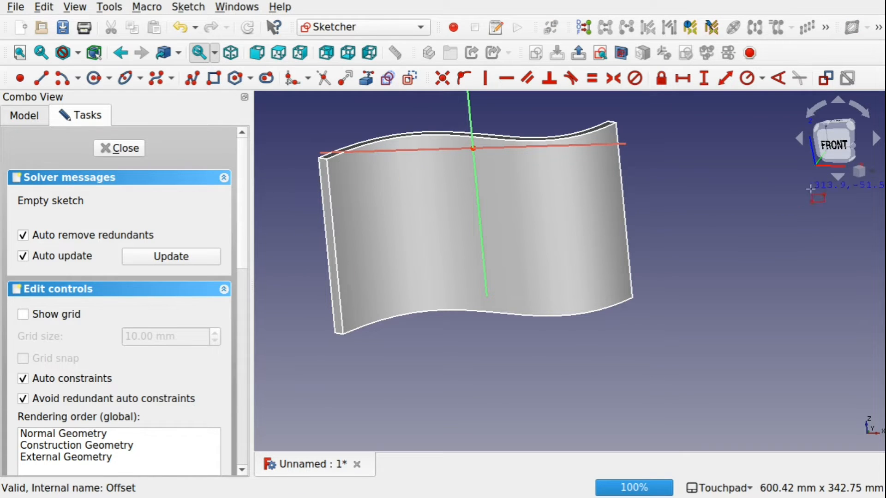
left_click(836, 147)
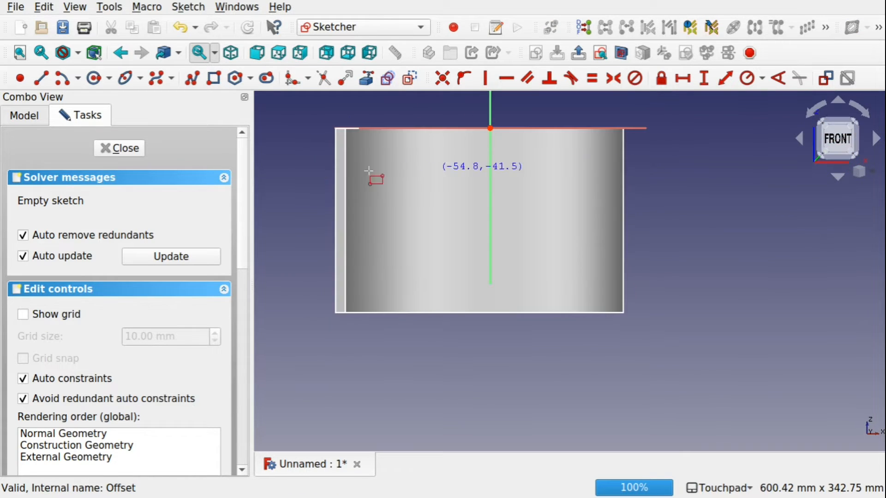
left_click(344, 124)
left_click(629, 327)
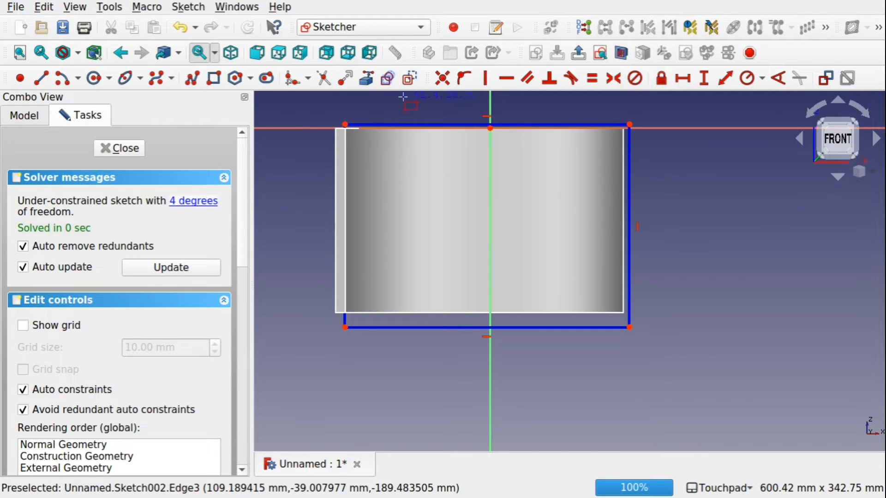
- Draw a long horizontal slot in normal geometry inside the construction rectangle and finish editing Sketch002
left_click(267, 78)
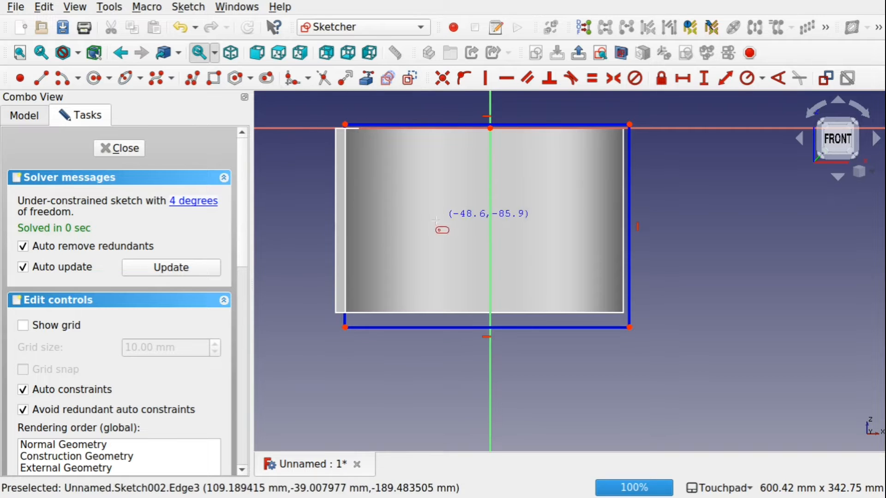
left_click(403, 213)
left_click(559, 217)
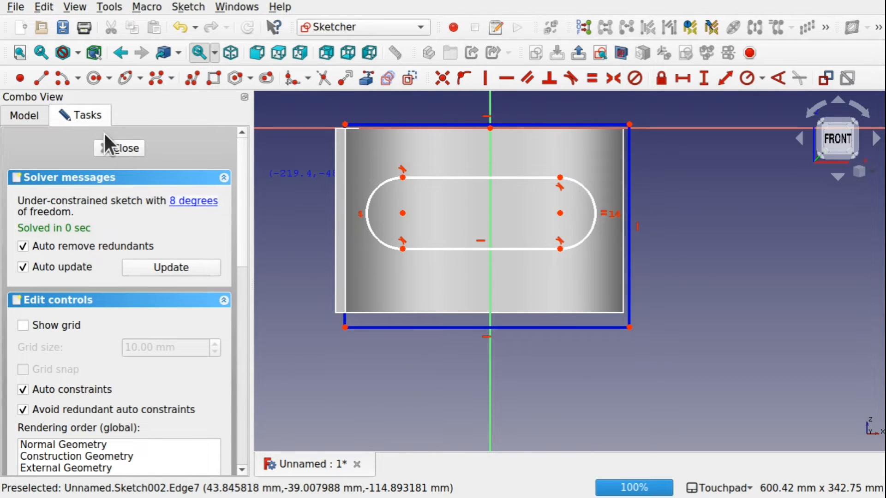
left_click(119, 147)
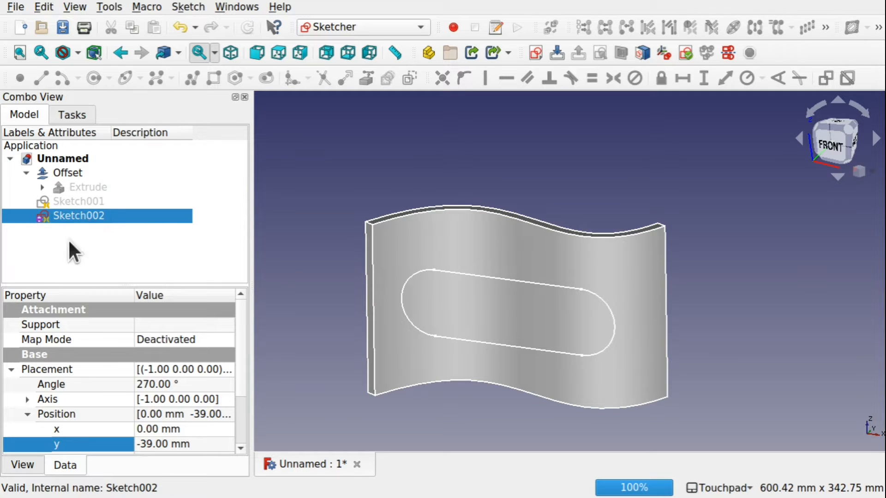
- Attach Sketch002 to Face6 of the Offset solid with the Inertia 2-3 map mode
left_click(215, 339)
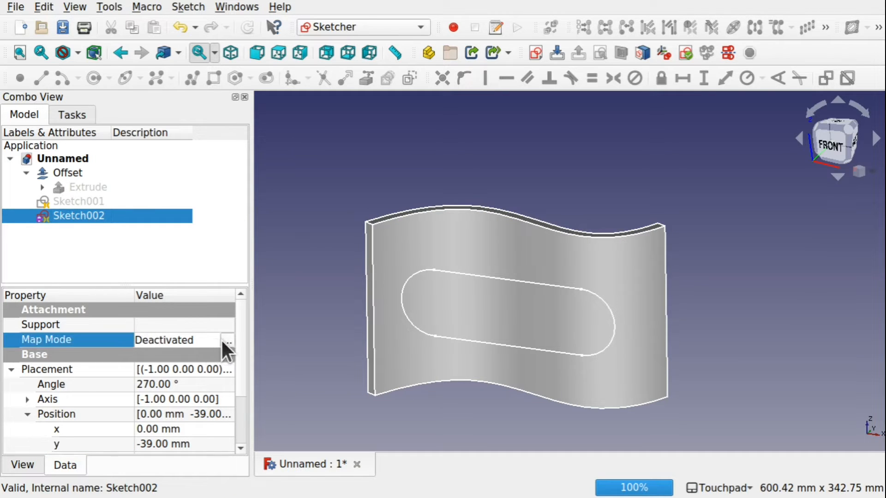
left_click(221, 338)
left_click(478, 242)
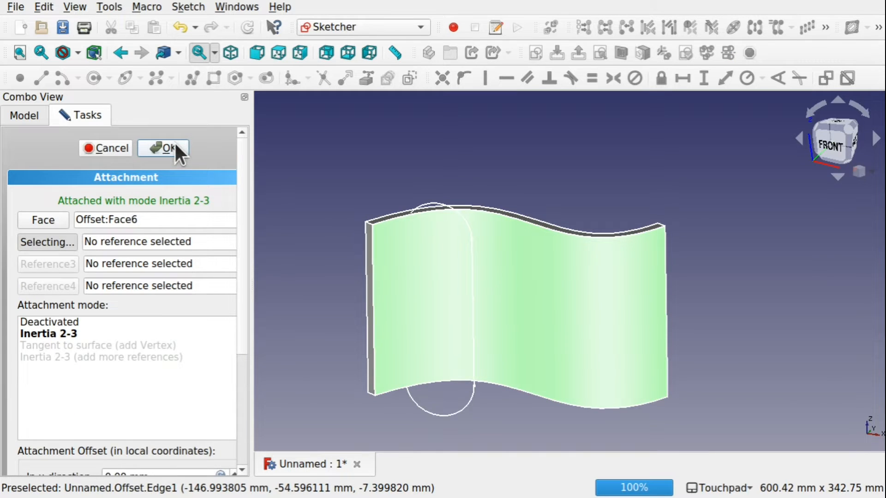
left_click(166, 148)
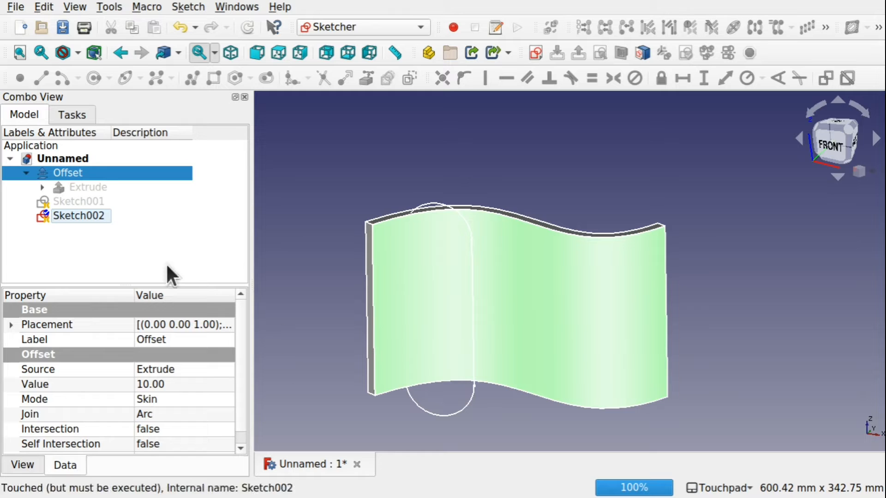
left_click(89, 215)
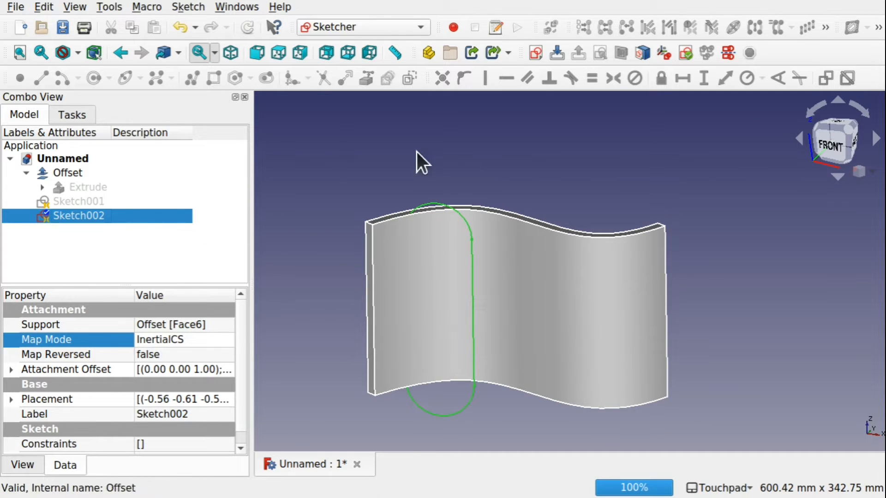
- Switch to the Curves workbench and apply Sketch On Surface to the Offset solid's wavy front face and Sketch002
left_click(341, 29)
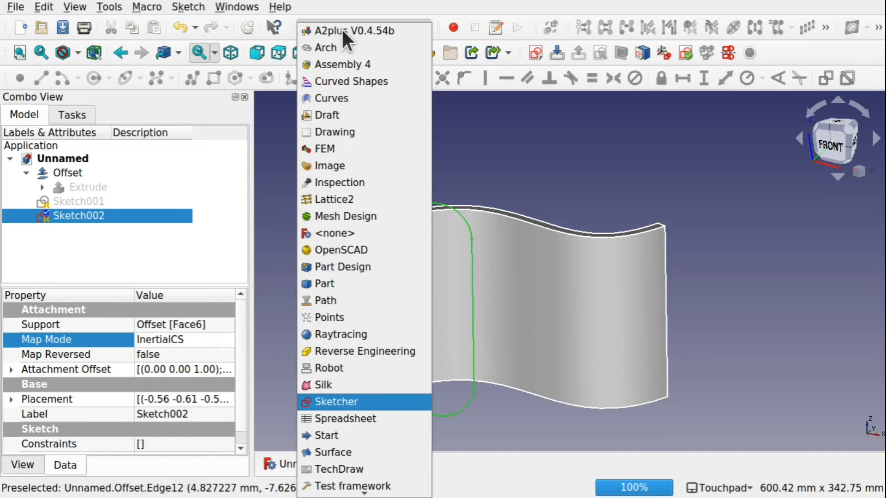
left_click(350, 98)
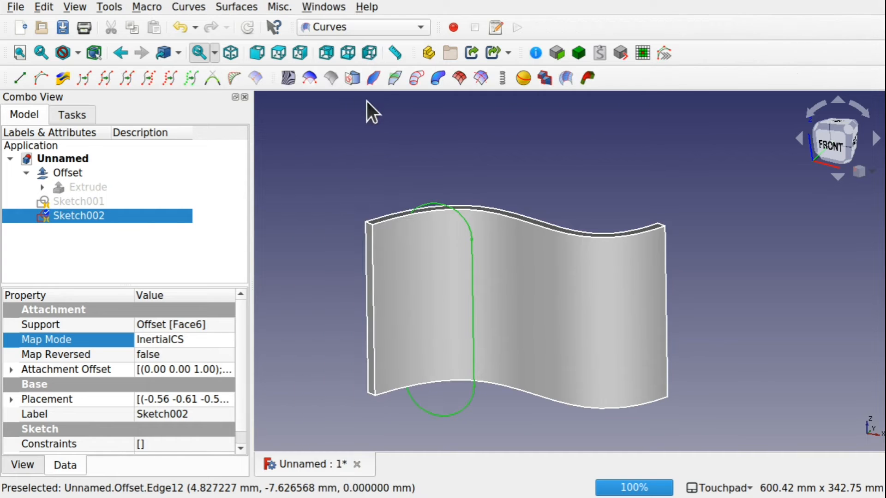
left_click(530, 145)
left_click(538, 294)
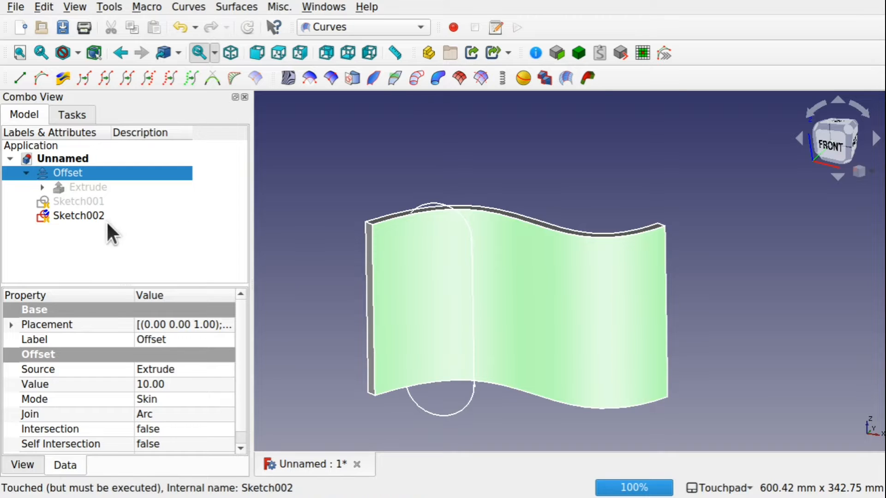
left_click(95, 215, "ctrl")
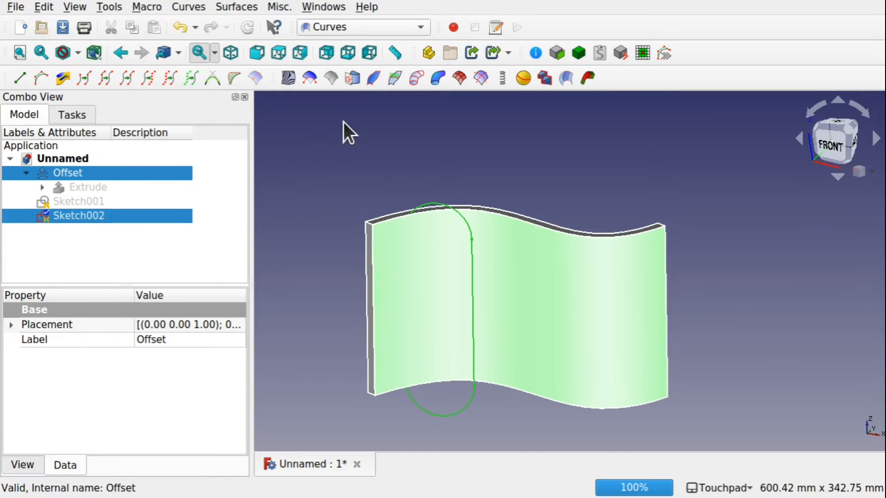
left_click(352, 76)
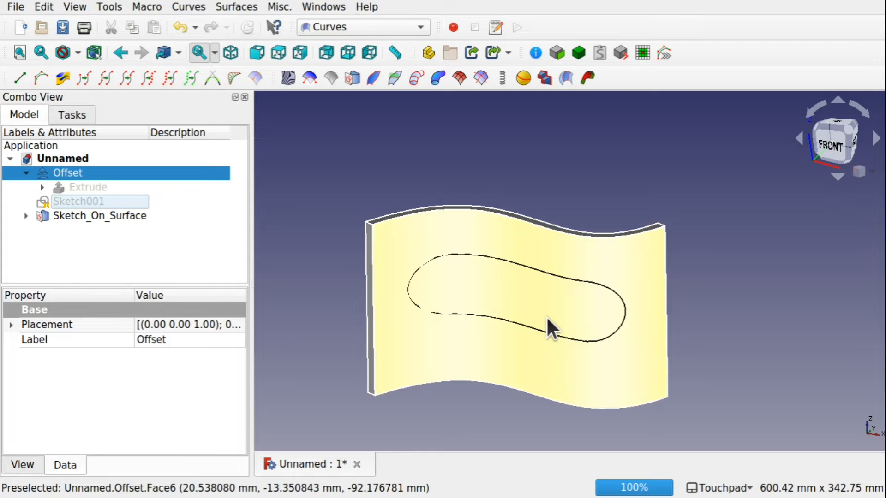
left_click_drag(548, 319, 579, 311, "alt")
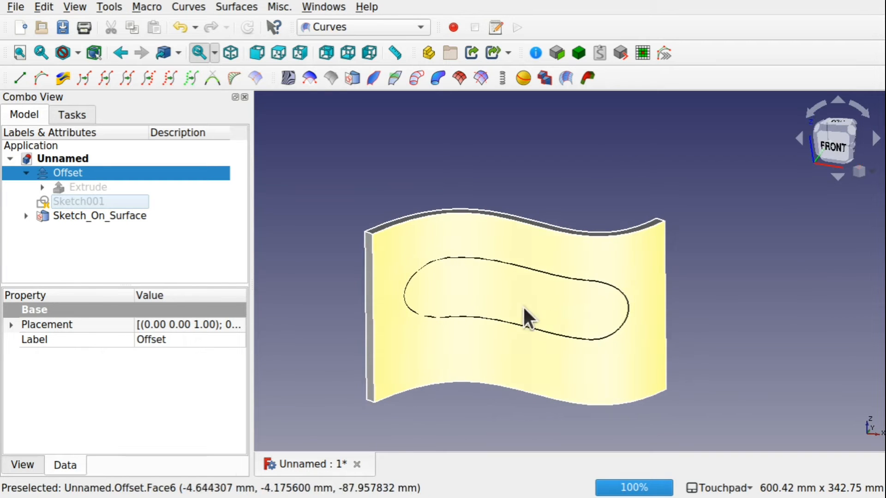
- Open Sketch002 under Sketch_On_Surface, examine how its slot and construction rectangle lie relative to the solid, and close it
left_click(26, 215)
left_click(87, 228)
double_click(87, 228)
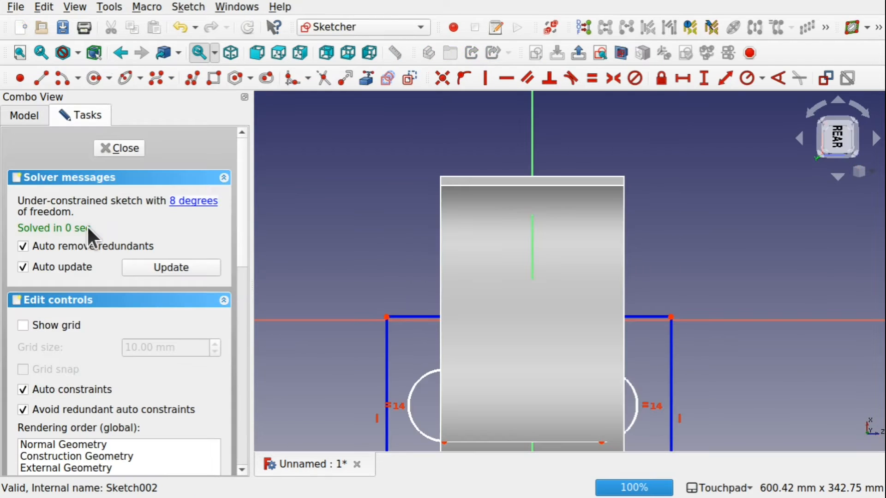
scroll(655, 404, "down", 7)
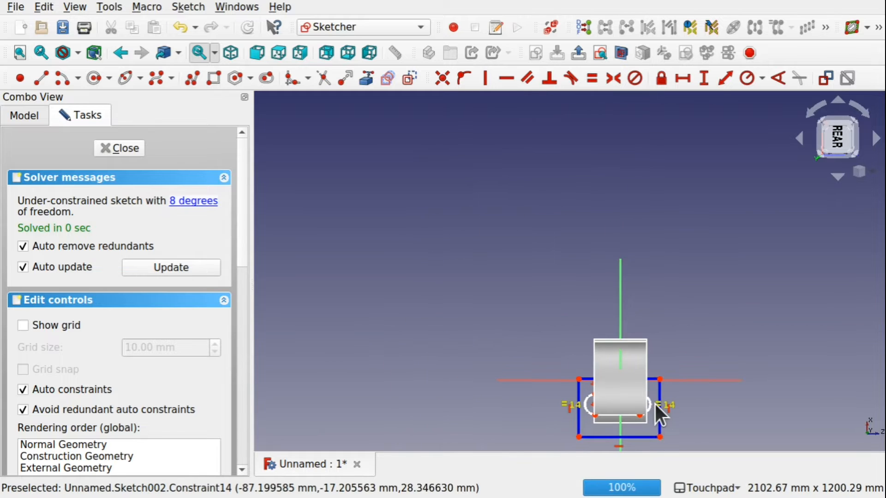
left_click_drag(655, 404, 585, 277, "shift")
scroll(543, 281, "up", 7)
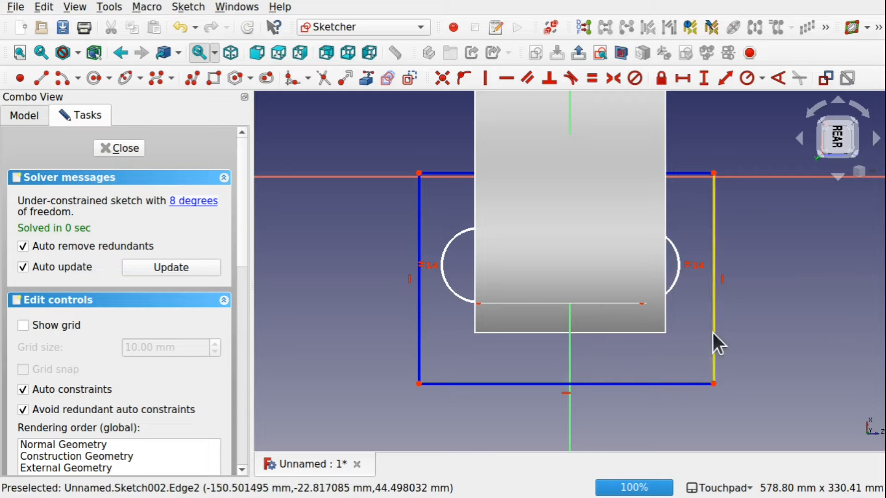
left_click(132, 148)
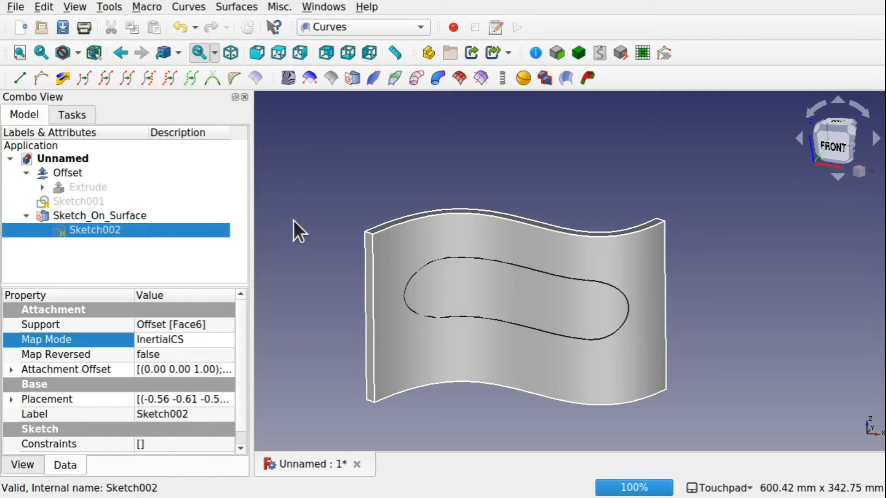
- Set the Thickness of Sketch_On_Surface to 28 and inspect the extruded slot walls from above
left_click(123, 215)
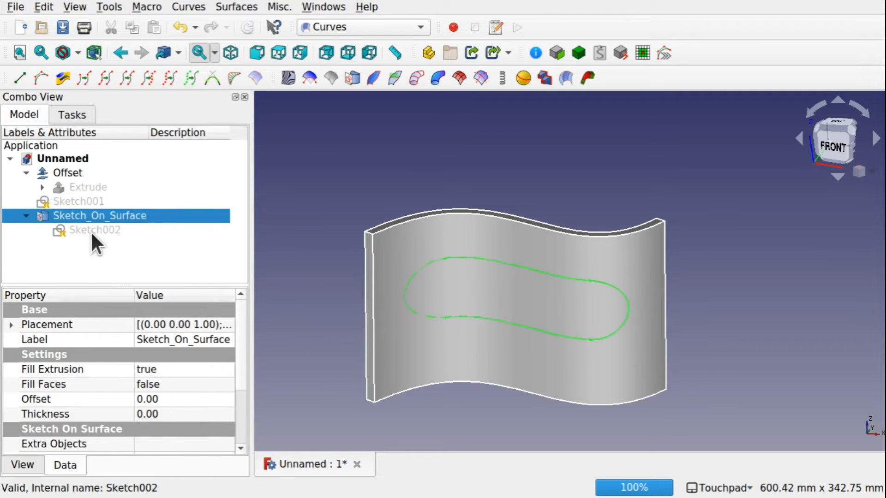
left_click(91, 230)
left_click(125, 215)
left_click(177, 370)
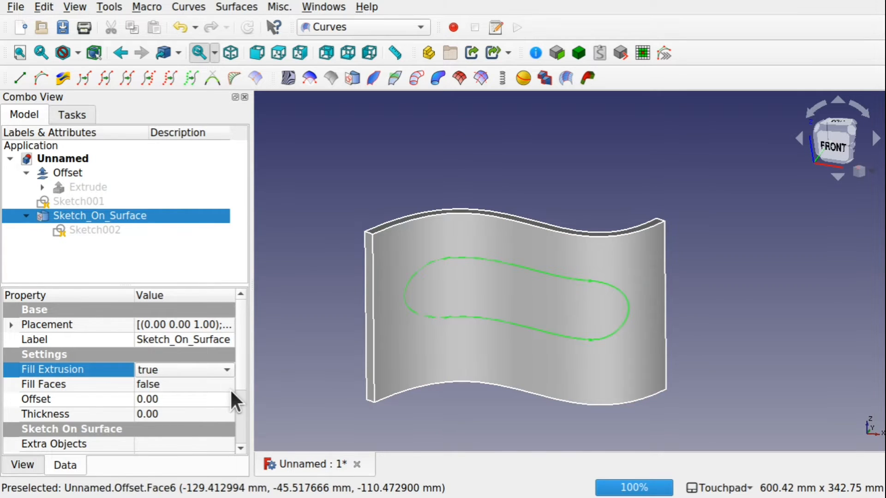
left_click(195, 414)
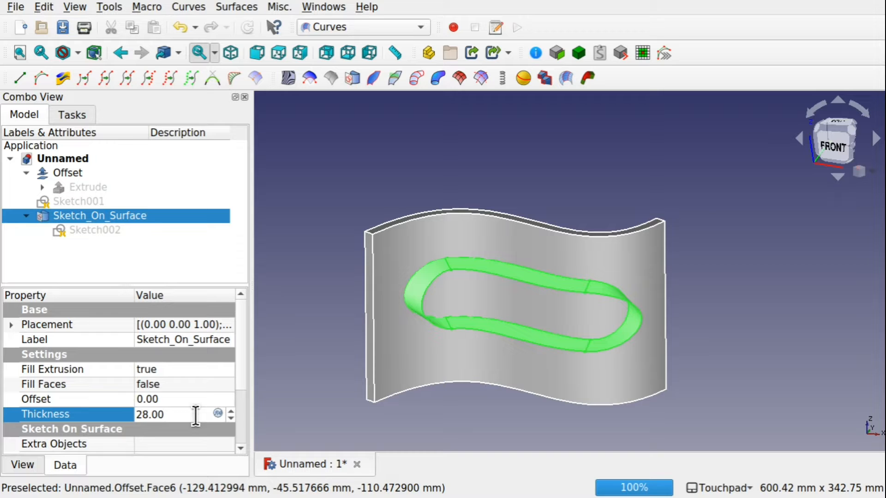
key("Return")
mouse_move(514, 293)
left_mouse_down("shift")
mouse_move(549, 340)
mouse_move(549, 376)
mouse_move(577, 311)
mouse_move(539, 263)
mouse_move(534, 290)
mouse_move(513, 290)
left_mouse_up("shift")
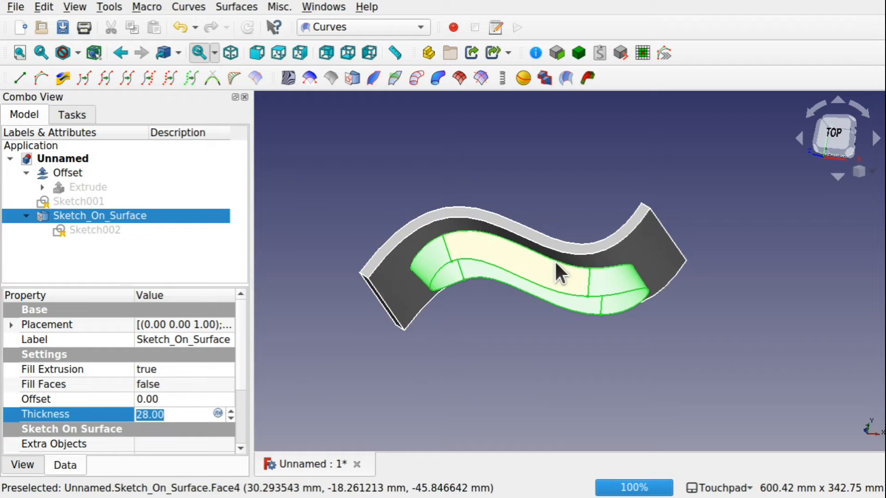
left_click_drag(541, 297, 506, 330, "alt")
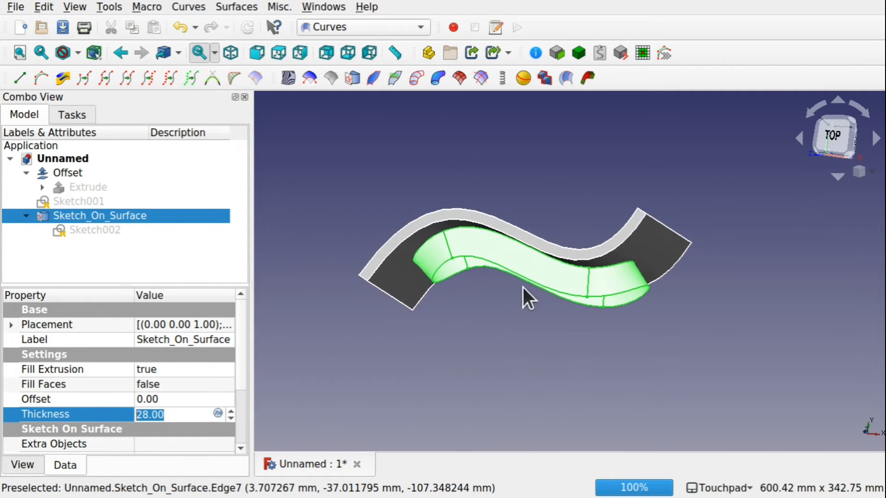
- Try larger Thickness values of 120 and 100 on Sketch_On_Surface and inspect the walls' far edges
left_click_drag(446, 330, 493, 392, "alt")
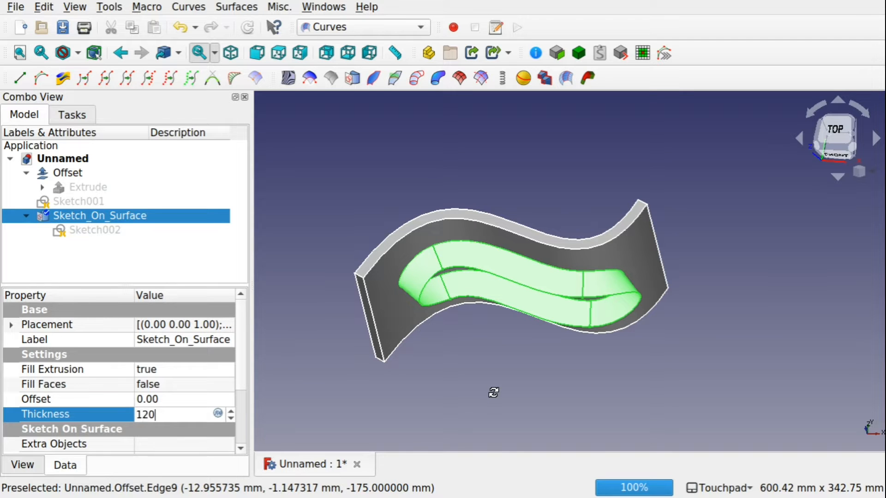
key("Return")
left_click_drag(543, 447, 442, 411, "alt")
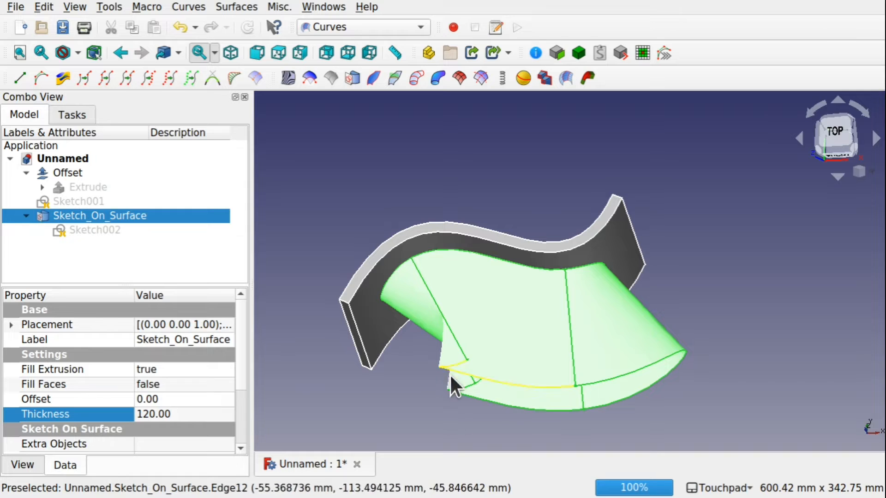
left_click(180, 413)
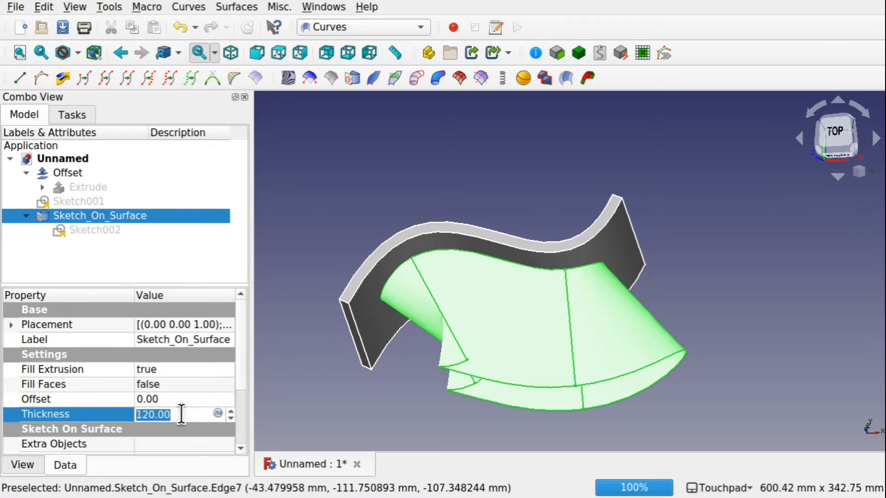
type("100")
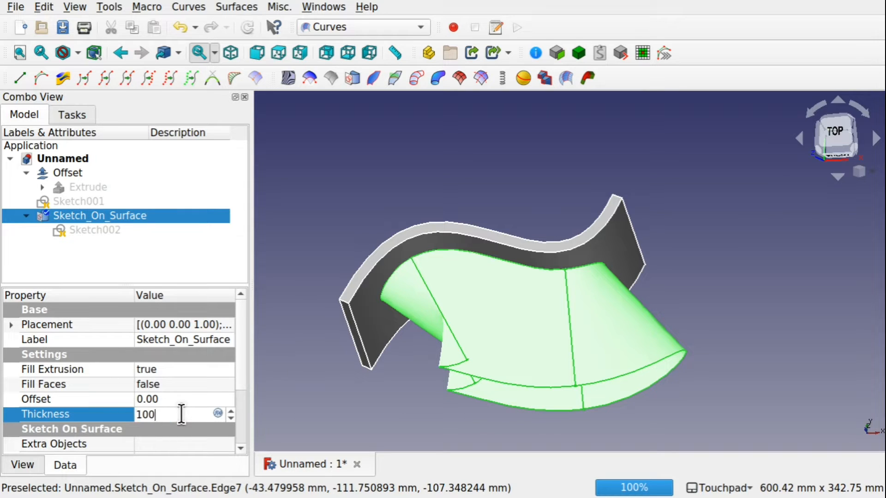
key("Return")
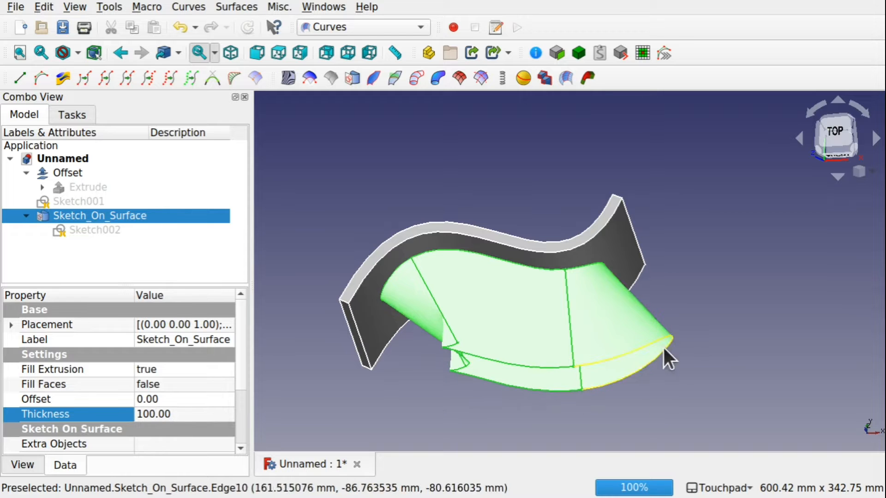
- Set the Thickness of Sketch_On_Surface to 50
left_click(183, 412)
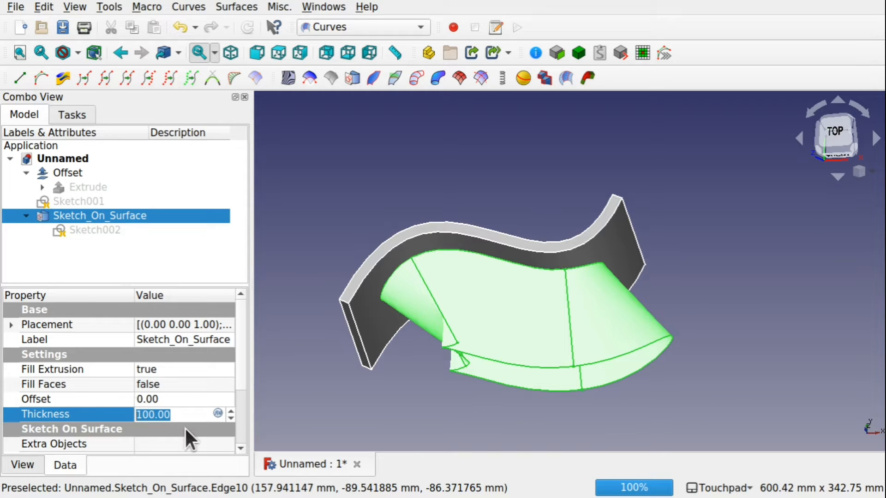
type("50")
key("Return")
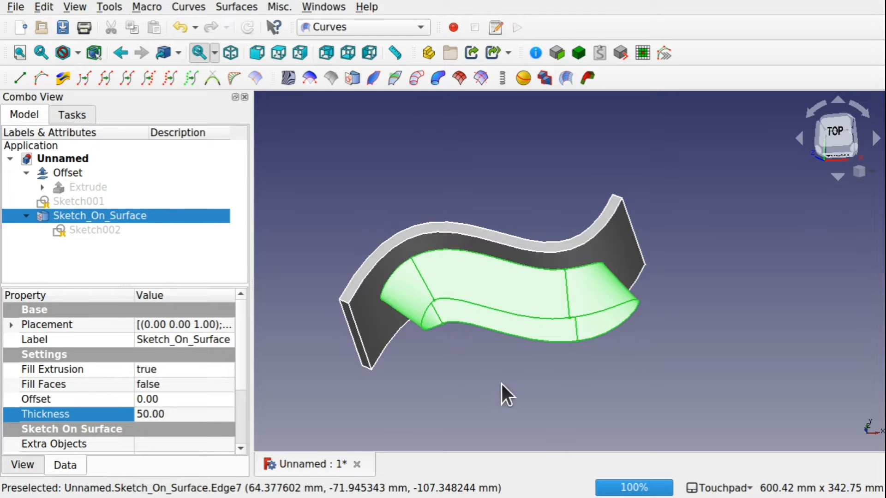
middle_click_drag(501, 383, 372, 381)
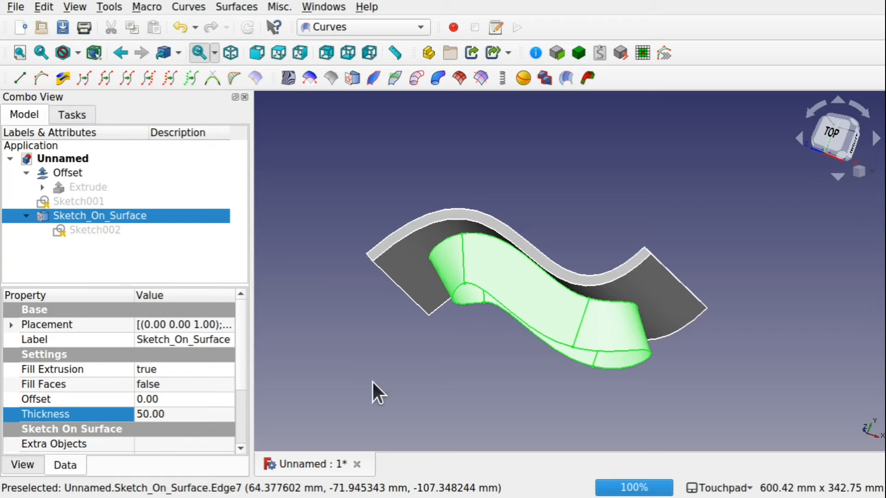
- Enable Fill Faces for Sketch_On_Surface to cap the extruded slot shape
left_click(186, 384)
left_click(166, 383)
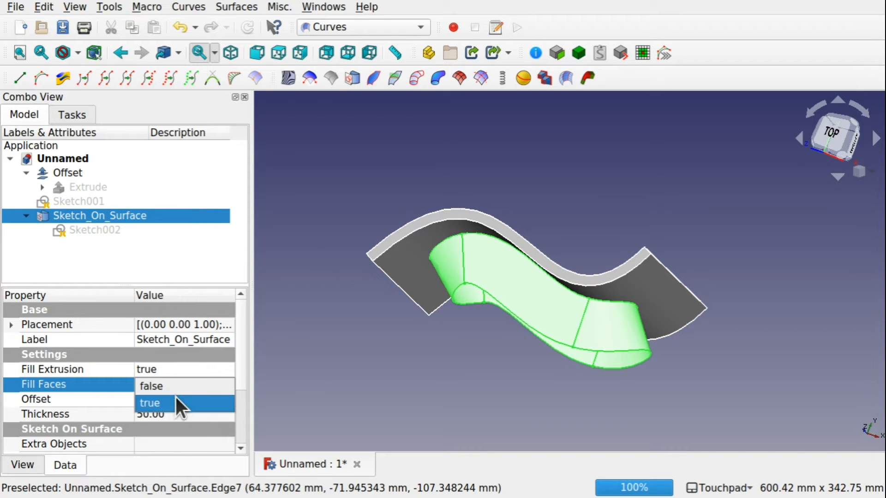
left_click(176, 399)
left_click(500, 381)
mouse_move(563, 352)
middle_mouse_down()
mouse_move(586, 235)
mouse_move(555, 293)
mouse_move(484, 326)
mouse_move(593, 336)
mouse_move(548, 289)
mouse_move(568, 211)
mouse_move(549, 401)
mouse_move(542, 364)
mouse_move(573, 263)
middle_mouse_up()
- Hide the Offset solid temporarily, examine the filled slot body on its own, and show the solid again
left_click(614, 253)
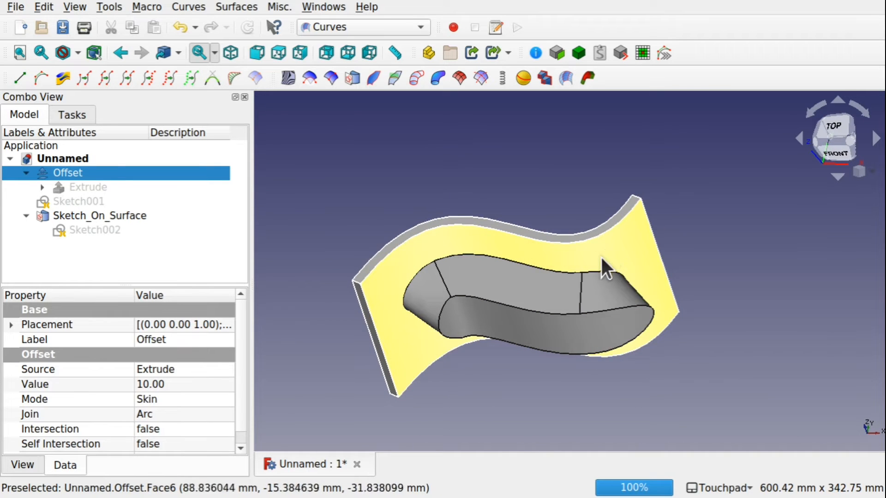
key("space")
mouse_move(599, 219)
middle_mouse_down()
mouse_move(597, 372)
mouse_move(571, 261)
mouse_move(484, 245)
mouse_move(595, 275)
mouse_move(676, 195)
mouse_move(673, 259)
mouse_move(615, 267)
mouse_move(629, 287)
mouse_move(623, 259)
mouse_move(646, 253)
middle_mouse_up()
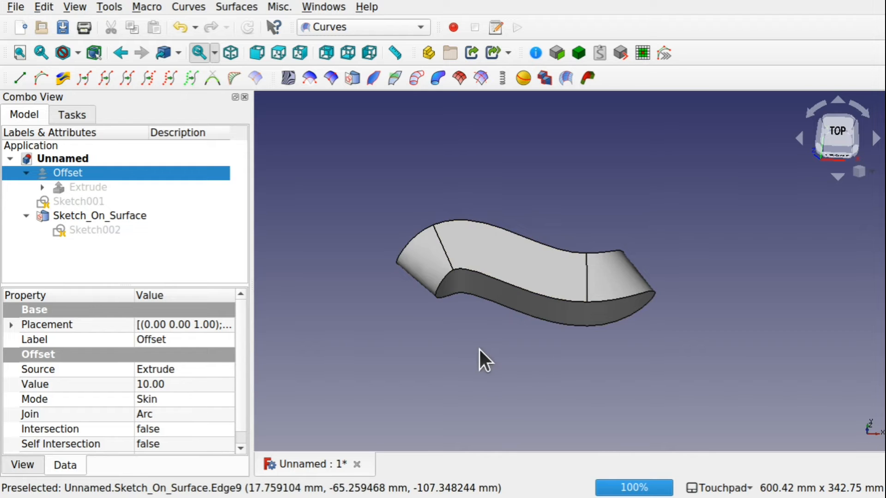
middle_click_drag(616, 336, 576, 312)
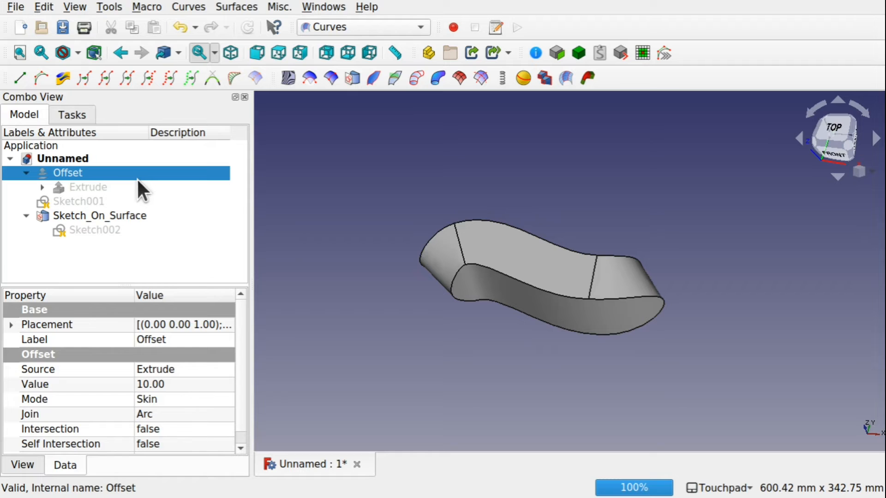
key("space")
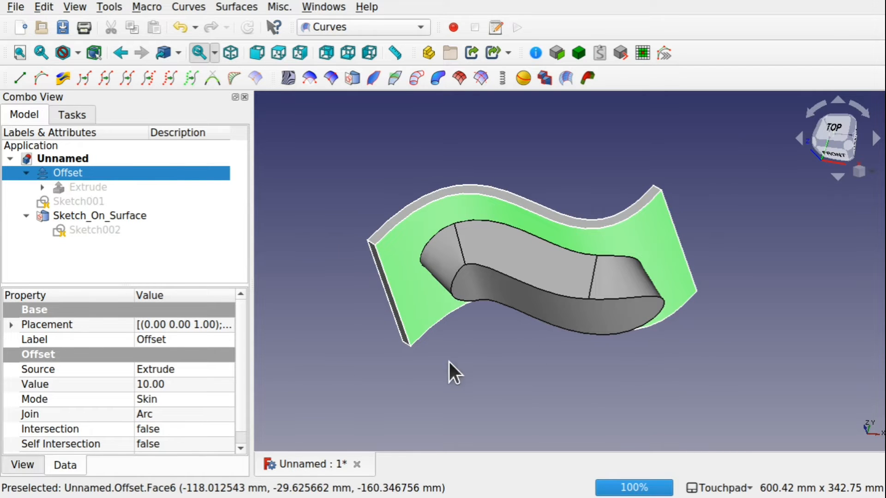
- Set the Offset of Sketch_On_Surface to 10 and inspect the gap between the slot body and the wavy solid
left_click(96, 215)
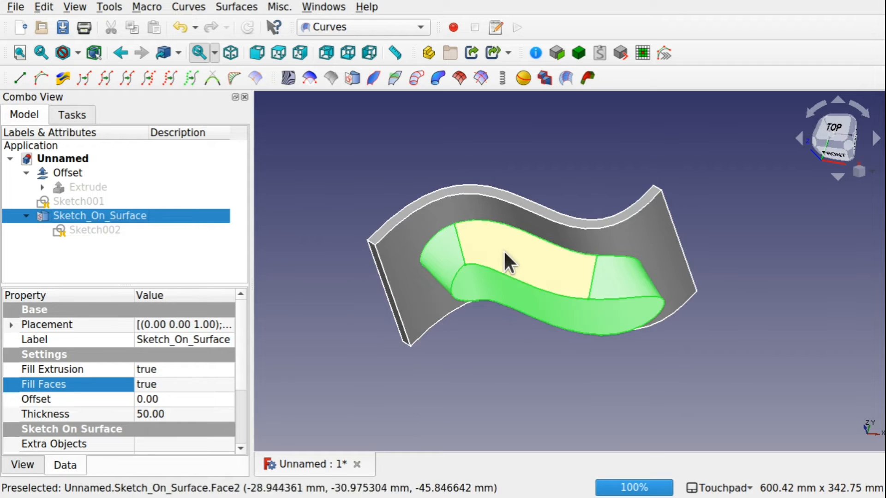
left_click(174, 399)
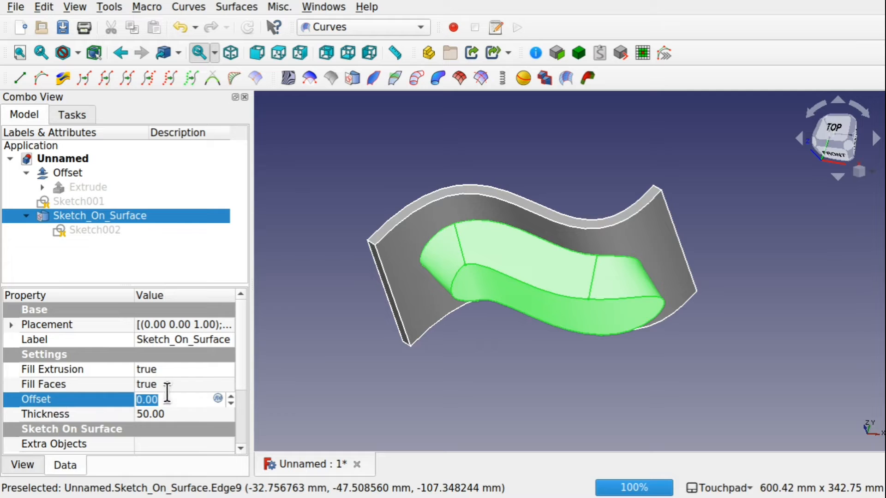
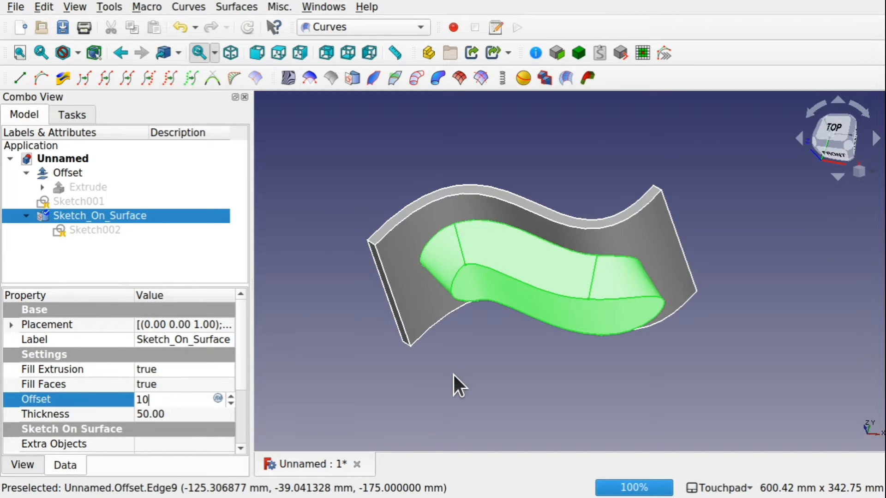
left_click(572, 367)
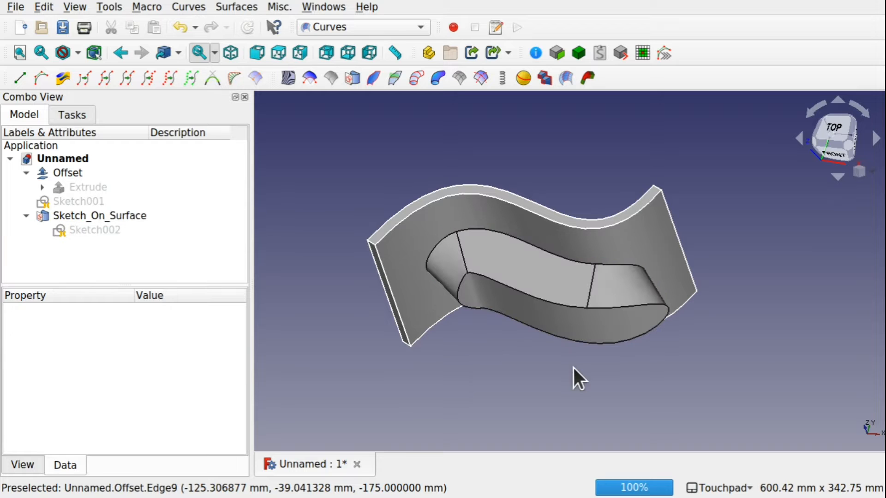
middle_click_drag(607, 320, 599, 343)
mouse_move(597, 259)
middle_mouse_down()
mouse_move(628, 281)
mouse_move(630, 268)
middle_mouse_up()
- Set the Offset of Sketch_On_Surface to 50 and inspect the slot body's shape at its tightly curved end
left_click(138, 216)
left_click(191, 400)
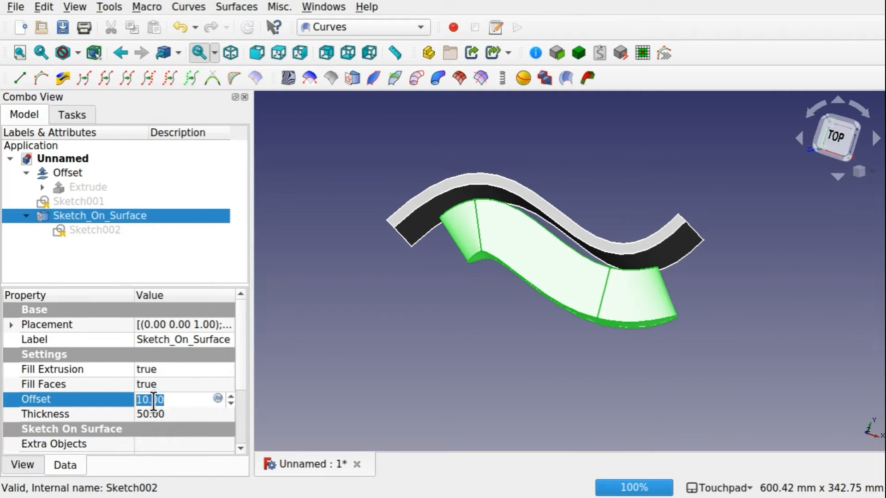
type("50")
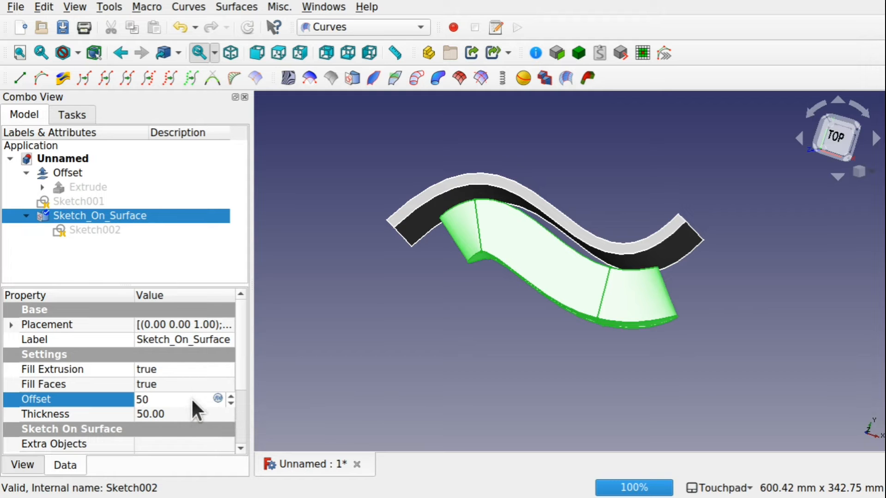
key("Return")
middle_click_drag(559, 376, 605, 354)
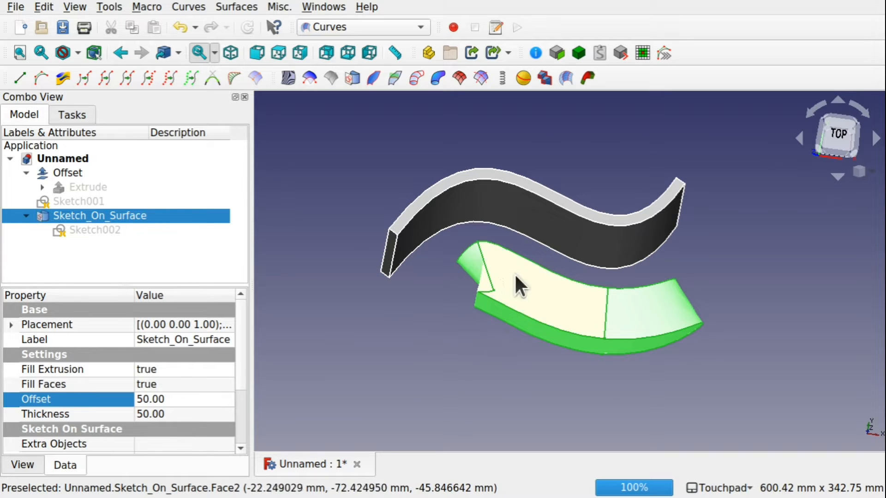
middle_click_drag(481, 275, 566, 333)
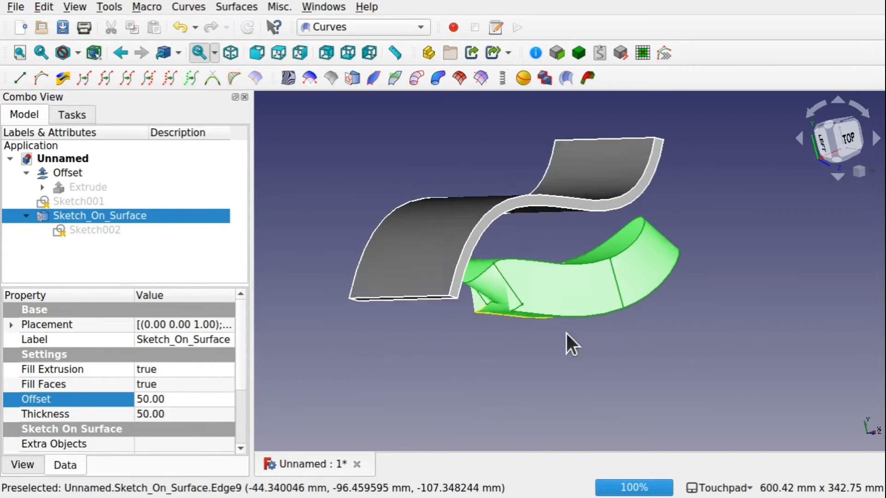
- Set the Sketch_On_Surface object's offset to 10
middle_click_drag(535, 272, 469, 237)
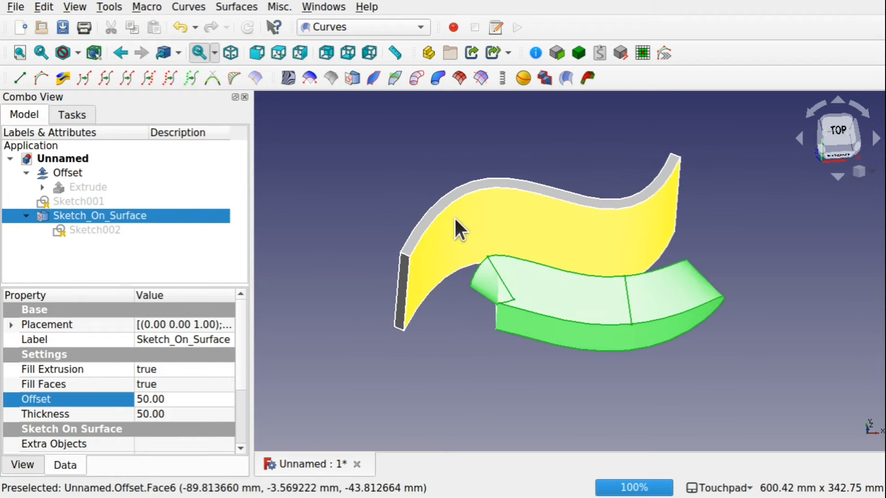
left_click(186, 399)
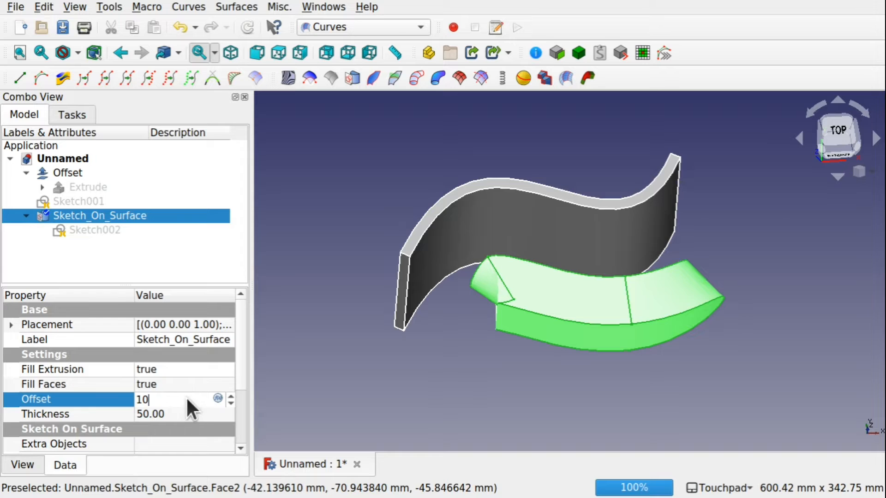
key("Return")
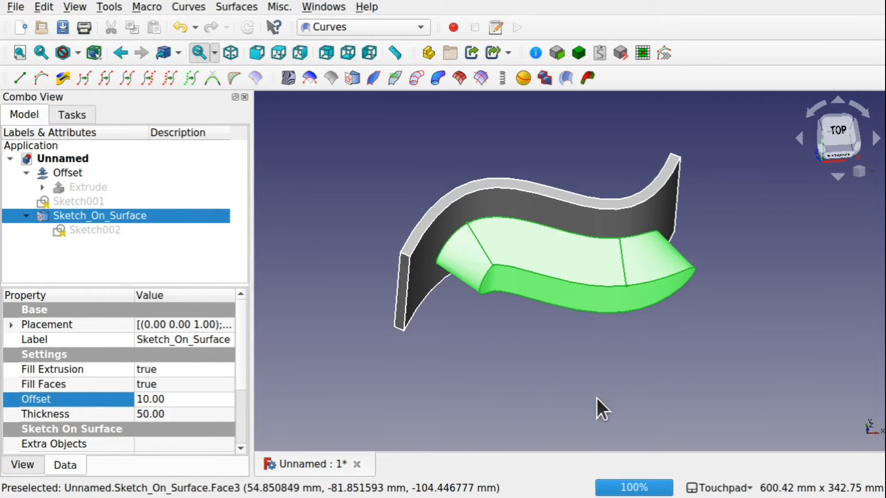
- Set the offset of Sketch_On_Surface to -10 so the slot-shaped solid moves into the curved wall
mouse_move(646, 367)
left_mouse_down("alt")
mouse_move(646, 334)
mouse_move(601, 380)
mouse_move(607, 342)
mouse_move(630, 371)
left_mouse_up("alt")
left_click_drag(477, 322, 518, 368, "alt")
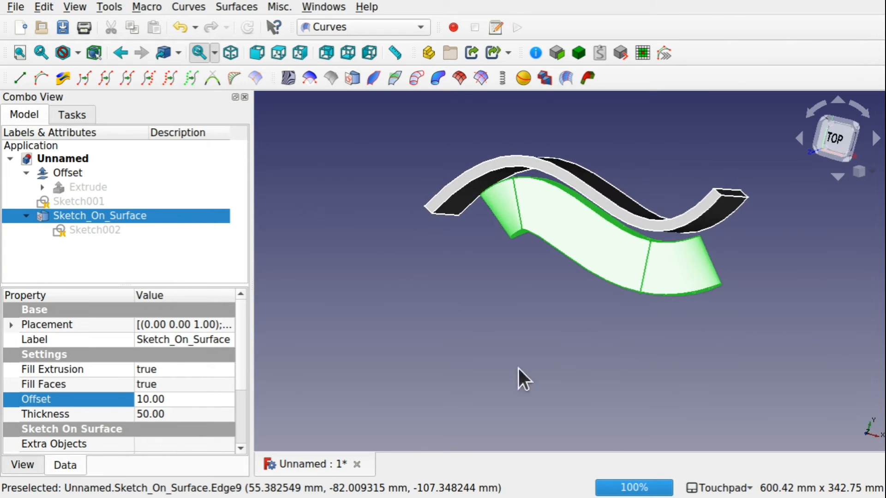
left_click(139, 399)
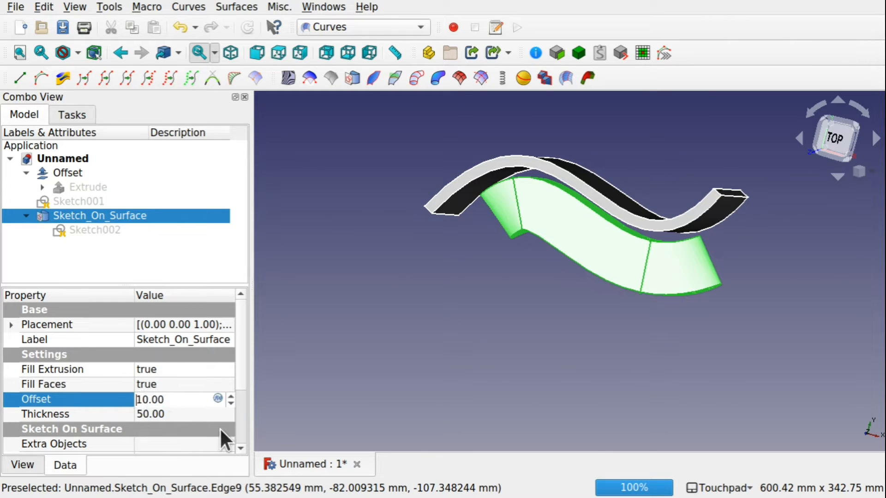
type("-")
left_click(539, 363)
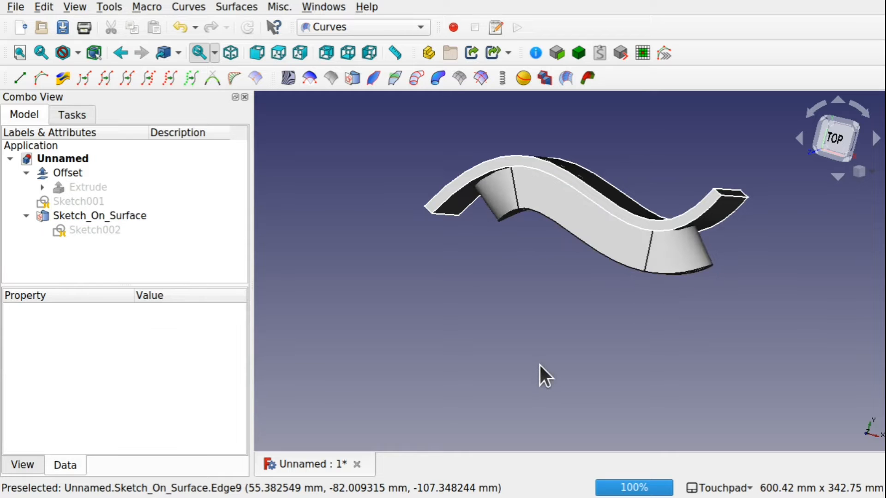
- Set the offset of Sketch_On_Surface to -20 to push the solid through the wall's far side
mouse_move(540, 364)
left_mouse_down("alt")
mouse_move(595, 275)
mouse_move(608, 223)
mouse_move(577, 328)
mouse_move(615, 361)
mouse_move(604, 355)
mouse_move(613, 292)
mouse_move(342, 256)
left_mouse_up("alt")
left_click(138, 217)
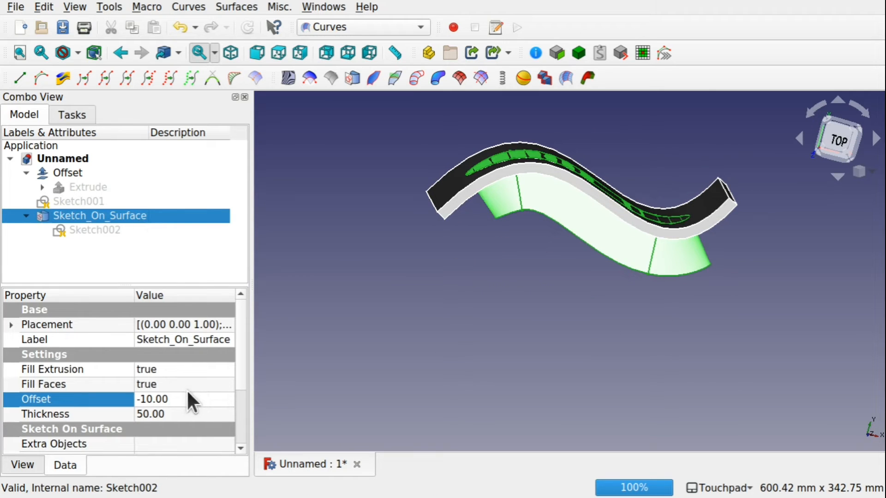
left_click(188, 392)
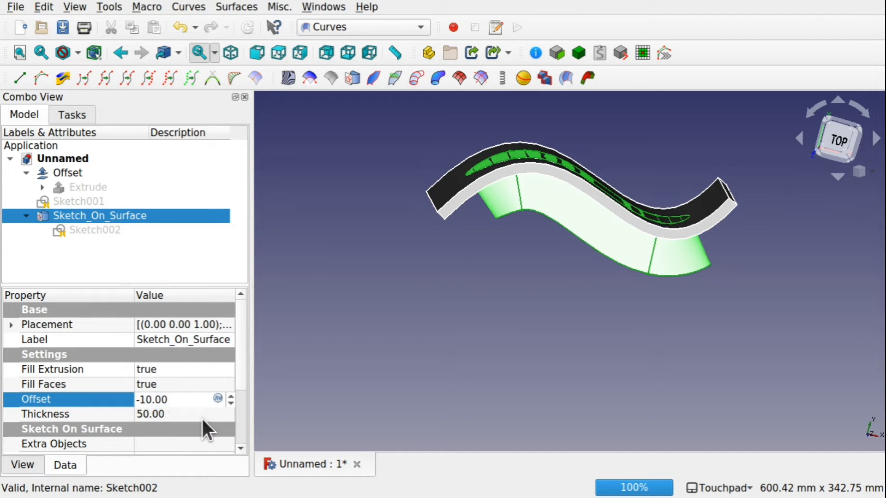
key("BackSpace")
type("2")
key("Return")
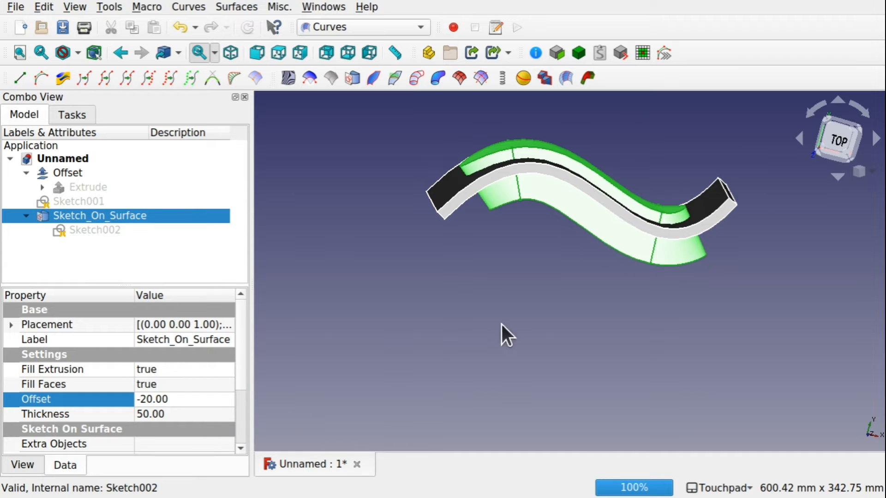
- In the Part workbench, cut the Sketch_On_Surface solid out of the Offset wall, inspect the opening, and undo the cut
left_click_drag(558, 287, 572, 245, "alt")
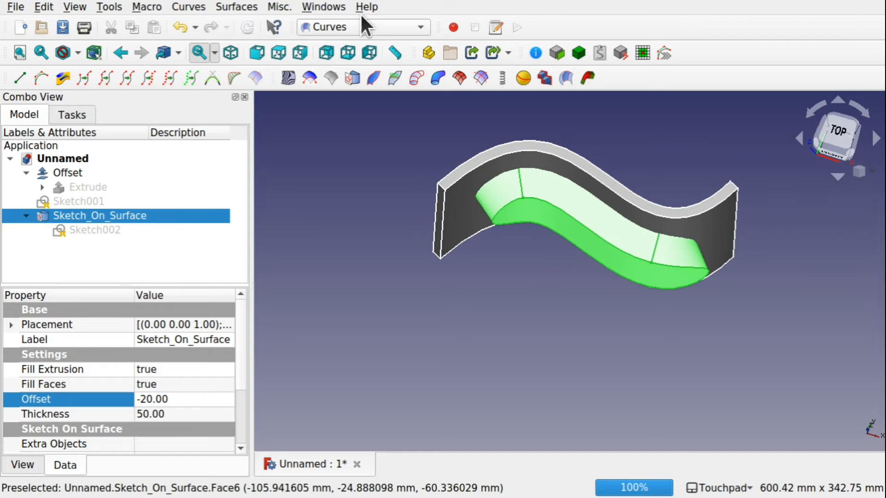
left_click(351, 29)
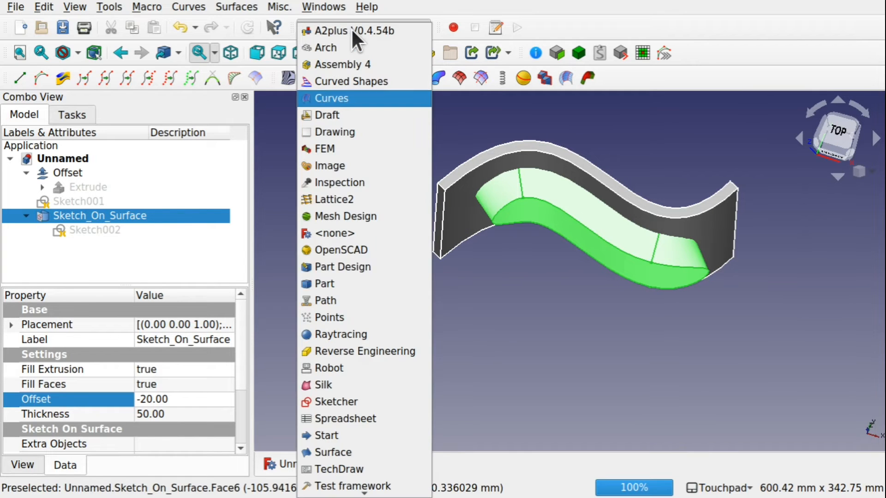
left_click(331, 279)
left_click_drag(333, 277, 661, 212, "alt")
left_click(702, 212)
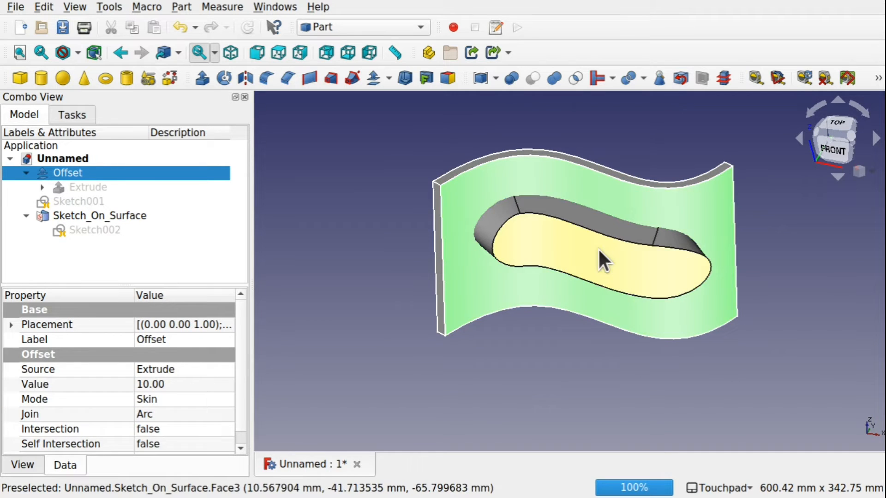
left_click(597, 248, "ctrl")
left_click(532, 76)
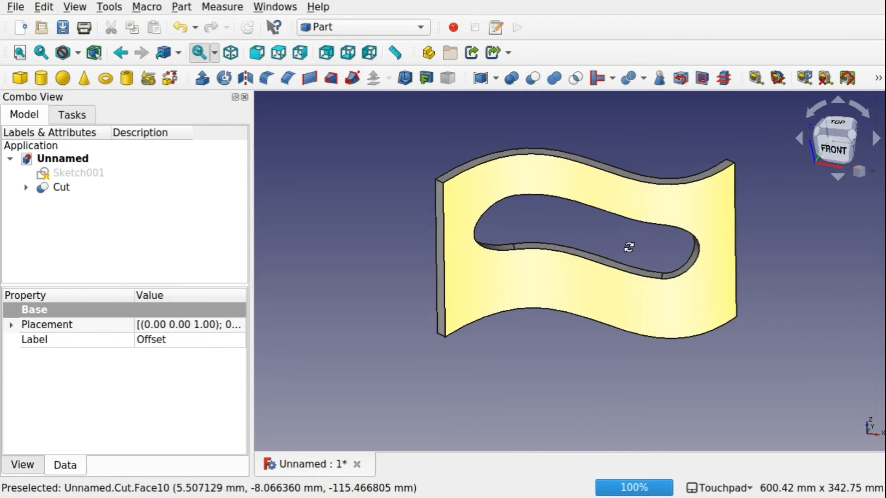
mouse_move(628, 247)
middle_mouse_down()
mouse_move(640, 179)
mouse_move(593, 308)
middle_mouse_up()
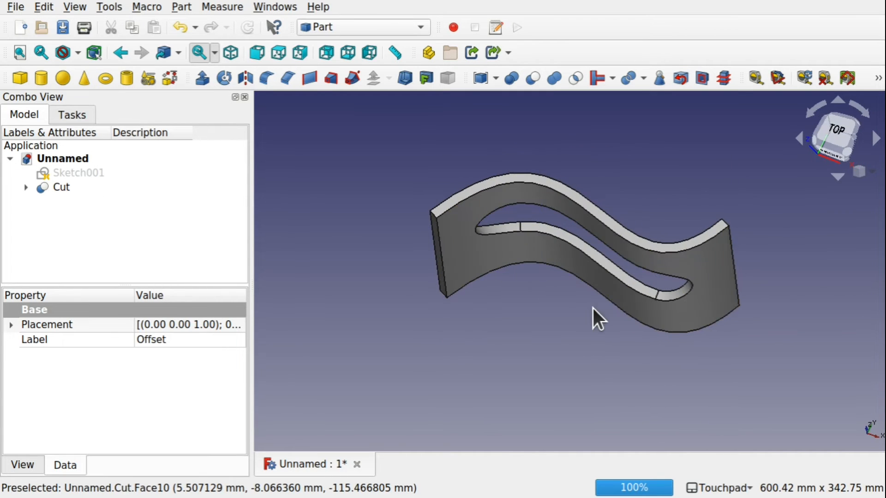
key("ctrl+z")
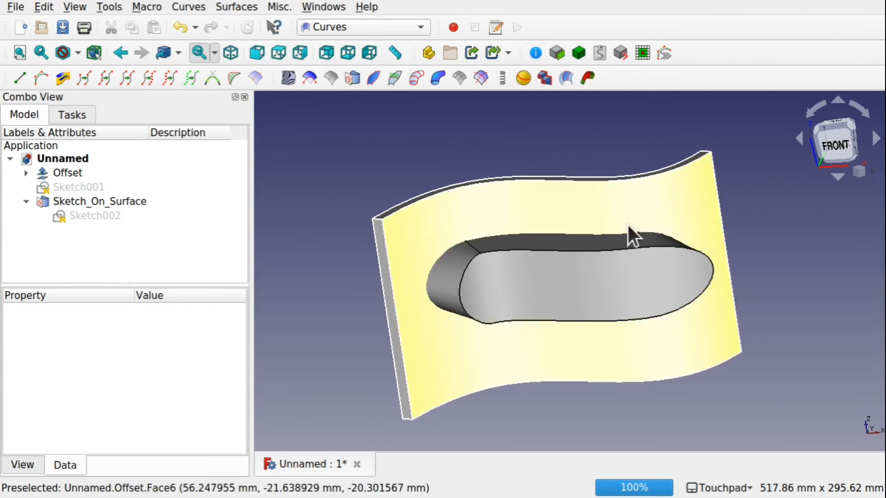
- Examine the Extra Objects and other settings of the Sketch_On_Surface object
mouse_move(577, 251)
middle_mouse_down()
mouse_move(581, 303)
mouse_move(566, 253)
mouse_move(572, 265)
middle_mouse_up()
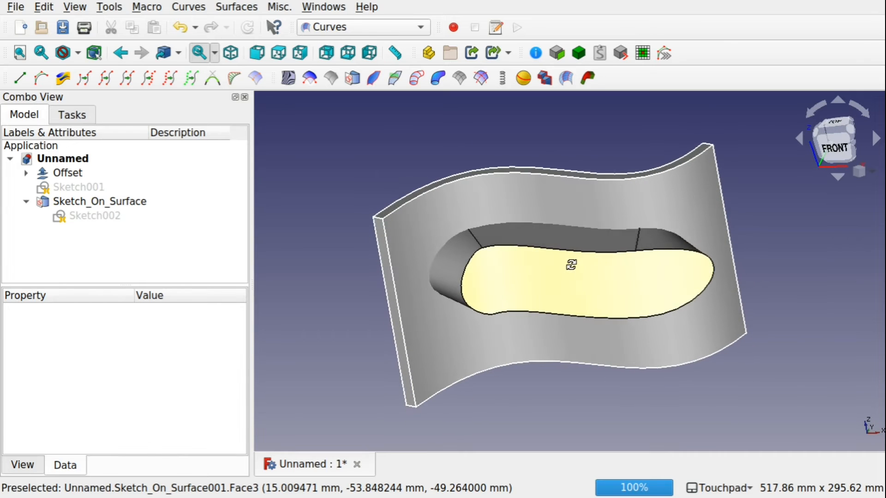
left_click(107, 199)
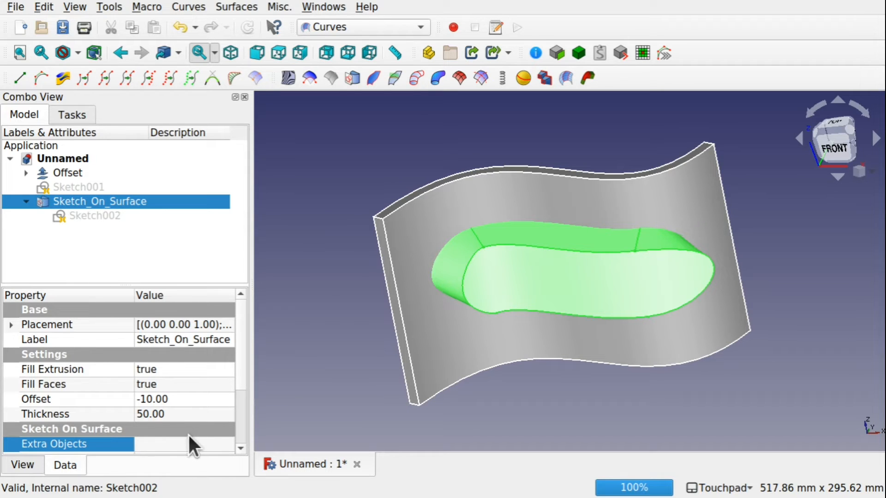
left_click_drag(239, 352, 242, 391)
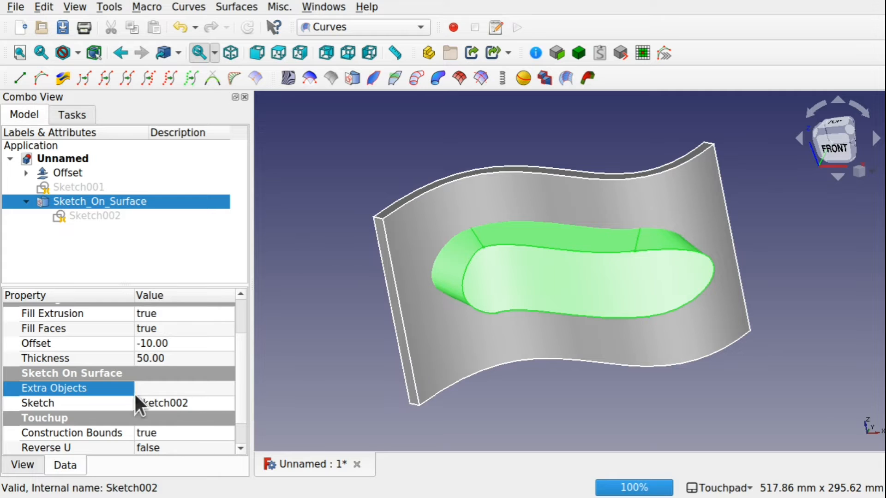
scroll(521, 279, "down", 3)
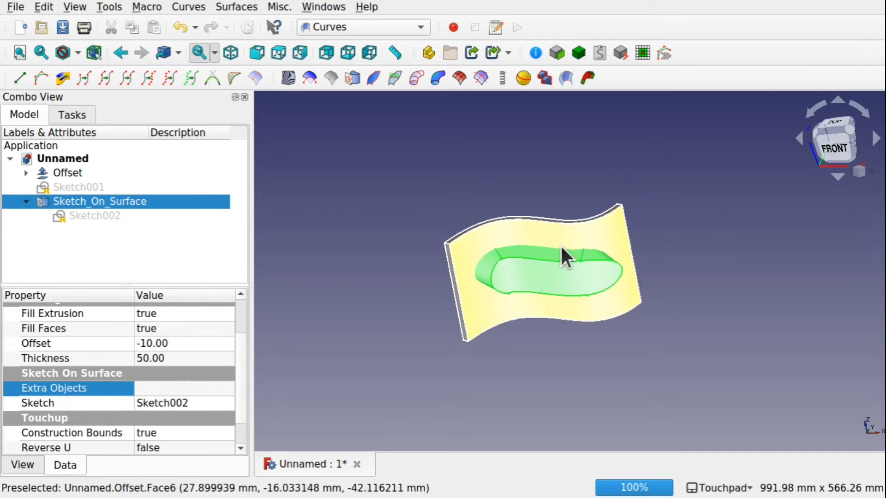
- Create a Part cube in the document using the Part workbench
left_click(441, 292)
left_click(350, 25)
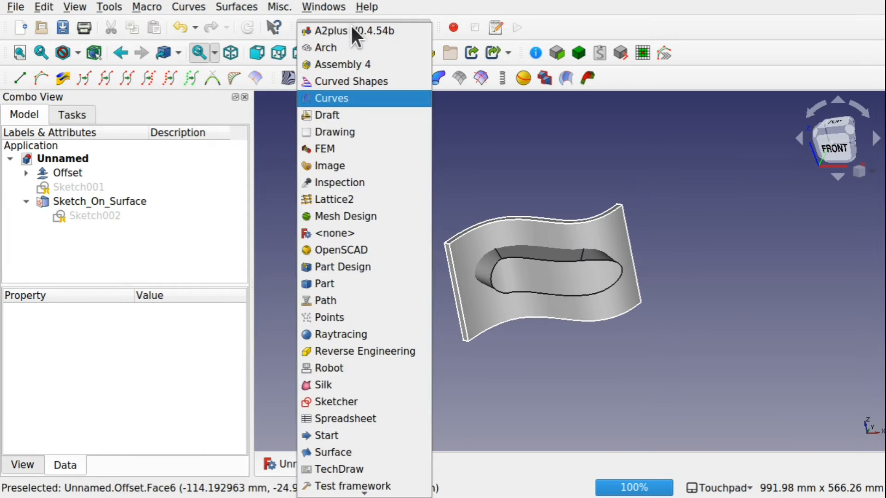
left_click(357, 285)
left_click(19, 78)
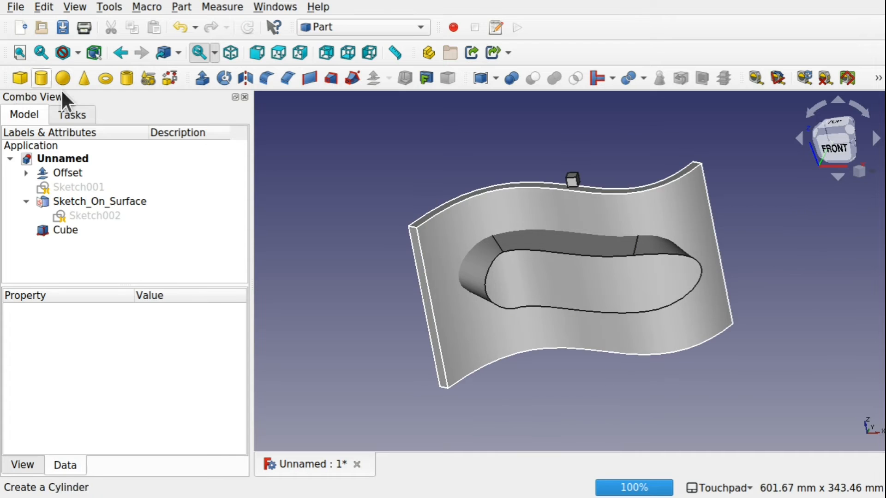
- Set the cube's length and width to 100 mm and its height to 1000 mm
left_click(65, 230)
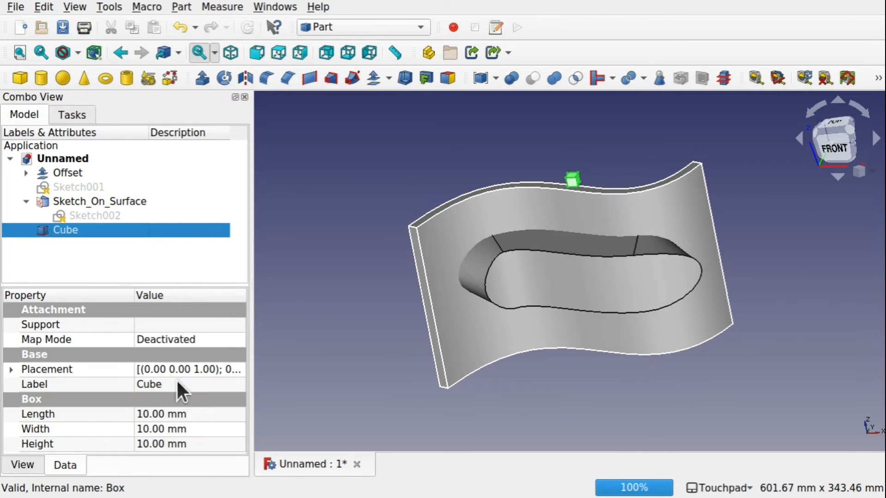
left_click(201, 416)
type("100")
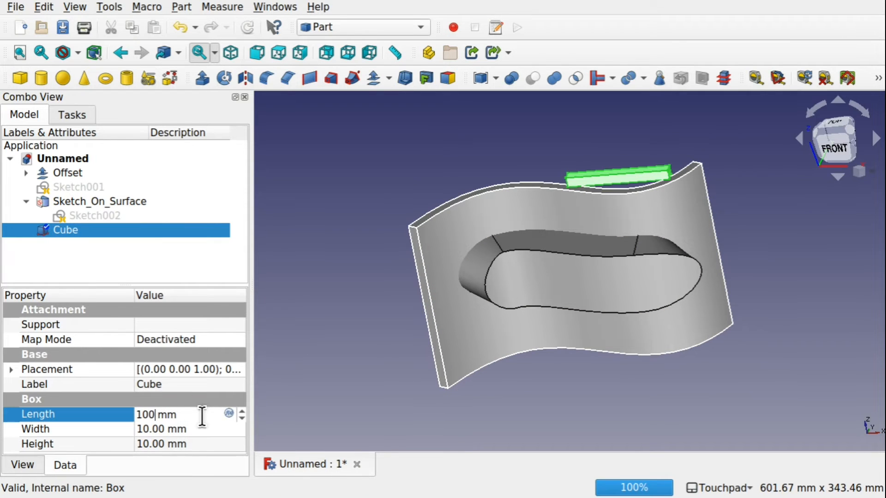
left_click(189, 428)
type("100")
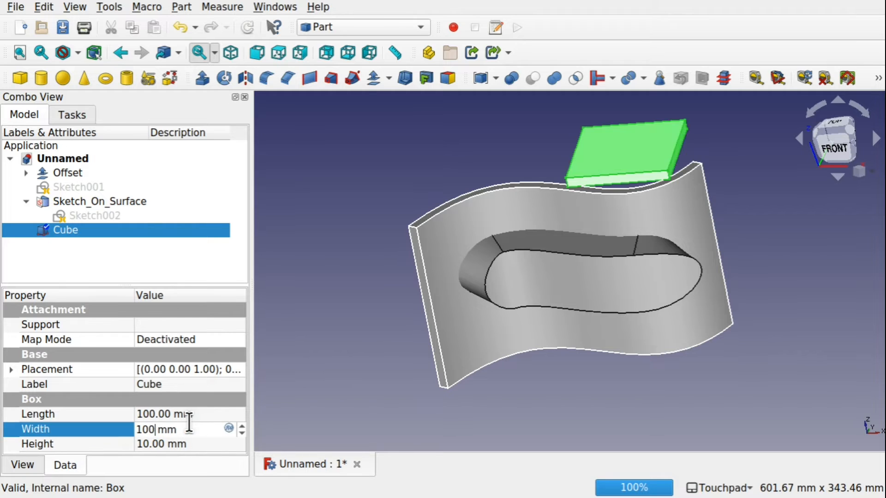
left_click(206, 444)
type("1000")
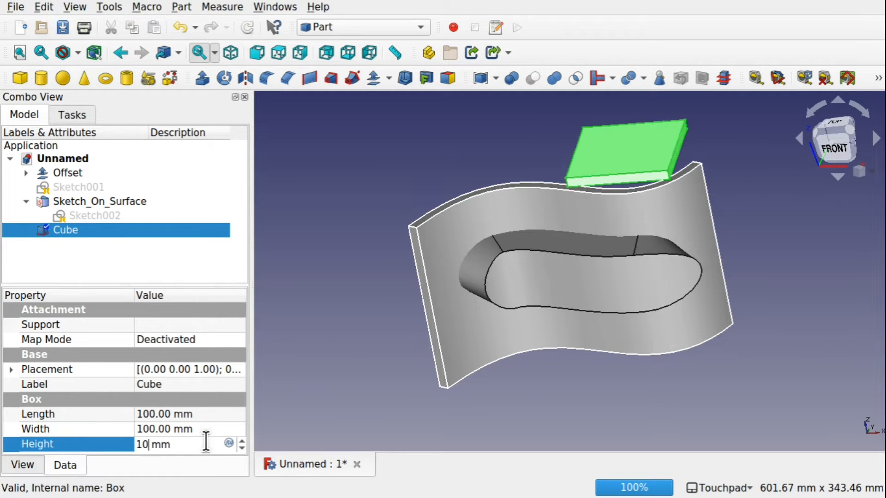
key("Return")
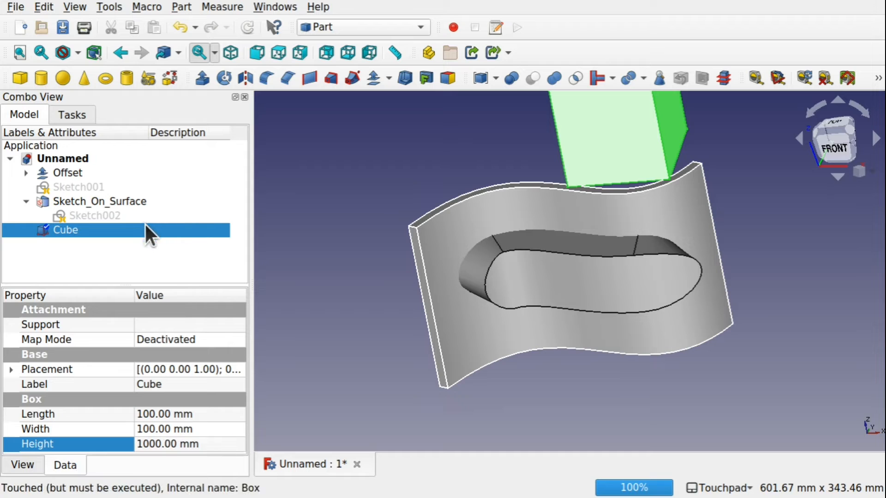
- Transform the cube, lowering it along Z and moving it about 272 mm along negative Y, in front of the curved wall
right_click(146, 226)
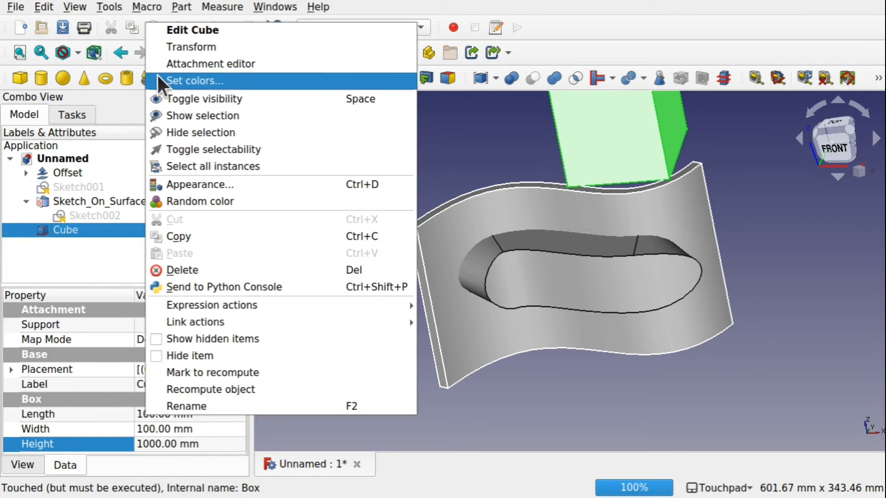
left_click(182, 43)
left_click_drag(556, 104, 583, 229)
left_click_drag(614, 283, 548, 414)
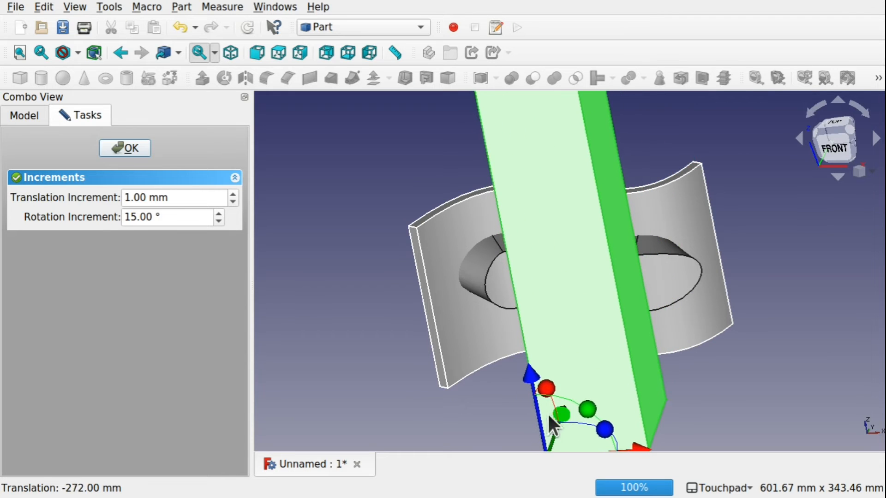
left_click(121, 146)
- Set the cube's height to 100 mm
left_click(141, 444)
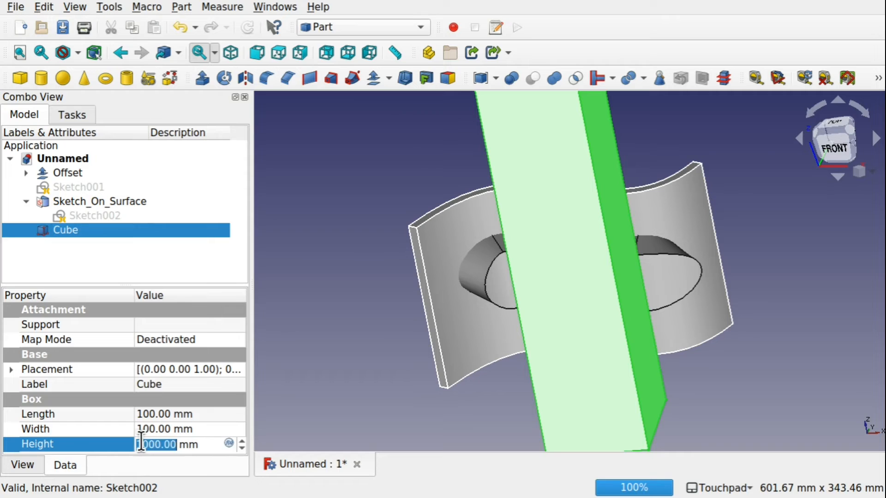
left_click(144, 444)
key("BackSpace")
key("Return")
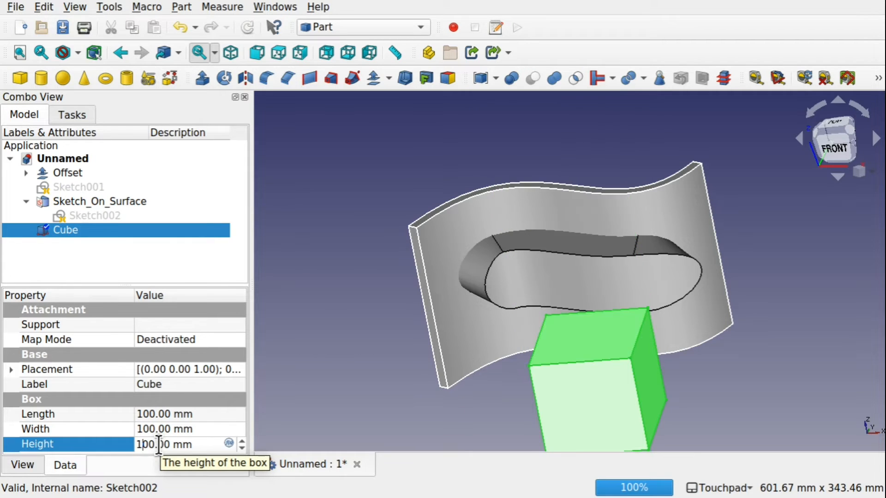
left_click(691, 385)
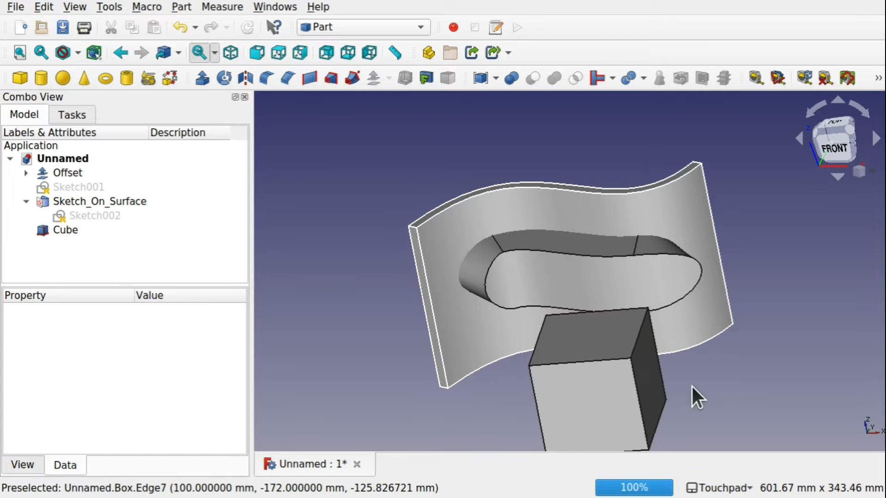
- Link the Cube to Sketch_On_Surface as its extra object and recompute the mapped geometry
middle_click_drag(691, 385, 699, 355, "alt")
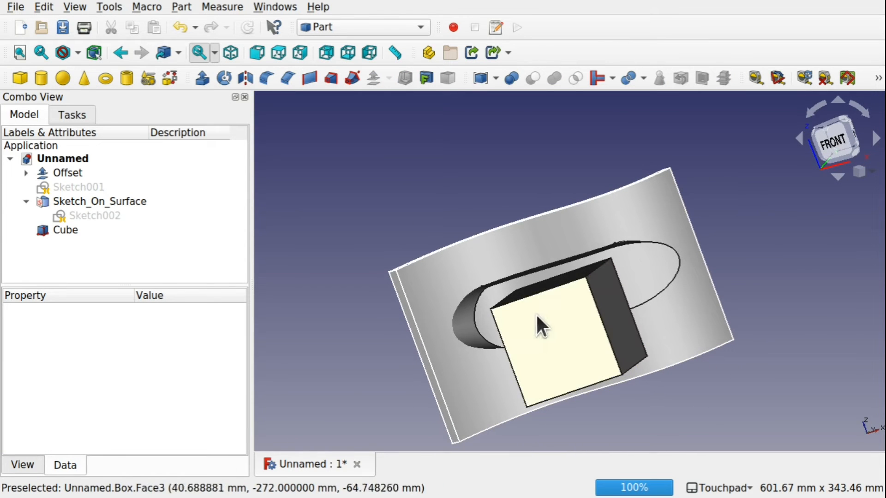
left_click(100, 201)
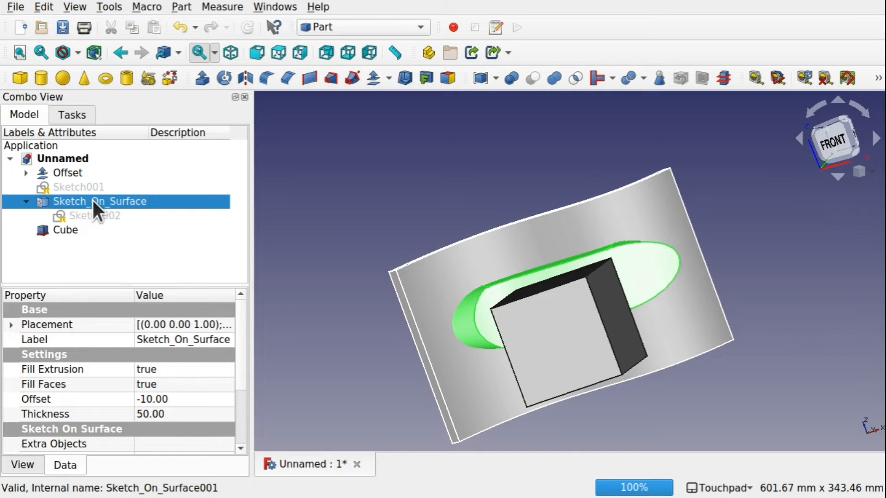
left_click(225, 443)
left_click(225, 444)
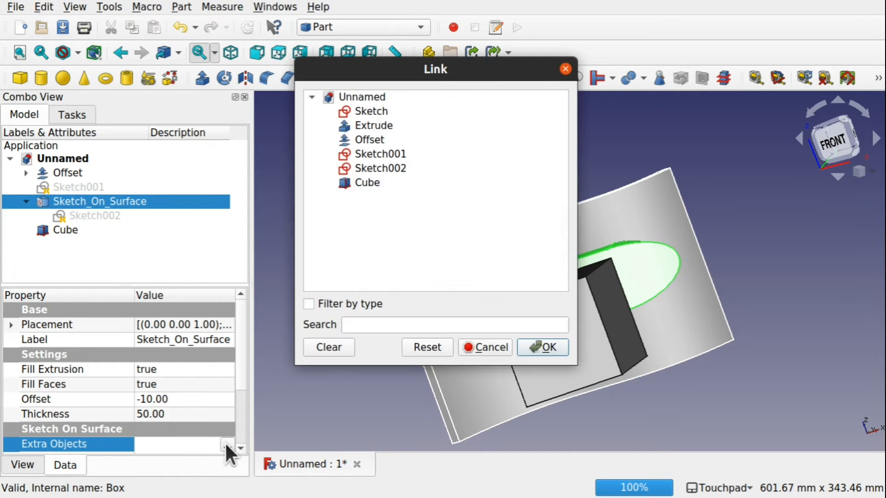
left_click(356, 183)
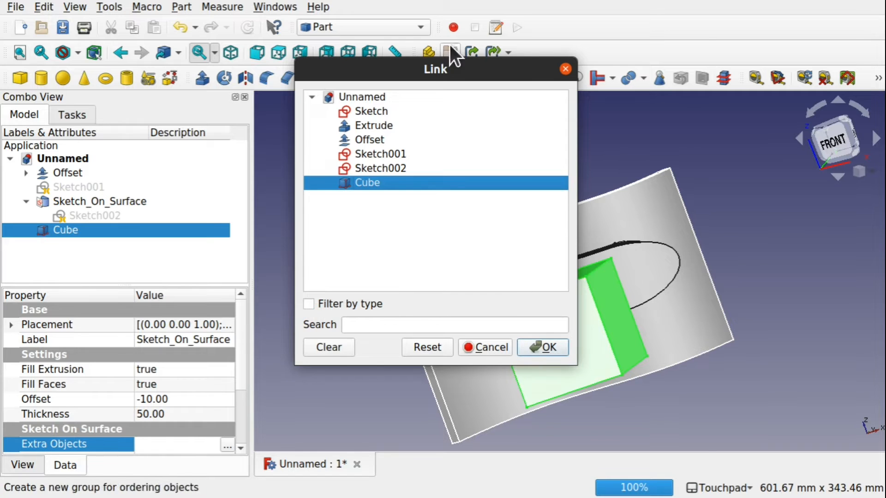
left_click(539, 346)
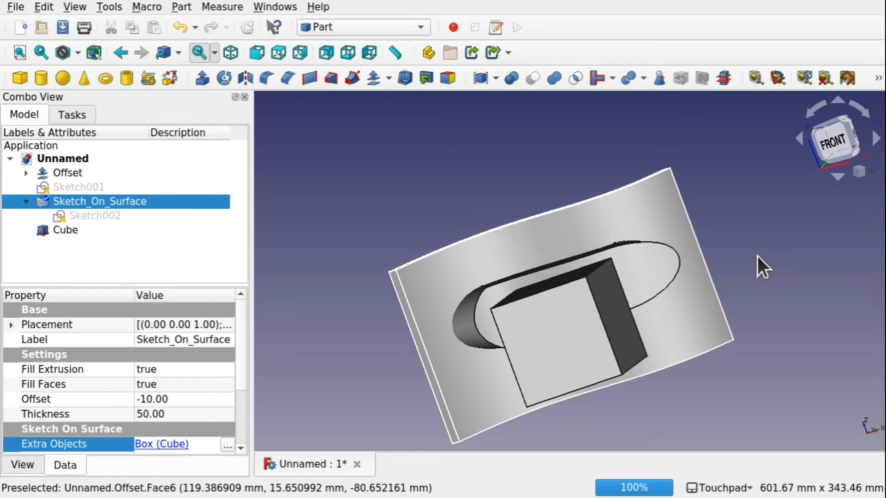
left_click(773, 273)
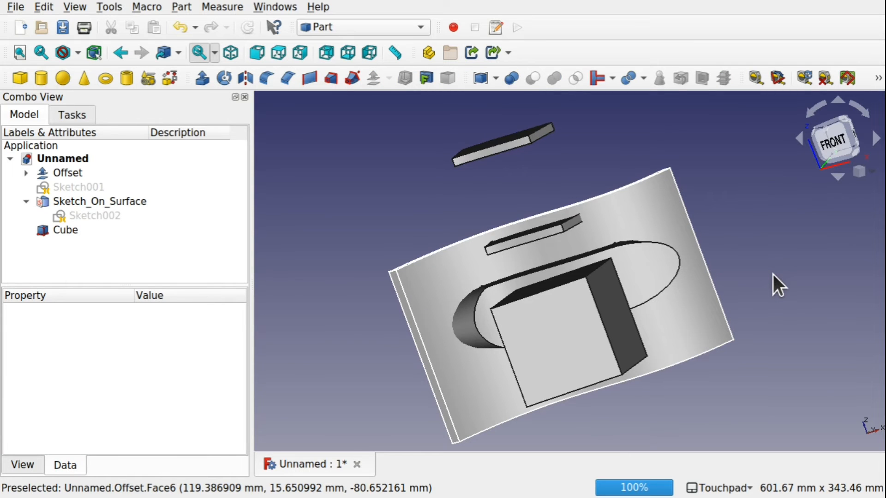
- Delete the Cube from the document, accepting that Sketch_On_Surface references it
left_click_drag(773, 275, 801, 281, "shift")
left_click_drag(601, 242, 534, 297, "shift")
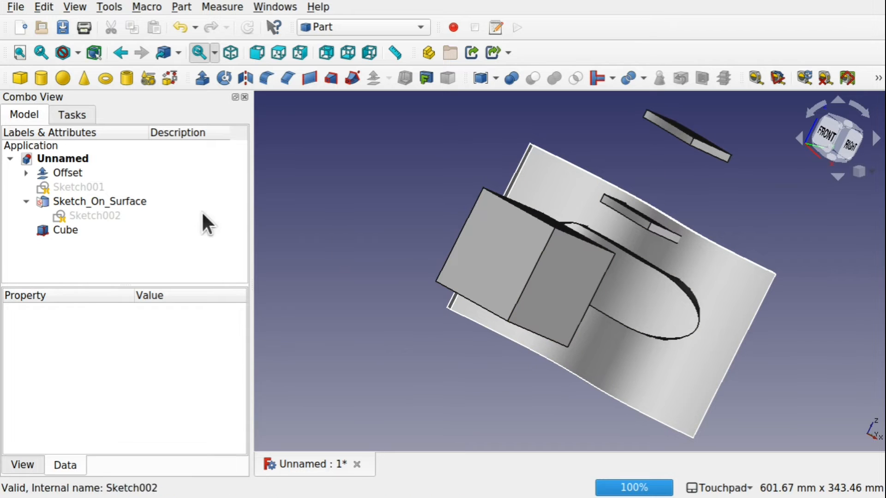
left_click(76, 226)
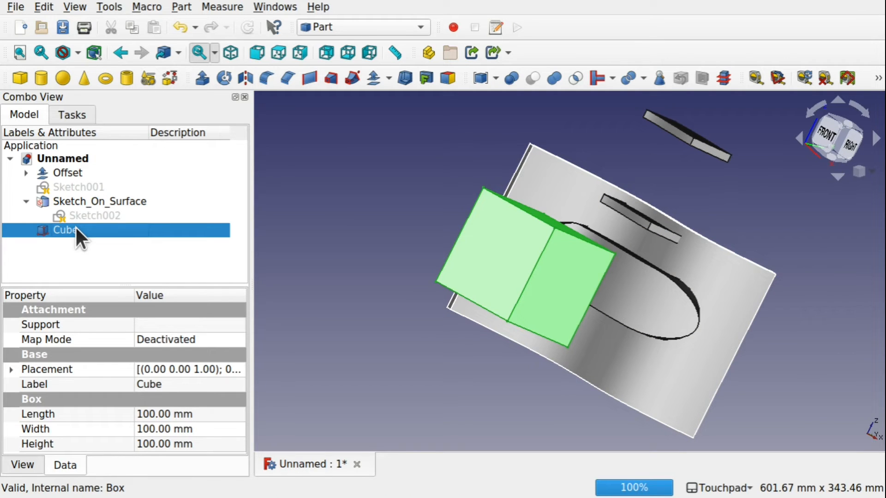
left_click_drag(588, 190, 606, 212, "shift")
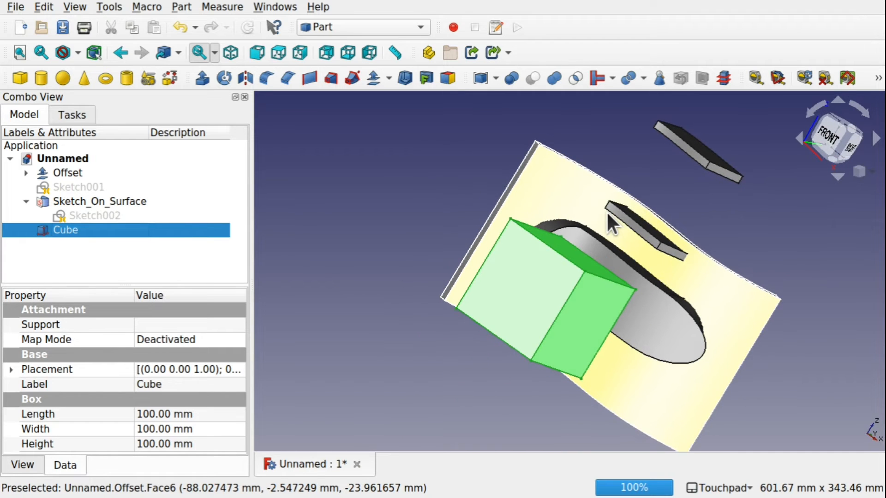
key("Delete")
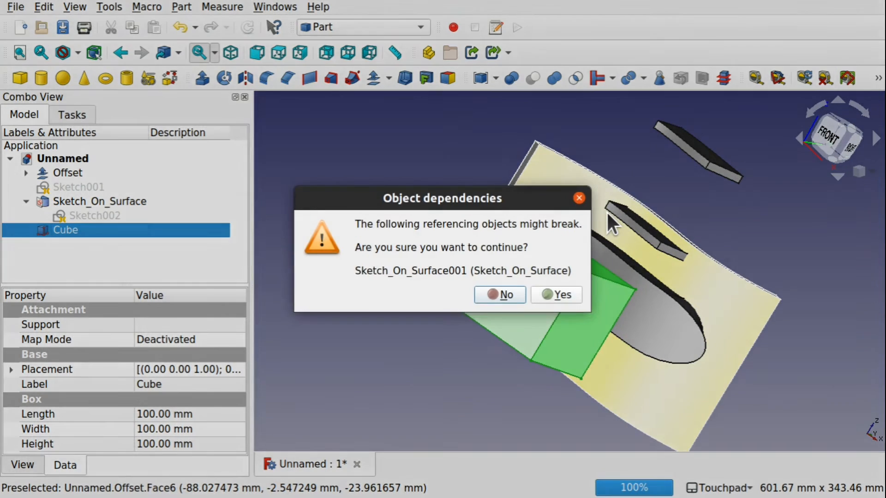
left_click(573, 295)
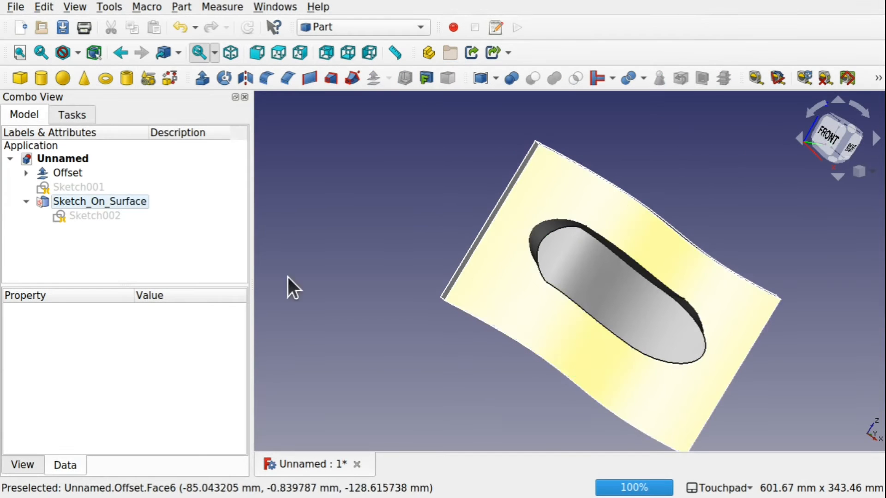
- Set Construction Bounds to false for Sketch_On_Surface and apply the change to the slot
left_click(86, 214)
left_click(97, 203)
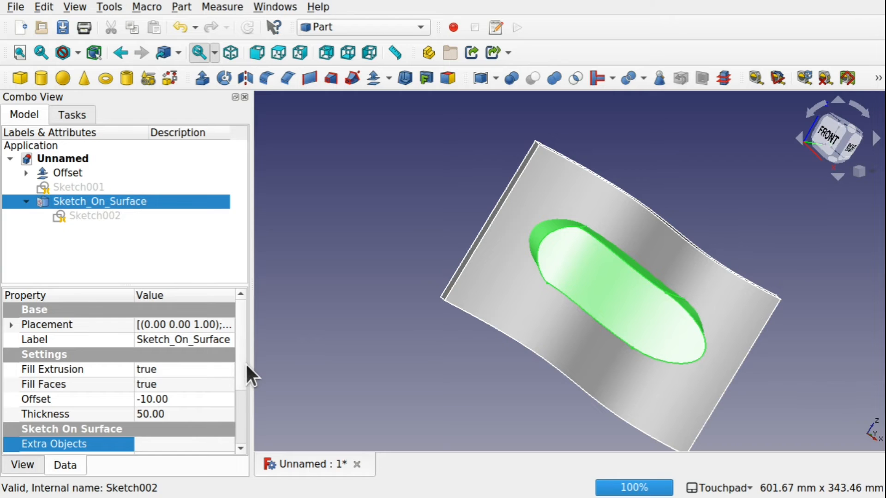
scroll(238, 367, "down", 3)
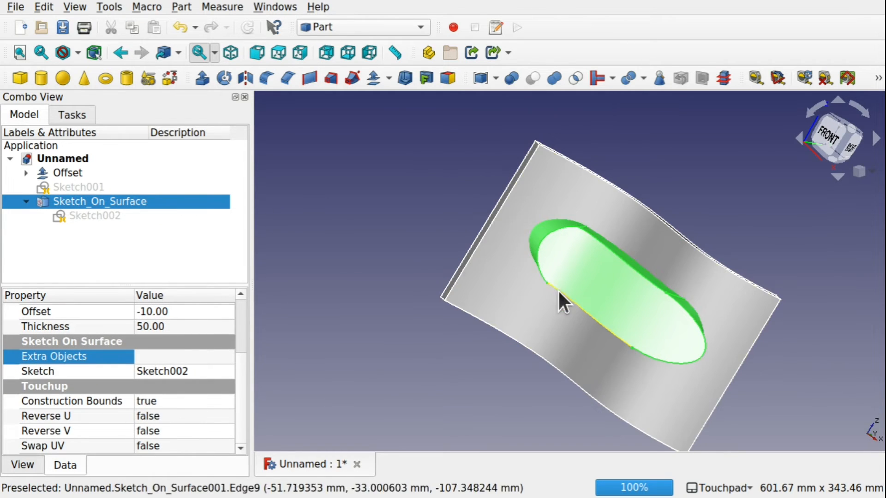
left_click(216, 401)
left_click(216, 400)
left_click(198, 393)
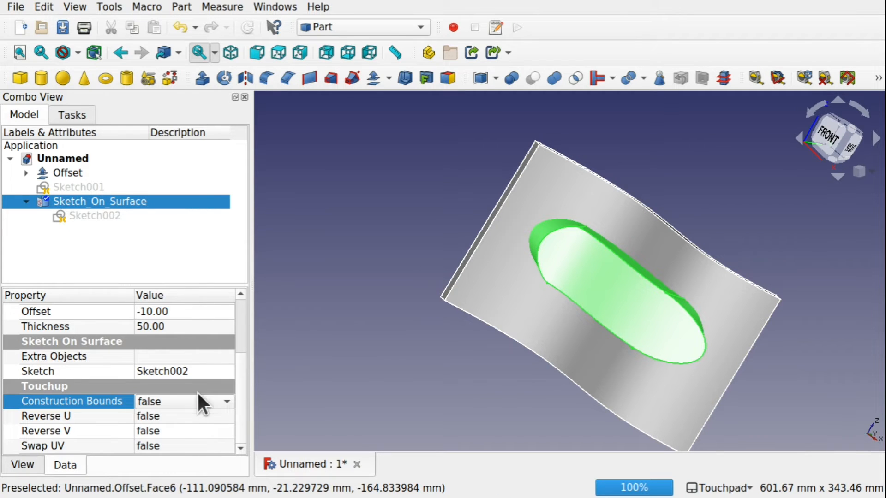
left_click(408, 375)
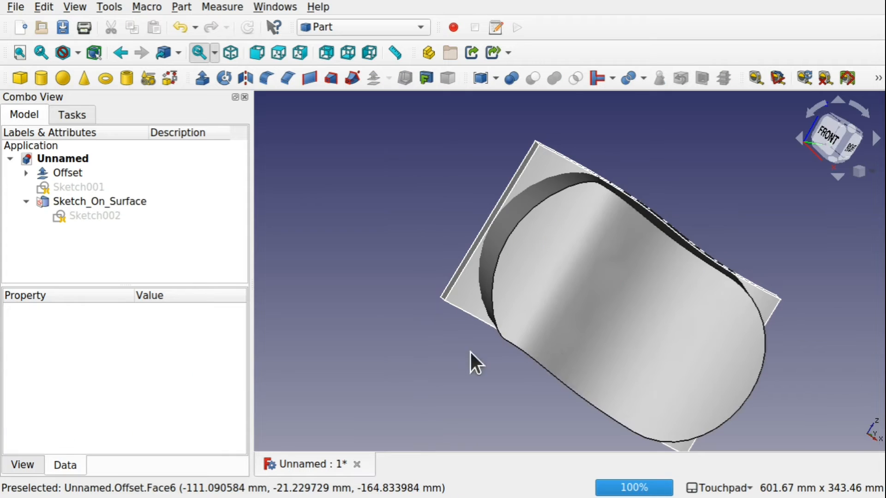
- Stretch the curve in the wall's profile sketch outward, moving its left endpoint to about (-264.6, -85.6) and its right endpoint farther right
mouse_move(692, 256)
middle_mouse_down()
mouse_move(598, 333)
mouse_move(636, 314)
mouse_move(658, 326)
mouse_move(629, 337)
mouse_move(645, 282)
middle_mouse_up()
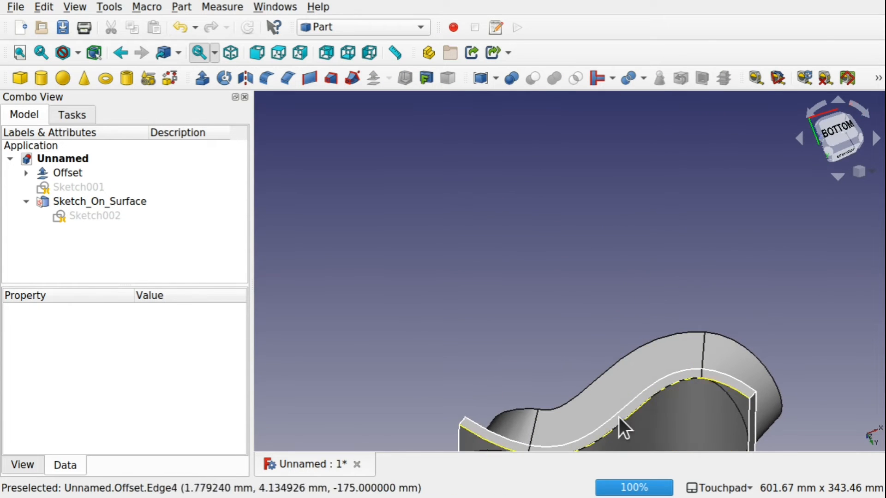
middle_click_drag(655, 352, 585, 375)
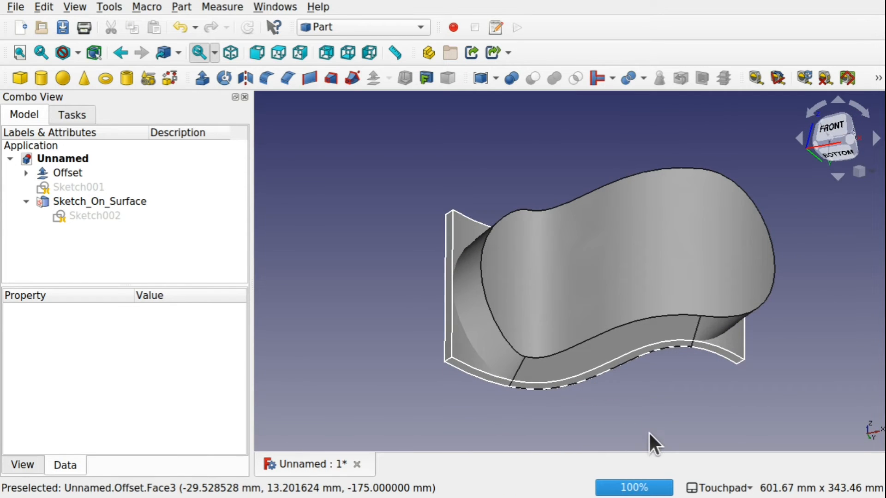
middle_click_drag(649, 436, 662, 379)
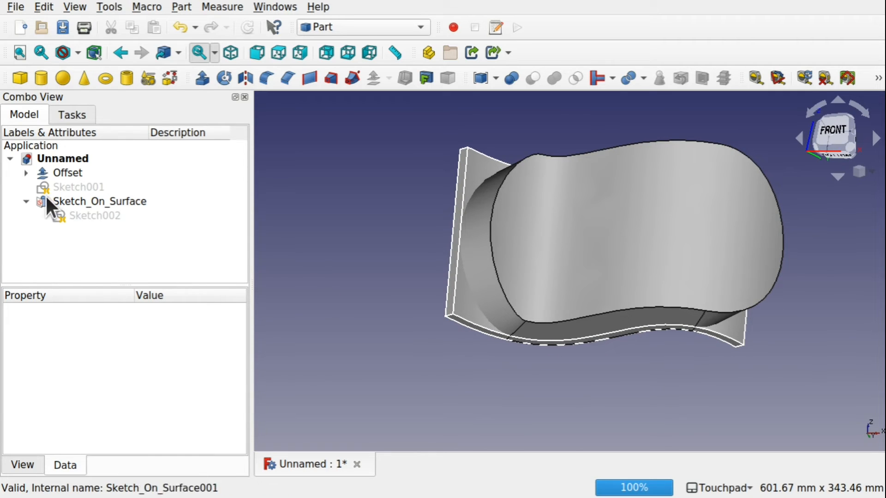
left_click(24, 171)
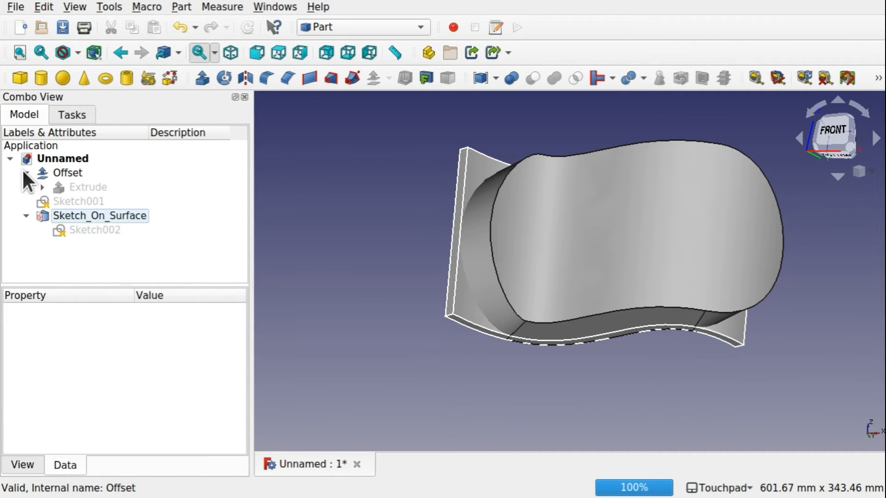
left_click(41, 186)
double_click(103, 199)
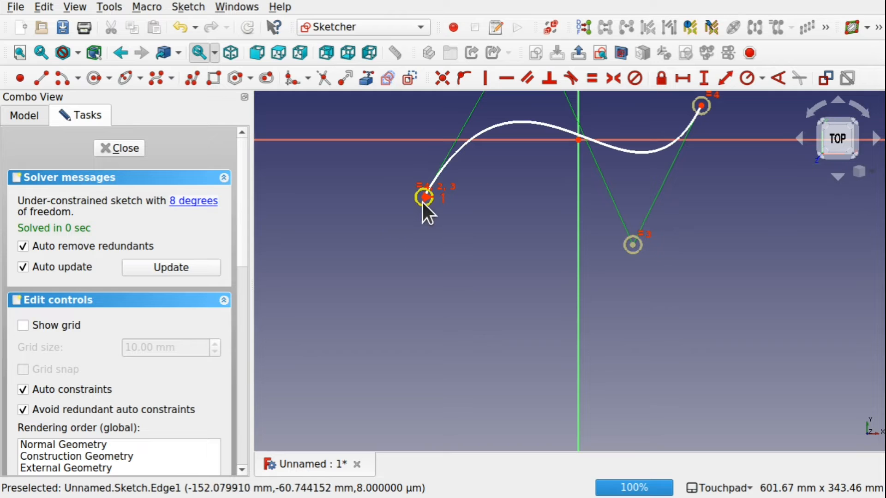
left_click_drag(425, 197, 302, 230)
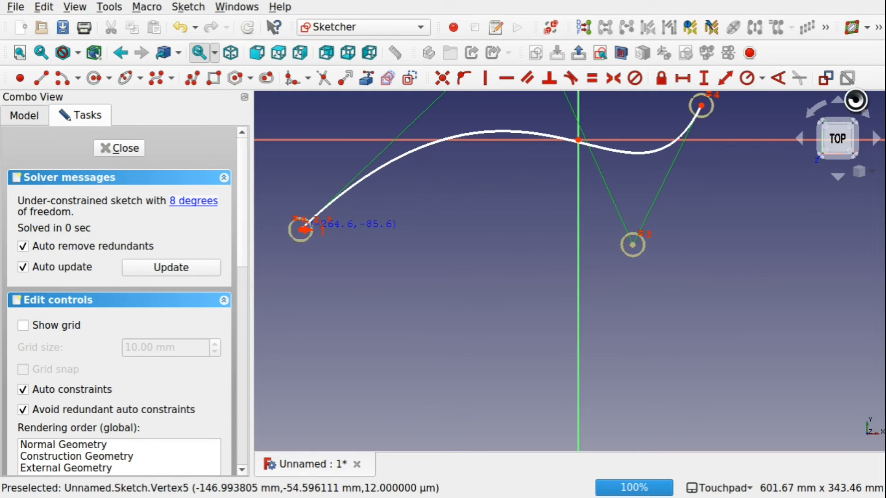
left_click_drag(701, 105, 799, 132)
left_click(119, 150)
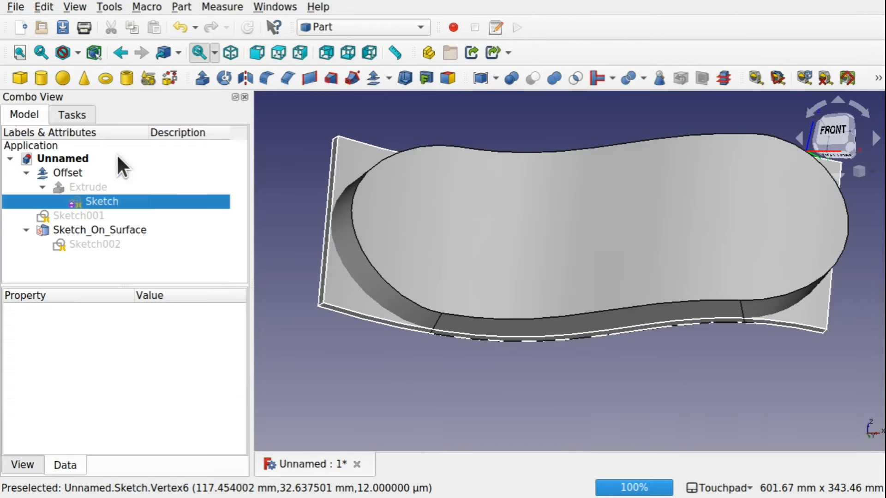
mouse_move(619, 256)
left_mouse_down("alt")
mouse_move(571, 231)
mouse_move(589, 180)
mouse_move(574, 267)
left_mouse_up("alt")
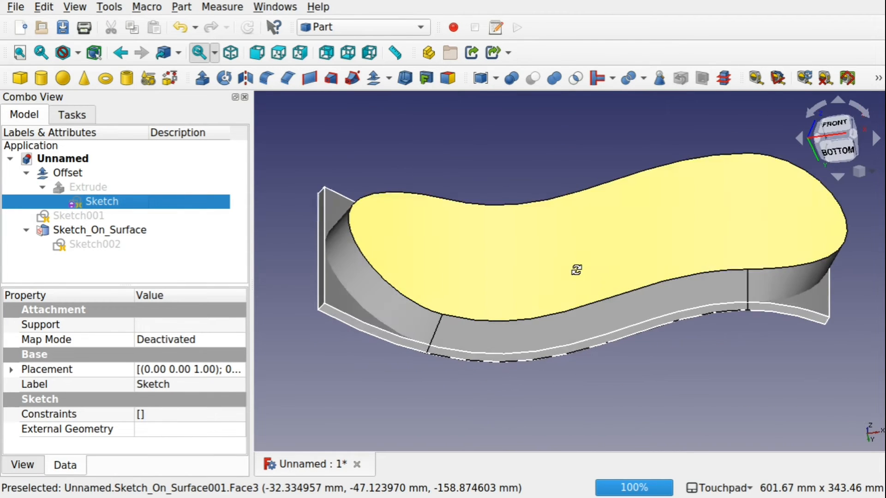
left_click(340, 292)
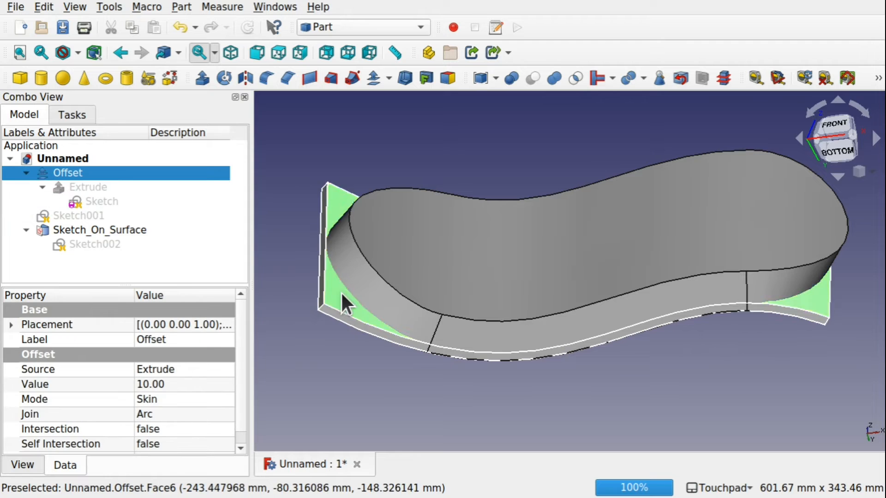
key("space")
left_click_drag(341, 293, 558, 233, "alt")
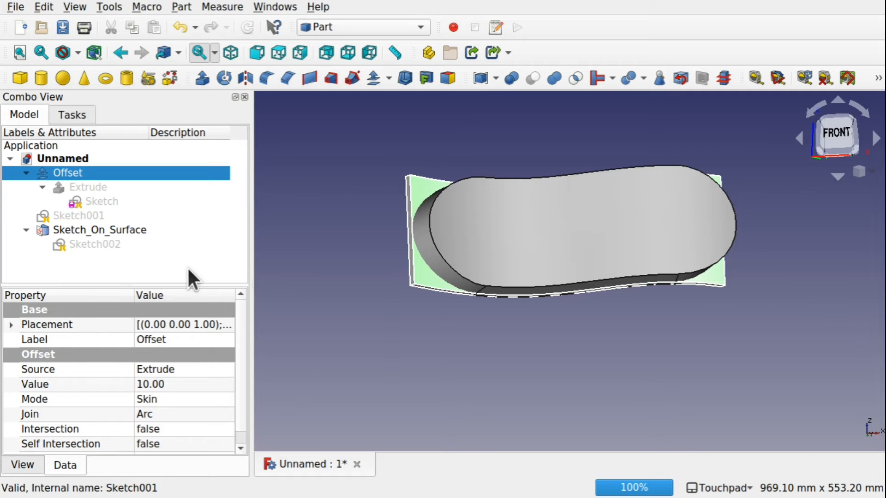
- Set Construction Bounds back to true for Sketch_On_Surface
left_click(94, 229)
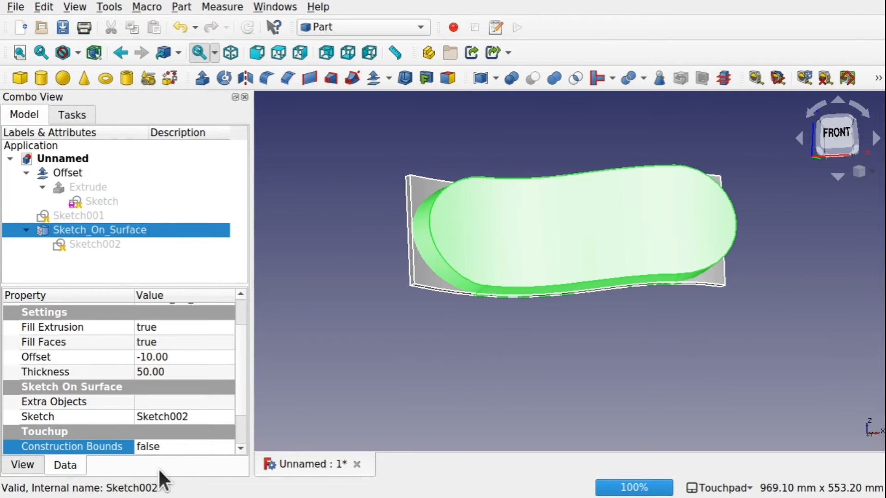
left_click(184, 442)
left_click(174, 459)
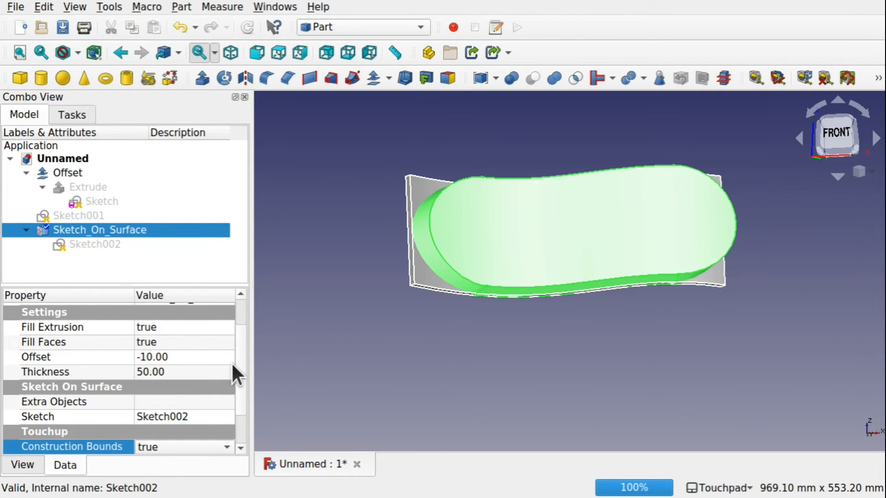
- Set Reverse U to true for Sketch_On_Surface and apply it to the mapped slot
scroll(241, 373, "down", 1)
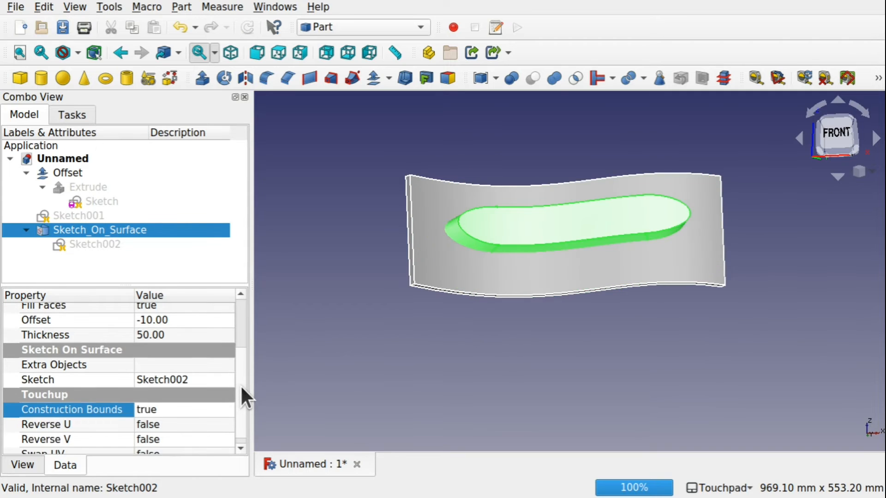
left_click(242, 447)
left_click(175, 412)
left_click(175, 415)
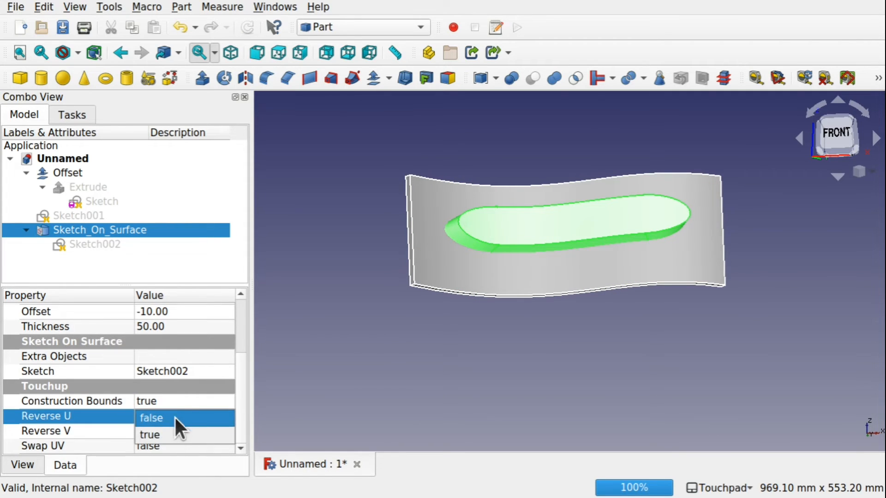
left_click(172, 432)
left_click(352, 369)
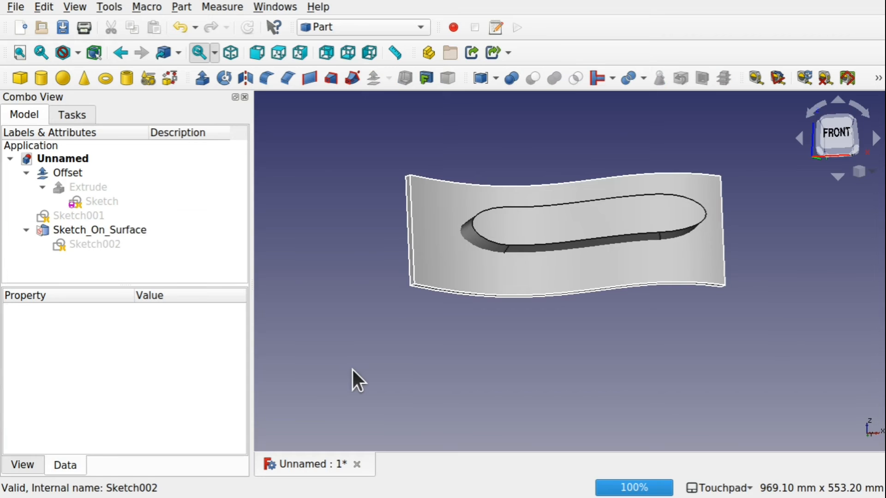
- Set Reverse V to true for Sketch_On_Surface and apply it to the mapped slot
left_click(125, 225)
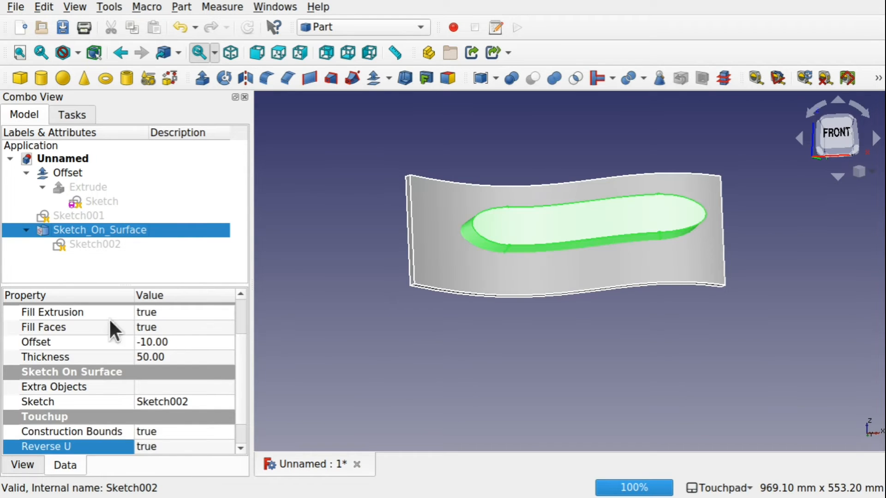
scroll(244, 378, "down", 2)
left_click(180, 431)
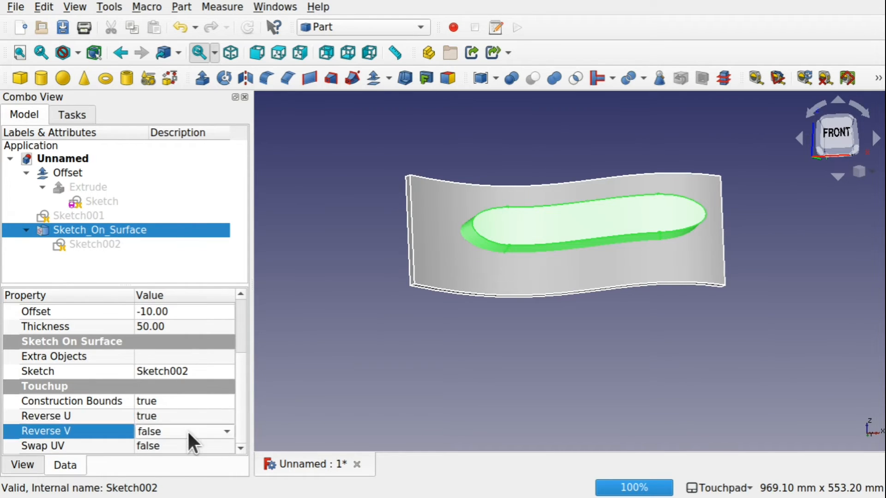
left_click(188, 431)
left_click(182, 446)
left_click(412, 351)
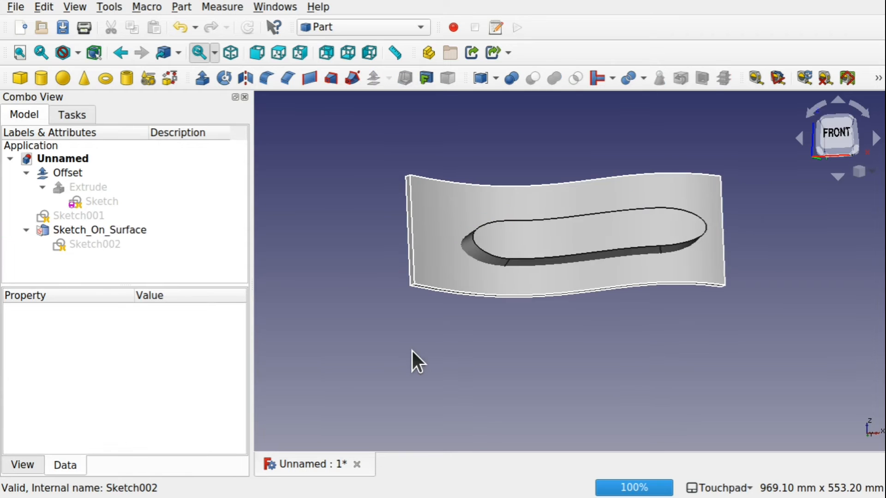
- Set Reverse U to false for Sketch_On_Surface and apply it to the mapped slot
mouse_move(510, 293)
left_mouse_down("alt")
mouse_move(676, 203)
mouse_move(584, 263)
mouse_move(548, 299)
mouse_move(591, 199)
mouse_move(589, 271)
mouse_move(565, 215)
mouse_move(654, 239)
left_mouse_up("alt")
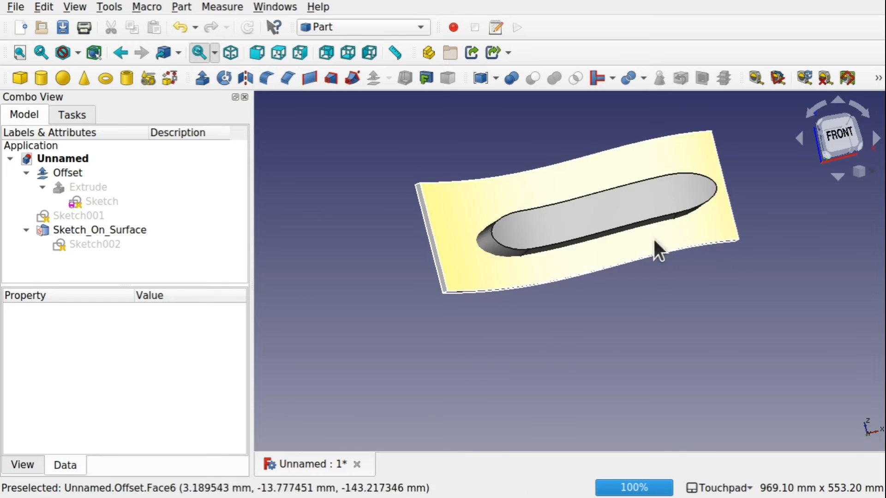
left_click(105, 233)
left_click(184, 432)
left_click(184, 433)
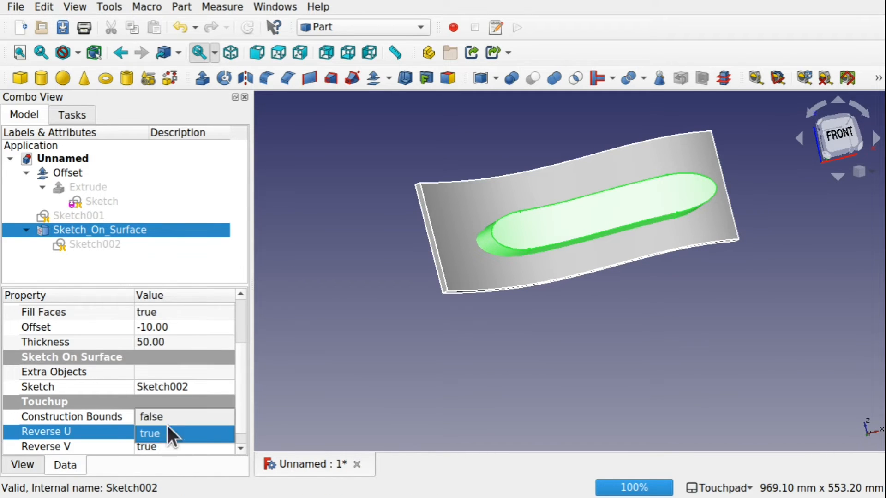
left_click(179, 417)
left_click(564, 286)
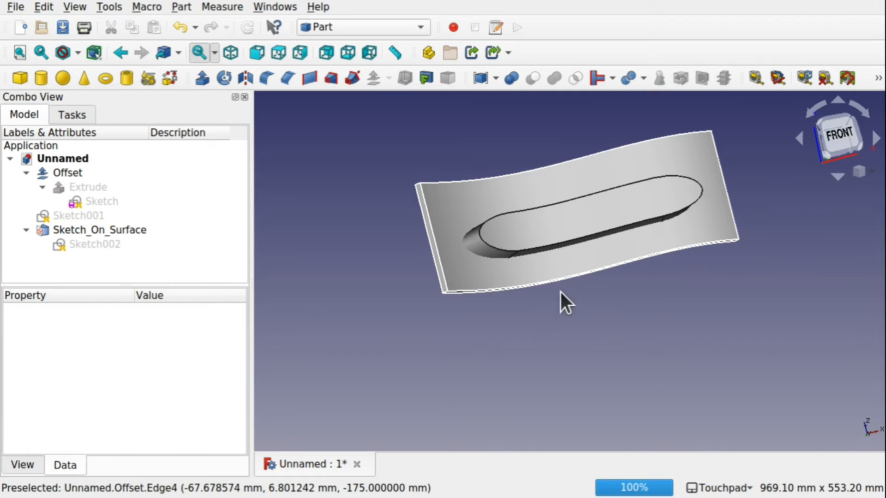
- Set Reverse U back to true for Sketch_On_Surface and watch the slot's shift from below the wall
mouse_move(561, 291)
left_mouse_down("alt")
mouse_move(517, 274)
mouse_move(524, 231)
left_mouse_up("alt")
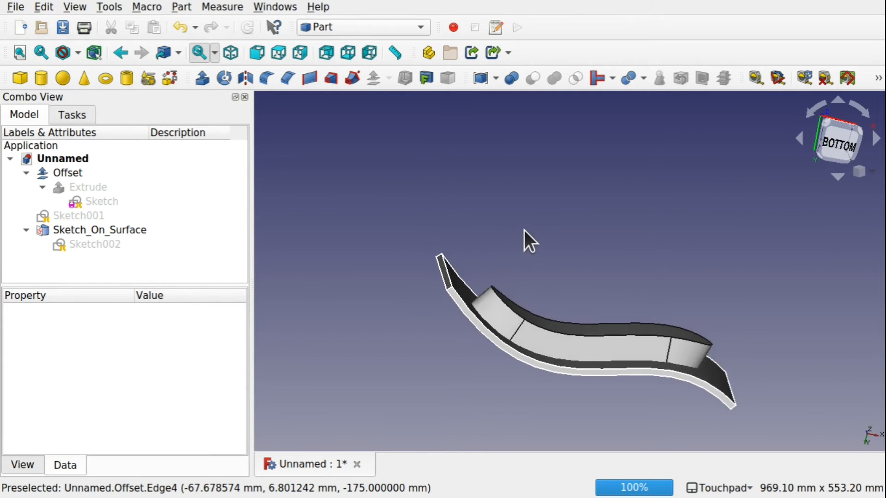
left_click(99, 244)
left_click(102, 230)
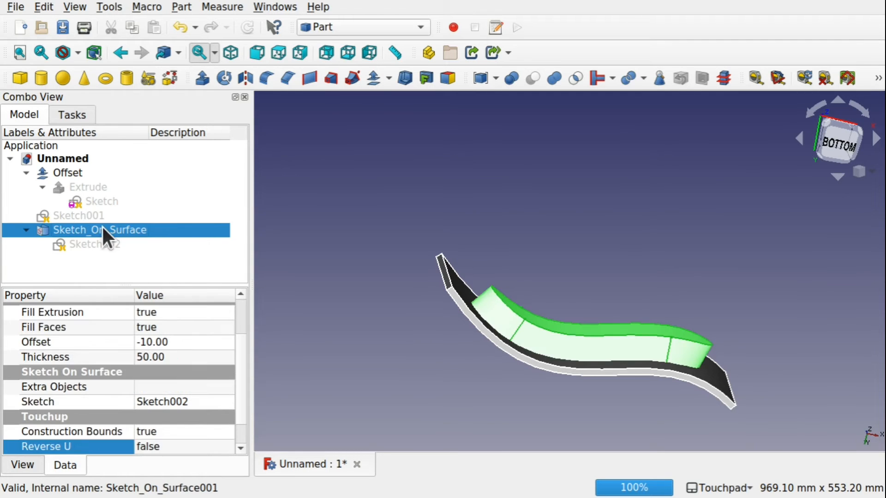
scroll(233, 444, "down", 1)
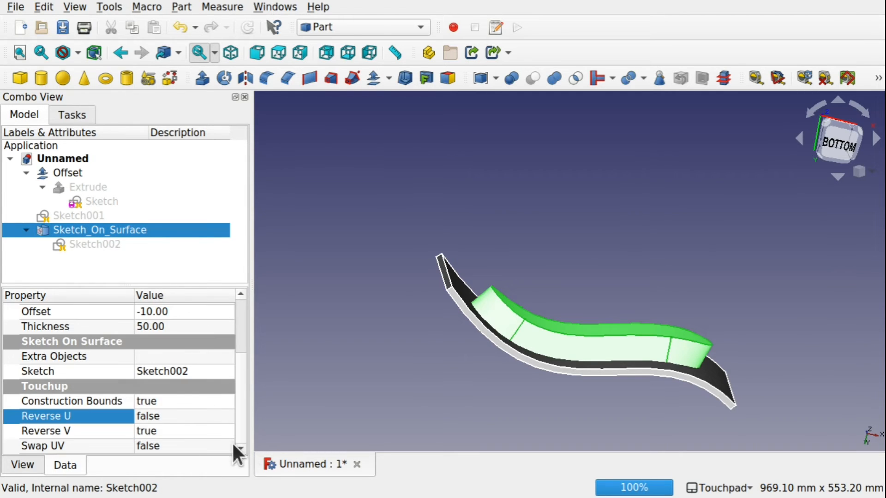
left_click(178, 414)
left_click(168, 432)
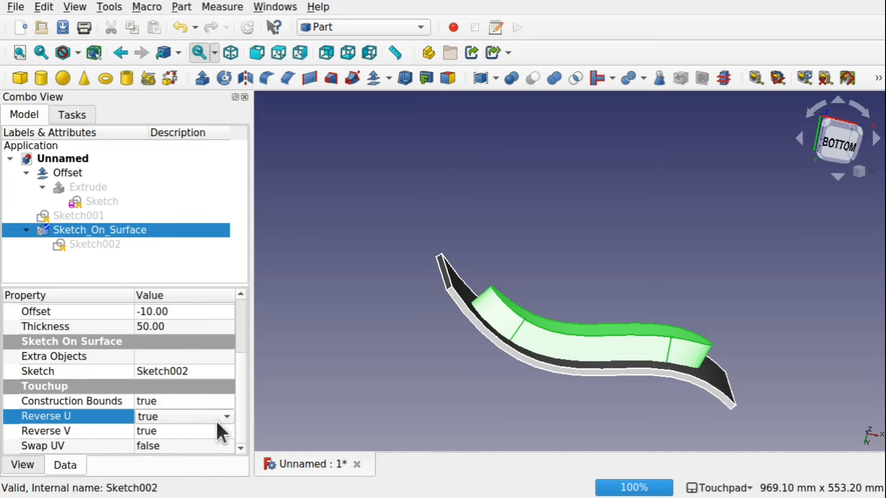
left_click(459, 400)
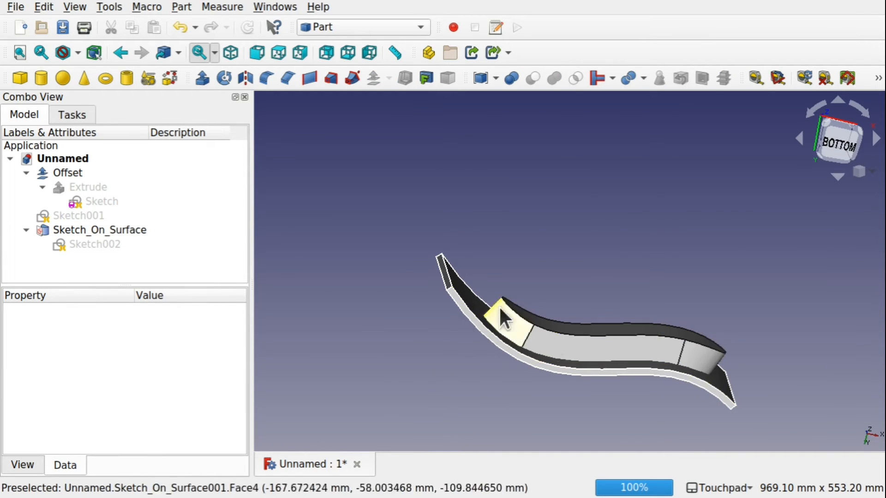
- Set both Reverse V and Reverse U to false for Sketch_On_Surface
middle_click_drag(502, 352, 502, 403)
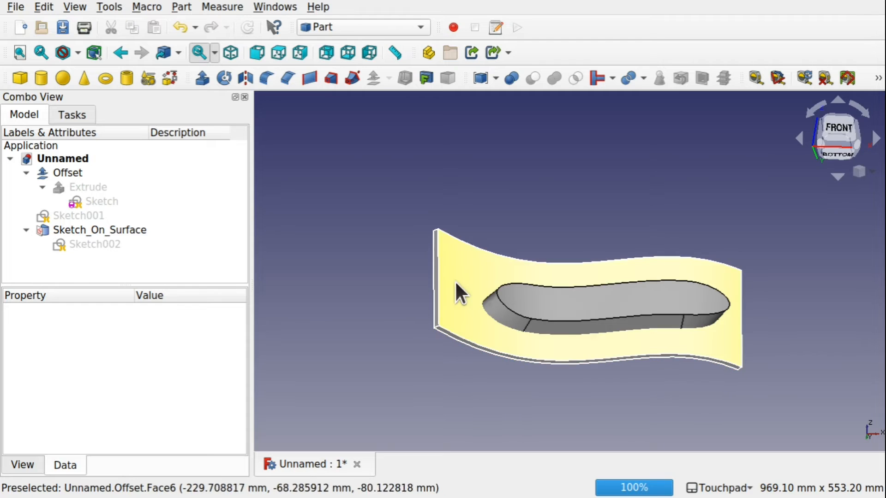
left_click(91, 244)
left_click(134, 230)
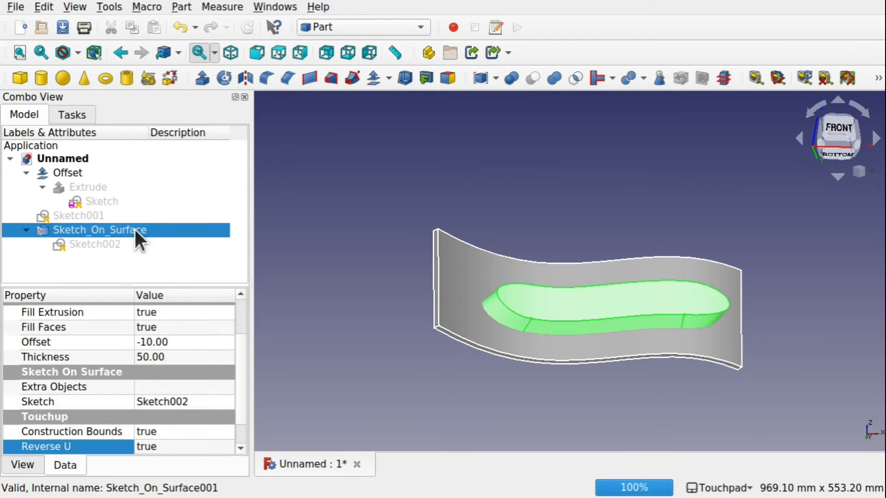
scroll(242, 416, "down", 1)
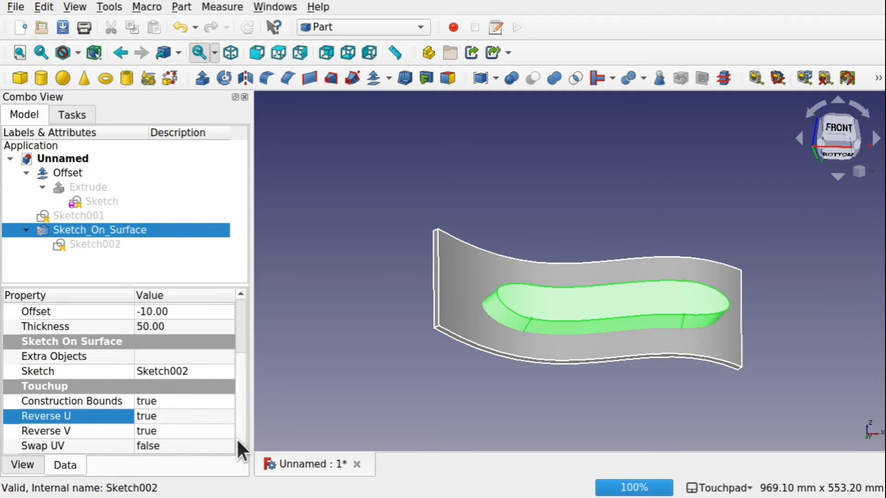
left_click(178, 429)
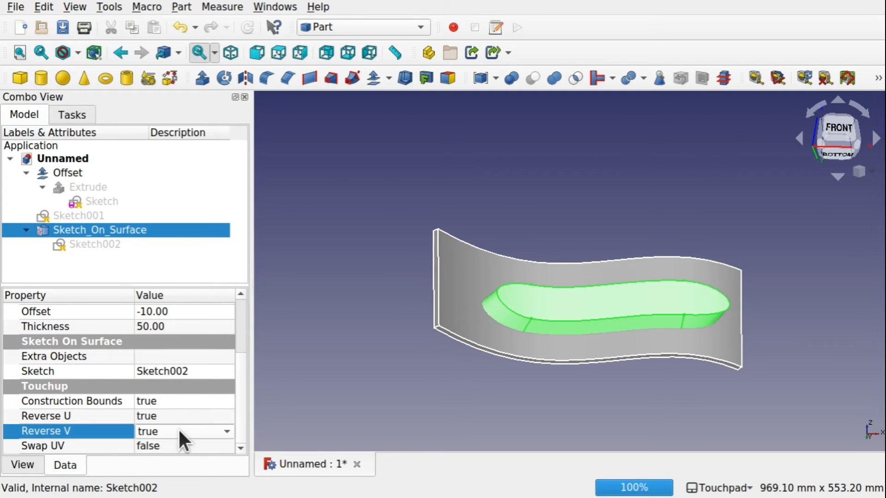
left_click(176, 430)
left_click(155, 418)
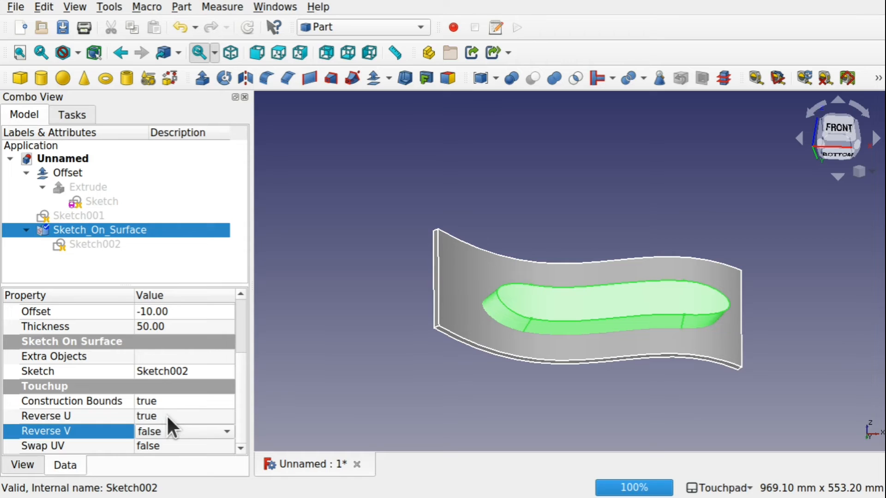
double_click(166, 415)
left_click(165, 401)
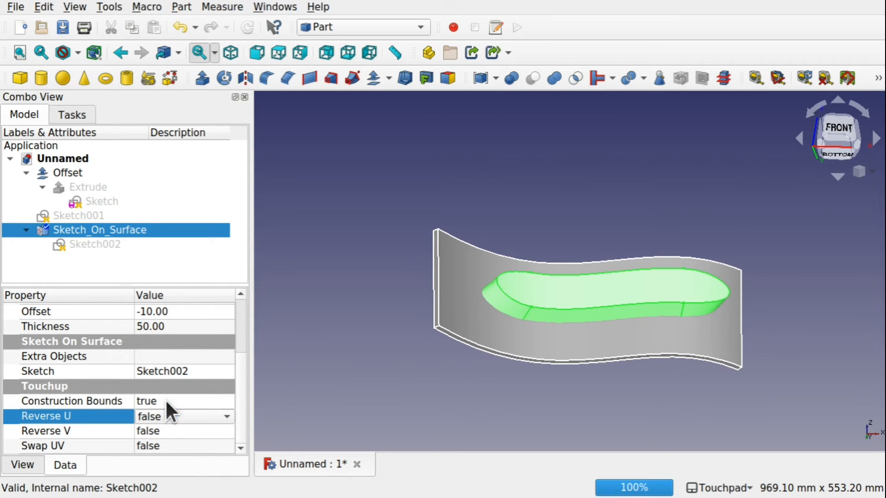
- Set Swap UV to true for Sketch_On_Surface and inspect the remapped slot on the wall
left_click(170, 445)
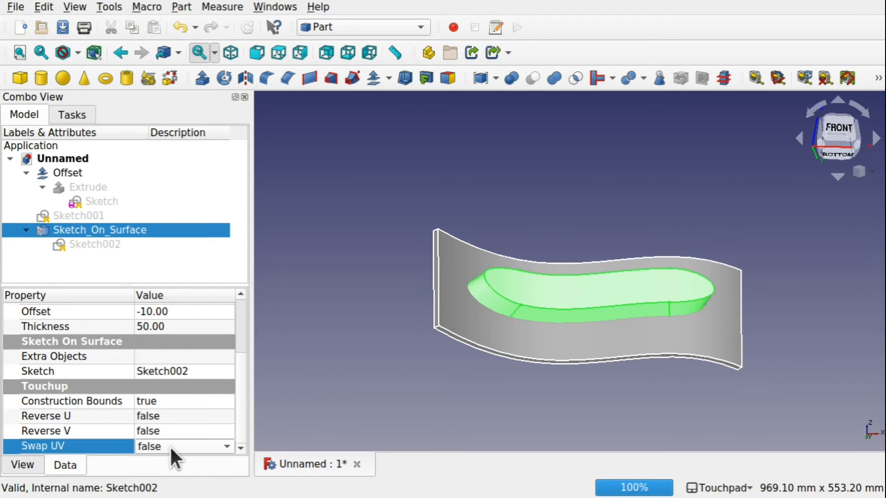
left_click(169, 446)
left_click(170, 463)
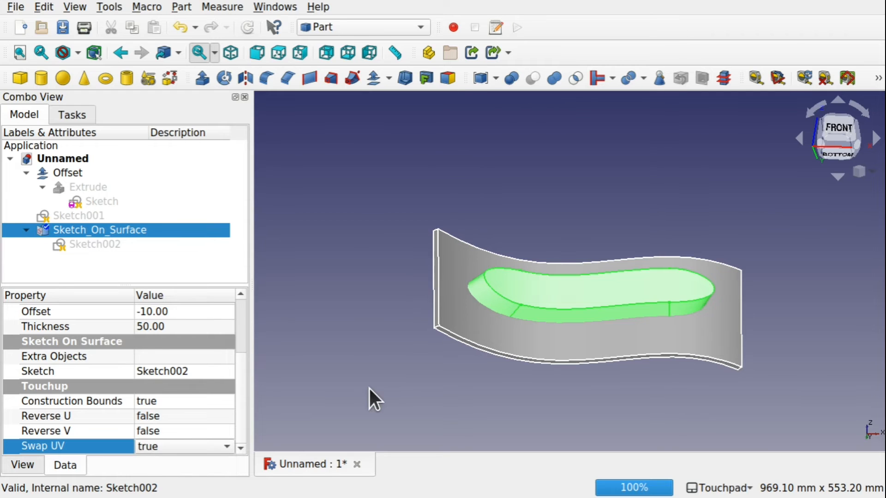
left_click(369, 387)
left_click_drag(613, 243, 622, 334, "shift")
mouse_move(595, 296)
left_mouse_down("shift")
mouse_move(603, 182)
mouse_move(579, 346)
left_mouse_up("shift")
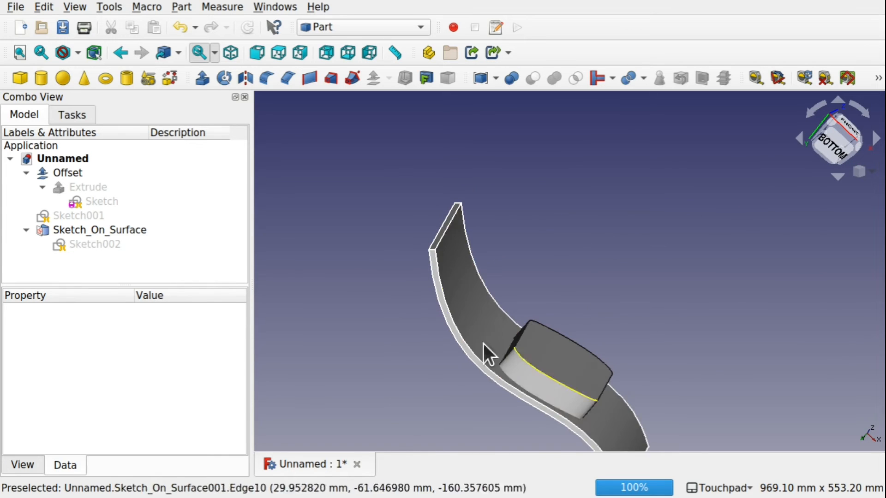
mouse_move(593, 245)
left_mouse_down("shift")
mouse_move(512, 276)
mouse_move(490, 320)
left_mouse_up("shift")
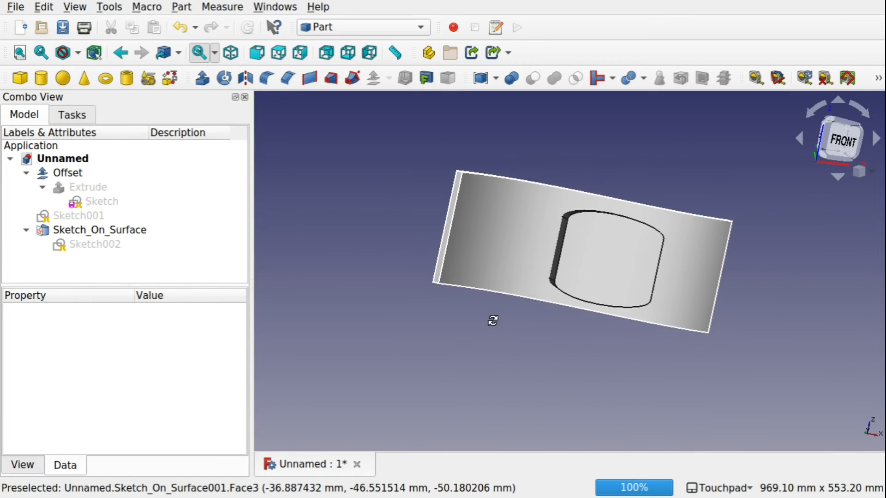
- Delete Sketch002, the Sketch_On_Surface object and Sketch001, keeping only the offset wall with its source extrusion
left_click(101, 245)
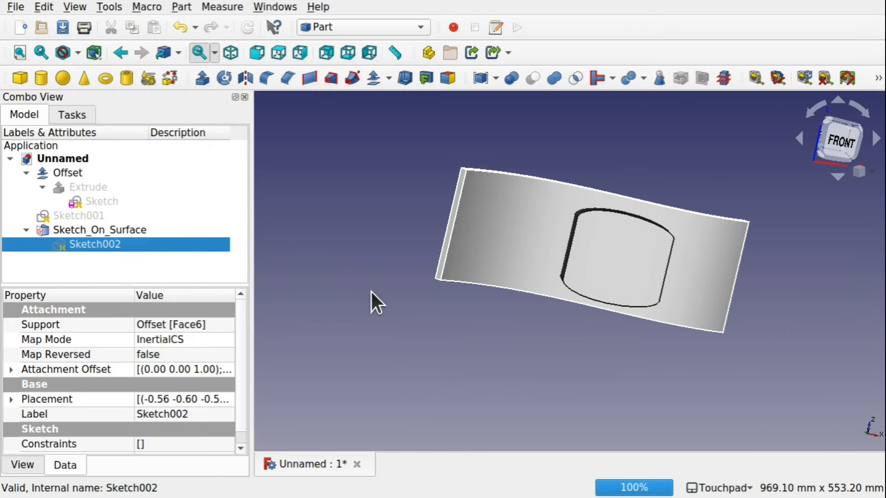
left_click(117, 230)
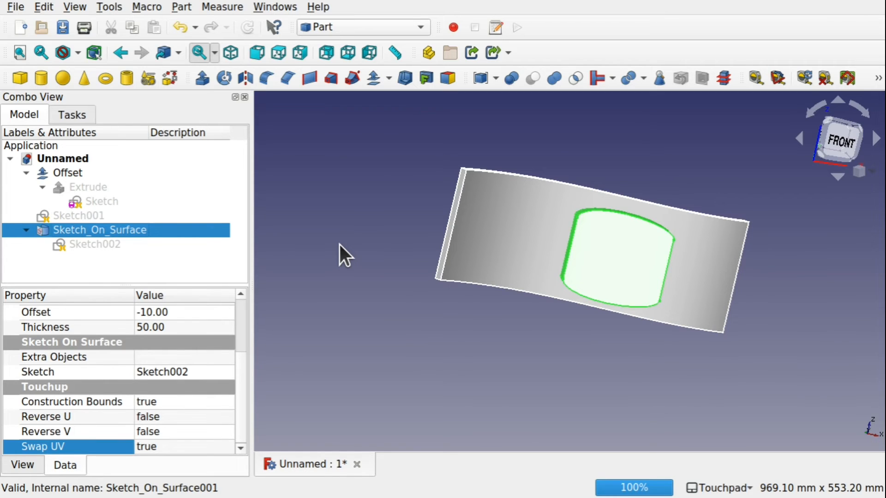
left_click(95, 244)
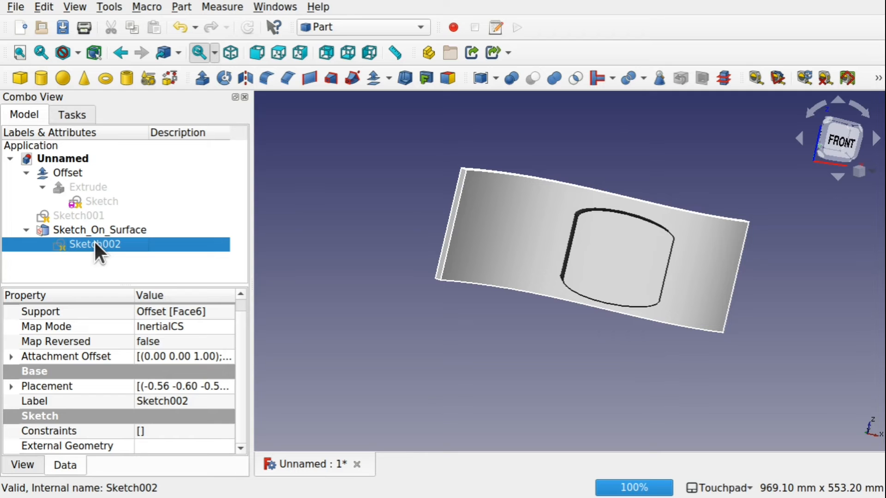
key("Delete")
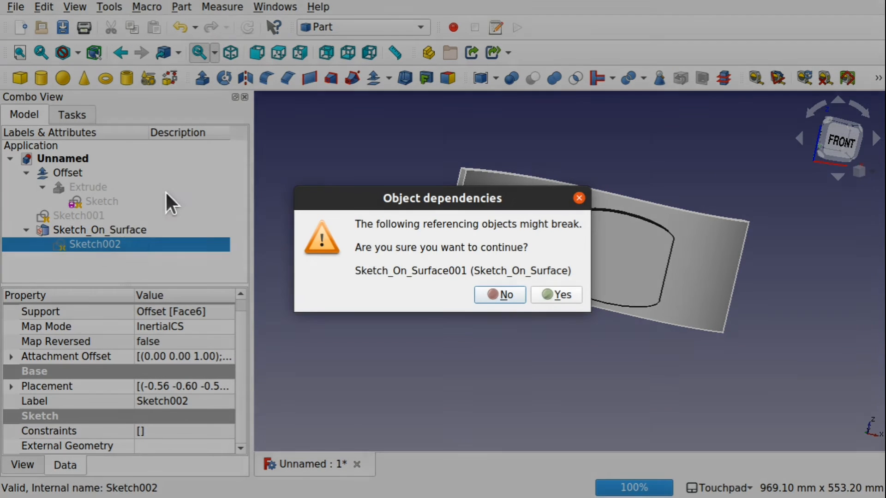
left_click(561, 297)
left_click(109, 228)
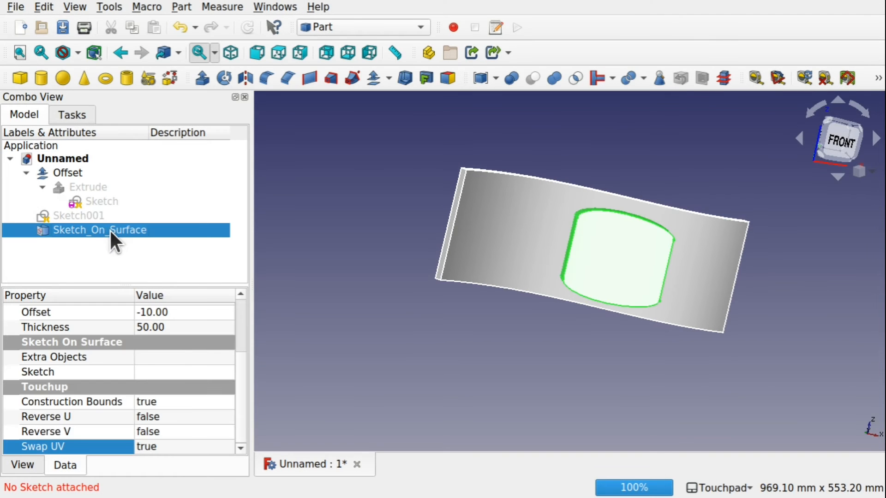
key("Delete")
left_click(94, 213)
key("Delete")
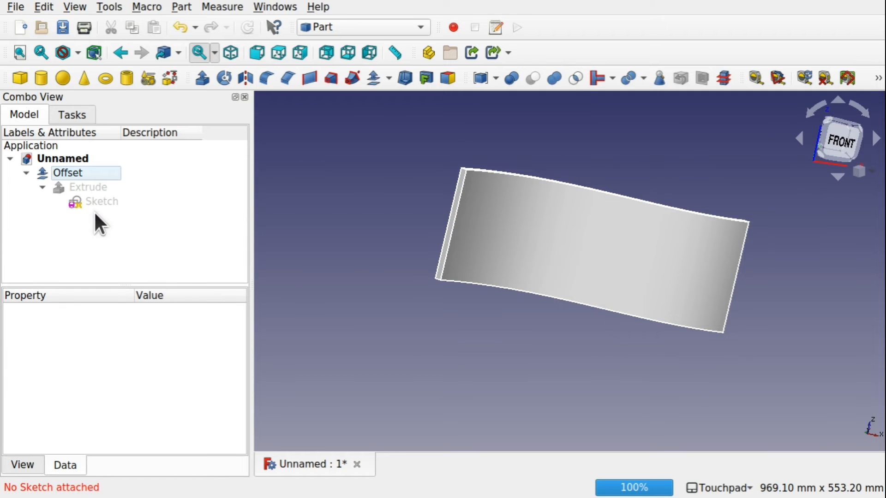
- Switch to the Sketcher workbench and create a new sketch on the XZ-Plane with no offset
left_click_drag(602, 314, 576, 281, "alt")
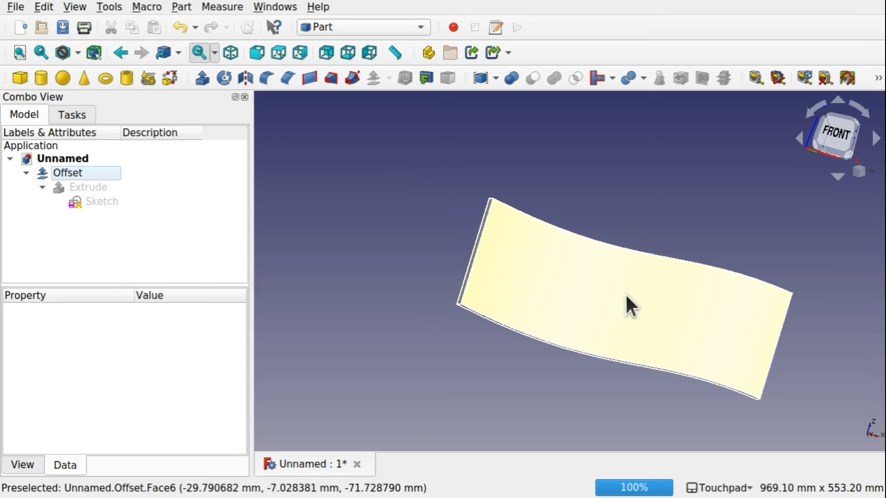
left_click_drag(625, 293, 529, 259, "shift")
left_click(359, 23)
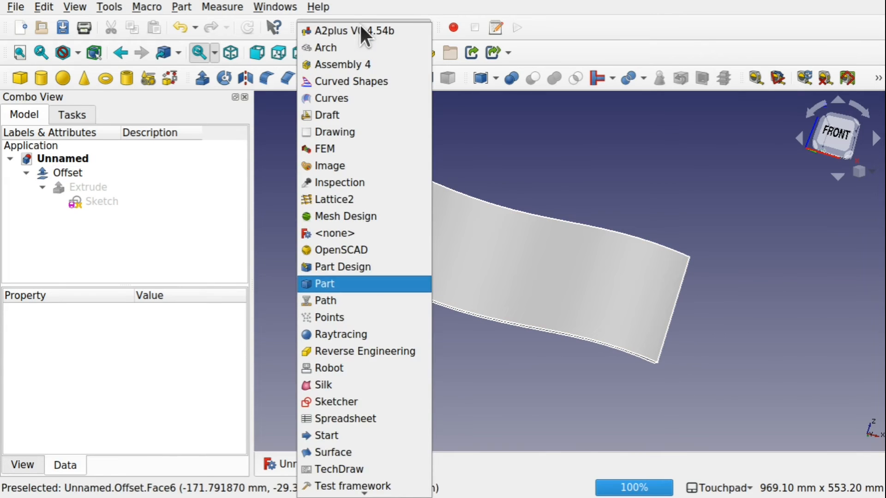
left_click(341, 402)
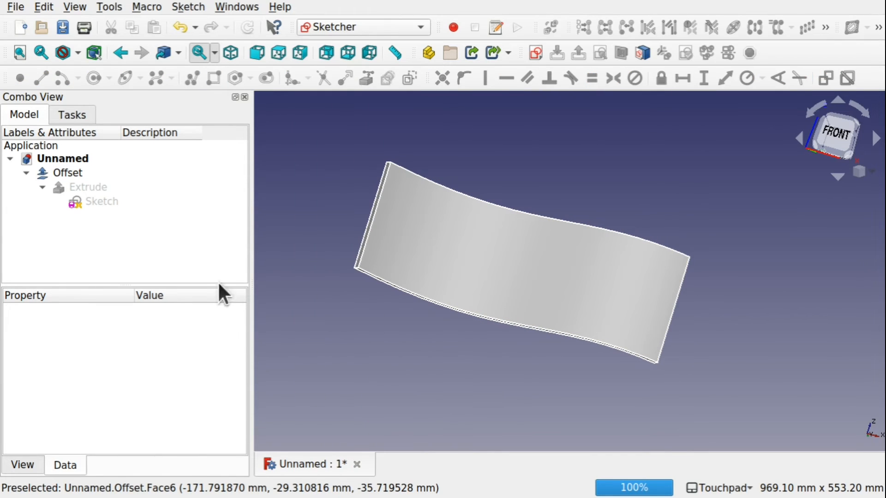
left_click(539, 51)
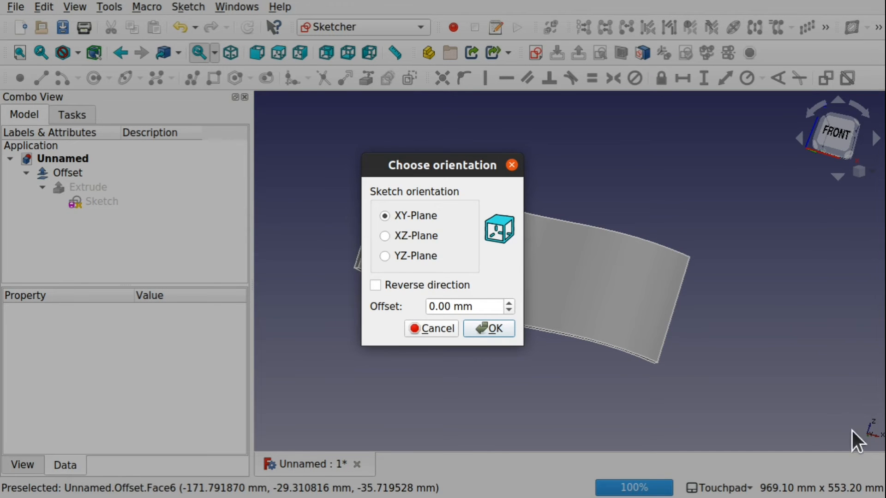
left_click(408, 236)
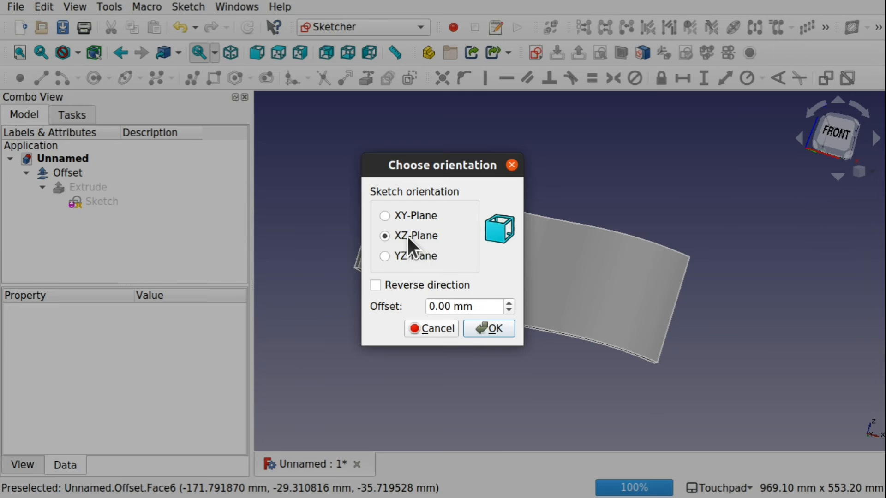
left_click(484, 327)
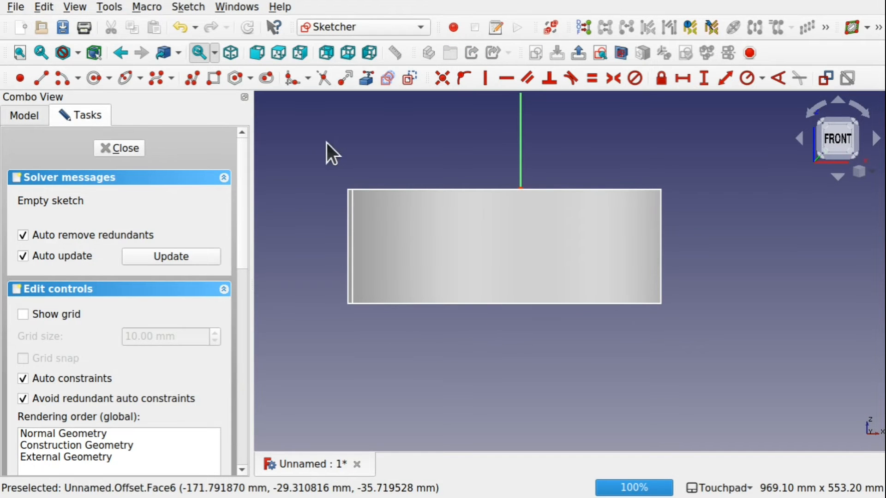
- Move the new sketch in front of the wall by setting its placement position y to -66 mm
left_click(19, 124)
left_click(84, 217)
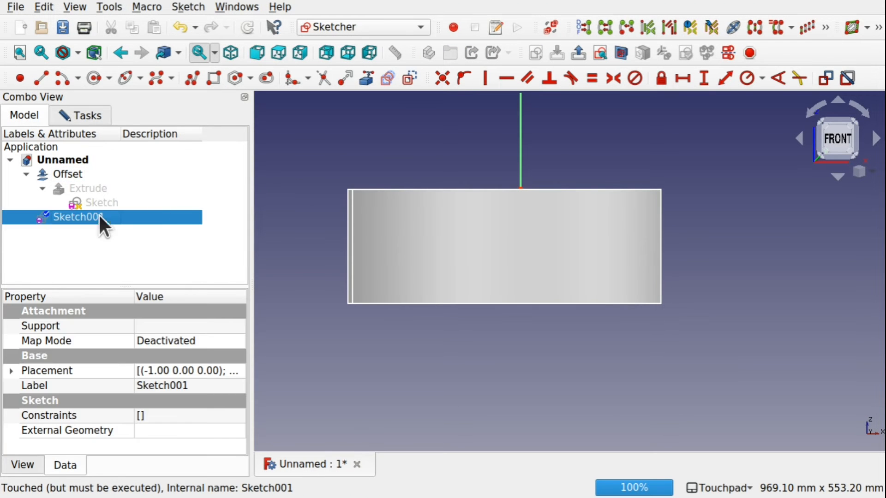
left_click_drag(482, 127, 472, 161, "alt")
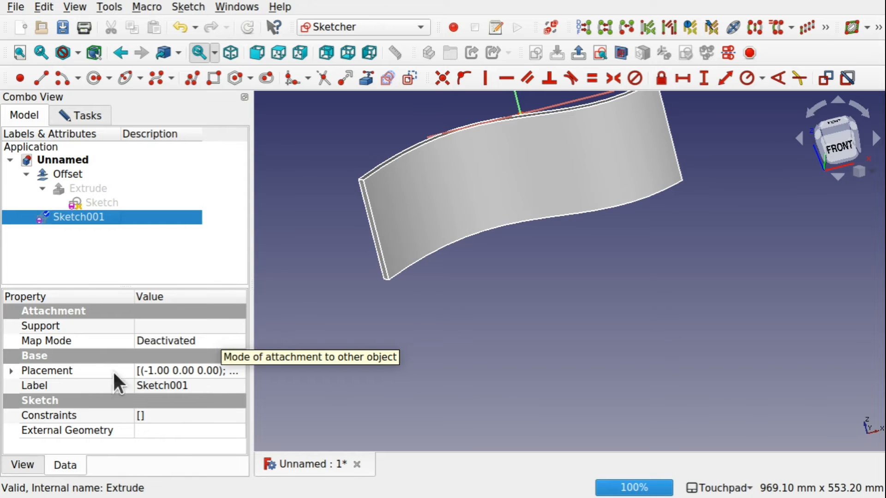
left_click(11, 371)
left_click(27, 415)
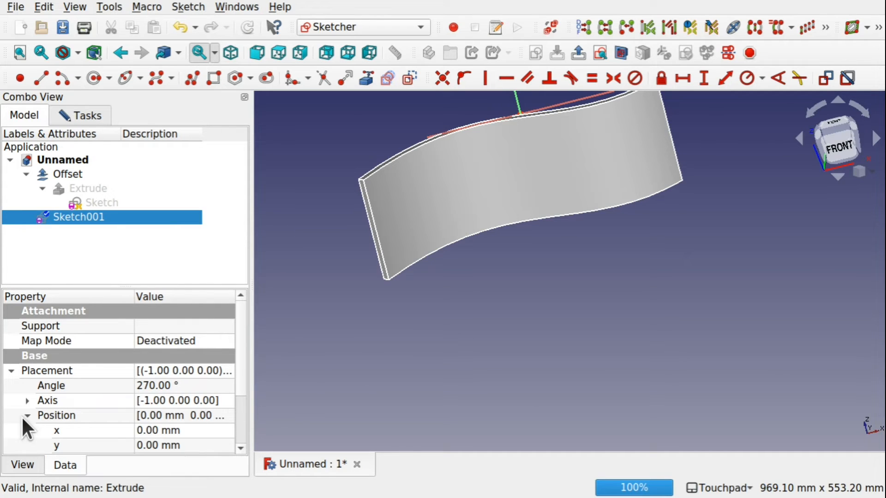
left_click_drag(878, 344, 846, 414, "shift")
left_click_drag(822, 357, 775, 284, "shift")
left_click(187, 446)
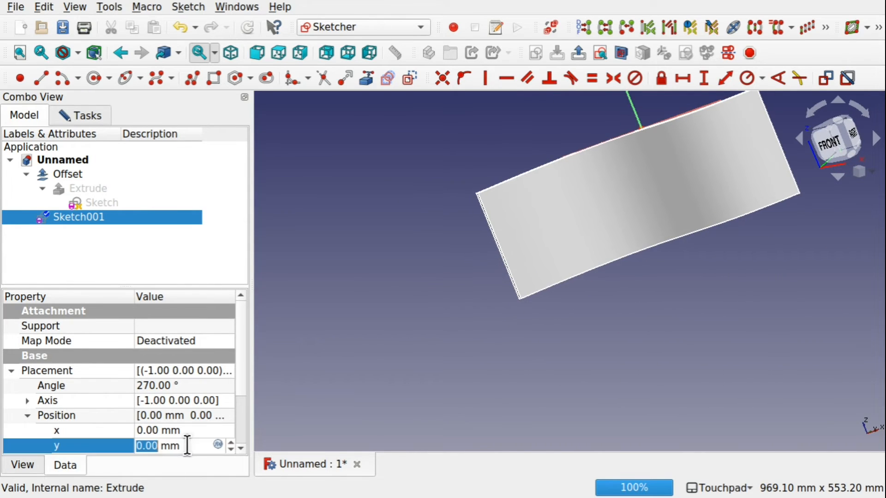
type("-12")
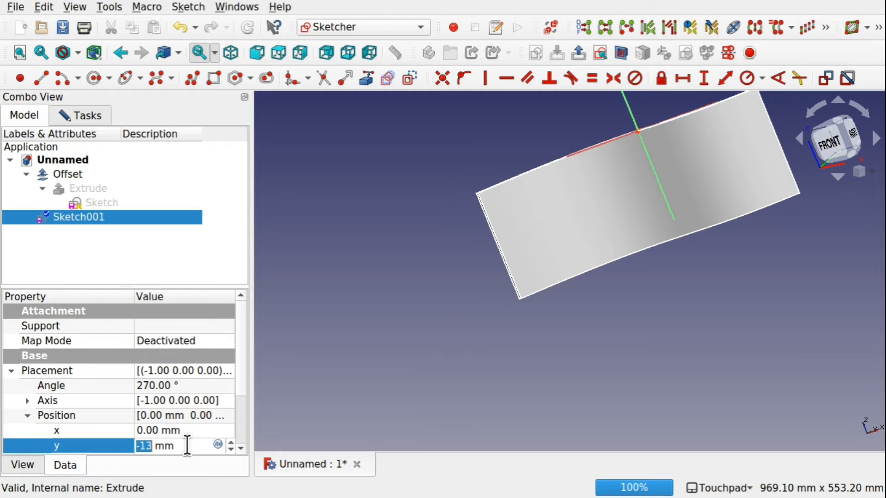
scroll(187, 446, "down", 20)
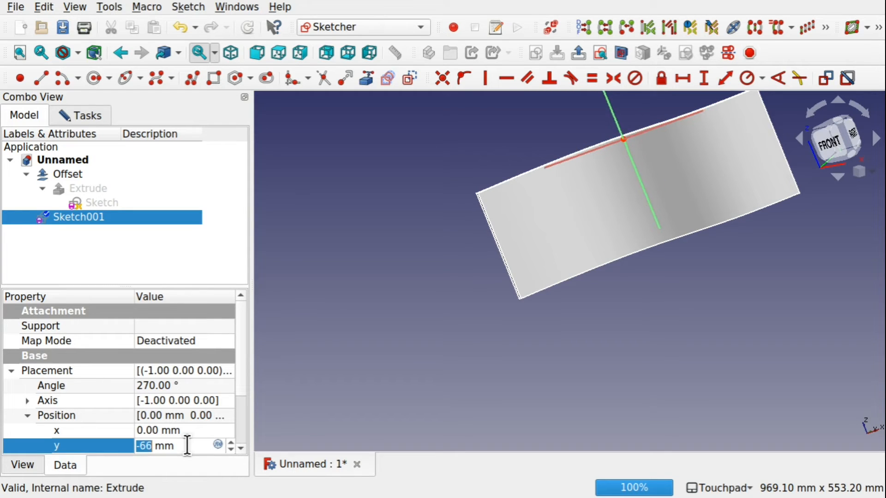
left_click(320, 315)
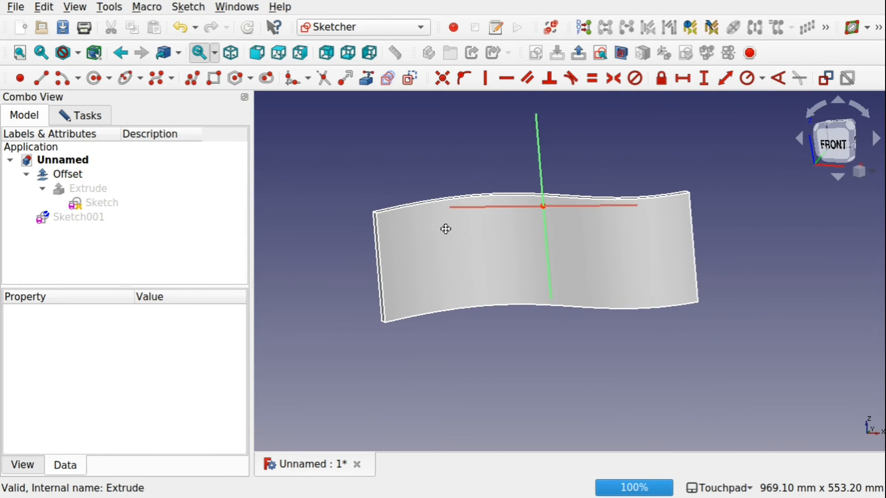
- Sketch ten overlapping circles, roughly 100 mm in radius, spread across the wall and beyond its edges
left_click(84, 115)
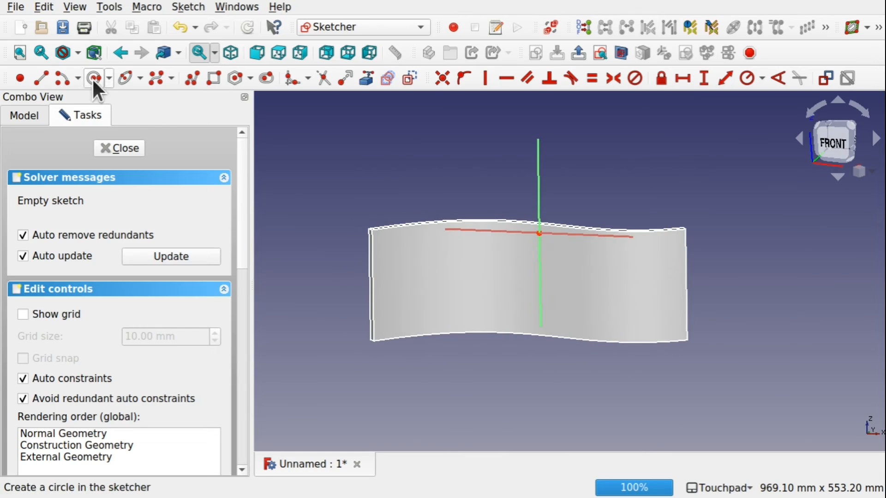
left_click(94, 78)
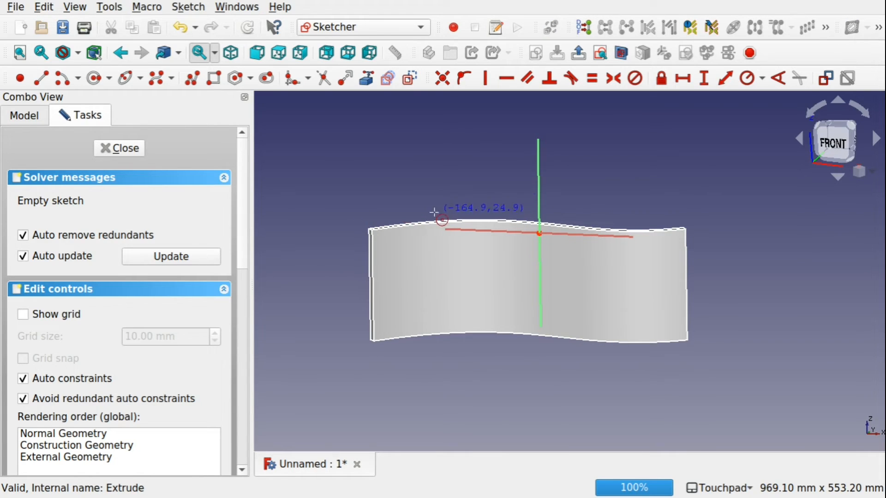
left_click(831, 145)
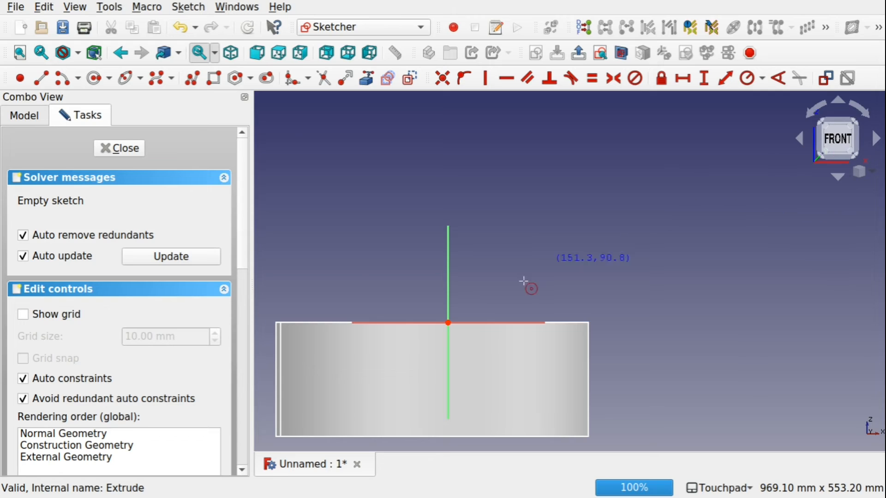
middle_click_drag(524, 281, 654, 185, "shift")
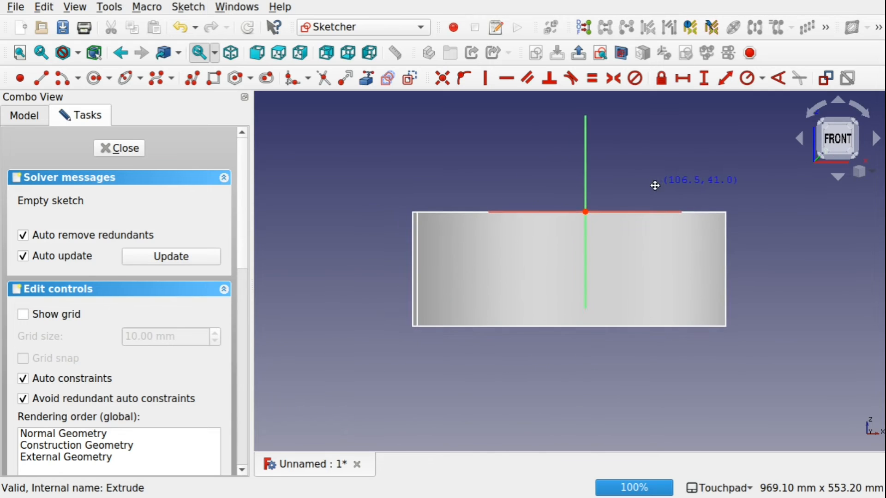
left_click(428, 196)
left_click(469, 234)
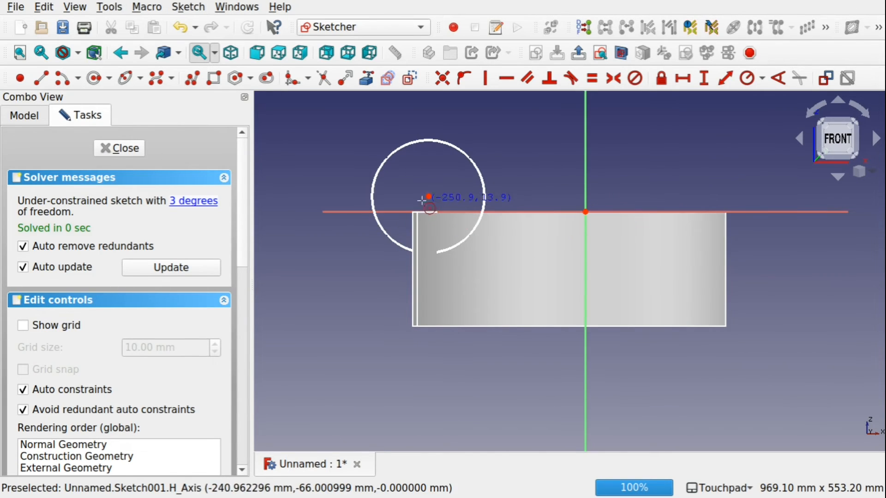
left_click(495, 200)
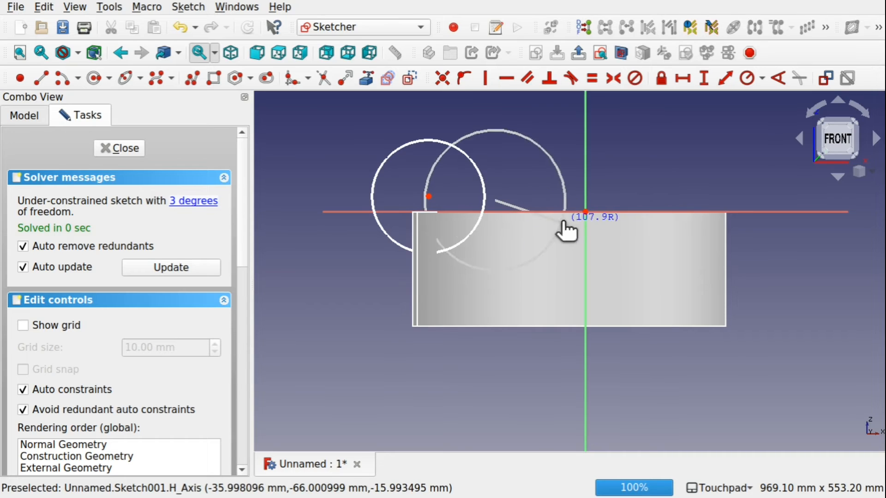
left_click(566, 220)
left_click(494, 303)
left_click(551, 350)
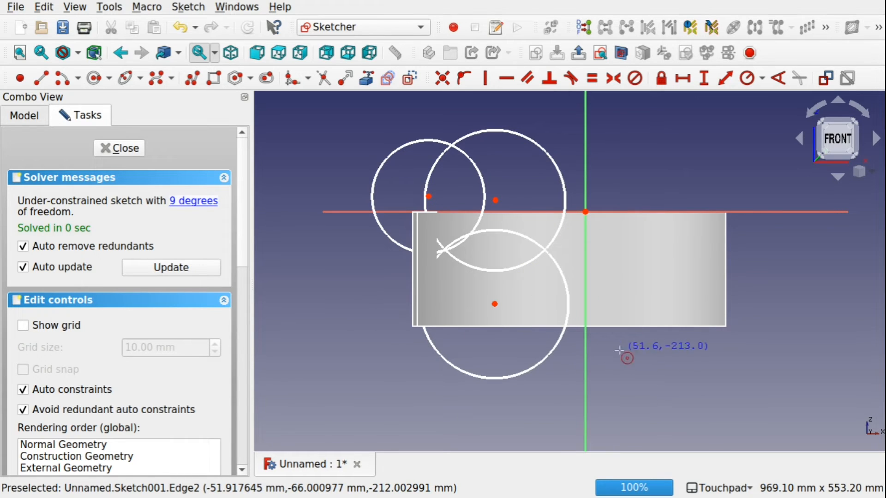
left_click(594, 250)
left_click(667, 288)
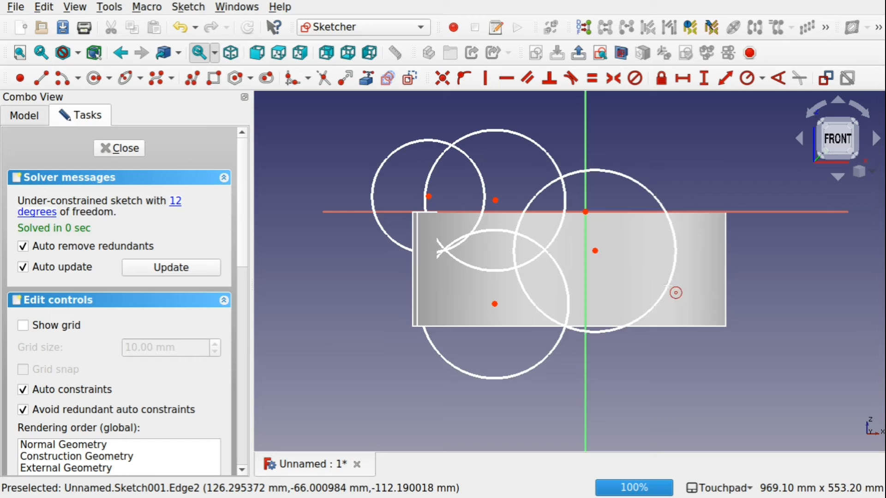
left_click(642, 158)
left_click(703, 215)
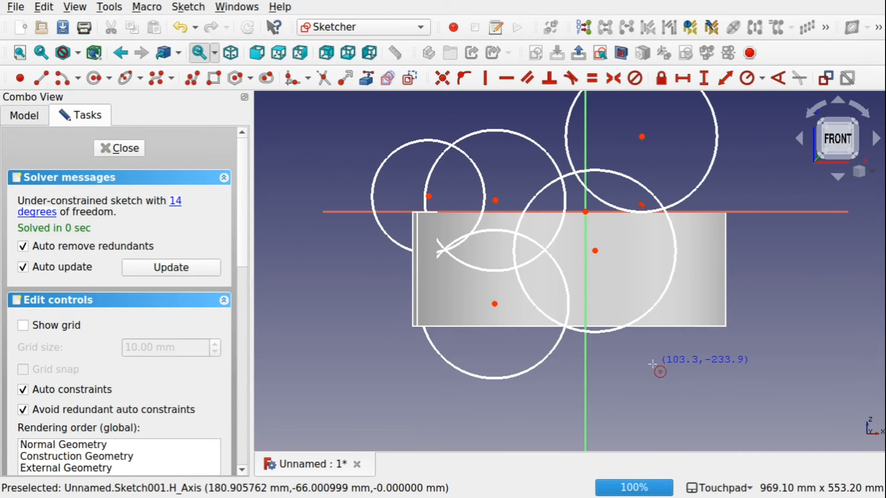
left_click(639, 340)
left_click(700, 357)
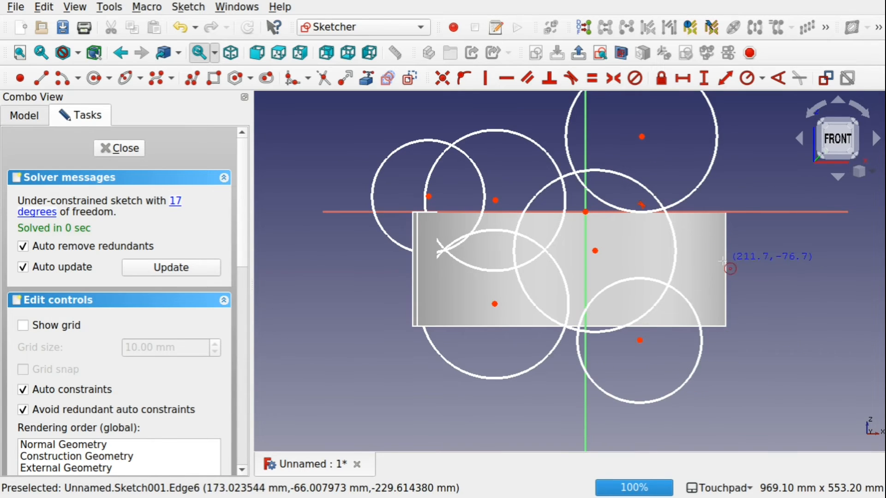
left_click(699, 273)
left_click(760, 302)
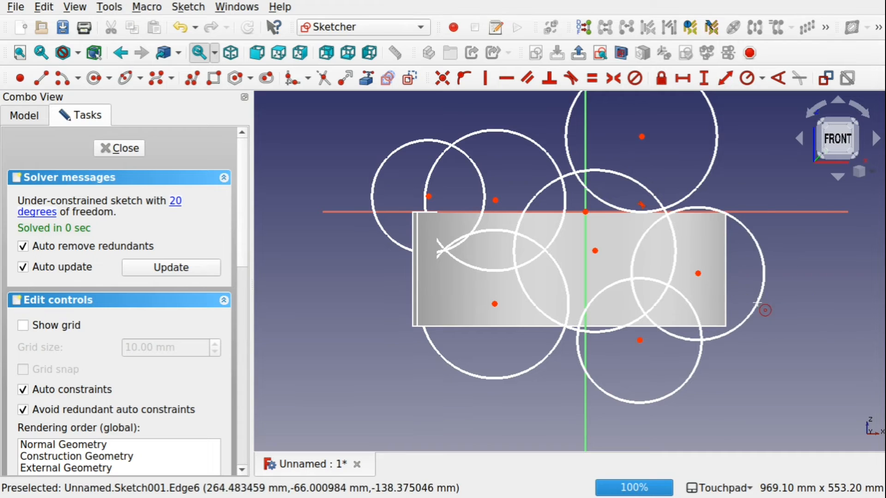
left_click(729, 193)
left_click(787, 223)
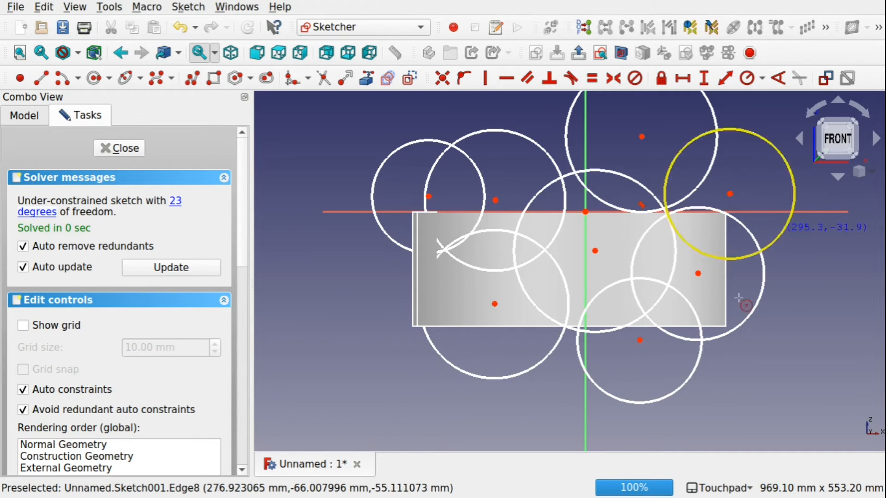
left_click(740, 358)
left_click(780, 402)
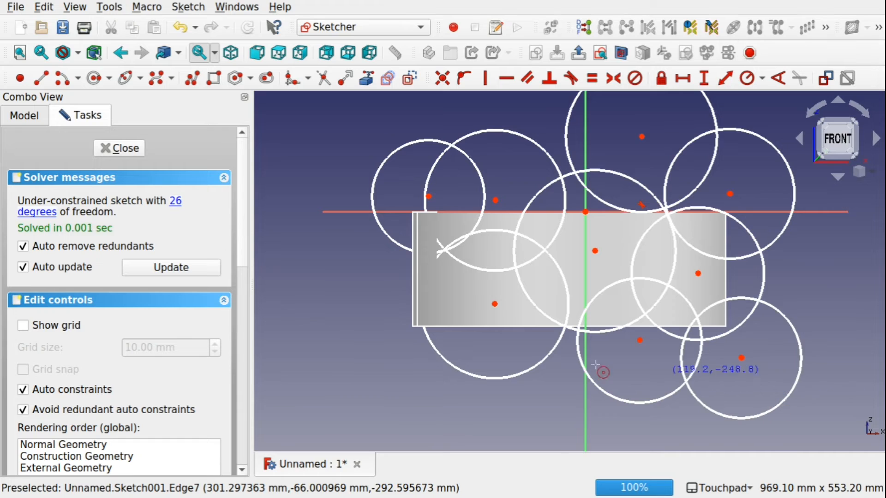
left_click(414, 350)
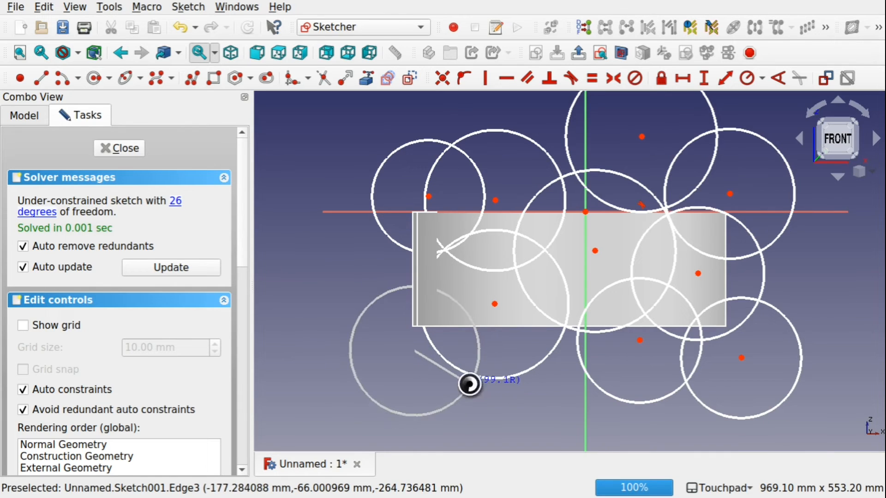
left_click(470, 383)
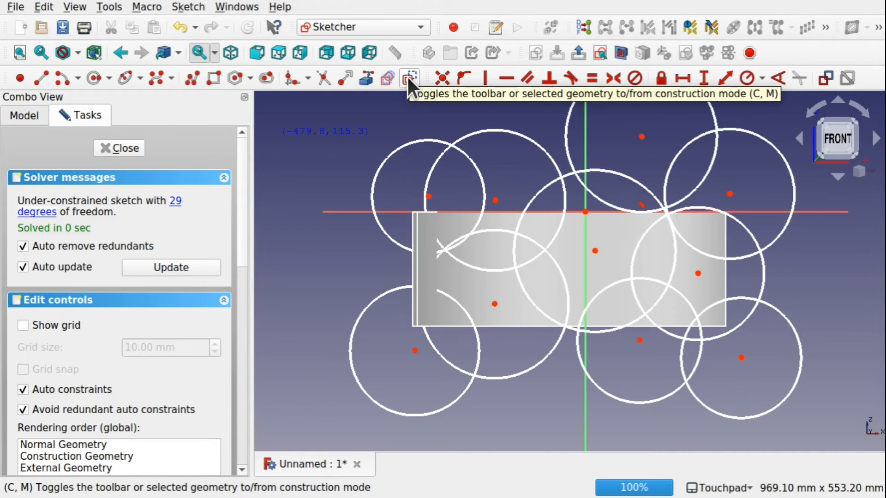
- Enclose the wall's outline with a construction-mode rectangle about 205 mm high and finish the sketch
left_click(214, 78)
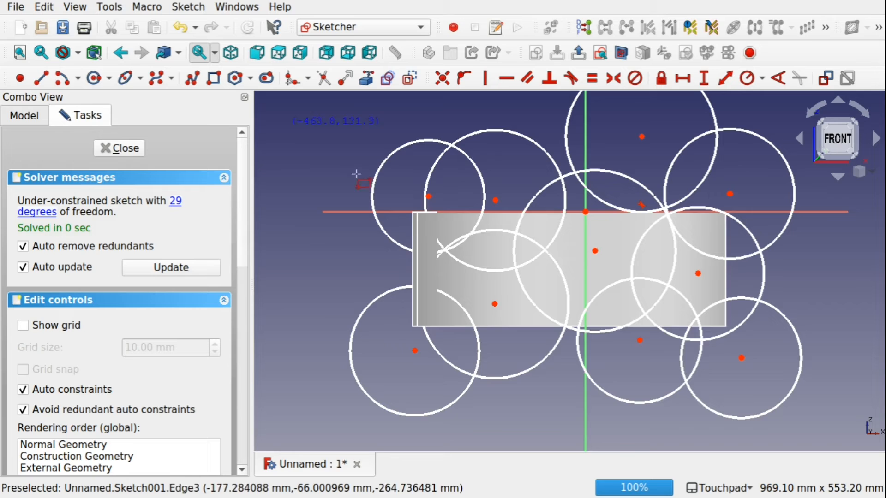
left_click(409, 211)
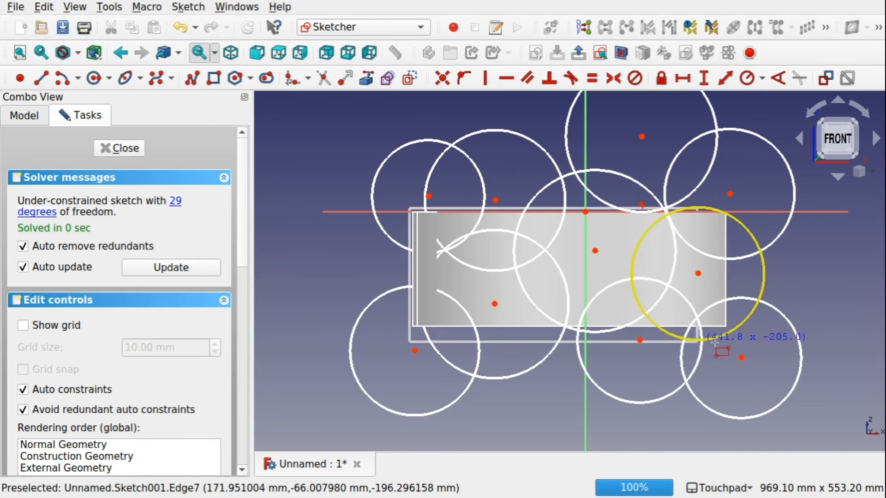
left_click(729, 342)
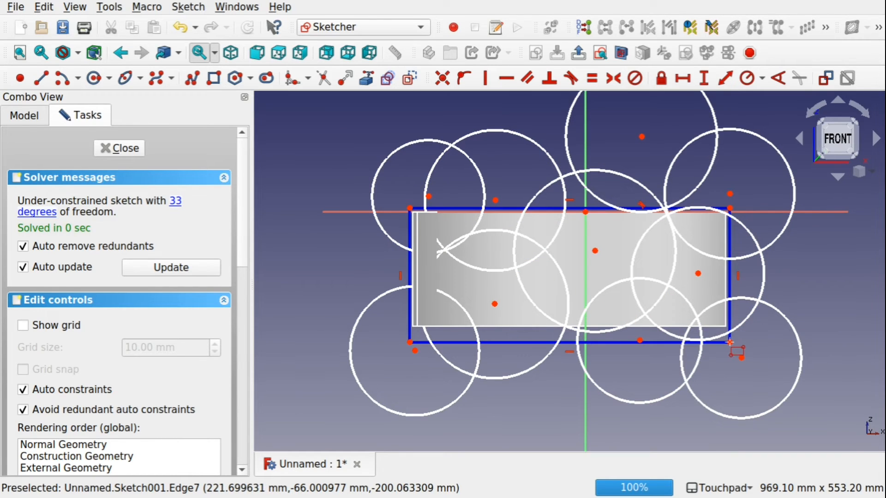
left_click(117, 143)
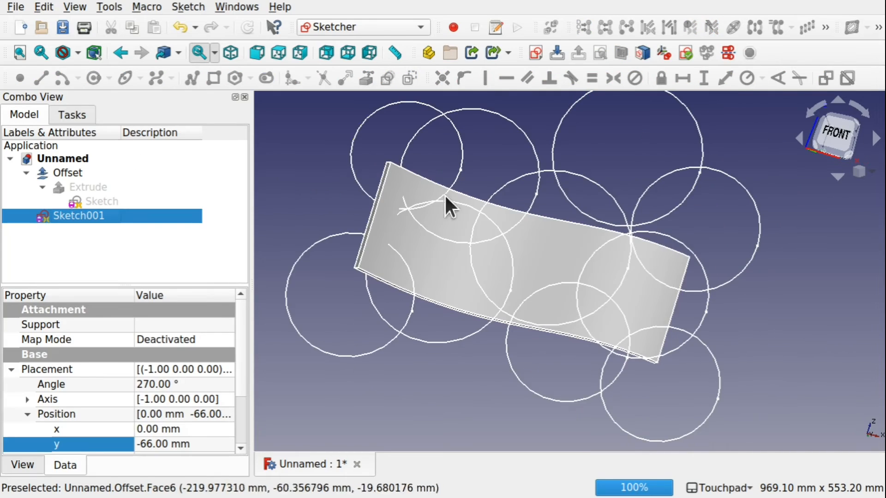
- Attach Sketch001 to the offset wall's front face, Face6, using the Inertia 2-3 attachment mode
mouse_move(568, 243)
left_mouse_down("shift")
mouse_move(416, 350)
mouse_move(535, 288)
mouse_move(563, 226)
mouse_move(574, 261)
mouse_move(611, 306)
mouse_move(565, 302)
left_mouse_up("shift")
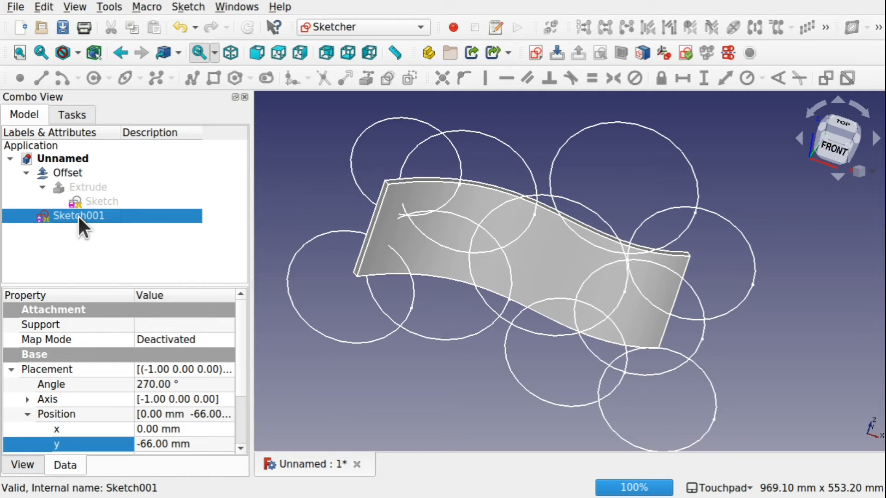
left_click(218, 336)
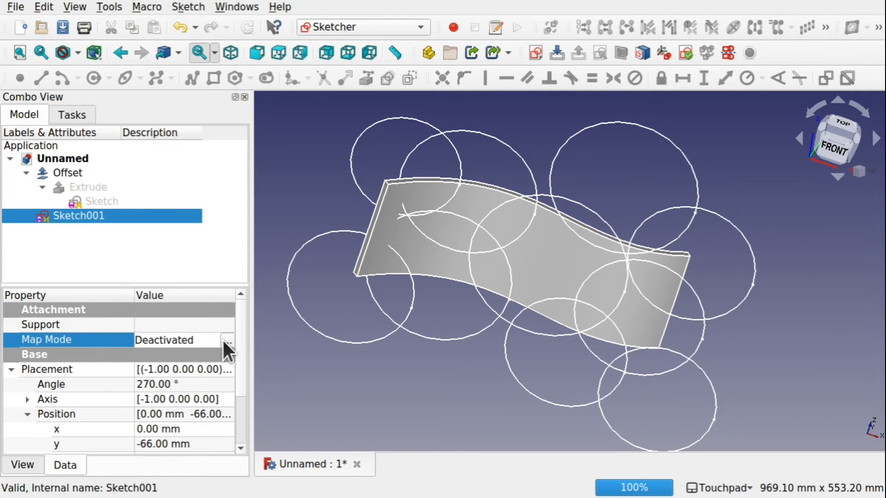
left_click(222, 339)
left_click(537, 262)
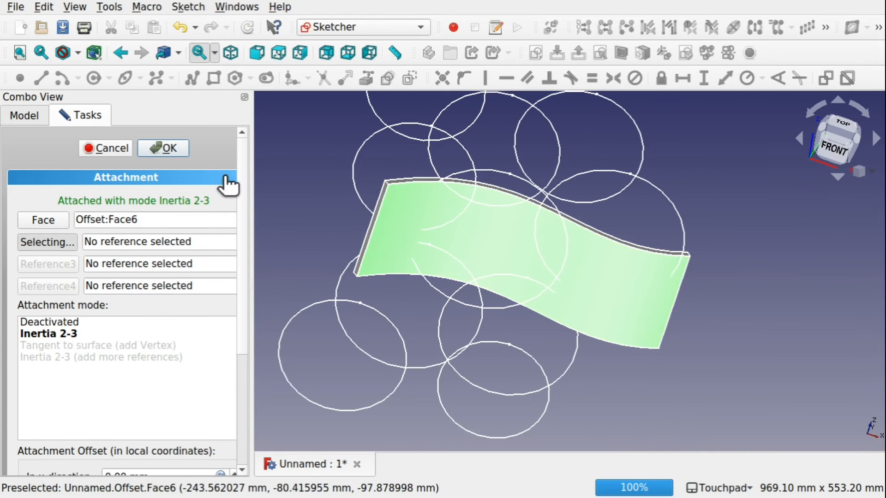
left_click(170, 148)
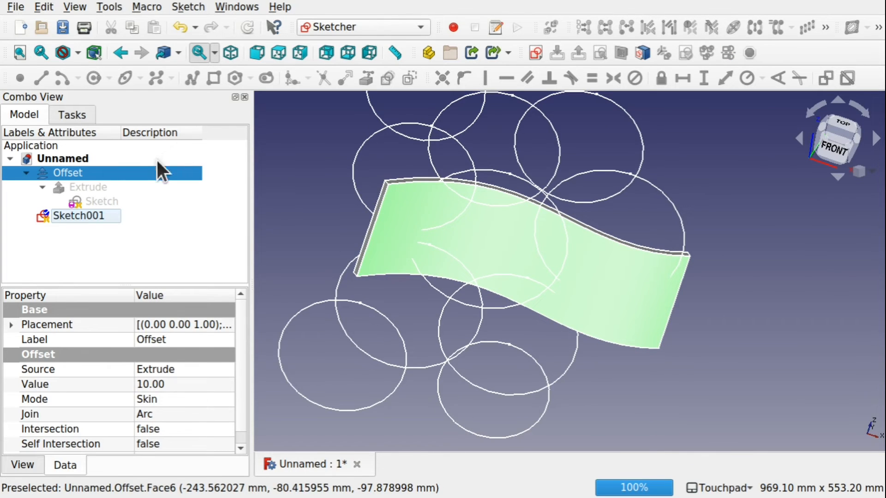
- Map Sketch001 onto the offset wall's front face with Sketch On Surface from the Curves workbench
left_click(359, 24)
left_click(339, 85)
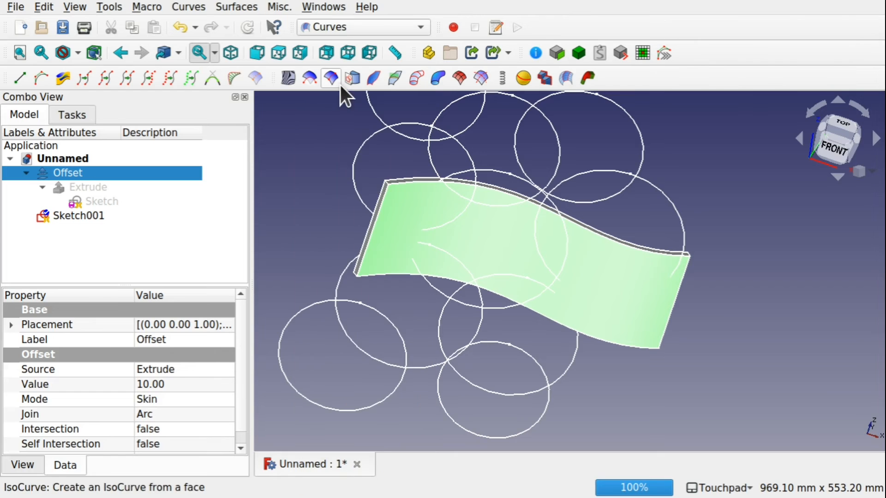
mouse_move(353, 172)
left_mouse_down("alt")
mouse_move(332, 178)
mouse_move(322, 165)
mouse_move(328, 177)
left_mouse_up("alt")
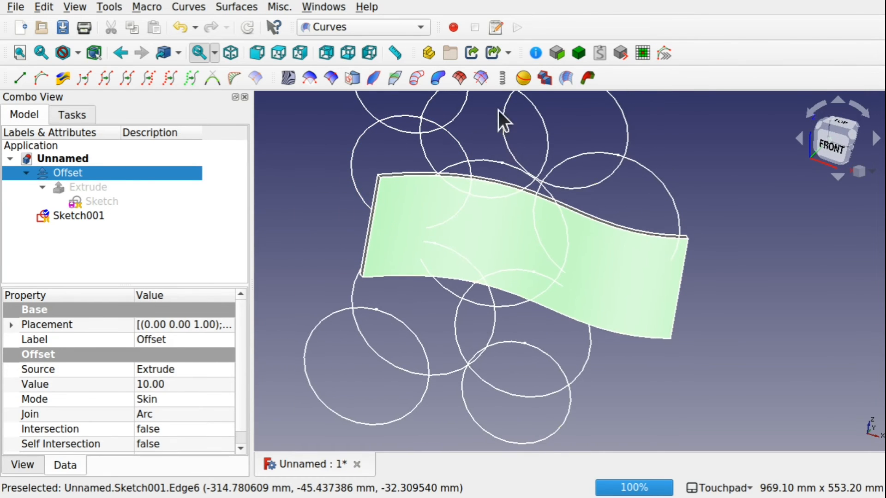
mouse_move(552, 199)
left_mouse_down("alt")
mouse_move(546, 203)
mouse_move(545, 193)
left_mouse_up("alt")
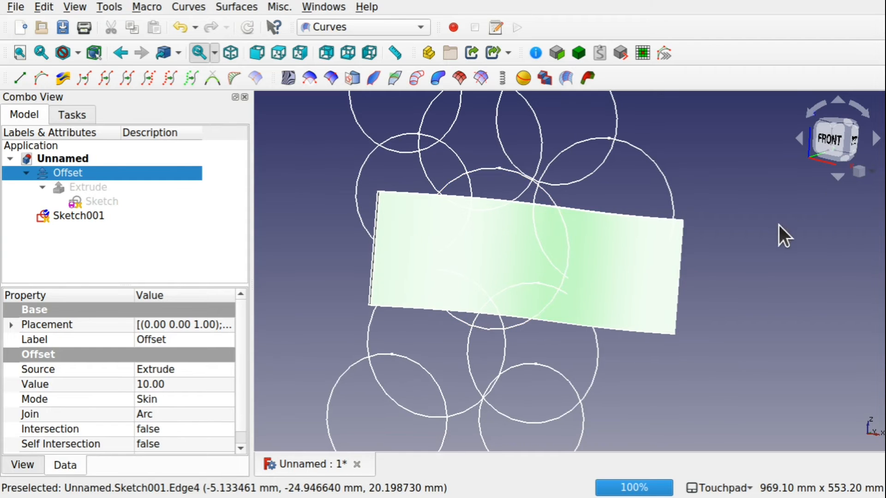
left_click(778, 226)
left_click(632, 271)
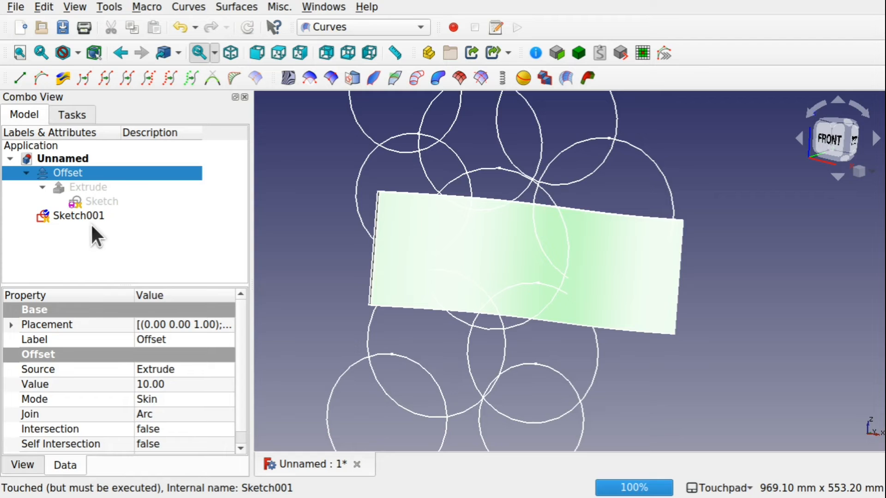
left_click(81, 215, "ctrl")
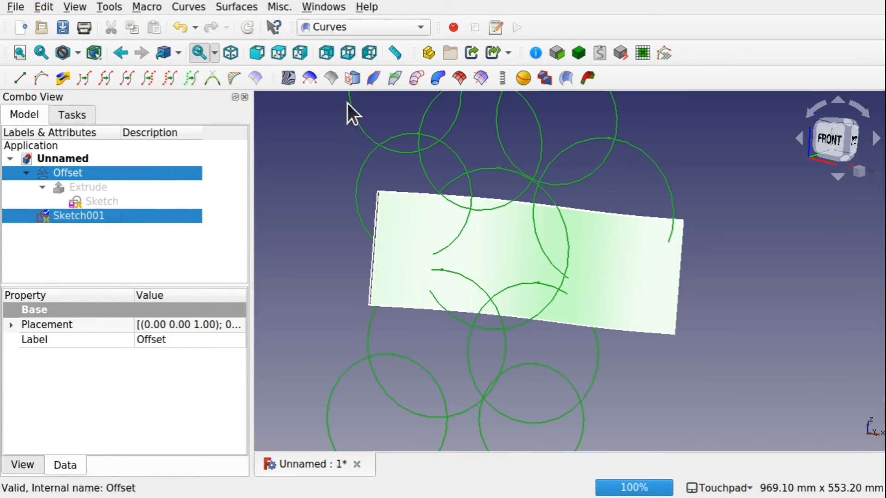
left_click(358, 75)
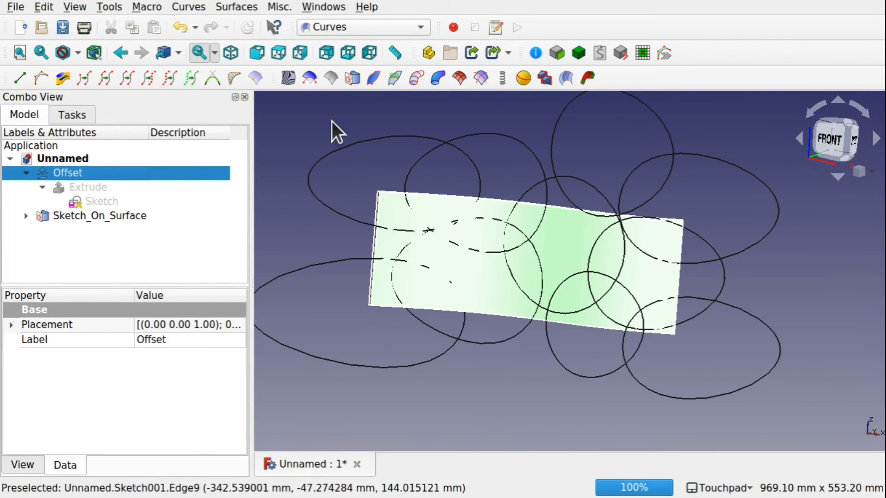
- Give the mapped circles depth by raising the Thickness property of Sketch_On_Surface
left_click(581, 224)
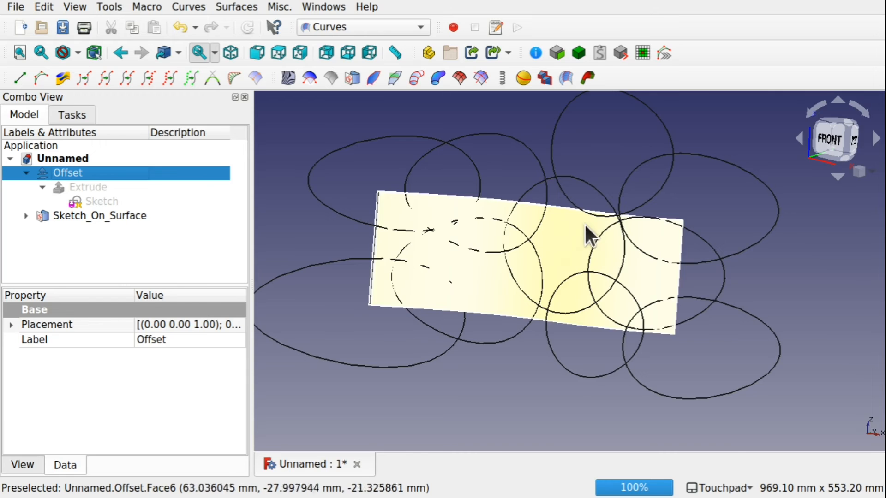
mouse_move(585, 225)
left_mouse_down("shift")
mouse_move(531, 281)
mouse_move(562, 299)
mouse_move(609, 208)
mouse_move(577, 236)
left_mouse_up("shift")
left_click(288, 224)
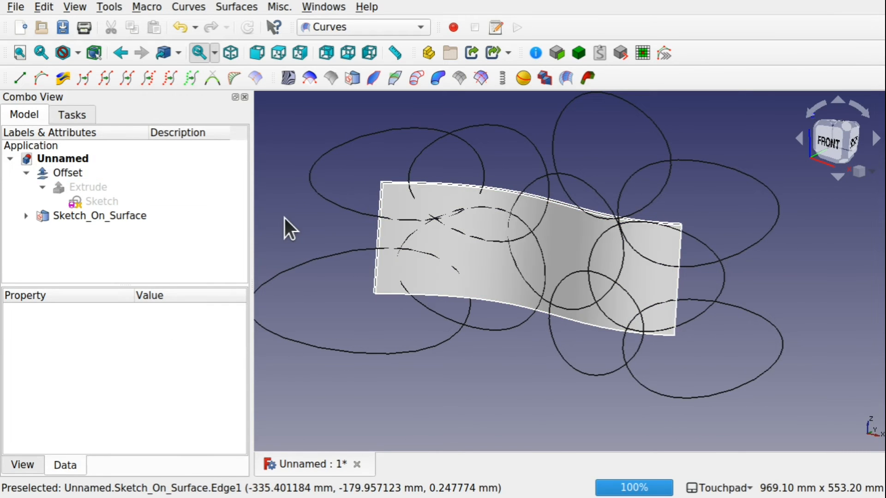
left_click_drag(385, 214, 387, 233, "shift")
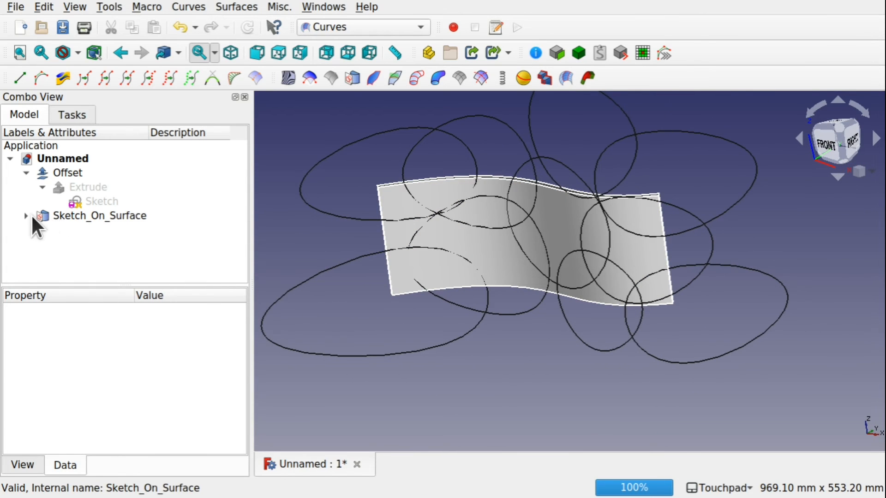
left_click(29, 215)
double_click(77, 227)
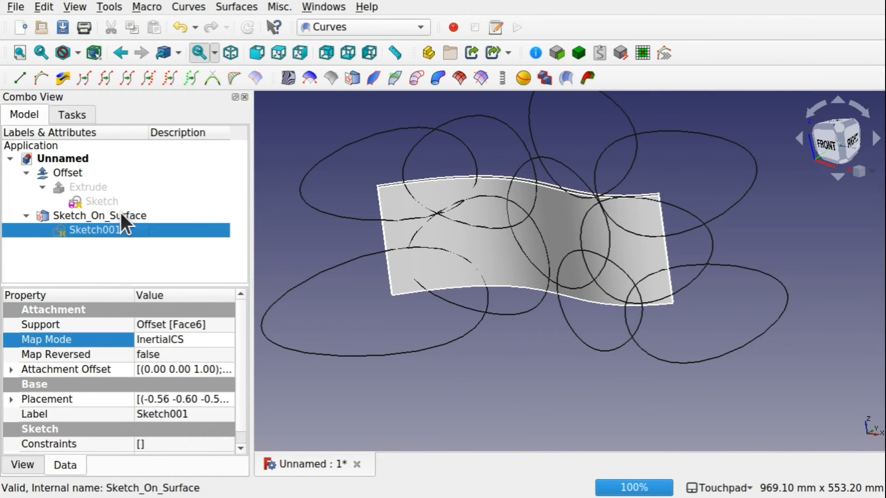
left_click(126, 215)
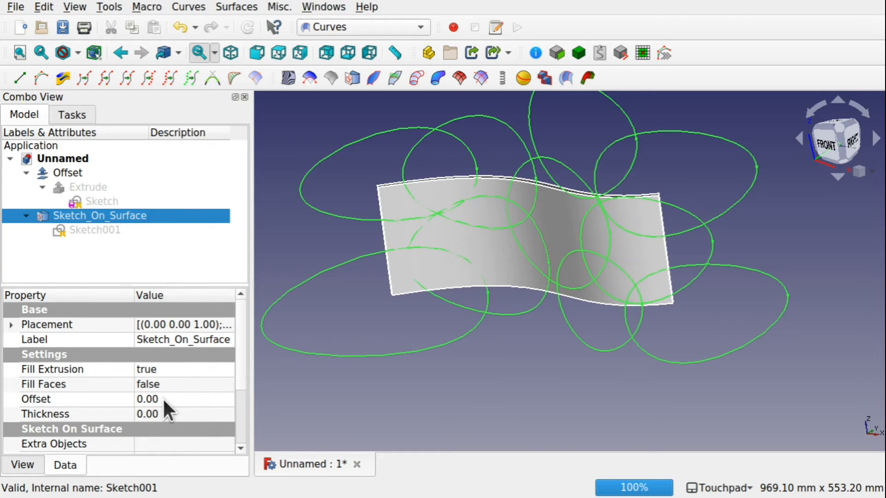
left_click(169, 413)
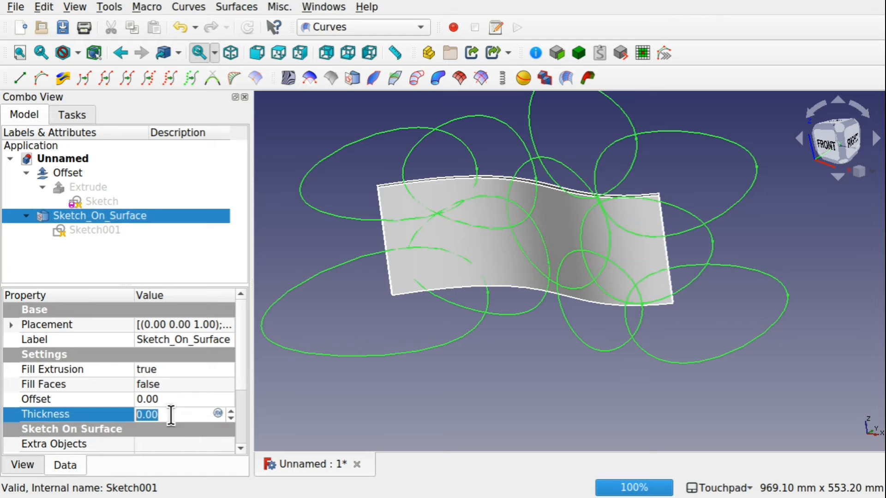
left_click(231, 410)
left_click(231, 410)
left_click(232, 411)
left_click(231, 411)
left_click(231, 411)
left_click(231, 410)
left_click(231, 411)
left_click(367, 405)
- Hide the offset wall and examine the thickened circle bands from several angles
mouse_move(588, 362)
left_mouse_down("alt")
mouse_move(539, 312)
mouse_move(578, 322)
left_mouse_up("alt")
left_click(500, 289)
key("space")
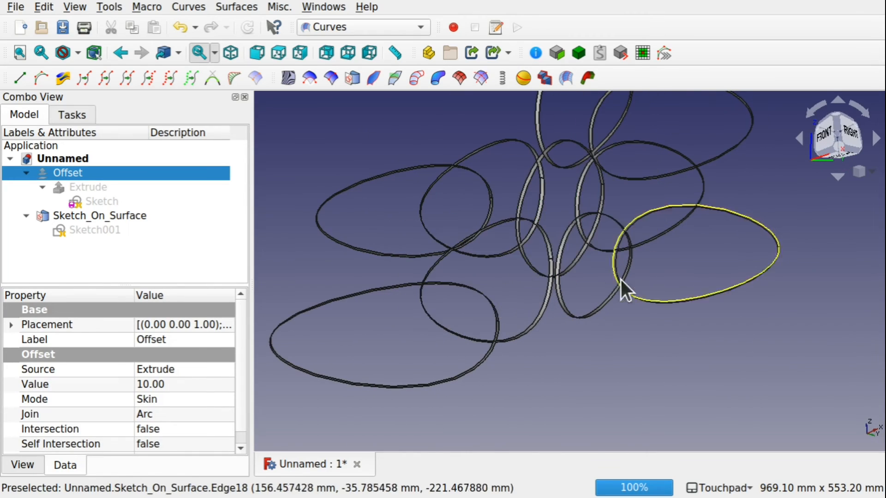
mouse_move(621, 280)
left_mouse_down("alt")
mouse_move(621, 200)
mouse_move(516, 199)
mouse_move(534, 270)
mouse_move(669, 313)
mouse_move(741, 288)
mouse_move(576, 200)
mouse_move(621, 271)
mouse_move(667, 305)
mouse_move(719, 312)
mouse_move(767, 292)
mouse_move(668, 283)
mouse_move(719, 238)
mouse_move(508, 184)
mouse_move(643, 267)
mouse_move(561, 251)
mouse_move(645, 271)
mouse_move(621, 204)
mouse_move(617, 297)
mouse_move(619, 257)
mouse_move(547, 184)
mouse_move(533, 147)
mouse_move(546, 231)
mouse_move(577, 302)
mouse_move(597, 257)
mouse_move(563, 200)
mouse_move(540, 241)
left_mouse_up("alt")
left_click_drag(585, 159, 559, 238, "alt")
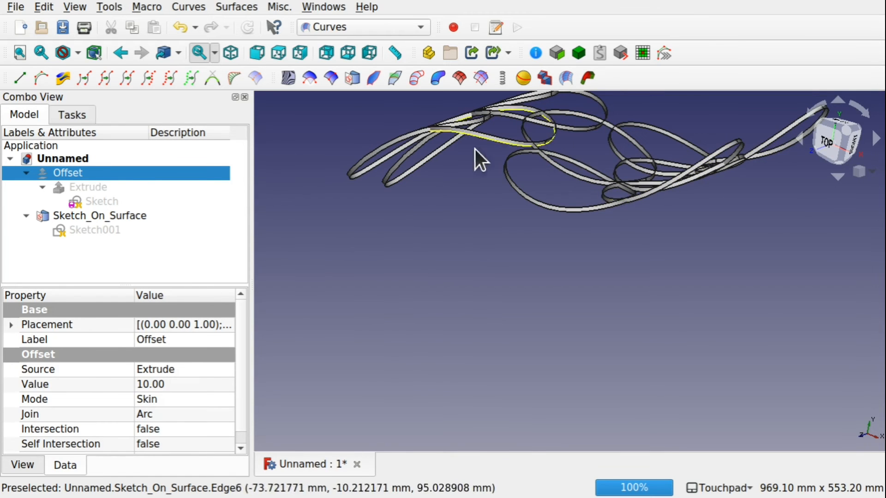
key("0")
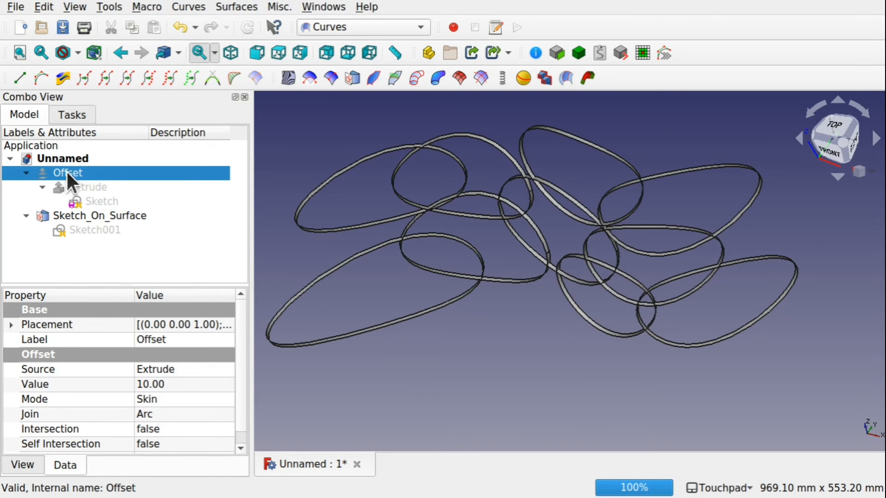
left_click_drag(445, 165, 510, 162, "alt")
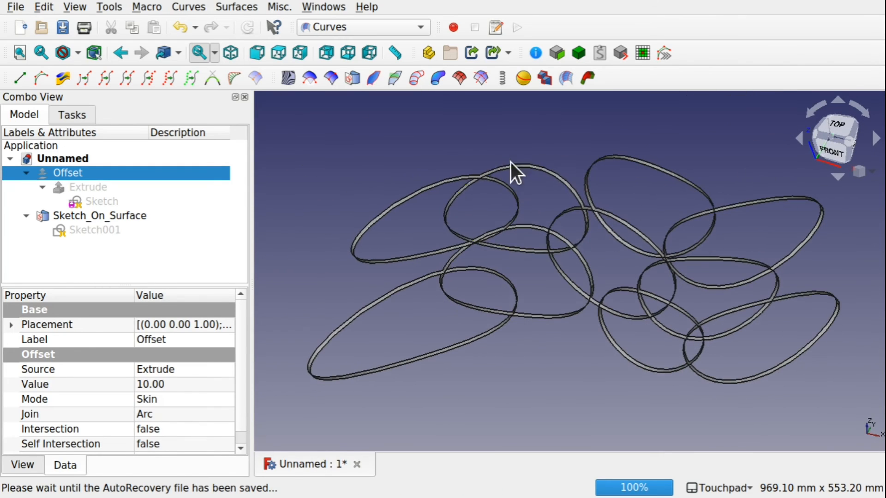
- Delete the offset wall, the mapped sketch and their source objects from the document
left_click(88, 230)
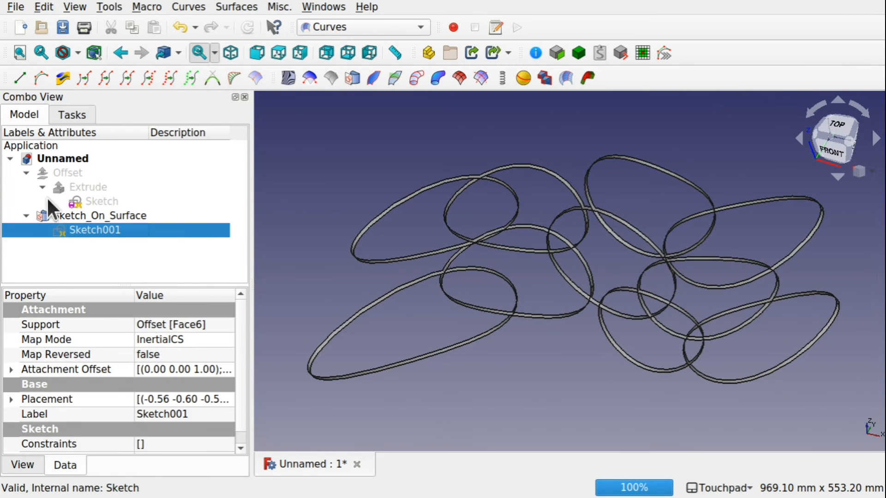
left_click(67, 170, "shift")
key("Delete")
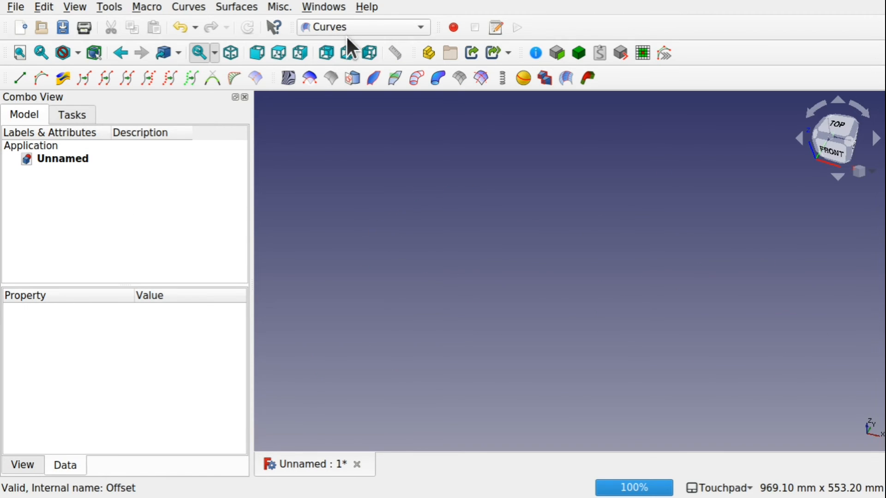
- Create a sphere in the Part workbench and set its radius to 100 mm
left_click(359, 30)
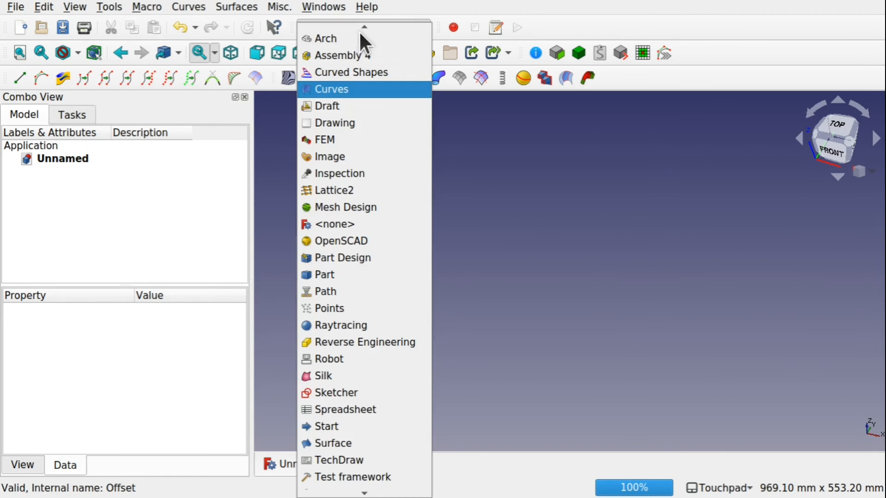
left_click(383, 275)
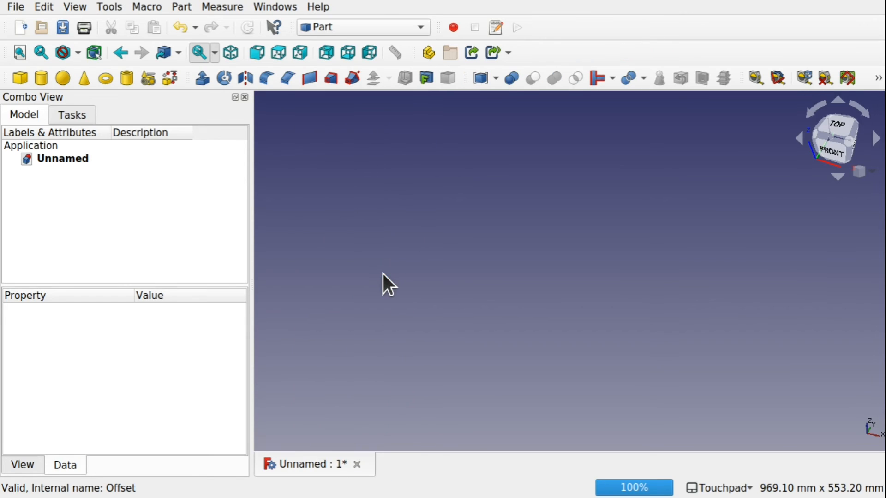
left_click(63, 78)
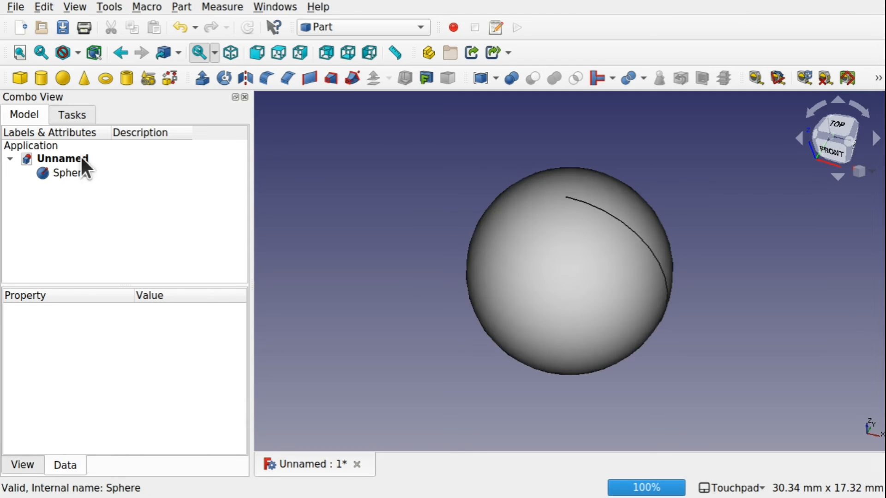
left_click(76, 173)
left_click(174, 411)
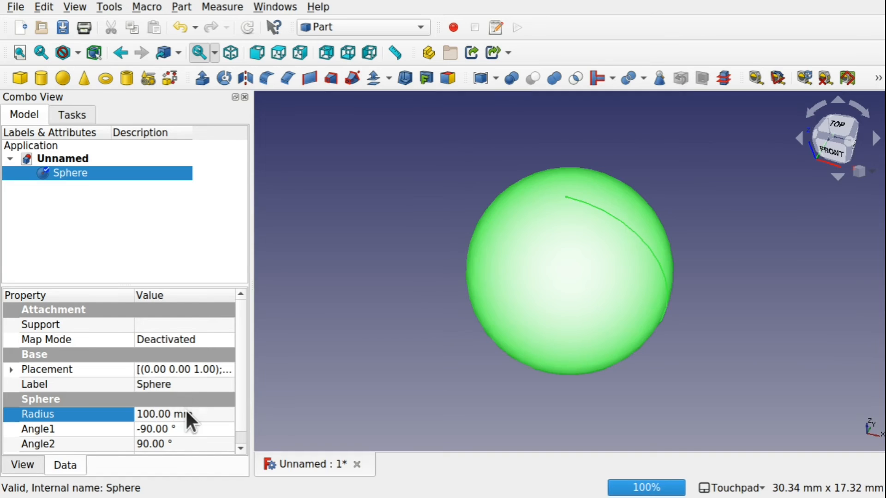
- Create a cross section of the sphere on the XZ plane at position 0 mm
scroll(479, 359, "down", 10)
scroll(553, 381, "up", 1)
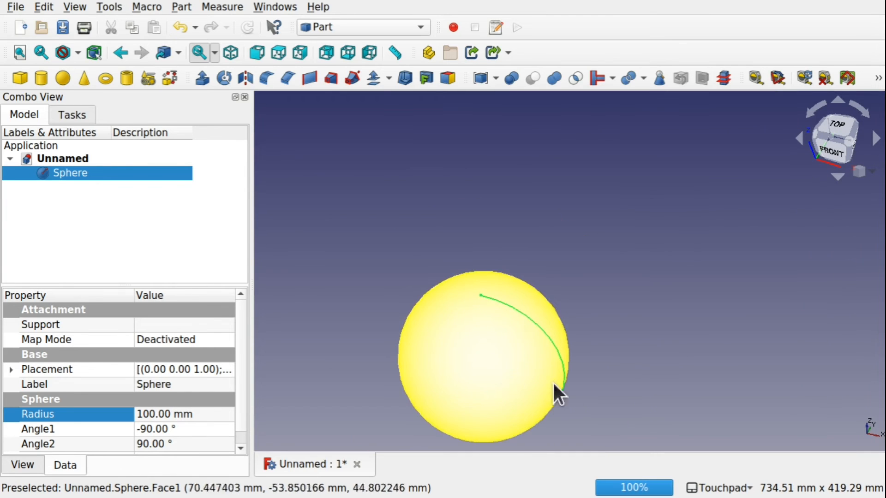
middle_click_drag(540, 399, 573, 335, "shift")
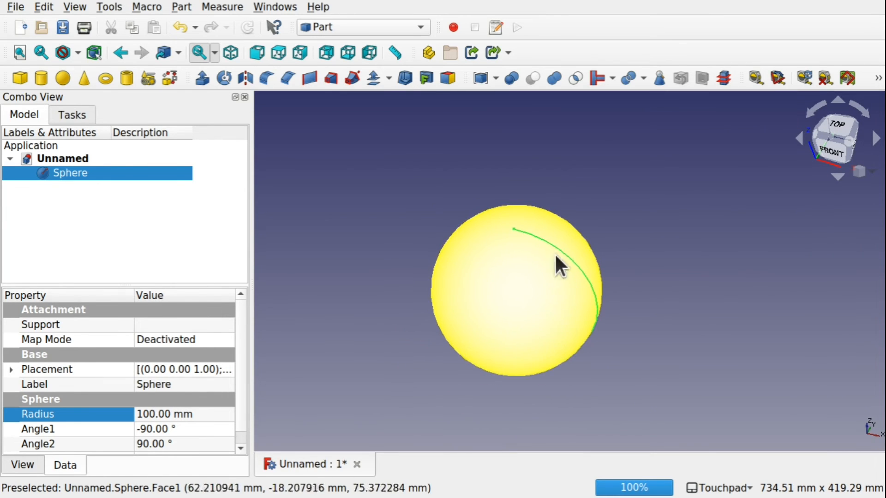
middle_click_drag(549, 245, 442, 318, "alt")
middle_click_drag(620, 282, 522, 251, "alt")
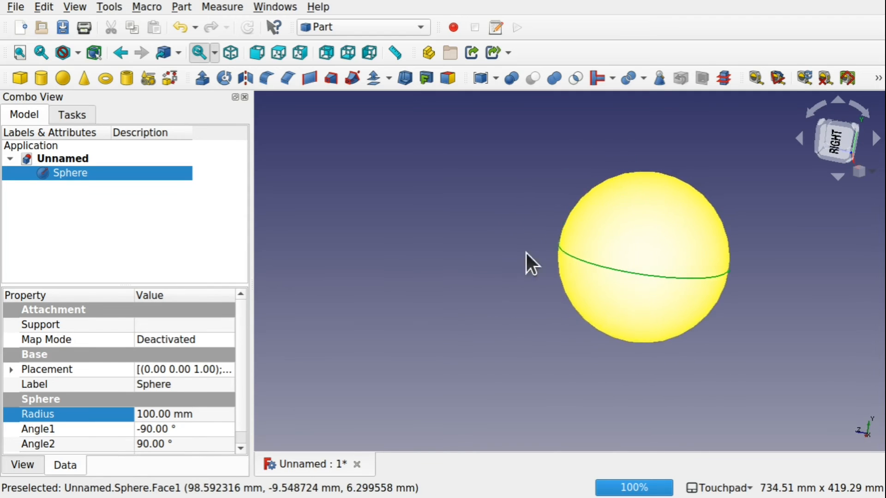
middle_click_drag(639, 277, 571, 278, "alt")
middle_click_drag(713, 295, 590, 315, "shift")
left_click(578, 267)
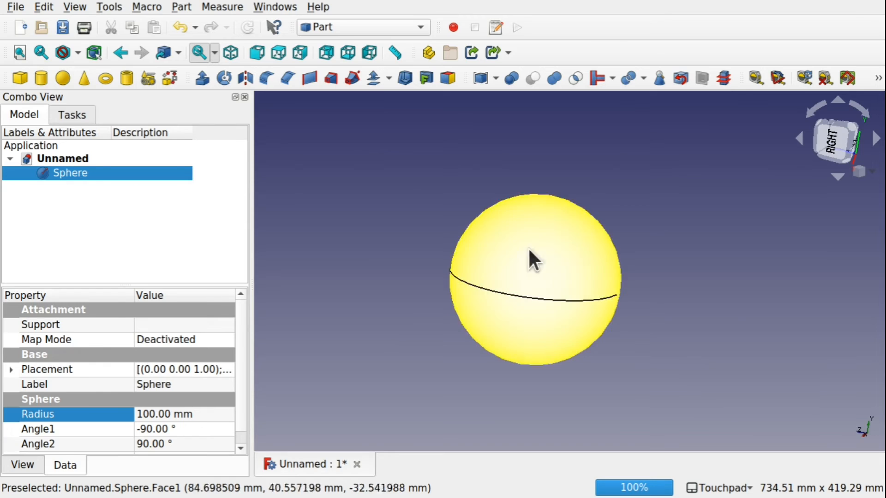
left_click(723, 79)
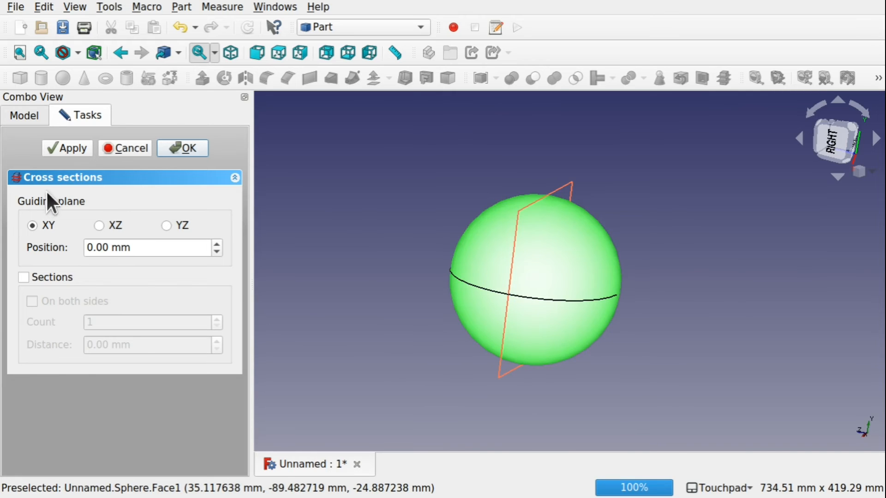
left_click(99, 225)
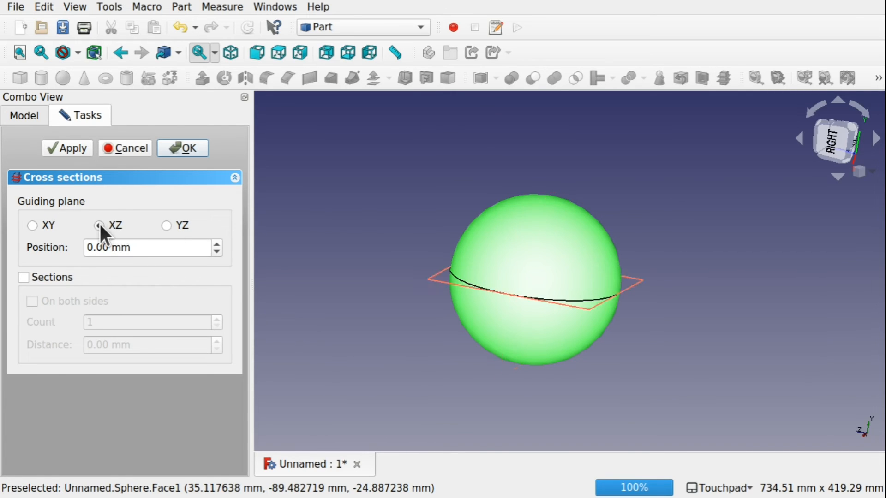
mouse_move(584, 244)
left_mouse_down("alt")
mouse_move(626, 222)
mouse_move(660, 309)
mouse_move(616, 289)
mouse_move(594, 257)
left_mouse_up("alt")
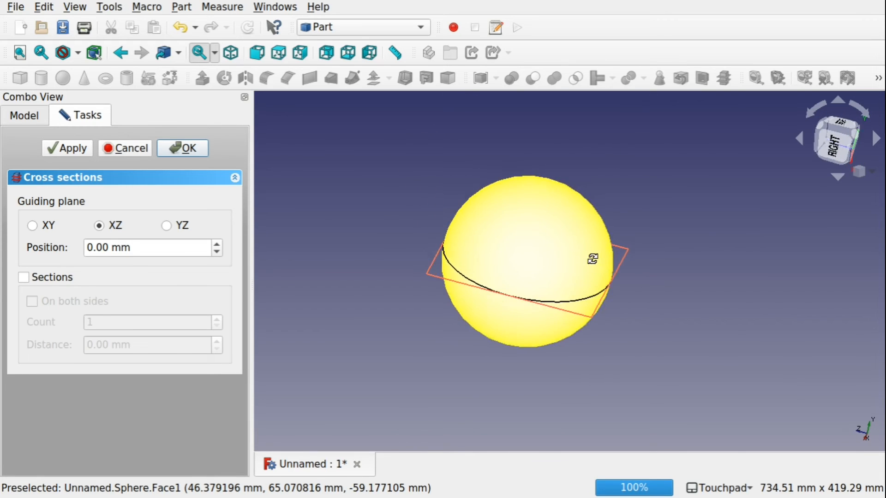
left_click(188, 148)
- Split the sphere along the Sphere_cs cross section using Slice apart
left_click_drag(534, 297, 575, 273, "alt")
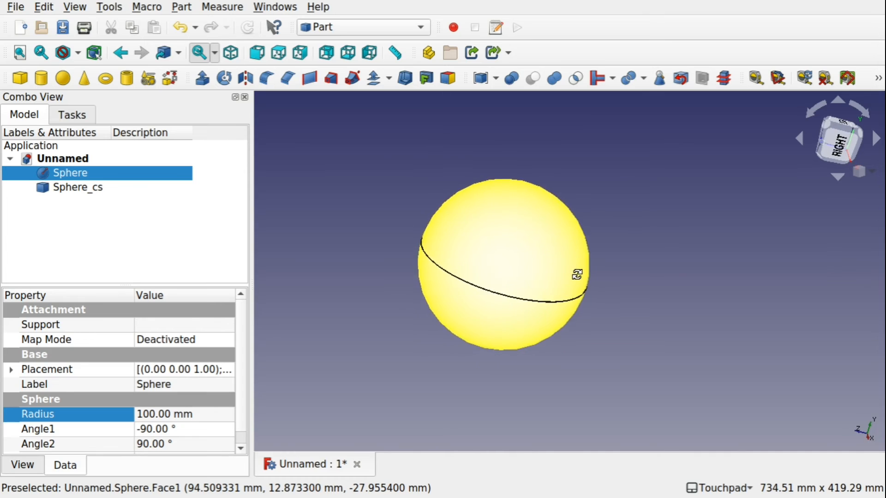
left_click(164, 209)
left_click(467, 257)
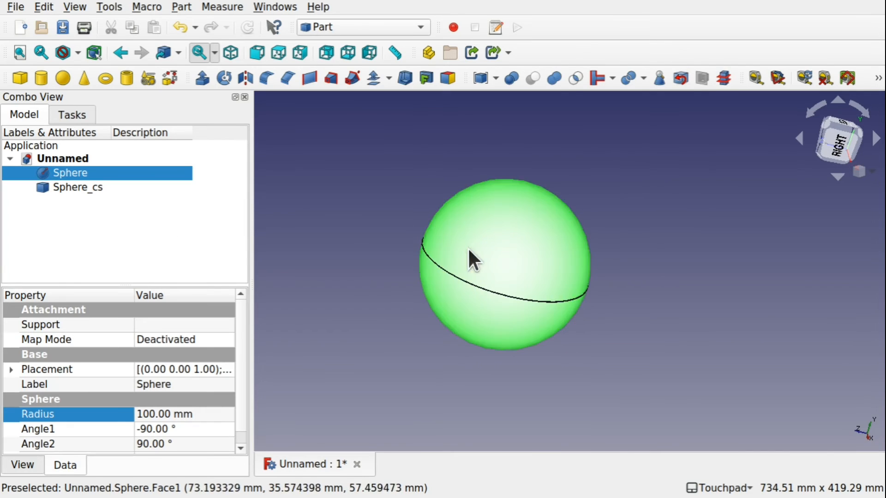
left_click(77, 186, "ctrl")
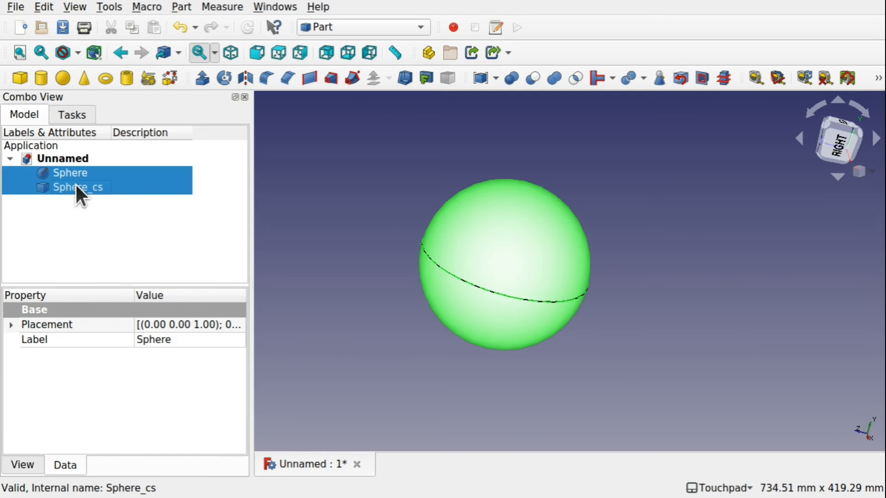
left_click(182, 5)
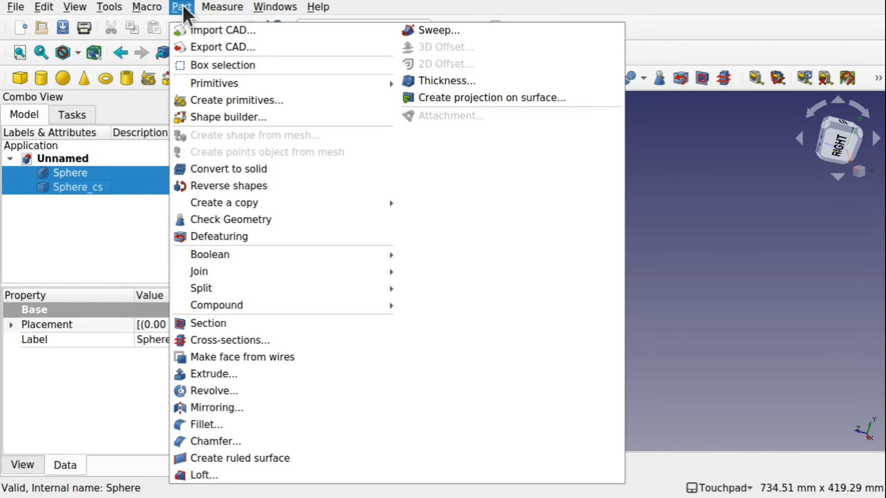
mouse_move(297, 288)
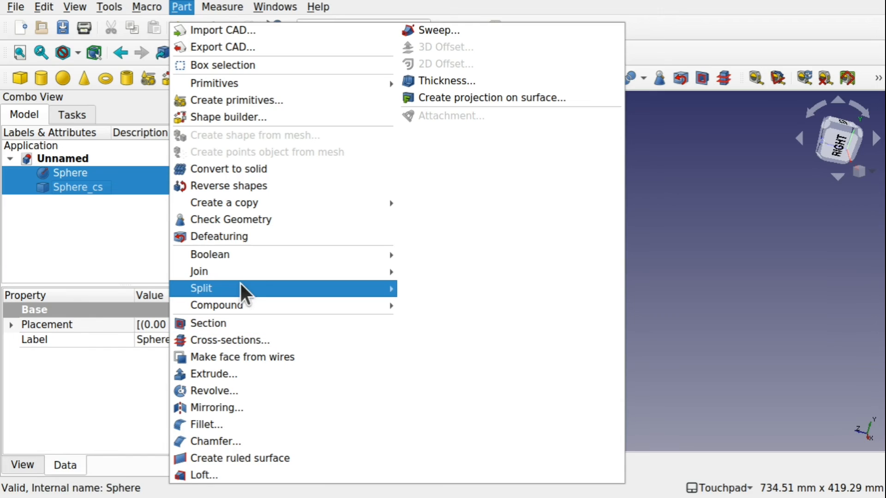
mouse_move(243, 291)
left_click(475, 305)
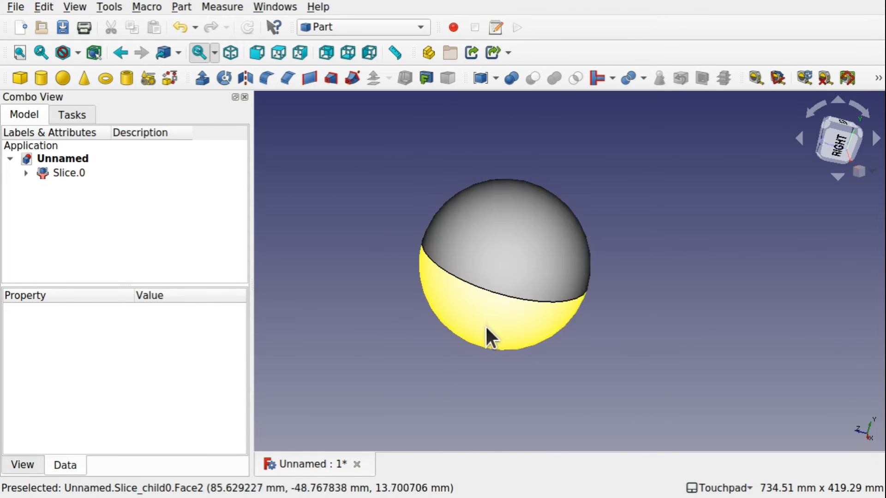
- Inspect the sliced sphere by selecting each of its two halves in turn
left_click_drag(535, 251, 401, 356, "alt")
left_click(483, 319)
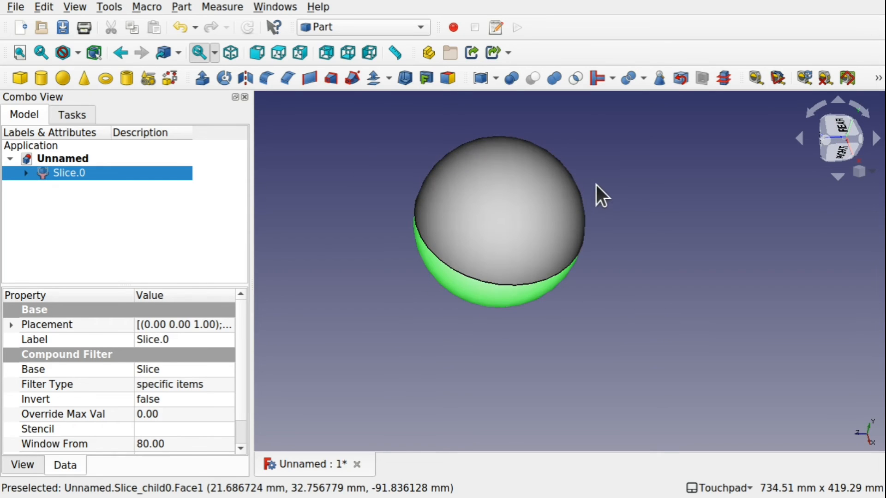
left_click(655, 215)
left_click(525, 215)
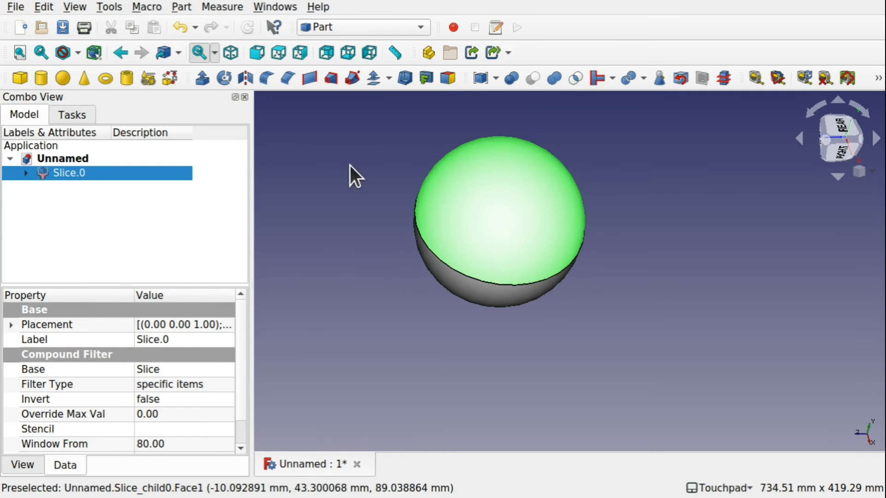
left_click_drag(408, 126, 415, 227, "alt")
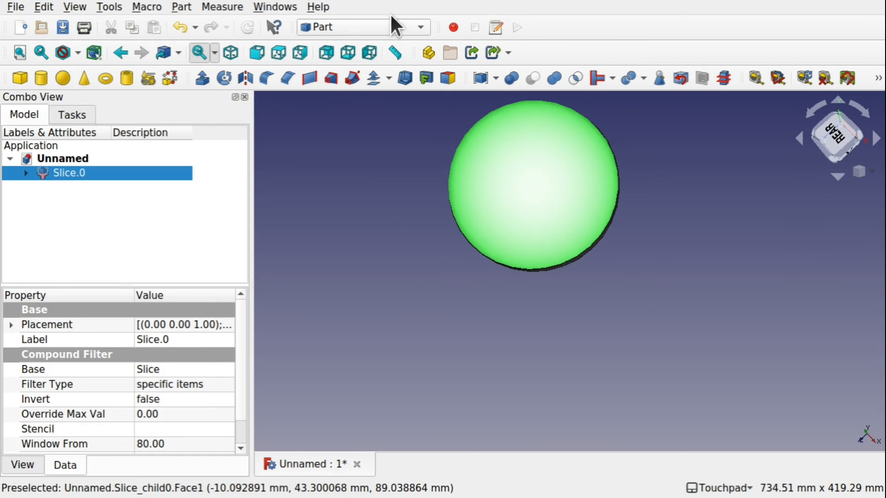
- Switch to the Sketcher workbench and create a new sketch on the XZ plane with zero offset
left_click(393, 28)
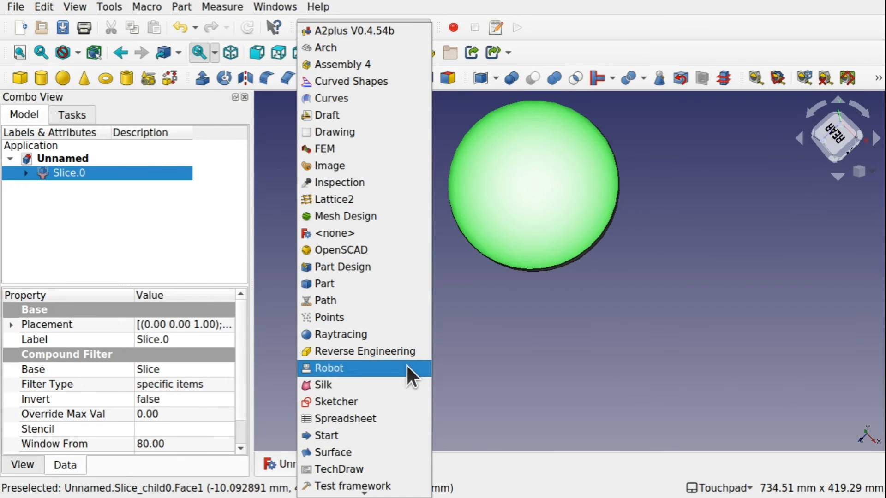
left_click(397, 401)
mouse_move(398, 401)
left_mouse_down("alt")
mouse_move(573, 257)
mouse_move(572, 275)
left_mouse_up("alt")
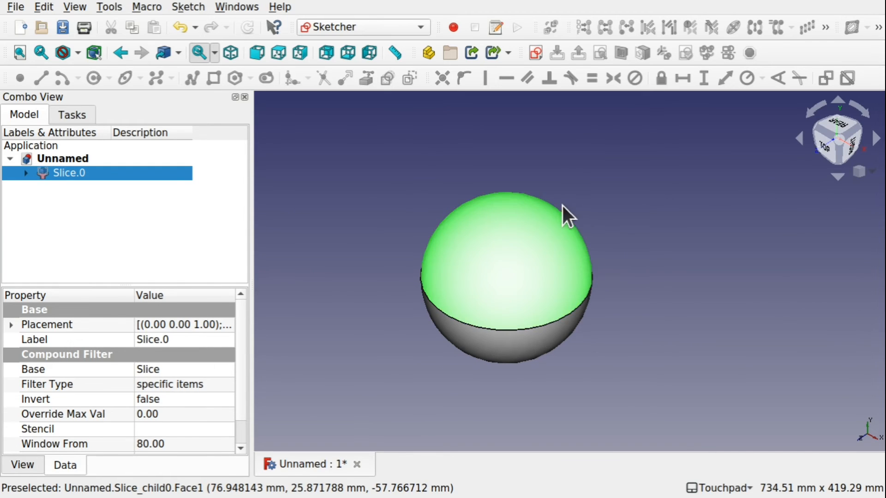
left_click_drag(563, 205, 646, 287, "alt")
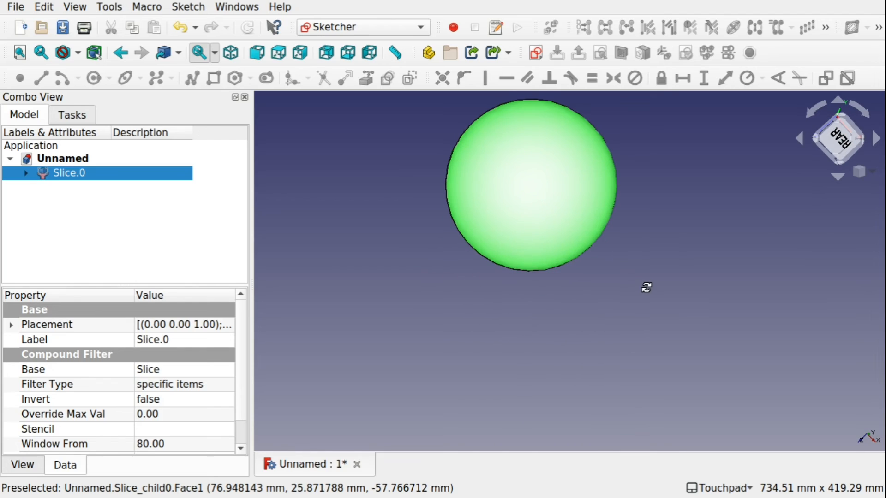
left_click(838, 139)
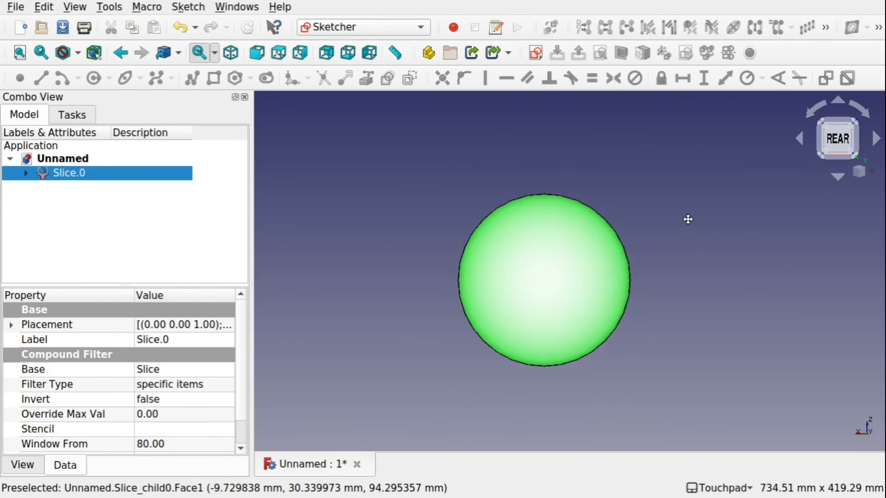
left_click_drag(687, 219, 711, 219, "shift")
left_click(472, 306)
scroll(571, 308, "up", 1)
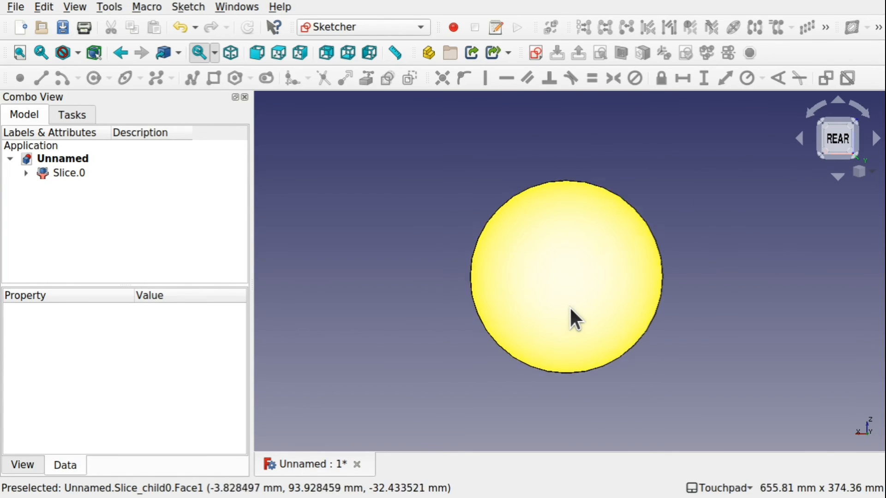
scroll(570, 309, "up", 2)
scroll(570, 309, "down", 1)
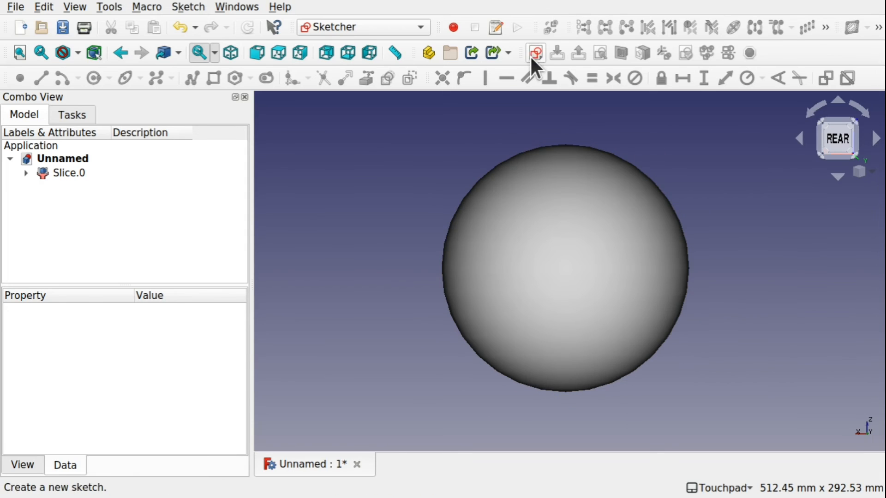
left_click(535, 54)
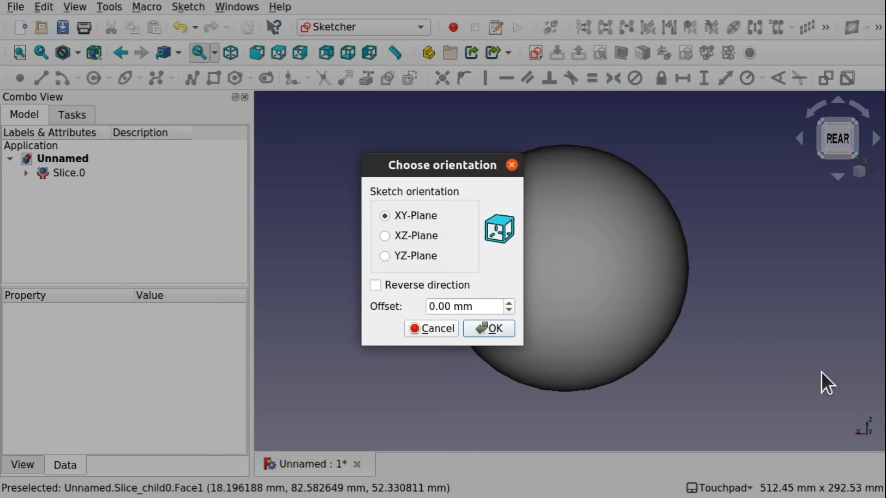
left_click(408, 237)
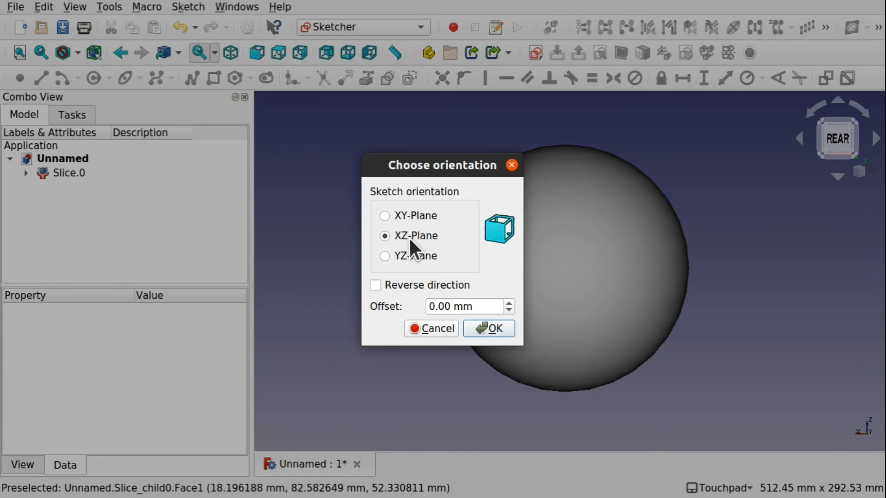
left_click(492, 333)
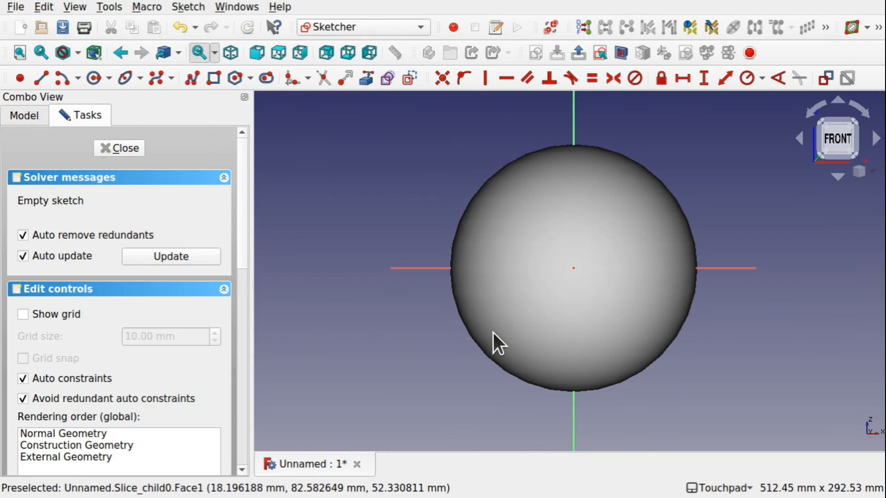
- Enable the sketch's section view and draw a rectangle about 224 by 218 mm around the sphere's outline
left_click(26, 116)
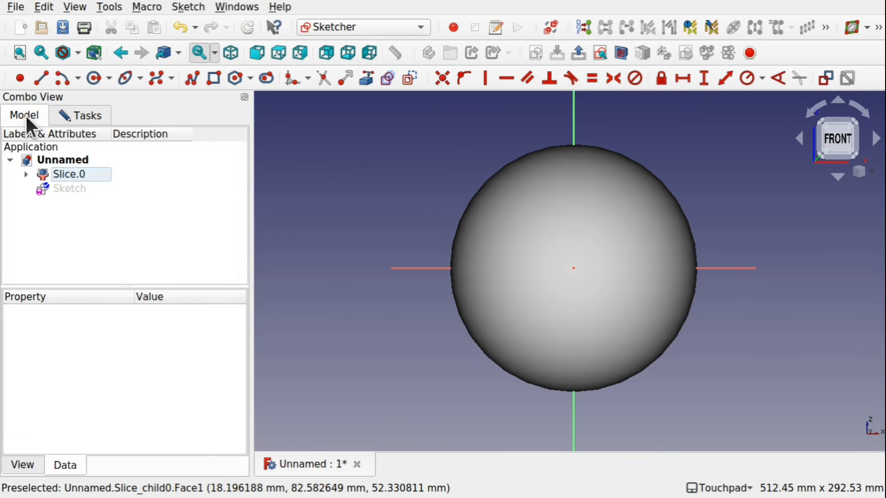
left_click(84, 121)
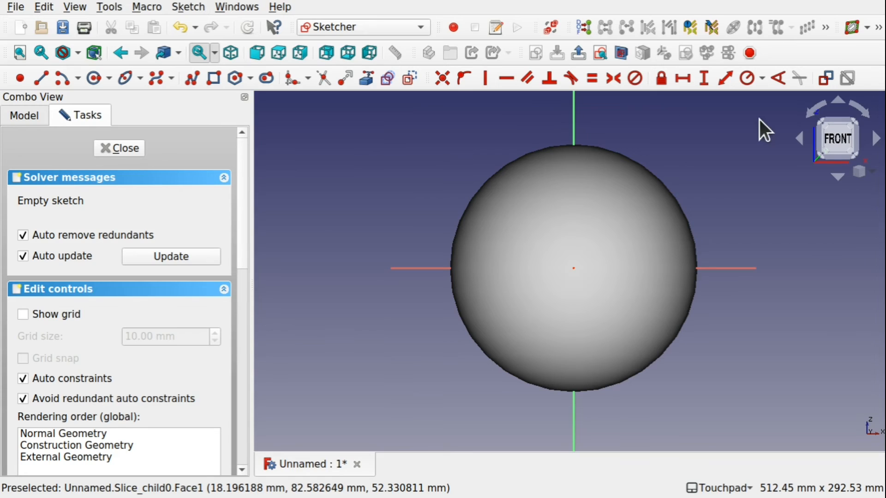
left_click(618, 52)
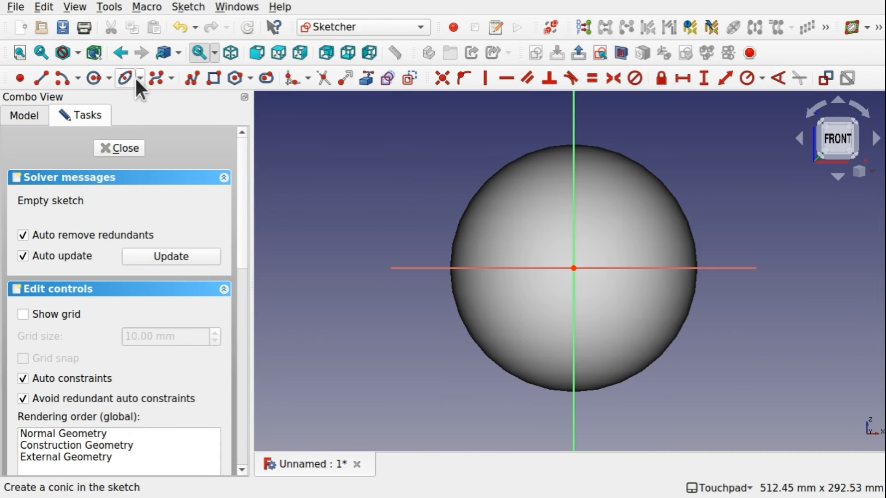
left_click(213, 79)
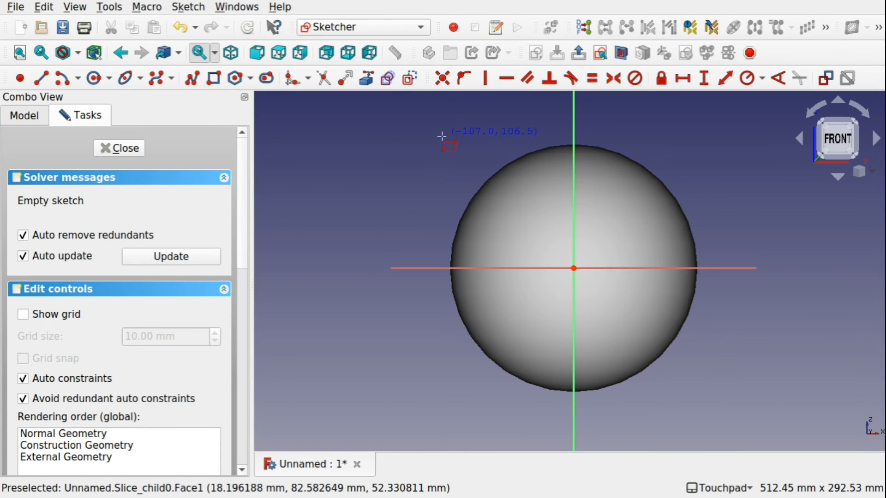
left_click(433, 127)
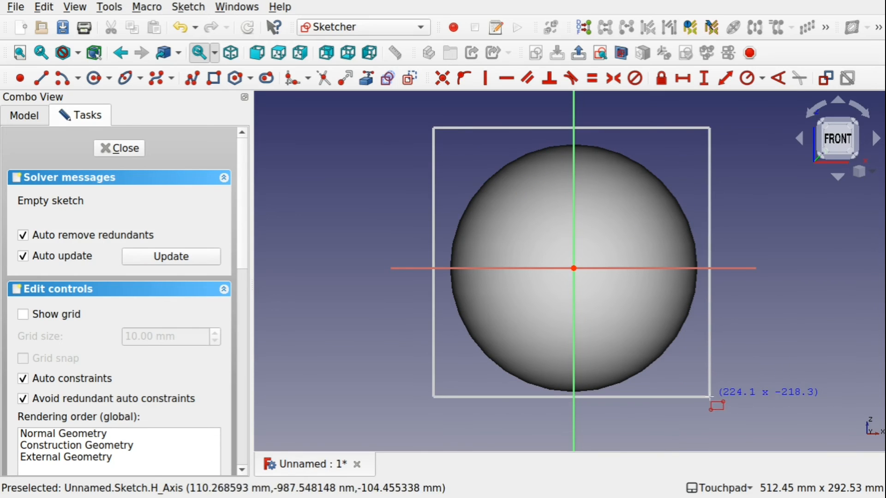
left_click(709, 397)
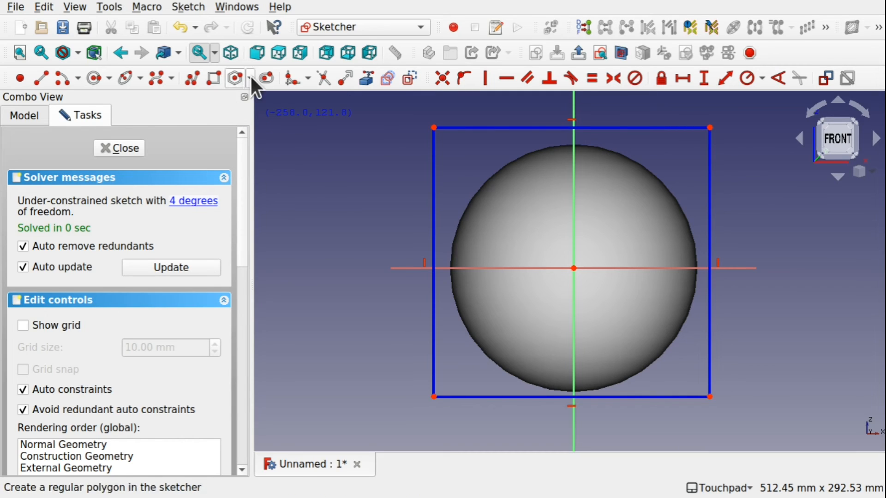
- Draw nine overlapping hexagons of varying sizes across the rectangle and its edges, and finish the sketch
left_click(236, 78)
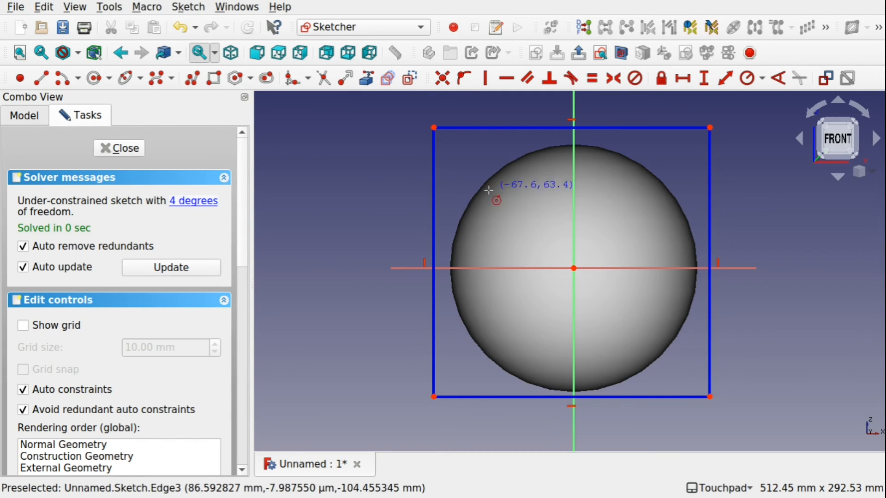
left_click(476, 163)
left_click(519, 194)
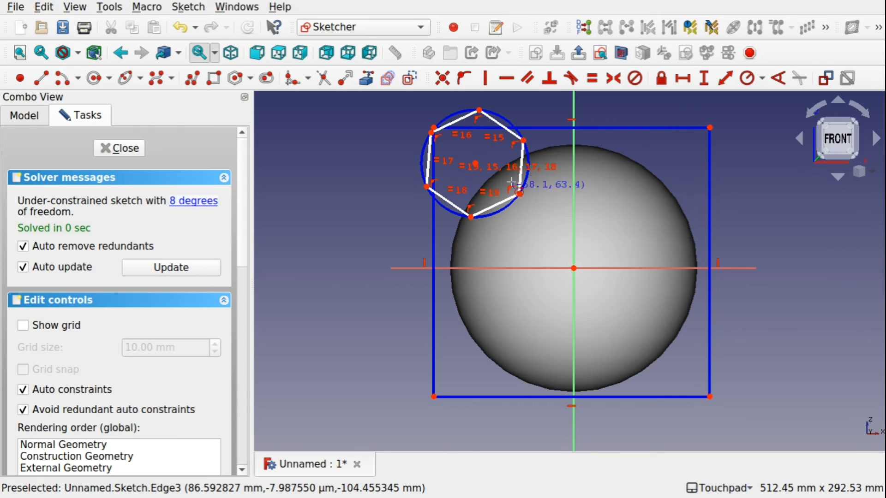
left_click(543, 148)
left_click(595, 174)
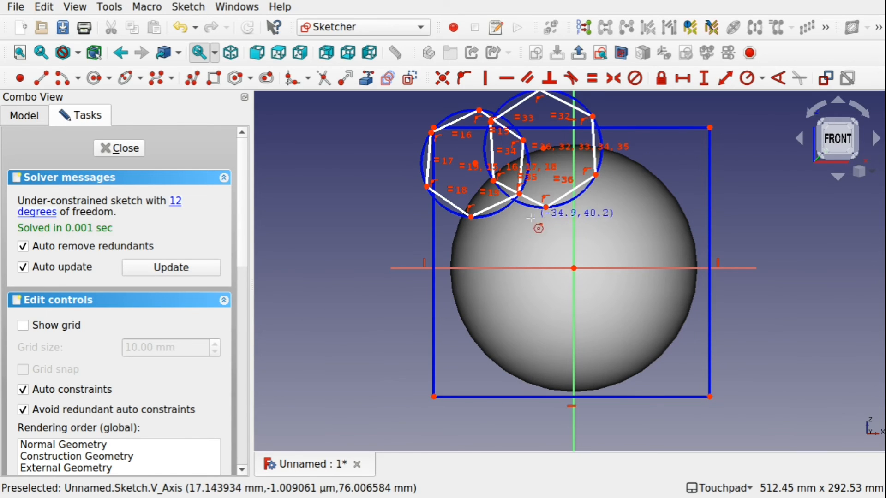
left_click(530, 220)
left_click(573, 268)
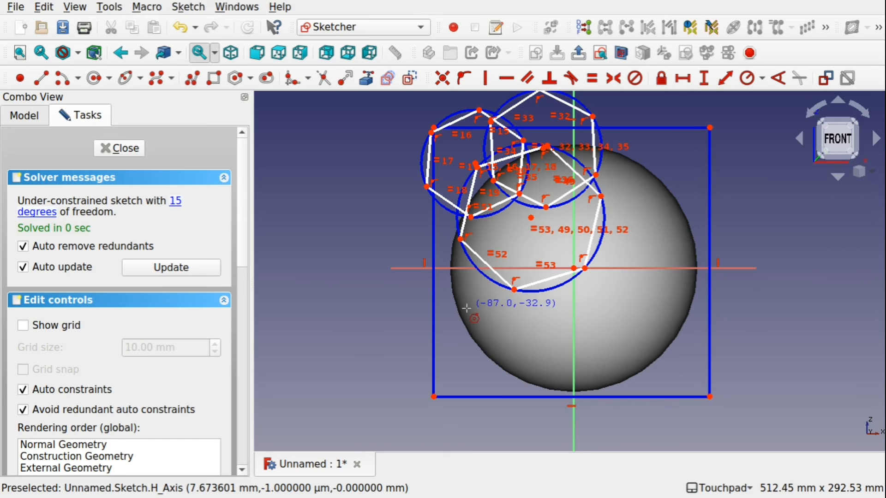
left_click(467, 310)
left_click(524, 356)
left_click(556, 361)
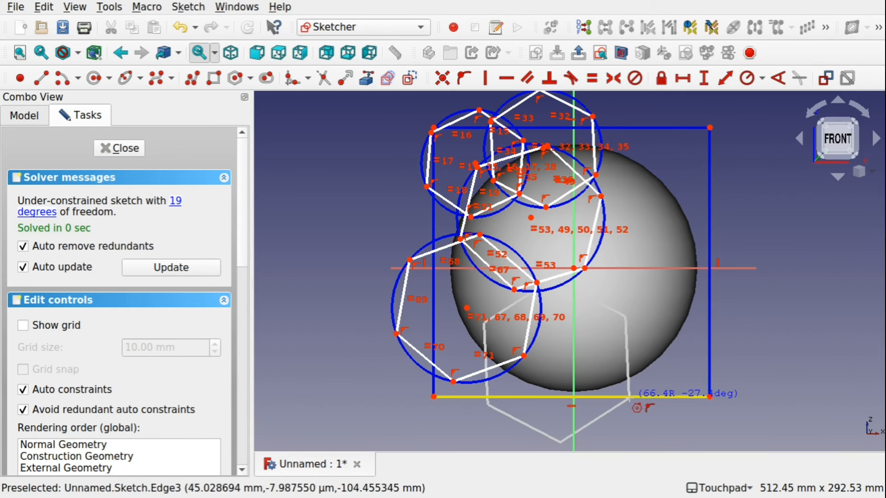
left_click(628, 397)
left_click(632, 292)
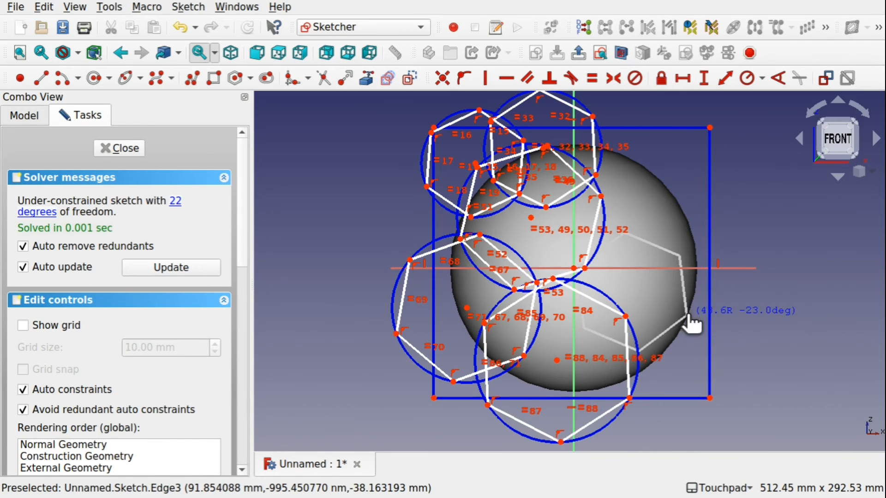
left_click(687, 315)
left_click(643, 195)
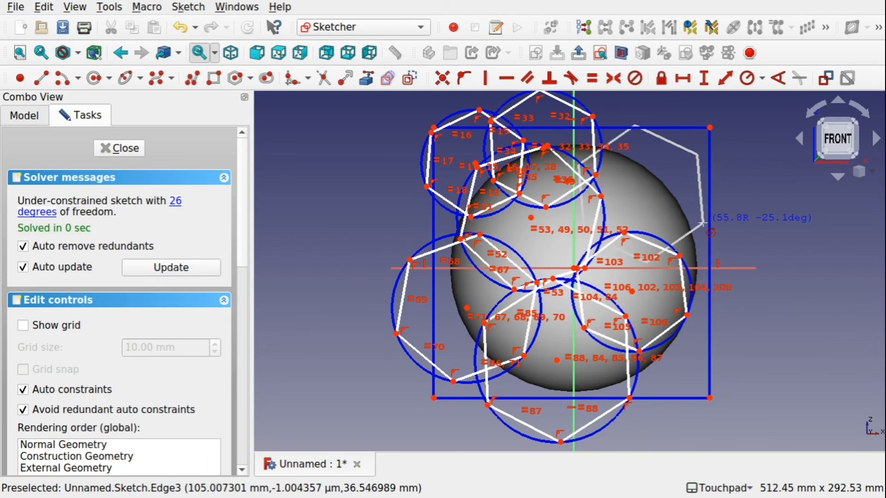
left_click(703, 223)
left_click(693, 348)
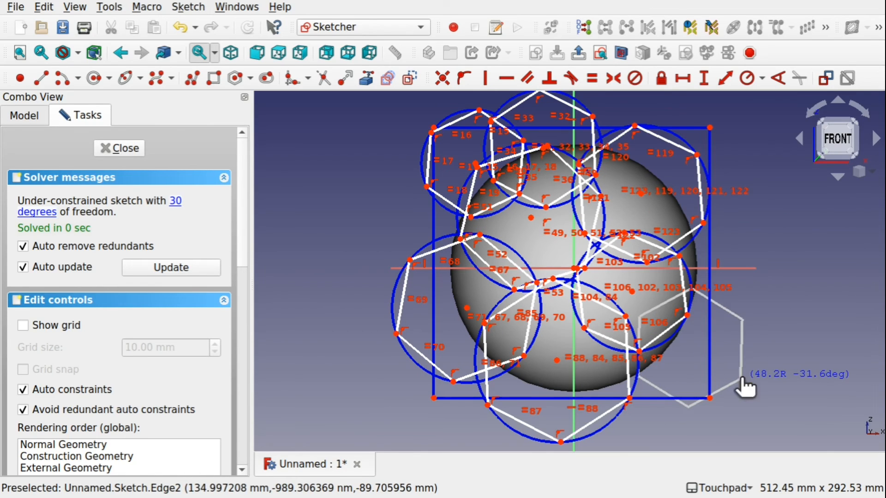
left_click(729, 247)
left_click(723, 254)
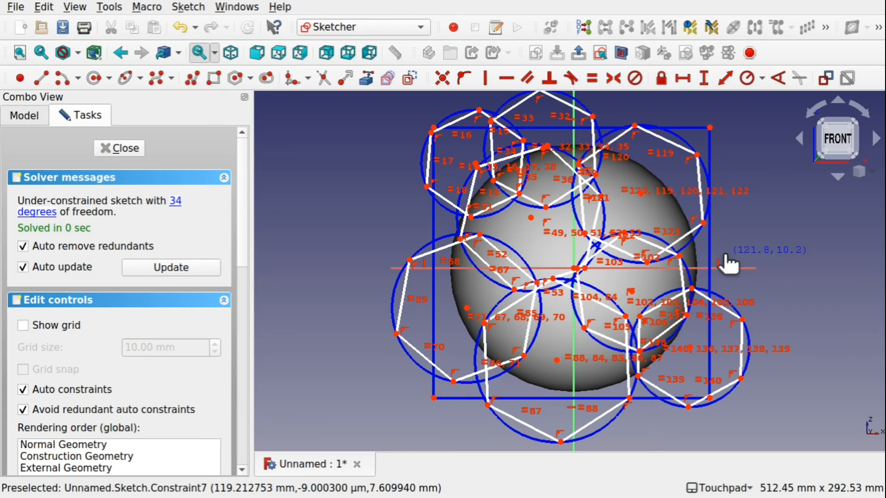
left_click(787, 277)
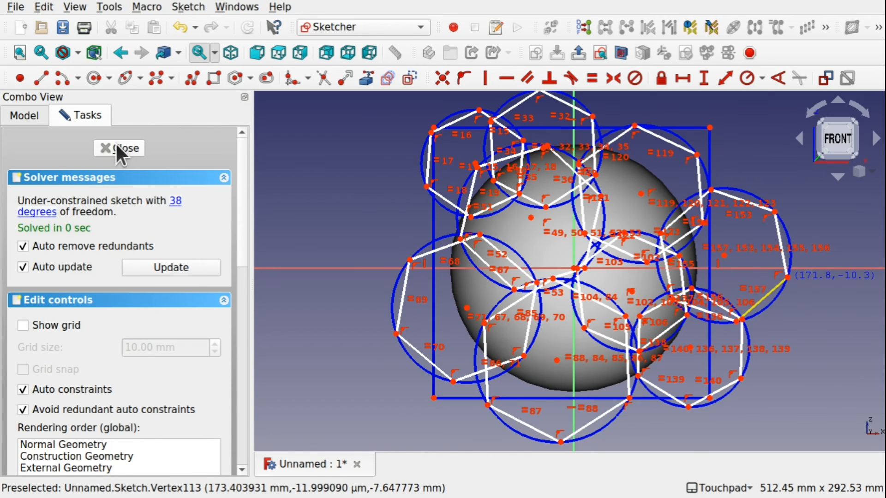
left_click(118, 146)
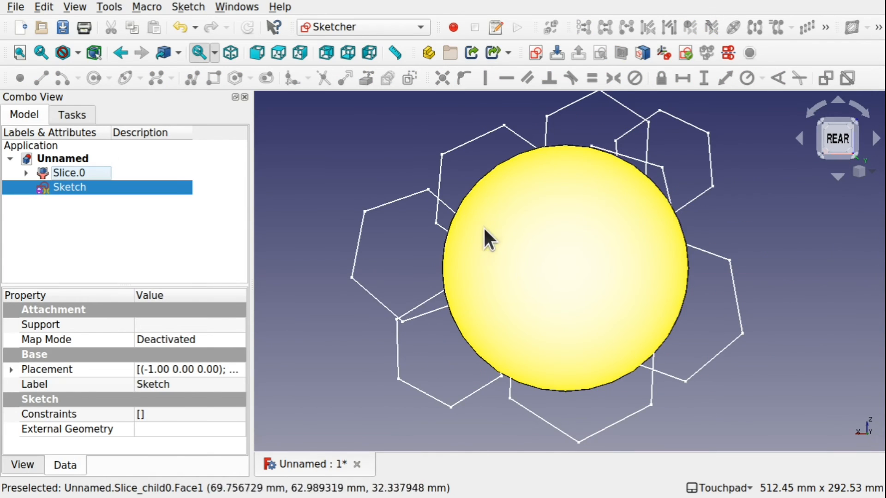
- Switch to the Curves workbench with the sphere and hexagon sketch in view
mouse_move(483, 226)
left_mouse_down("shift")
mouse_move(569, 211)
mouse_move(646, 284)
mouse_move(668, 225)
mouse_move(629, 187)
mouse_move(569, 203)
left_mouse_up("shift")
left_click(674, 225)
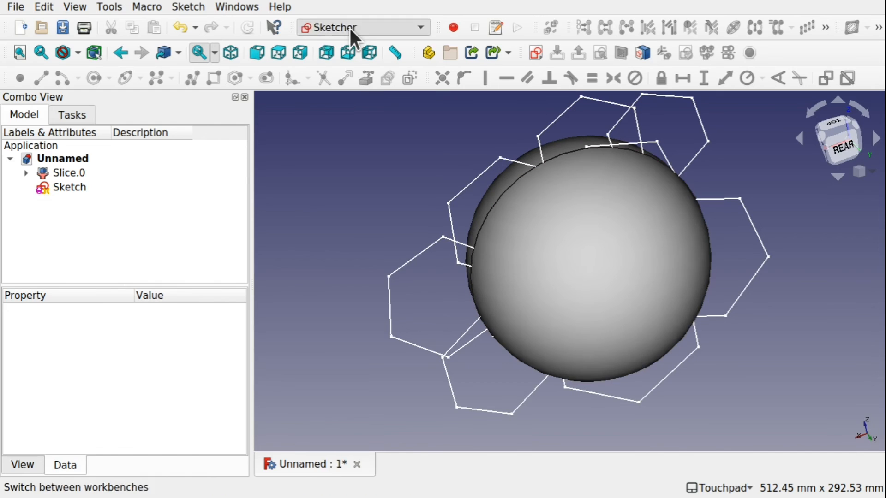
left_click(351, 28)
left_click(347, 98)
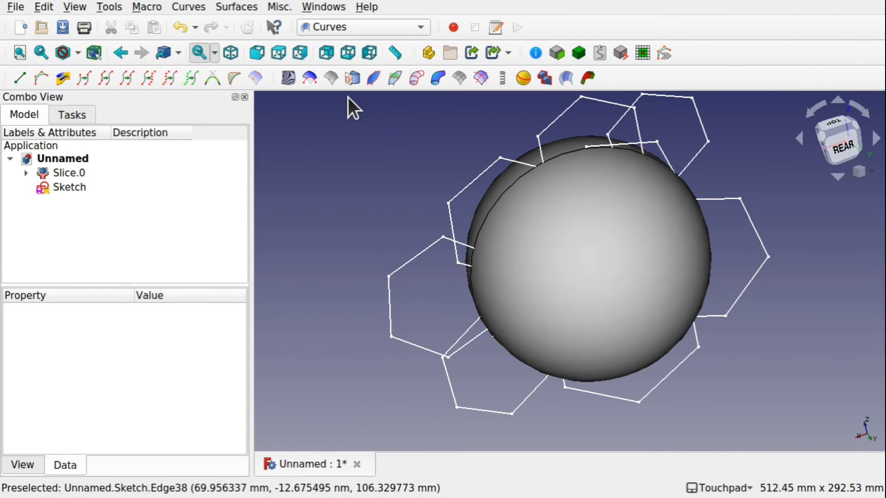
mouse_move(345, 205)
left_mouse_down("shift")
mouse_move(364, 182)
mouse_move(362, 195)
left_mouse_up("shift")
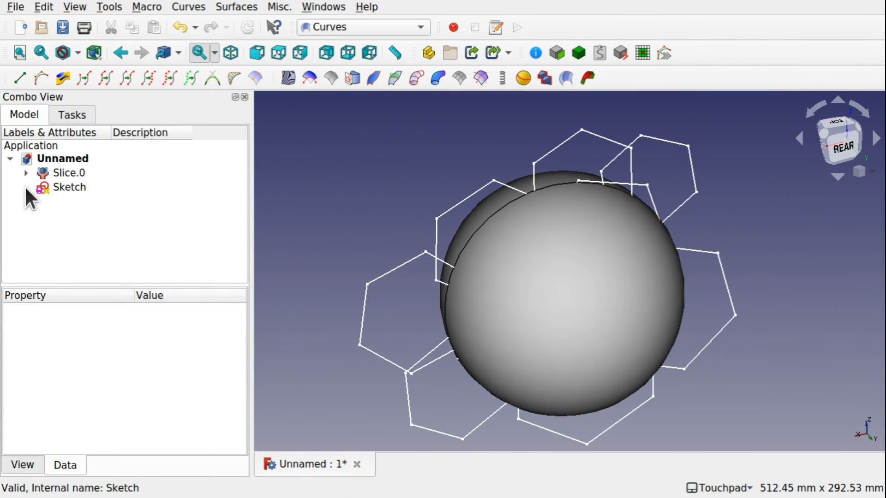
- Attach the hexagon sketch to the curved face of the rear sphere half through its Map Mode setting
left_click(47, 182)
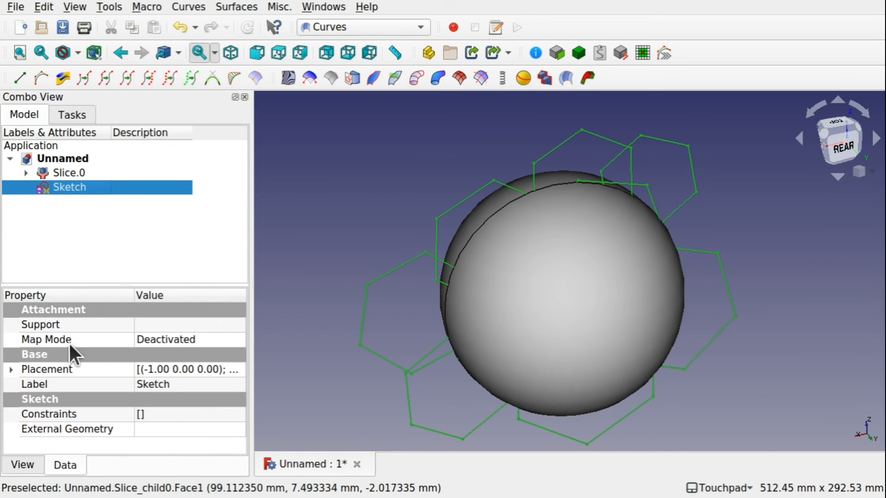
left_click(240, 336)
left_click(240, 337)
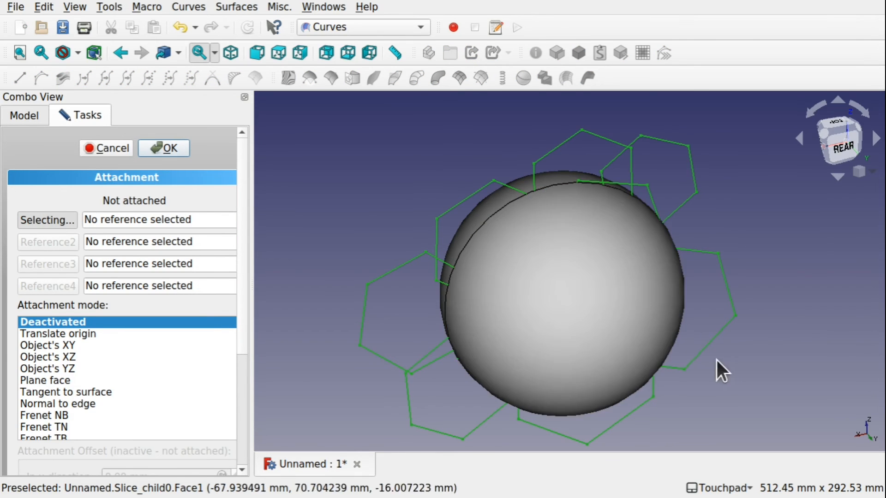
left_click(594, 317)
mouse_move(666, 245)
left_mouse_down("alt")
mouse_move(666, 214)
mouse_move(668, 232)
left_mouse_up("alt")
left_click(172, 147)
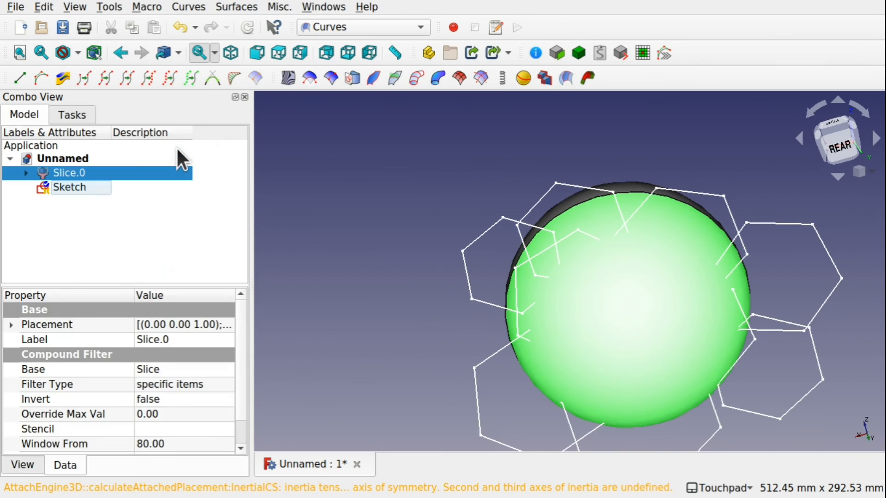
- Map the hexagon sketch onto the curved rear face of the sphere half with Sketch On Surface
left_click(74, 189)
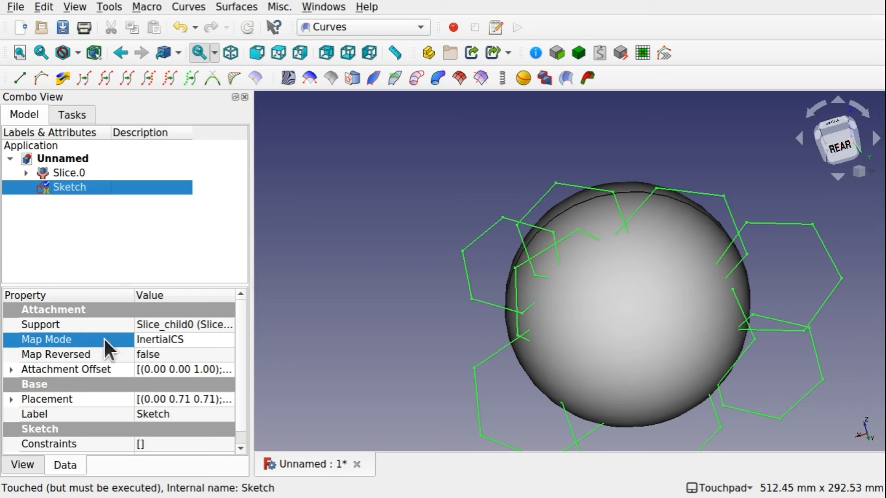
left_click(377, 307)
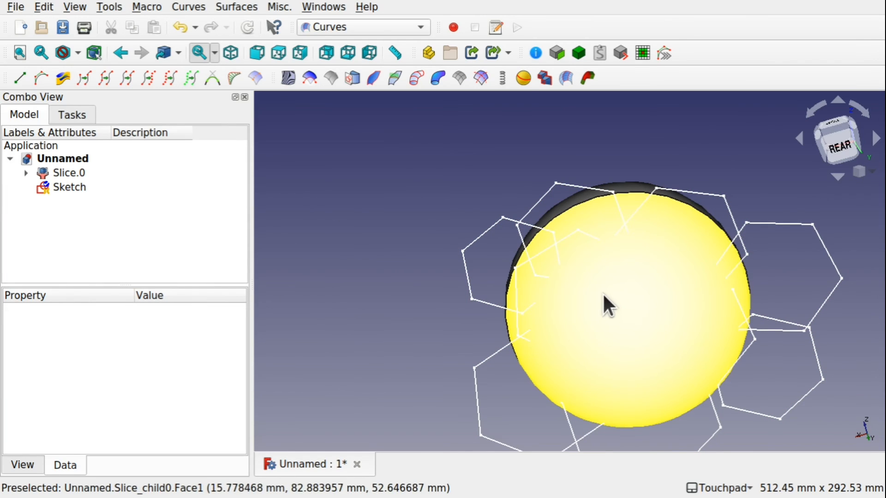
left_click(560, 276)
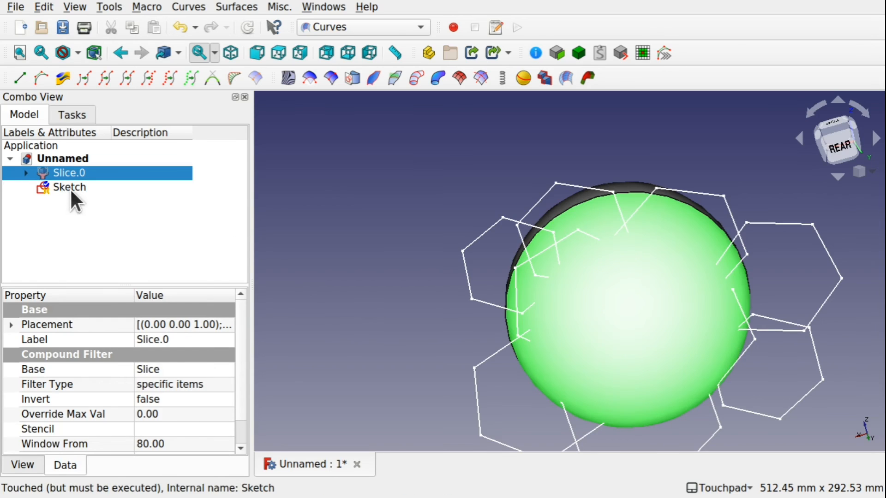
left_click(70, 187, "ctrl")
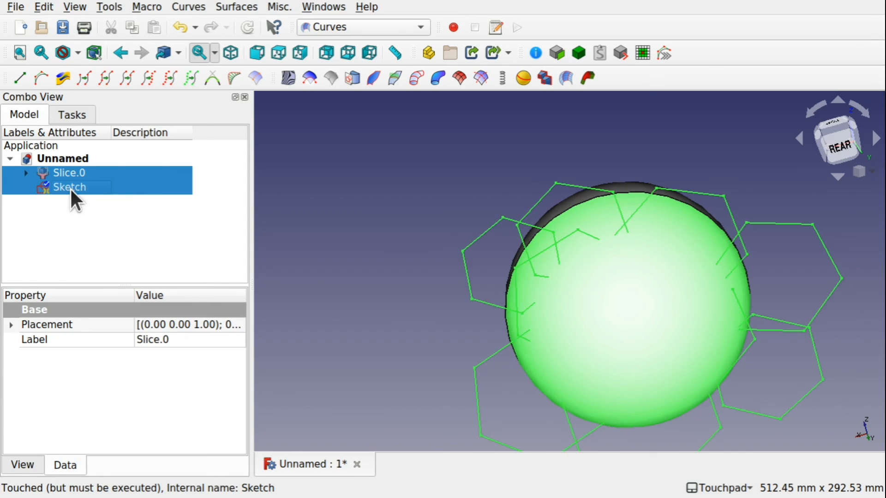
left_click(352, 77)
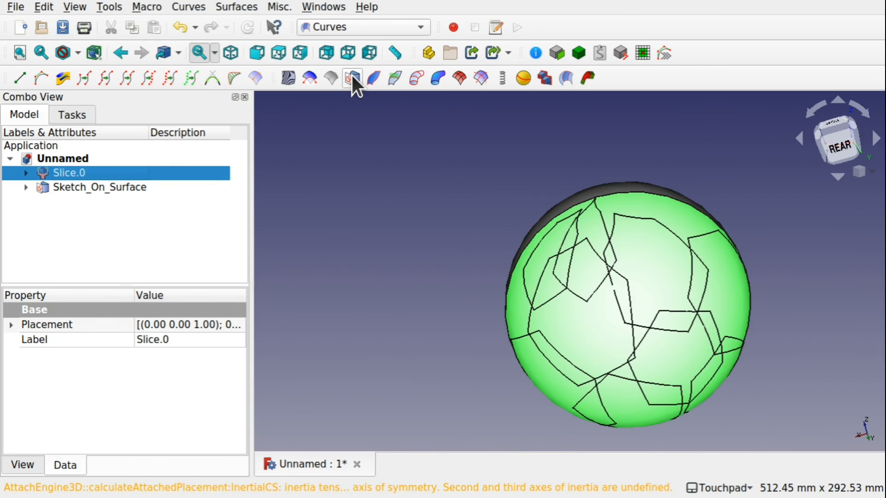
mouse_move(502, 199)
left_mouse_down("alt")
mouse_move(677, 311)
mouse_move(545, 266)
left_mouse_up("alt")
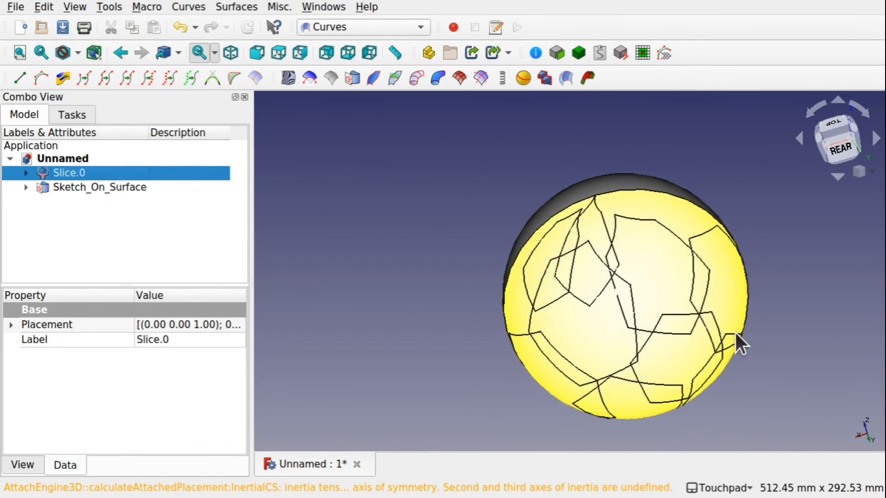
- Hide the sphere half and set the surface sketch's Thickness to 5
left_click(691, 226)
key("space")
mouse_move(692, 227)
left_mouse_down("alt")
mouse_move(646, 255)
mouse_move(683, 304)
mouse_move(664, 308)
left_mouse_up("alt")
left_click(101, 188)
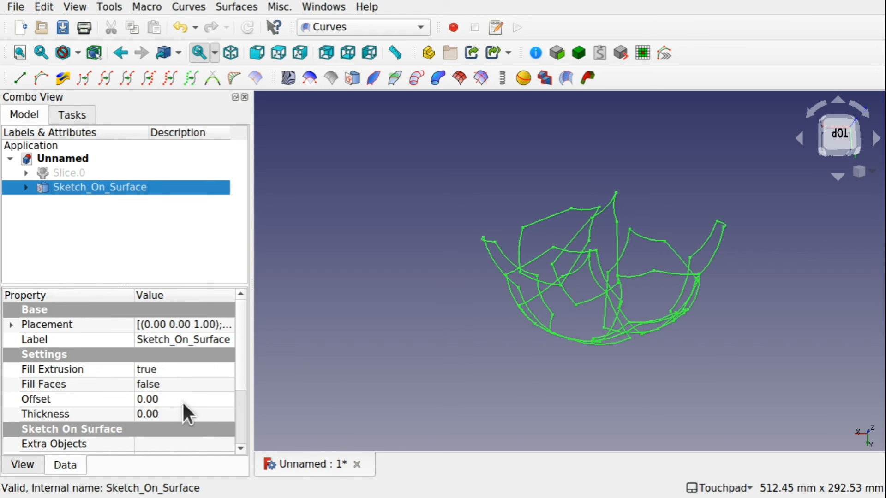
left_click(193, 415)
left_click(193, 415)
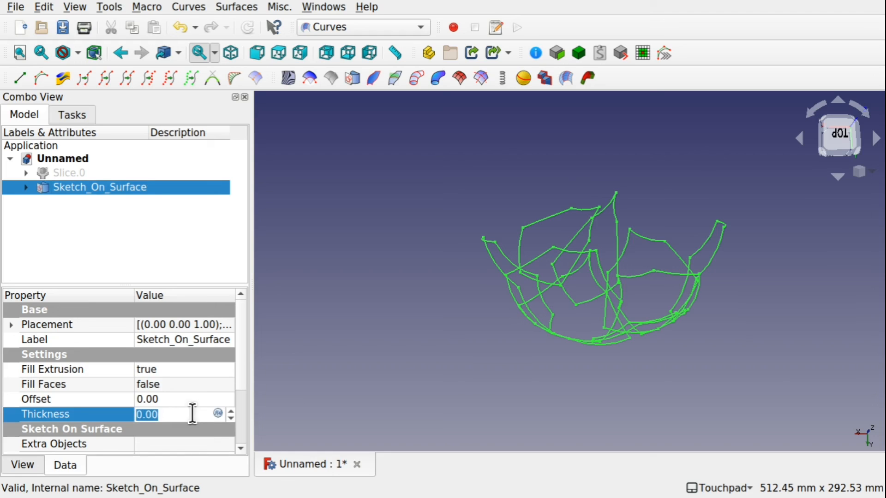
left_click(479, 379)
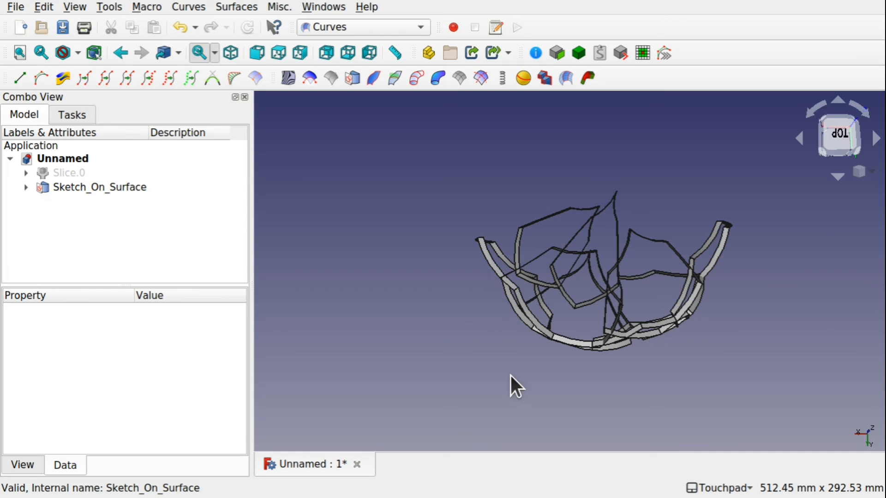
mouse_move(595, 354)
left_mouse_down("shift")
mouse_move(613, 320)
mouse_move(626, 239)
mouse_move(734, 299)
mouse_move(490, 267)
mouse_move(665, 428)
mouse_move(667, 354)
mouse_move(587, 231)
mouse_move(629, 223)
mouse_move(582, 303)
mouse_move(478, 313)
mouse_move(513, 325)
left_mouse_up("shift")
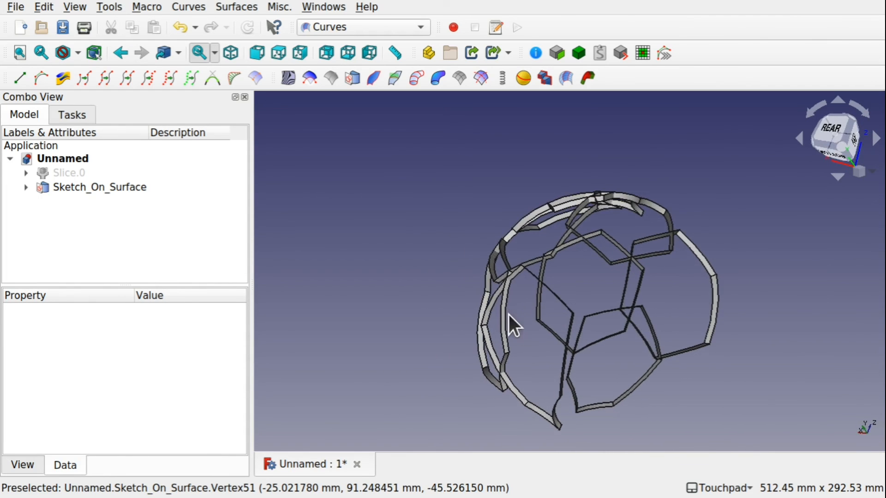
- Set Fill Faces to true for the surface sketch so the mapped hexagons become filled patches
left_click(124, 187)
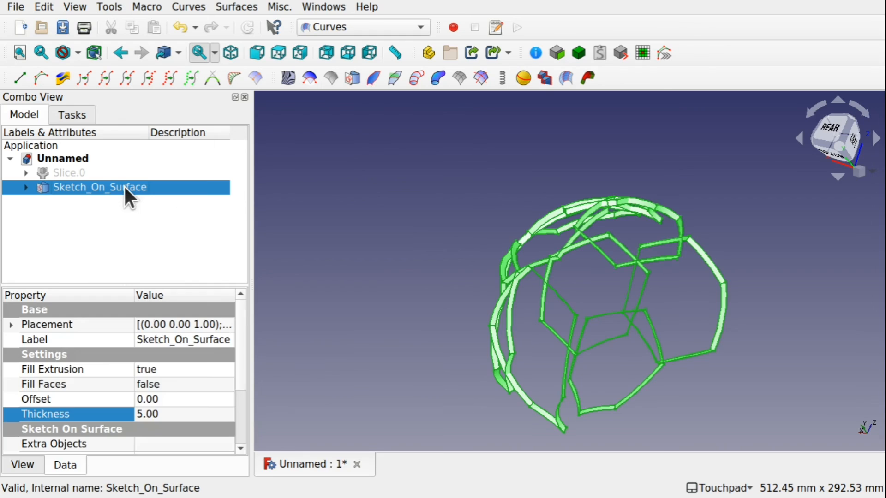
left_click(187, 386)
left_click(187, 386)
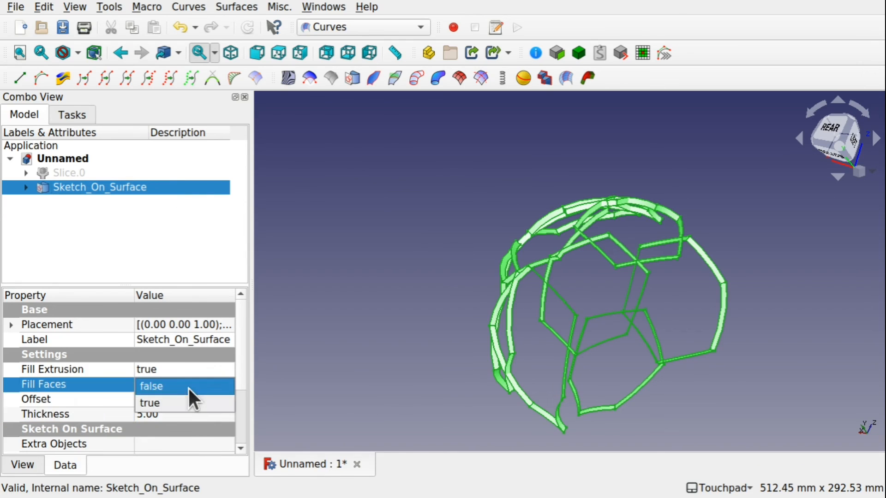
left_click(183, 400)
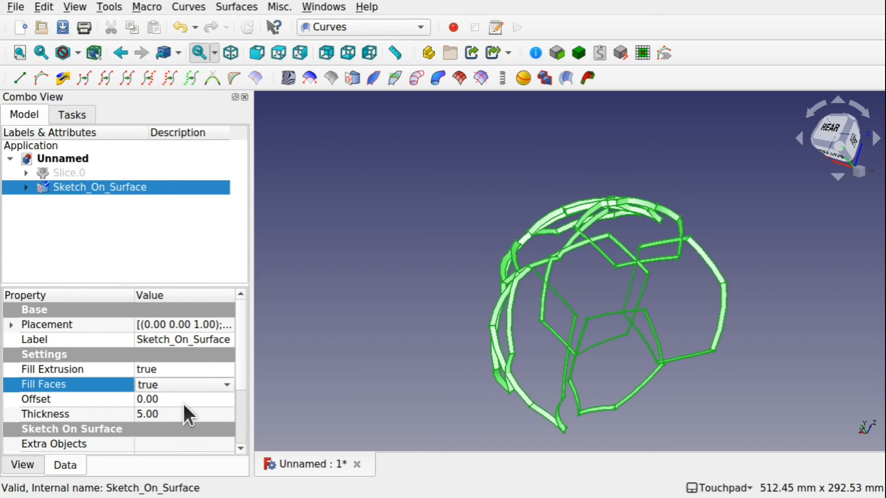
left_click(463, 287)
left_click_drag(463, 288, 501, 187, "shift")
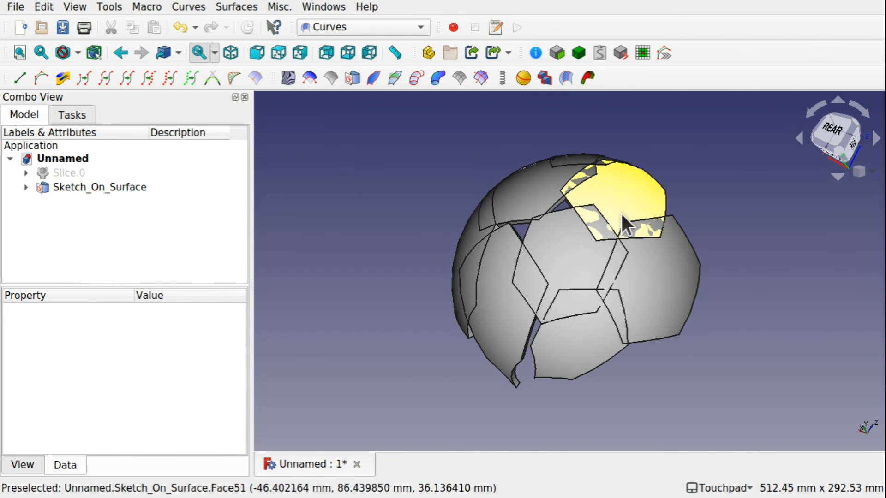
- Extract the upper hexagon patch's outer face as a separate object and show the full surface sketch again
left_click(597, 206)
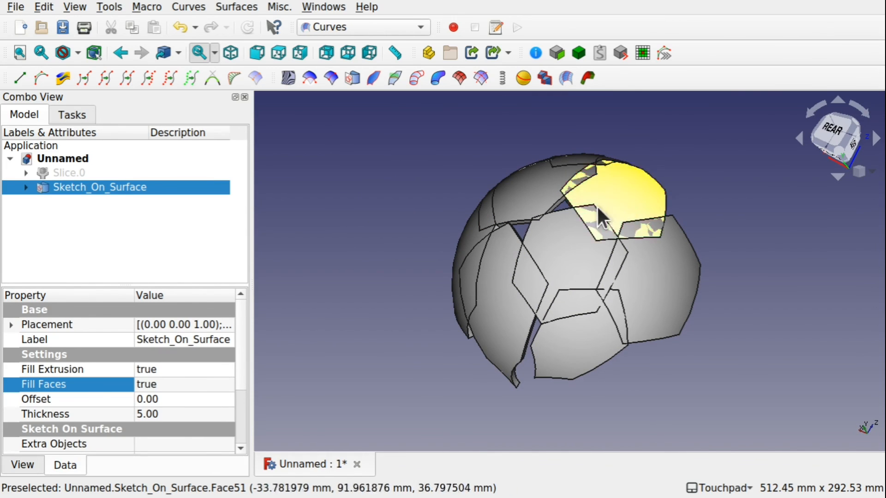
left_click(619, 192)
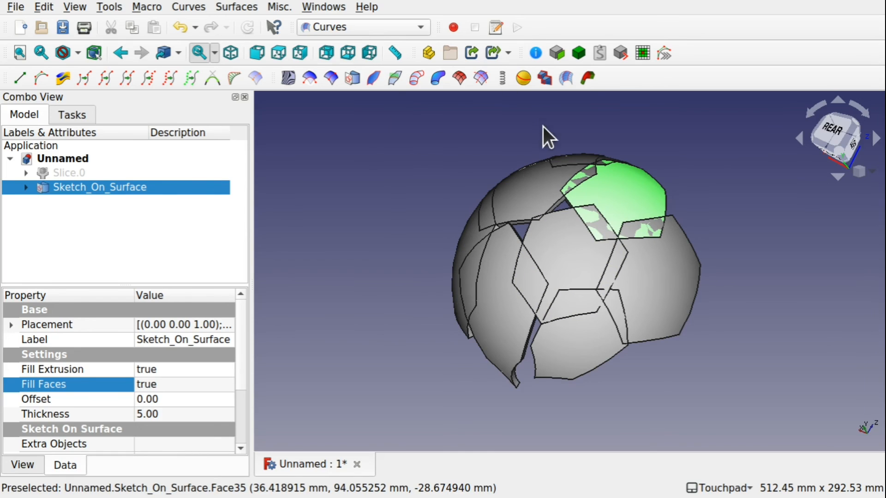
left_click(558, 54)
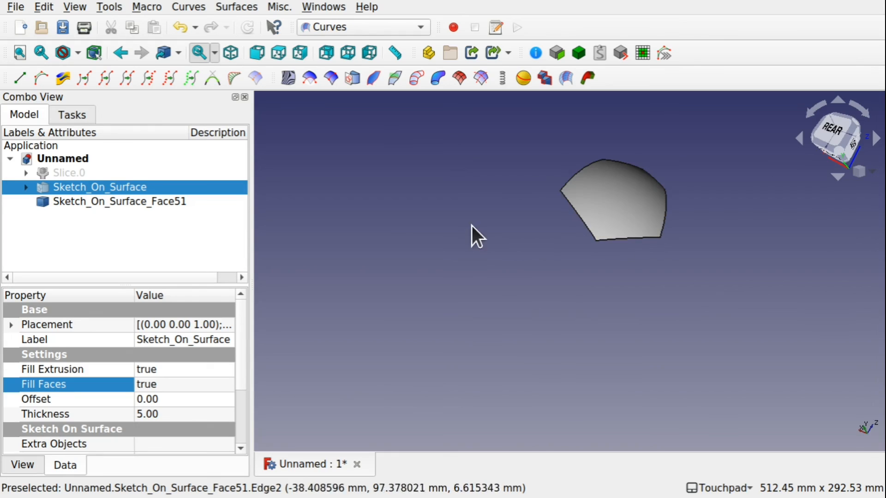
left_click(129, 203)
left_click(97, 188)
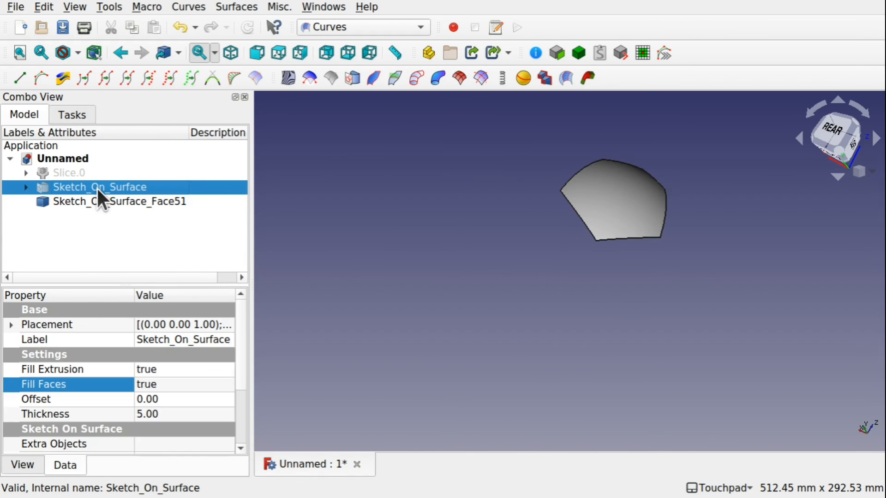
key("space")
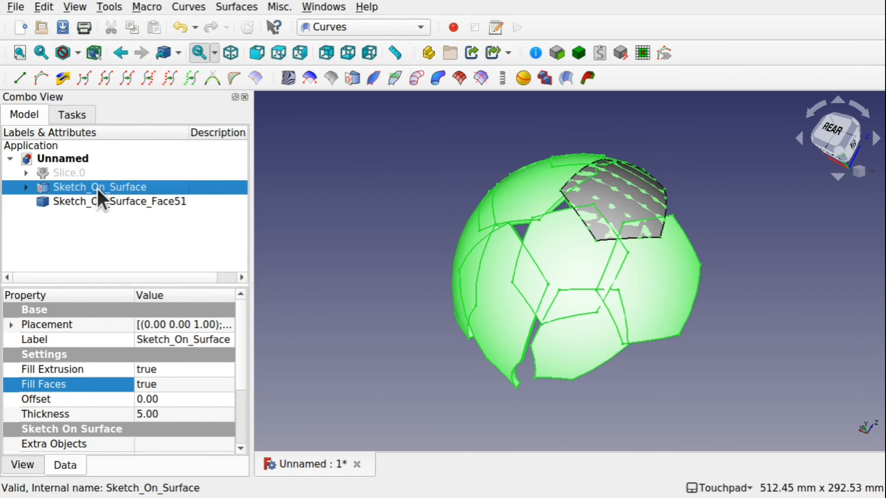
- Switch to the Part workbench and extrude the extracted hexagon face 10 mm in the custom direction Z -1
left_click(351, 30)
left_click(328, 283)
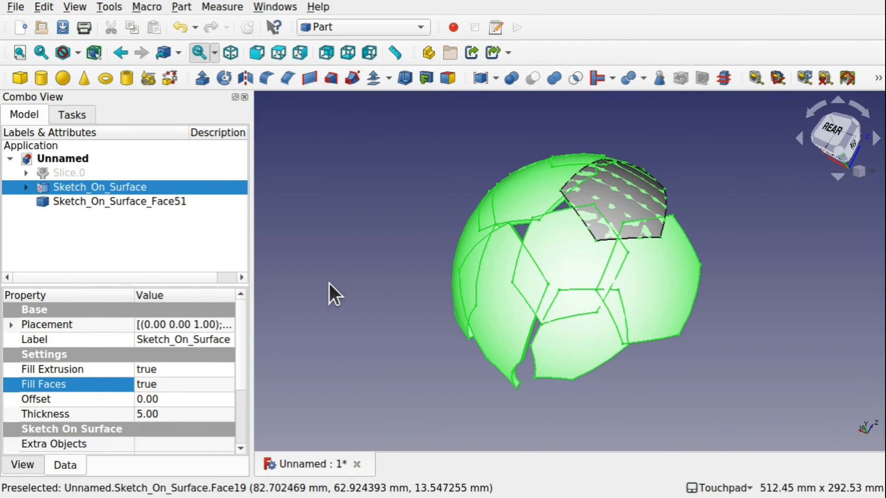
left_click(202, 78)
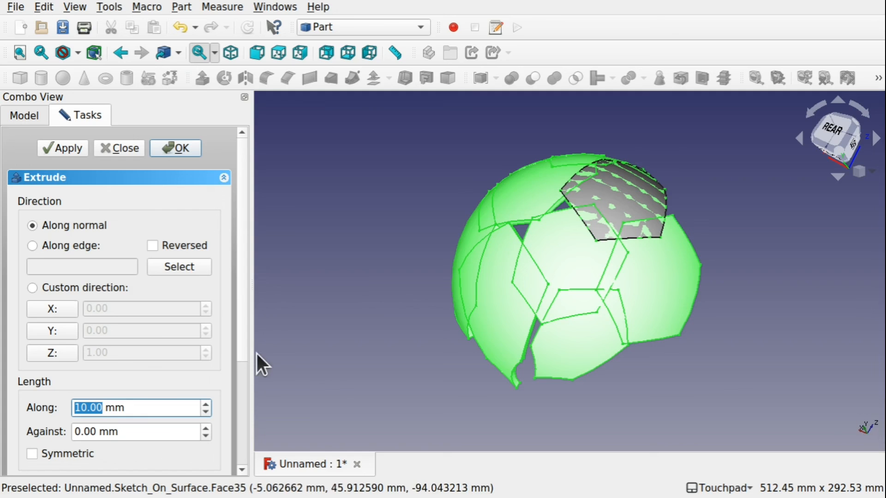
left_click(57, 353)
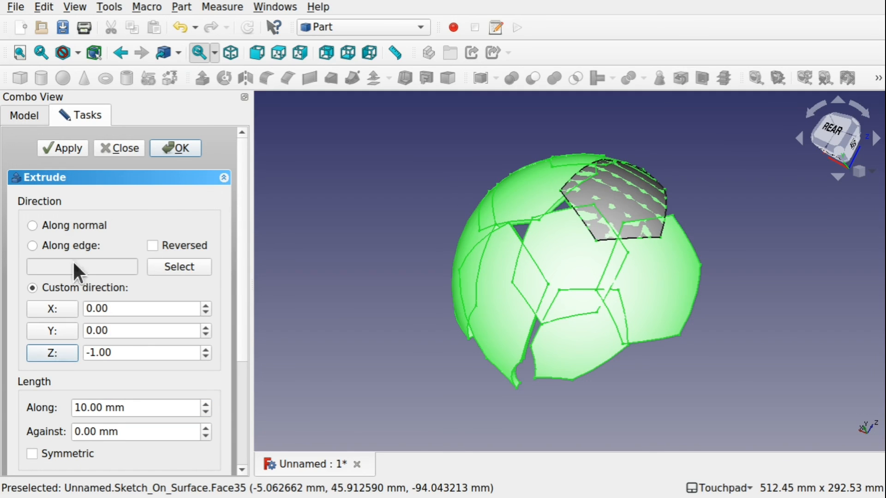
left_click(181, 150)
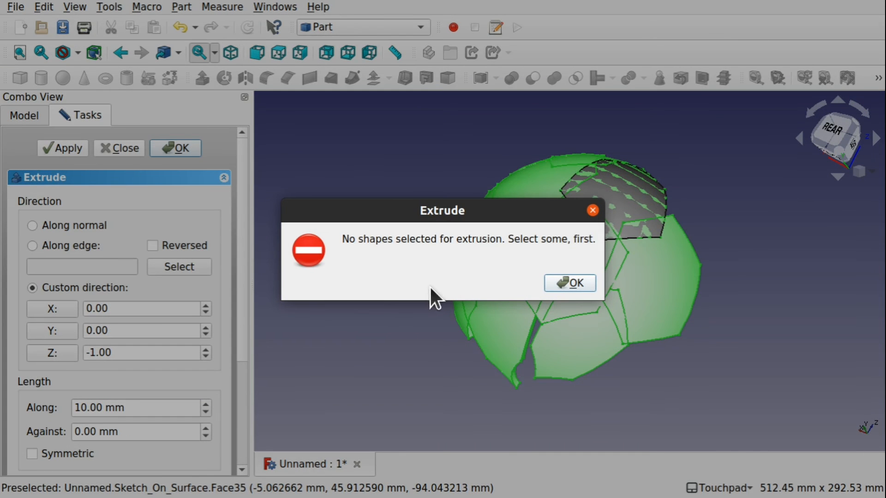
left_click(570, 283)
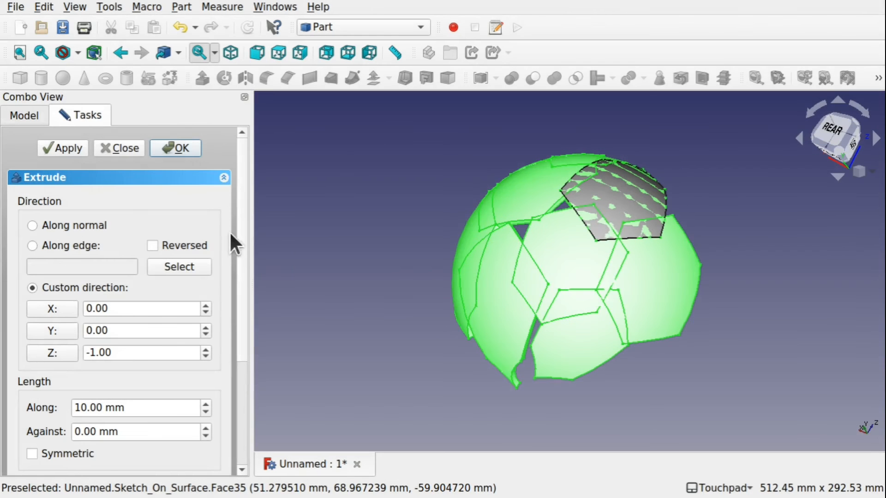
scroll(244, 261, "down", 5)
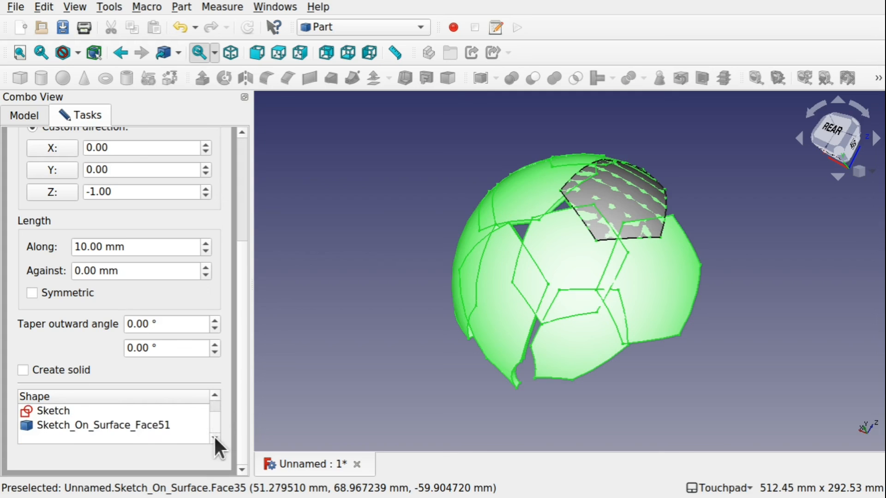
left_click(151, 421)
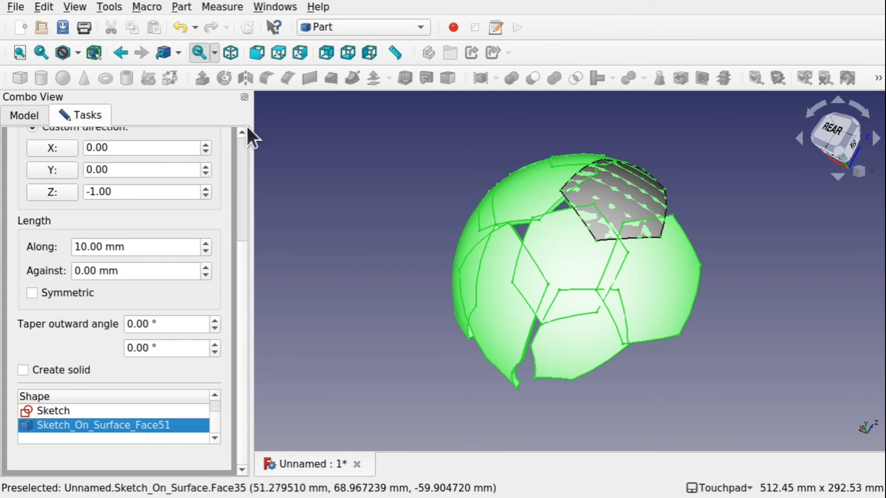
scroll(240, 160, "up", 5)
left_click(171, 146)
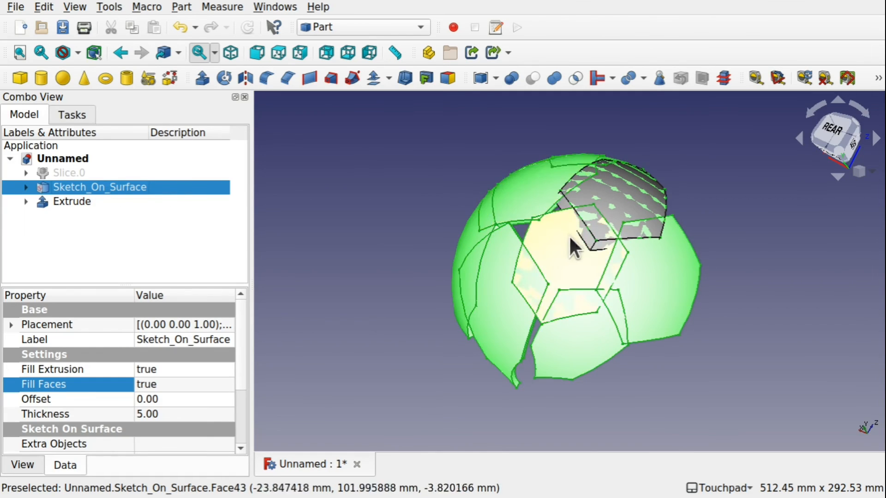
- Redirect the hexagon face's extrusion along the Y axis, setting its direction's z component to 0
mouse_move(572, 246)
middle_mouse_down()
mouse_move(658, 221)
mouse_move(636, 242)
mouse_move(566, 233)
middle_mouse_up()
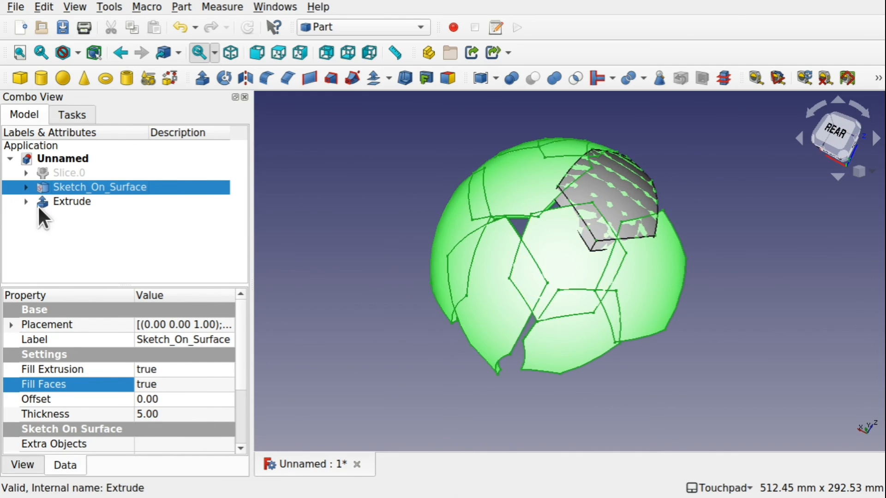
left_click(74, 201)
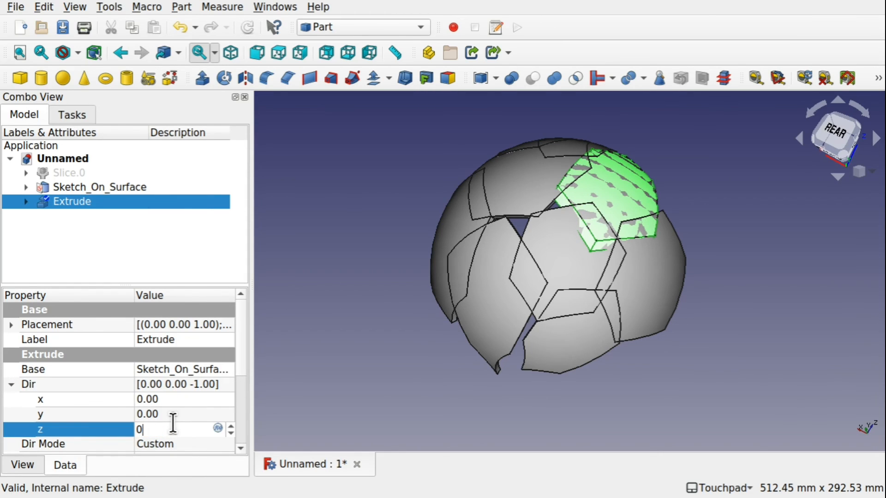
left_click(179, 415)
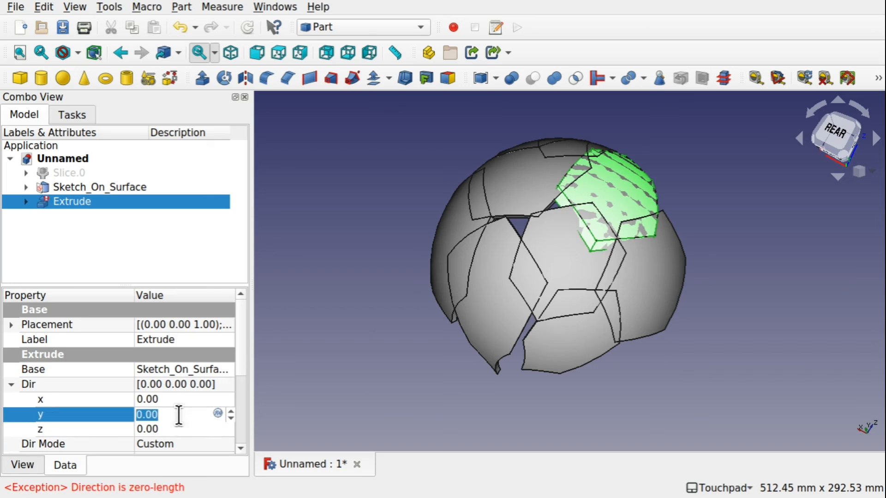
key("Return")
left_click(370, 385)
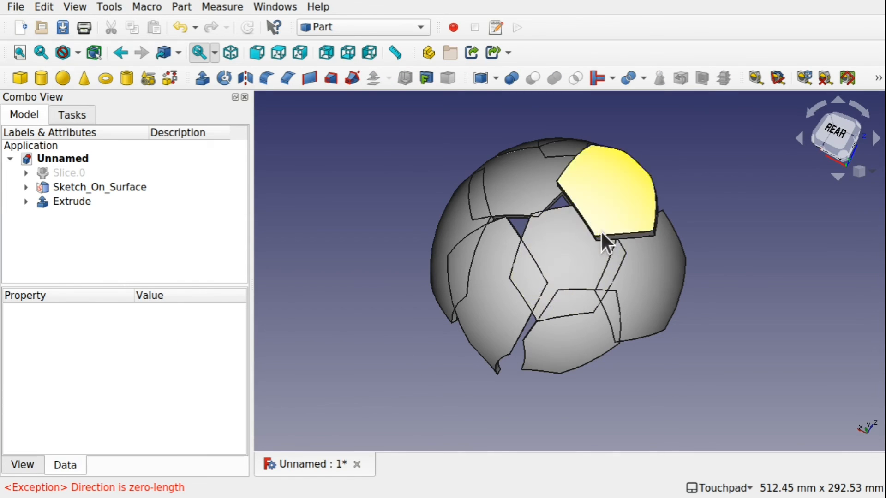
left_click_drag(578, 234, 605, 207, "shift")
left_click_drag(521, 256, 587, 263, "shift")
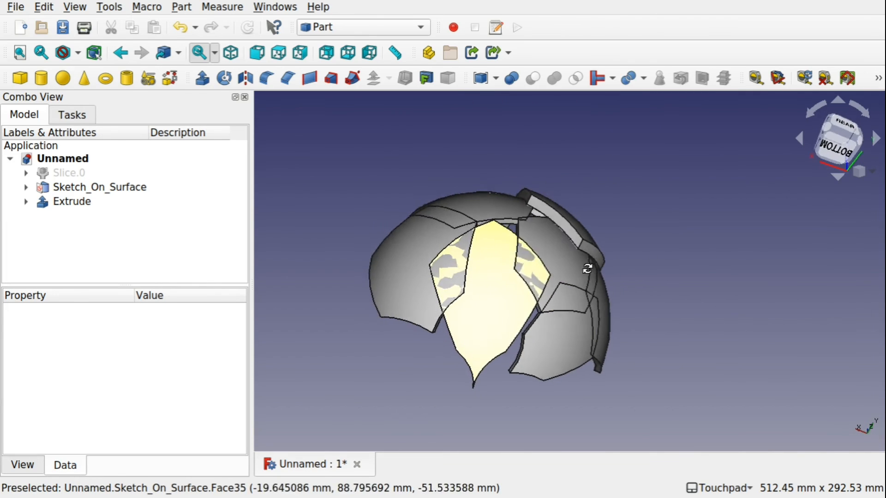
mouse_move(448, 295)
left_mouse_down("shift")
mouse_move(613, 226)
mouse_move(638, 259)
mouse_move(607, 308)
mouse_move(497, 235)
mouse_move(655, 262)
mouse_move(603, 276)
left_mouse_up("shift")
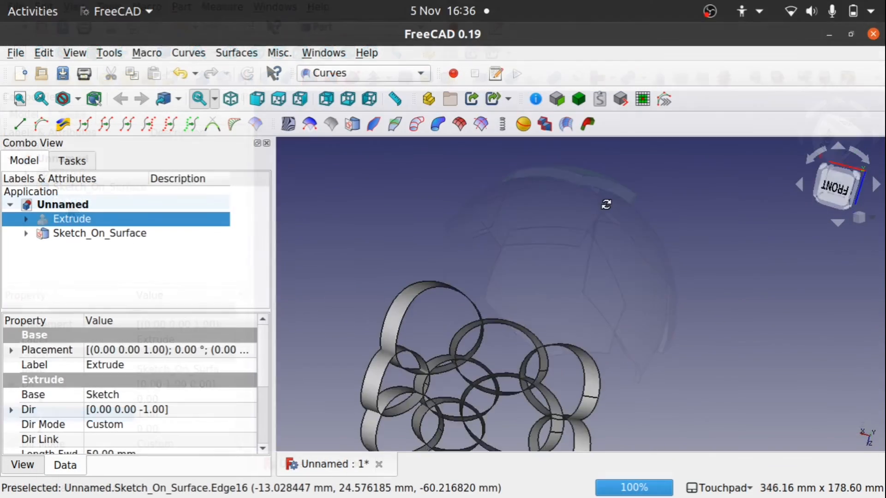
- Examine the thickened ring-pattern surface sketch in the other model from several angles
left_click_drag(607, 204, 526, 280, "shift")
scroll(499, 352, "up", 5)
scroll(499, 352, "down", 2)
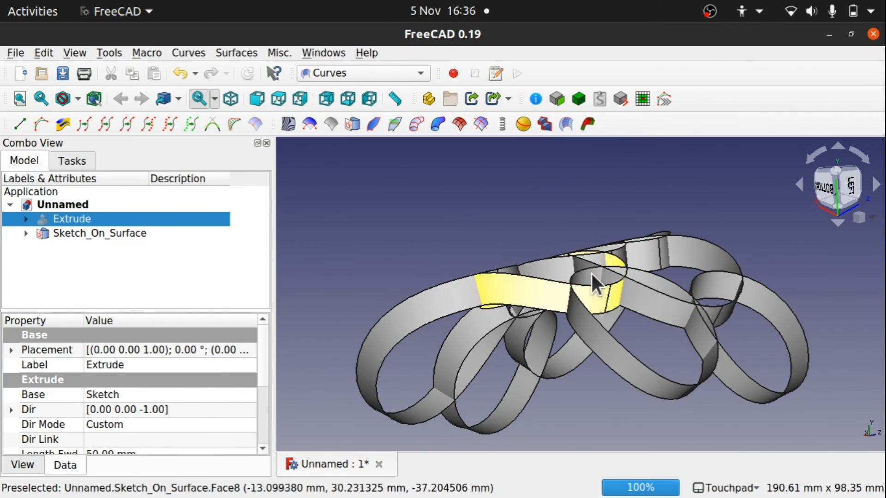
left_click_drag(497, 222, 582, 275, "shift")
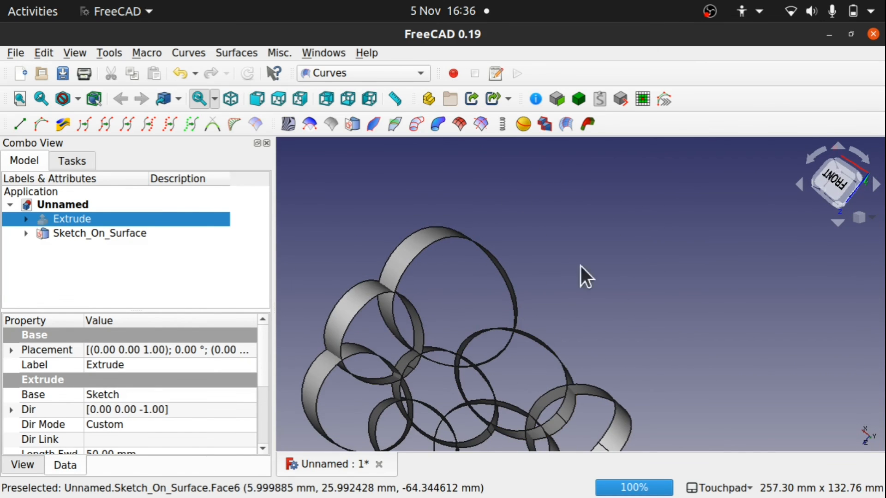
left_click_drag(553, 357, 444, 282, "shift")
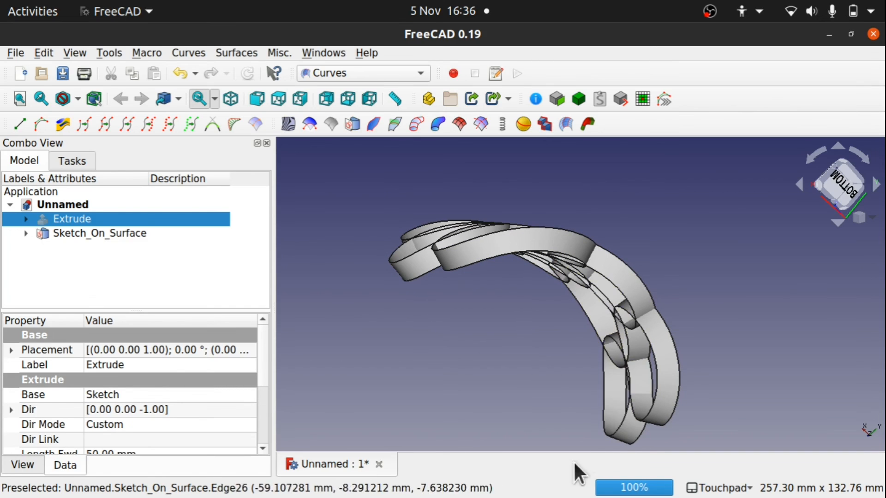
left_click_drag(648, 275, 571, 288, "shift")
left_click_drag(703, 245, 493, 269, "shift")
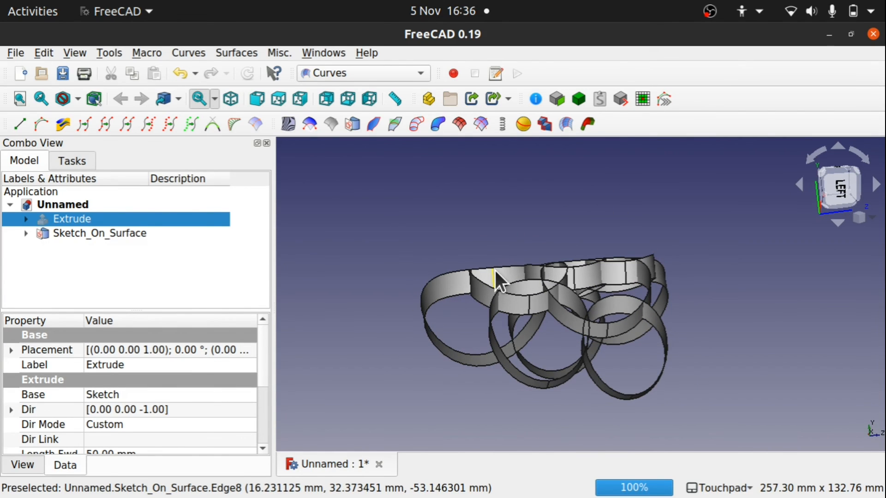